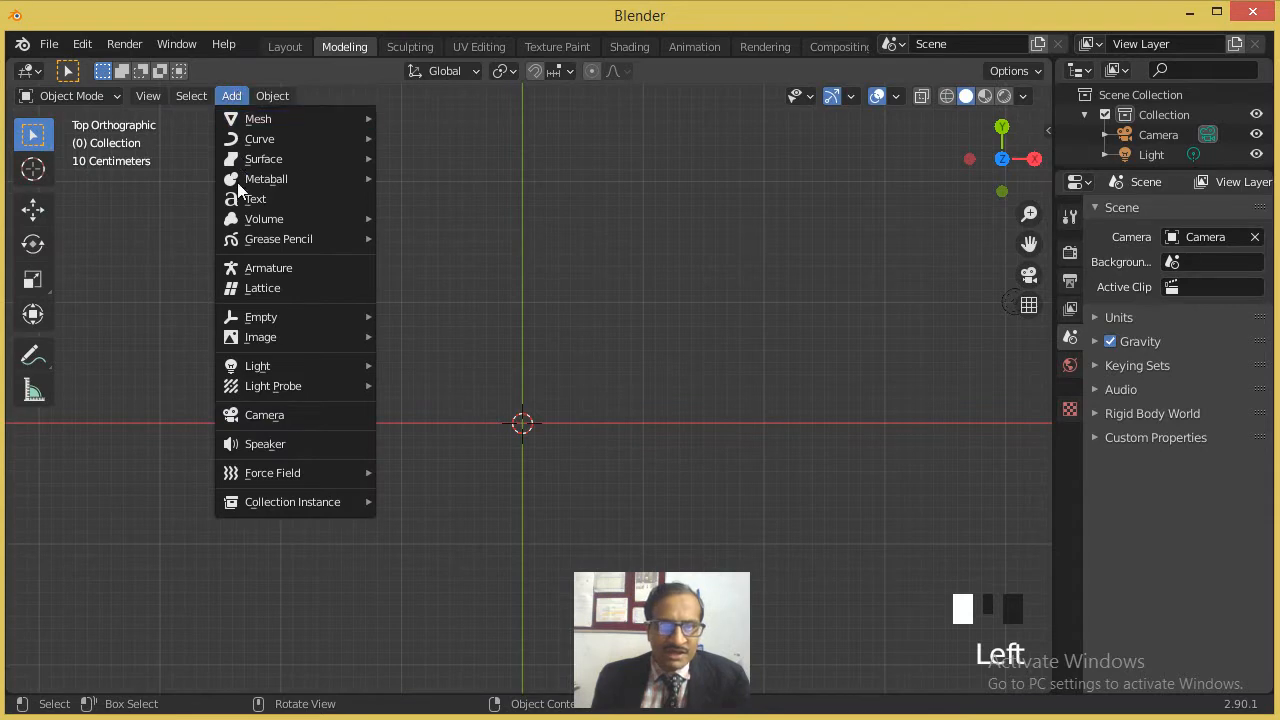
# Step: Add hand.jpg from the Desktop folder as a reference image in the top view
pyautogui.moveTo(265, 345)
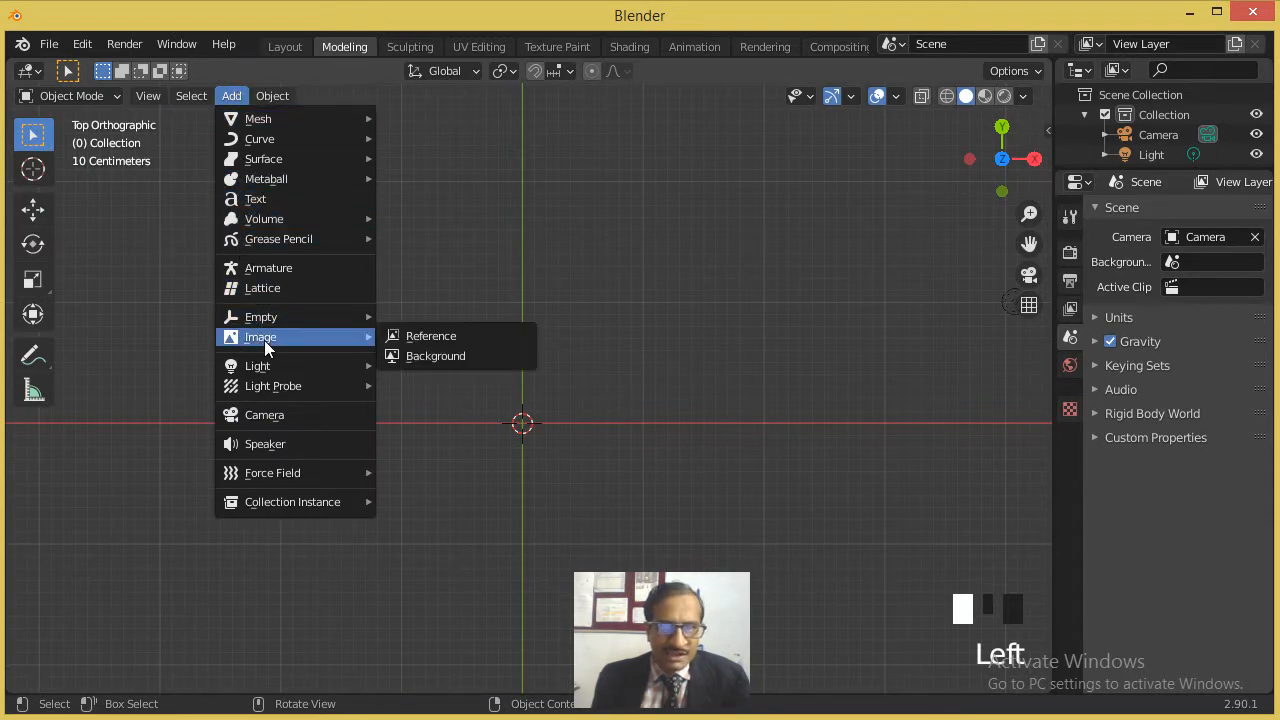
pyautogui.click(447, 336)
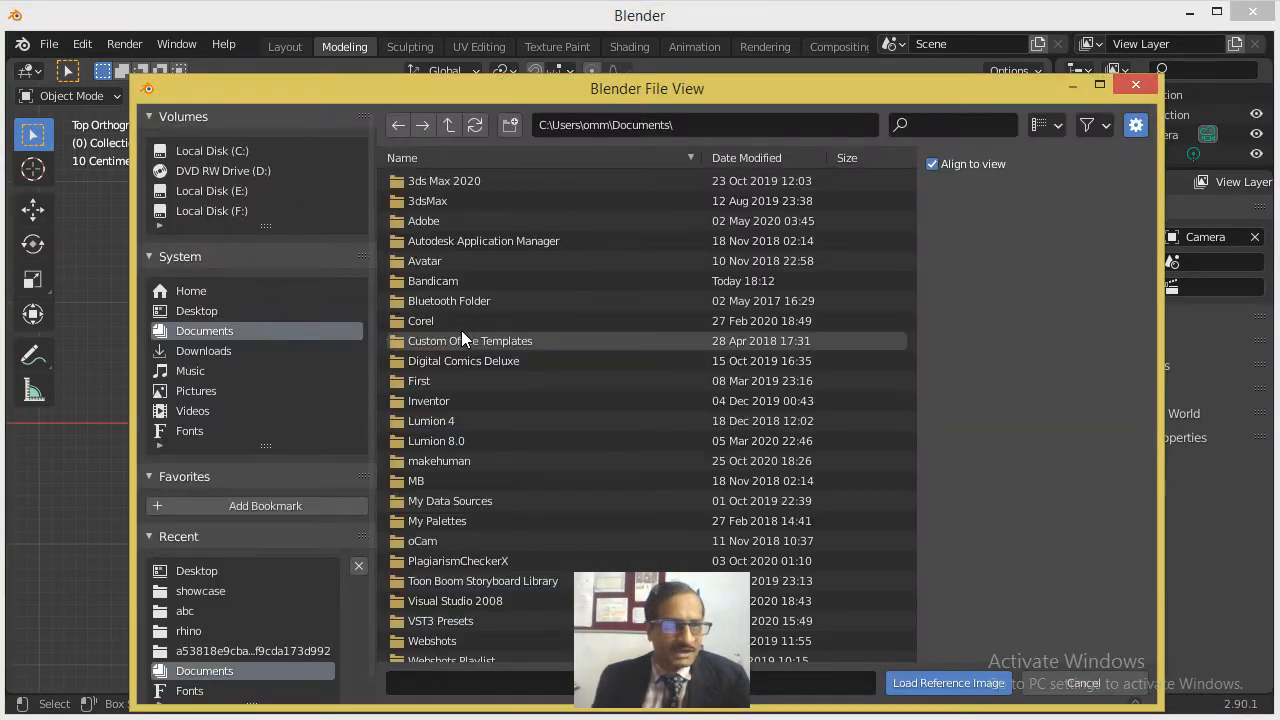
pyautogui.click(192, 311)
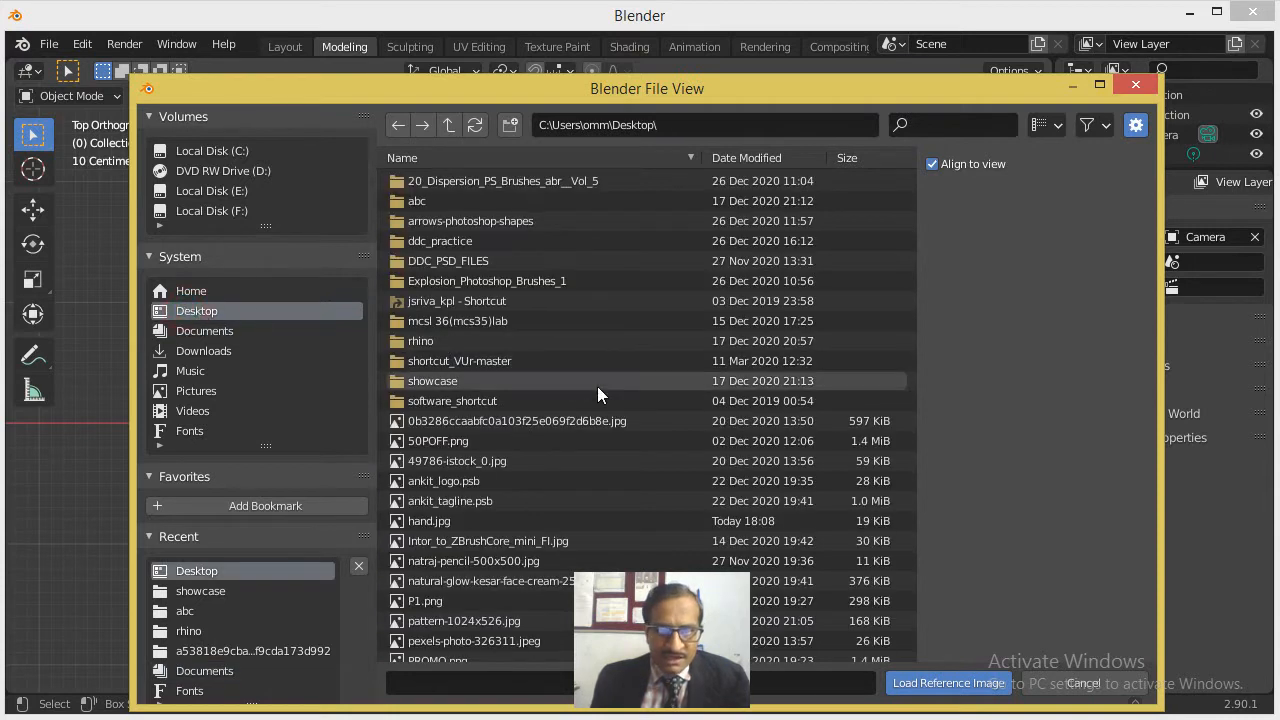
pyautogui.scroll(-1, 563, 421)
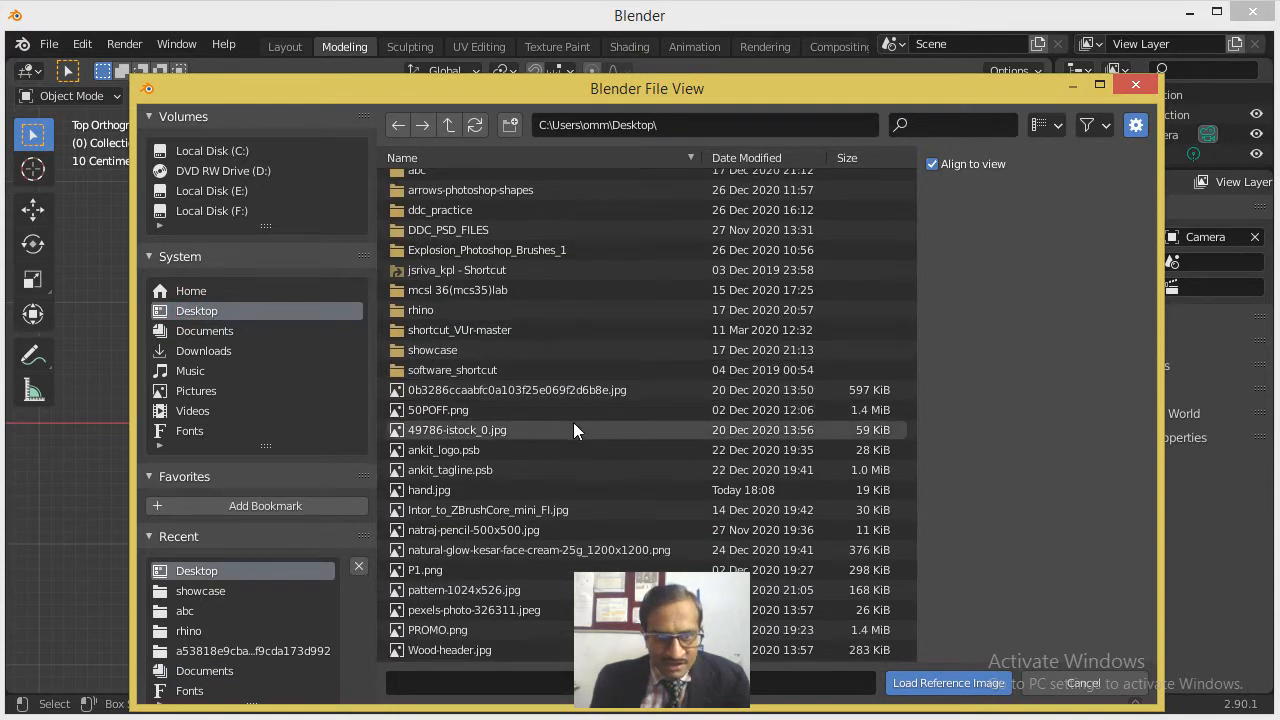
pyautogui.click(459, 491)
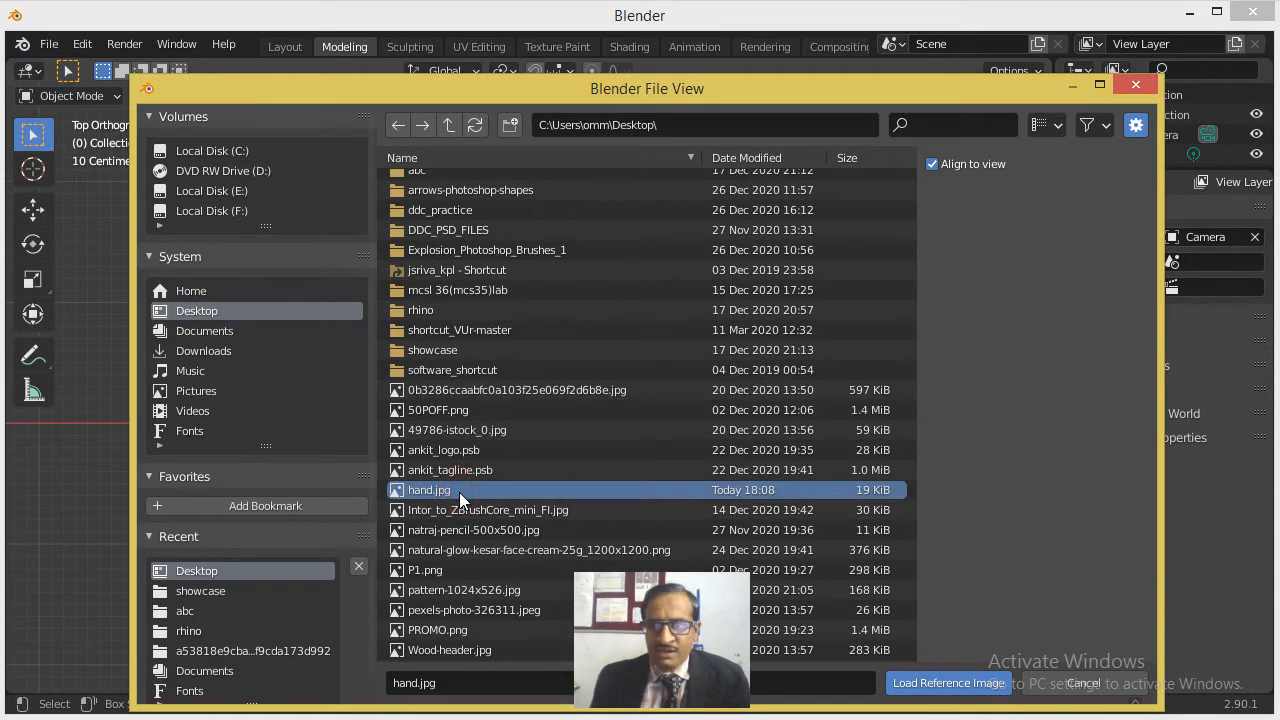
pyautogui.click(945, 683)
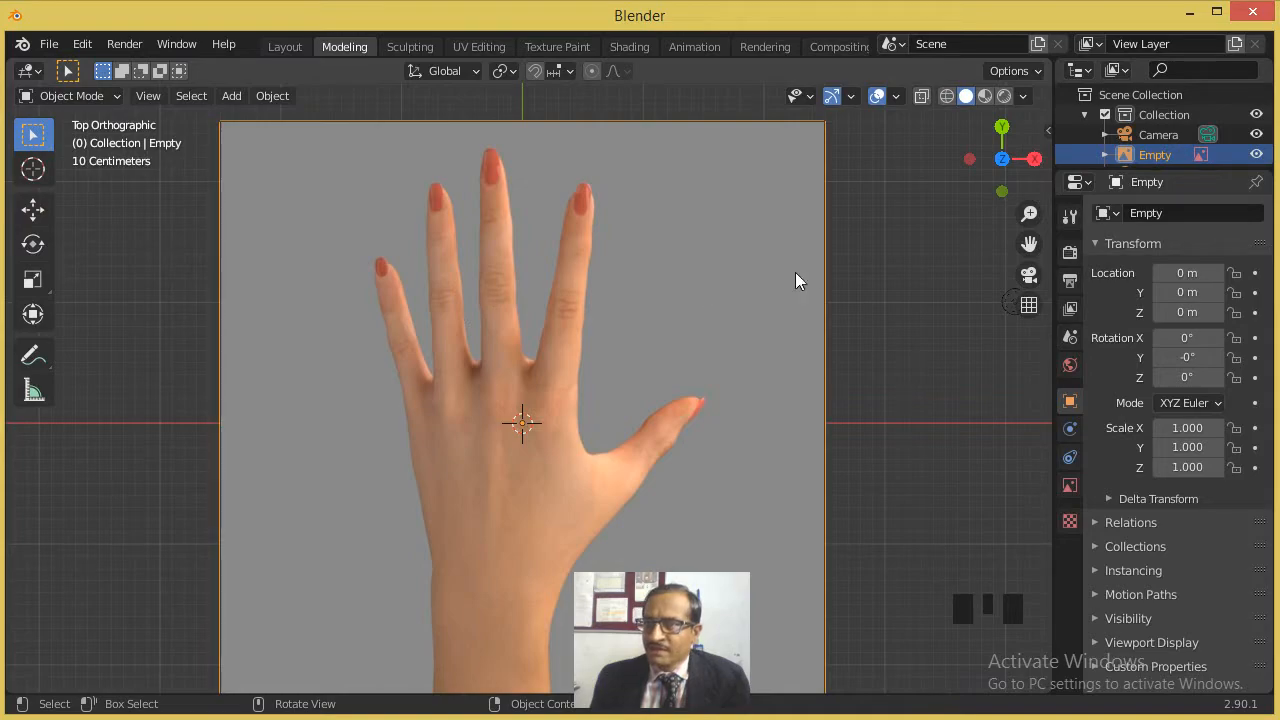
pyautogui.hotkey('alt', 'Tab')
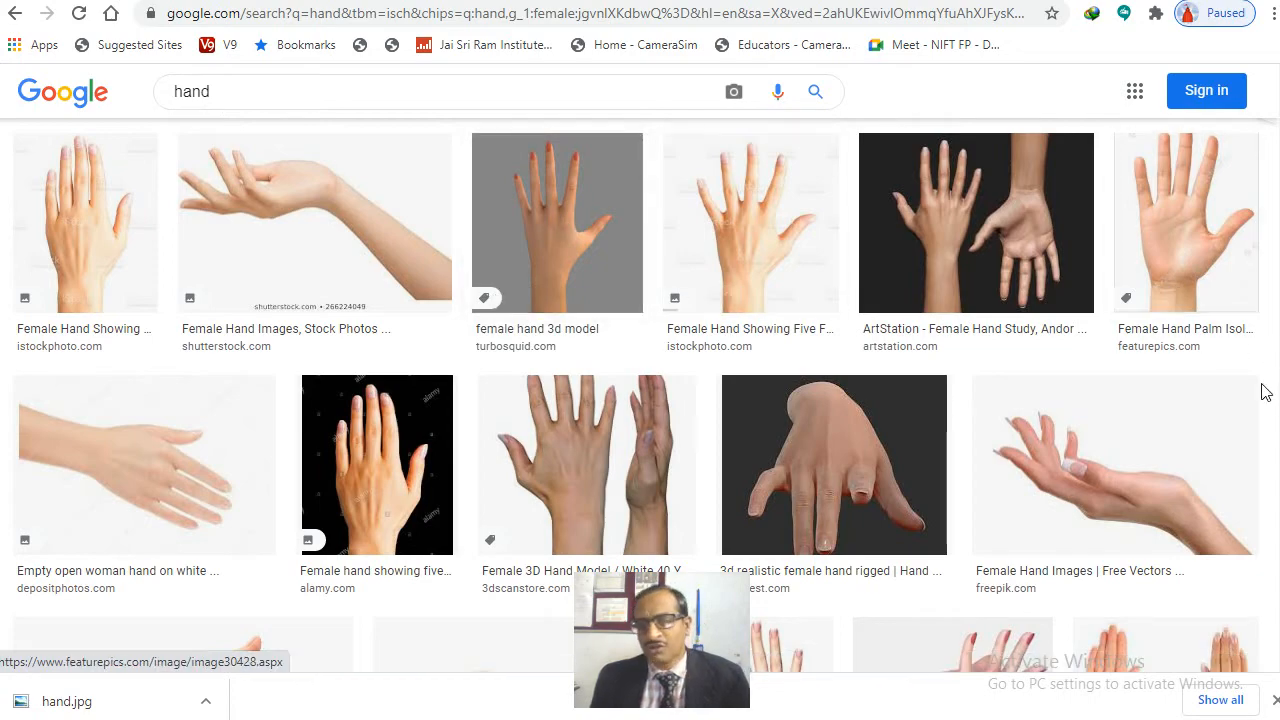
pyautogui.hotkey('alt', 'Tab')
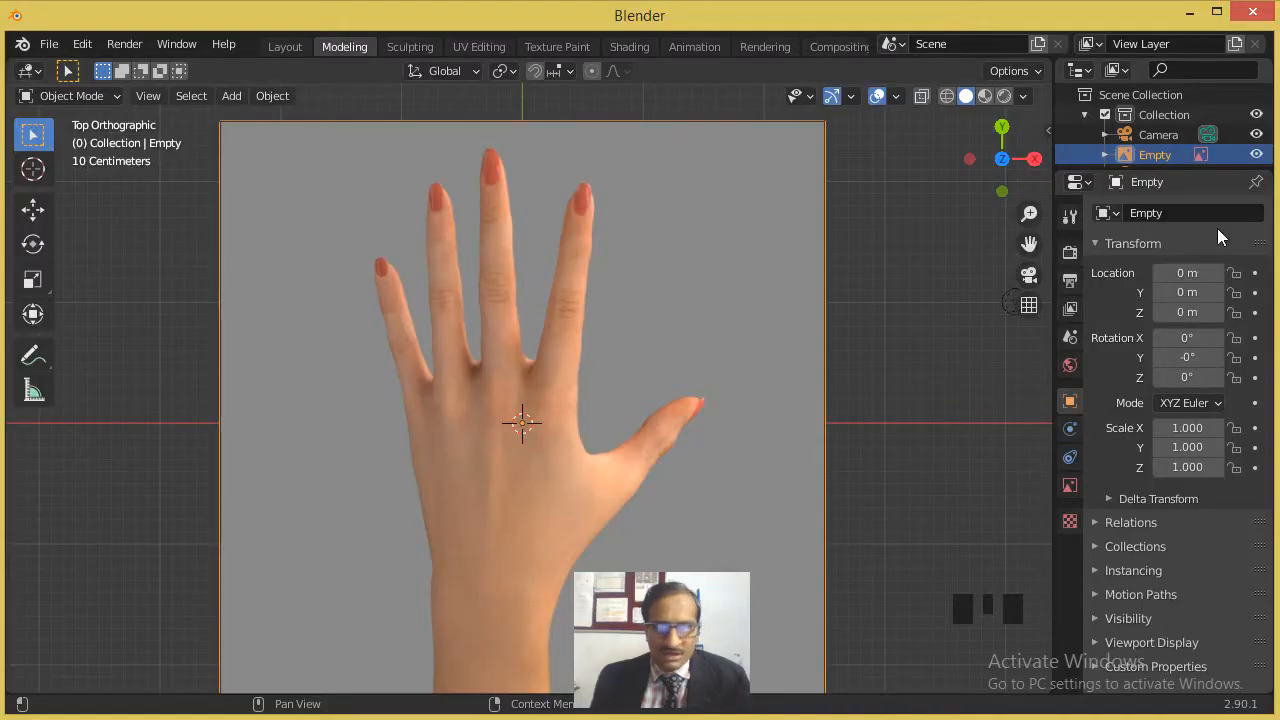
# Step: Turn off the Selectable visibility option of the hand reference image and test it by trying to select the image
pyautogui.click(407, 215)
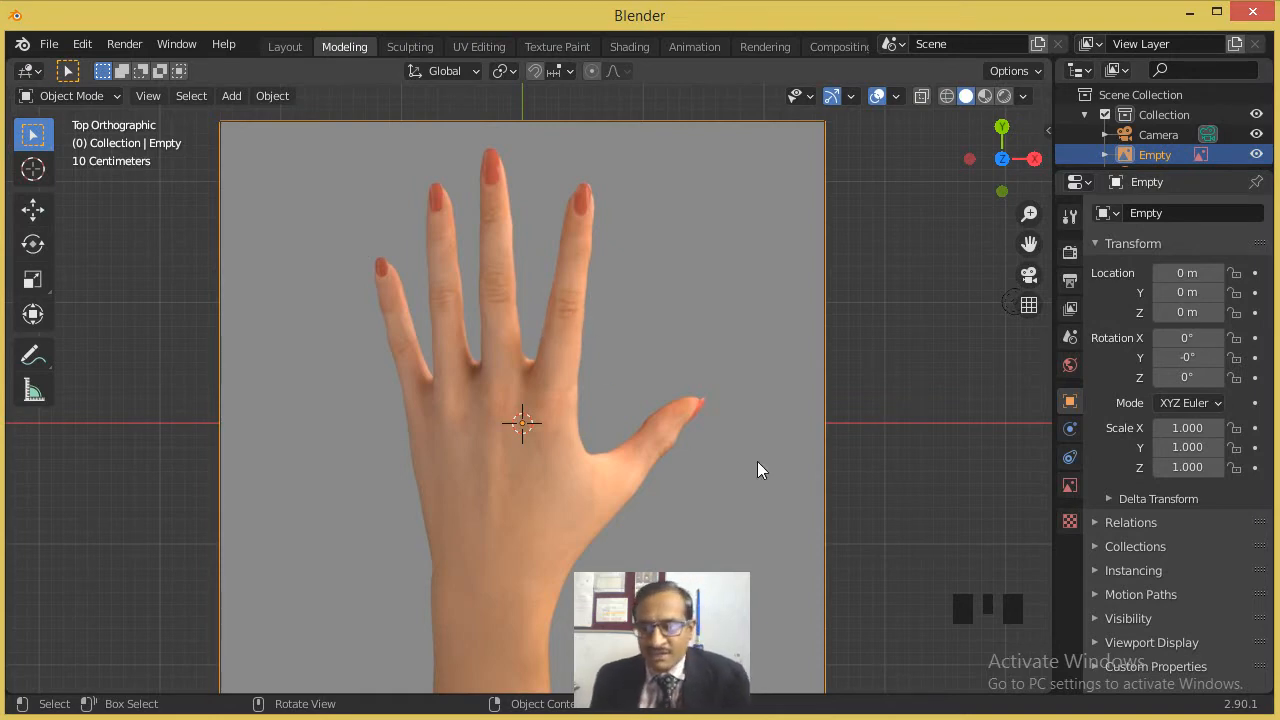
pyautogui.click(1097, 620)
pyautogui.scroll(-4, 1098, 620)
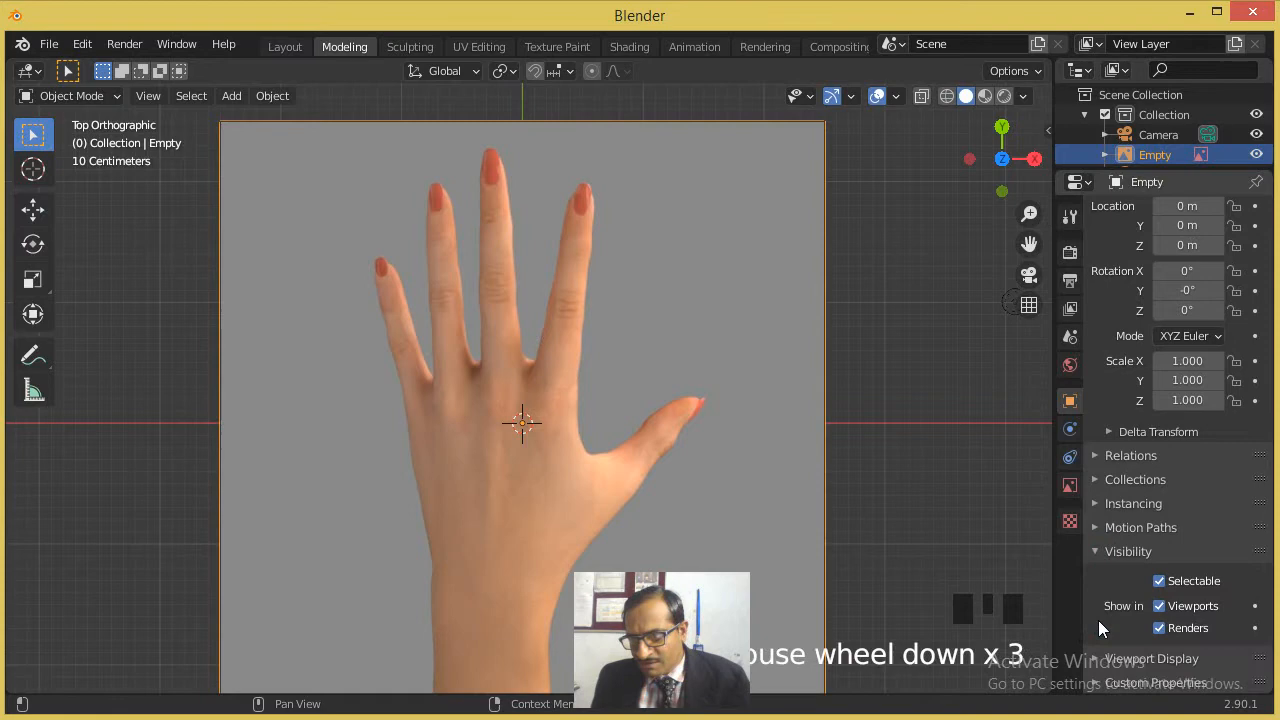
pyautogui.scroll(-1, 1112, 637)
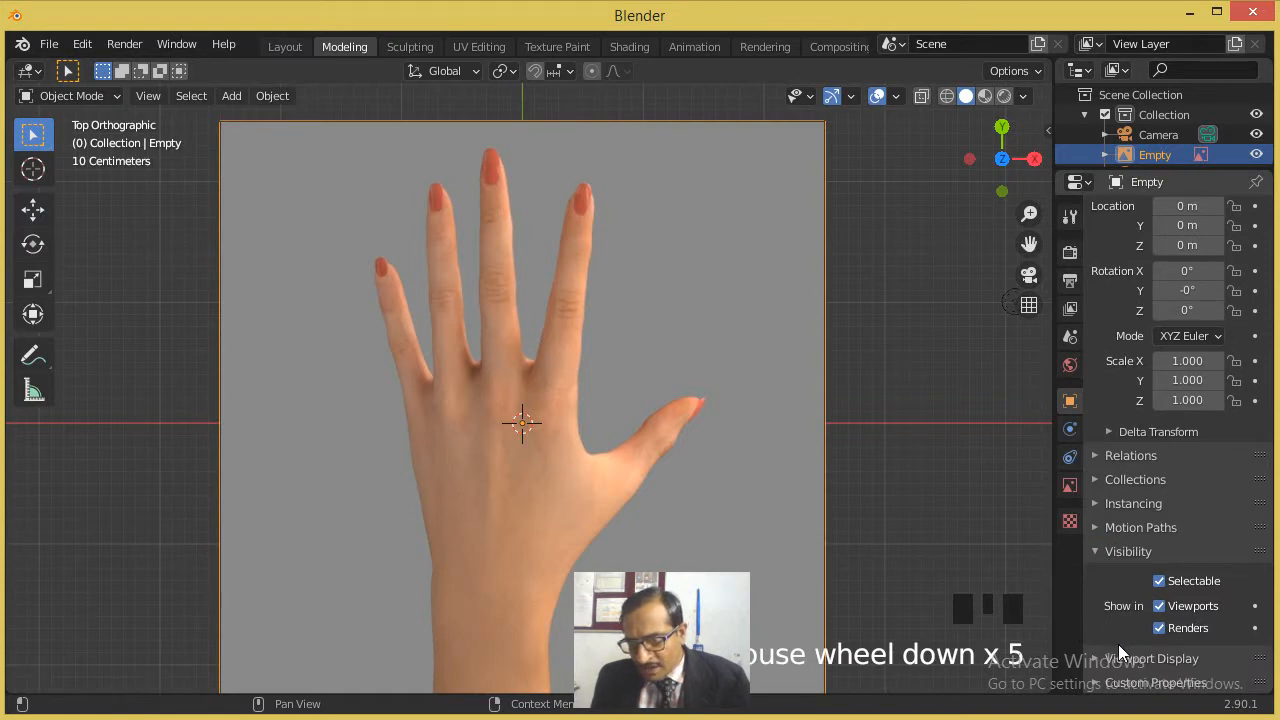
pyautogui.click(1159, 581)
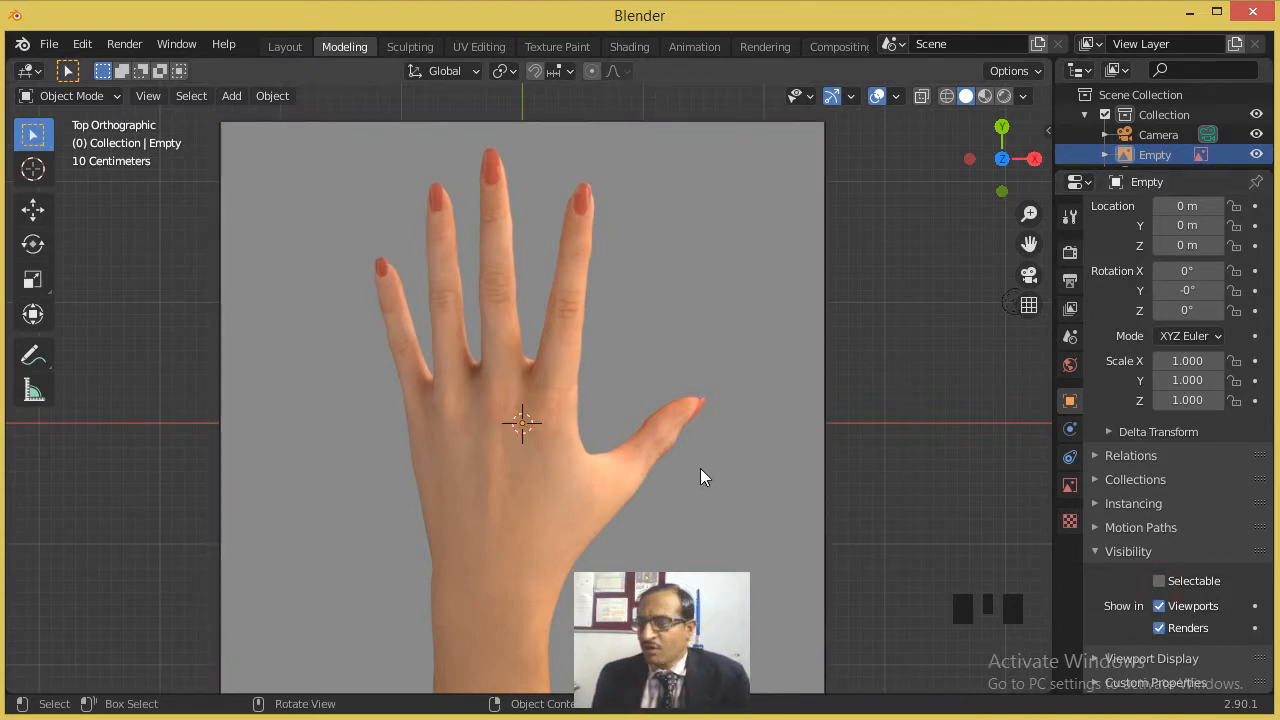
pyautogui.click(829, 388)
pyautogui.click(615, 350)
pyautogui.click(600, 360)
pyautogui.click(600, 362)
# Step: Add a cube mesh at the origin of the hand reference image
pyautogui.moveTo(638, 373); pyautogui.dragTo(530, 370, button='middle')
pyautogui.click(584, 365)
pyautogui.click(231, 95)
pyautogui.moveTo(245, 120)
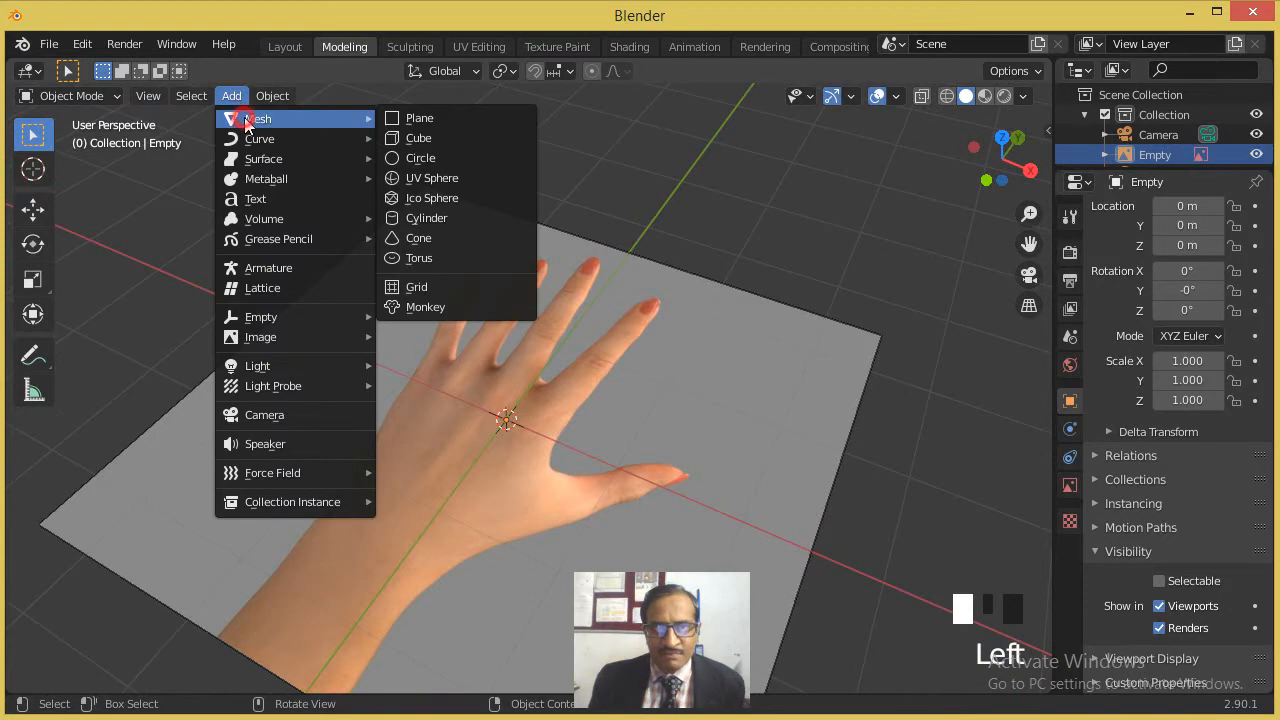
pyautogui.click(419, 138)
pyautogui.scroll(-3, 580, 386)
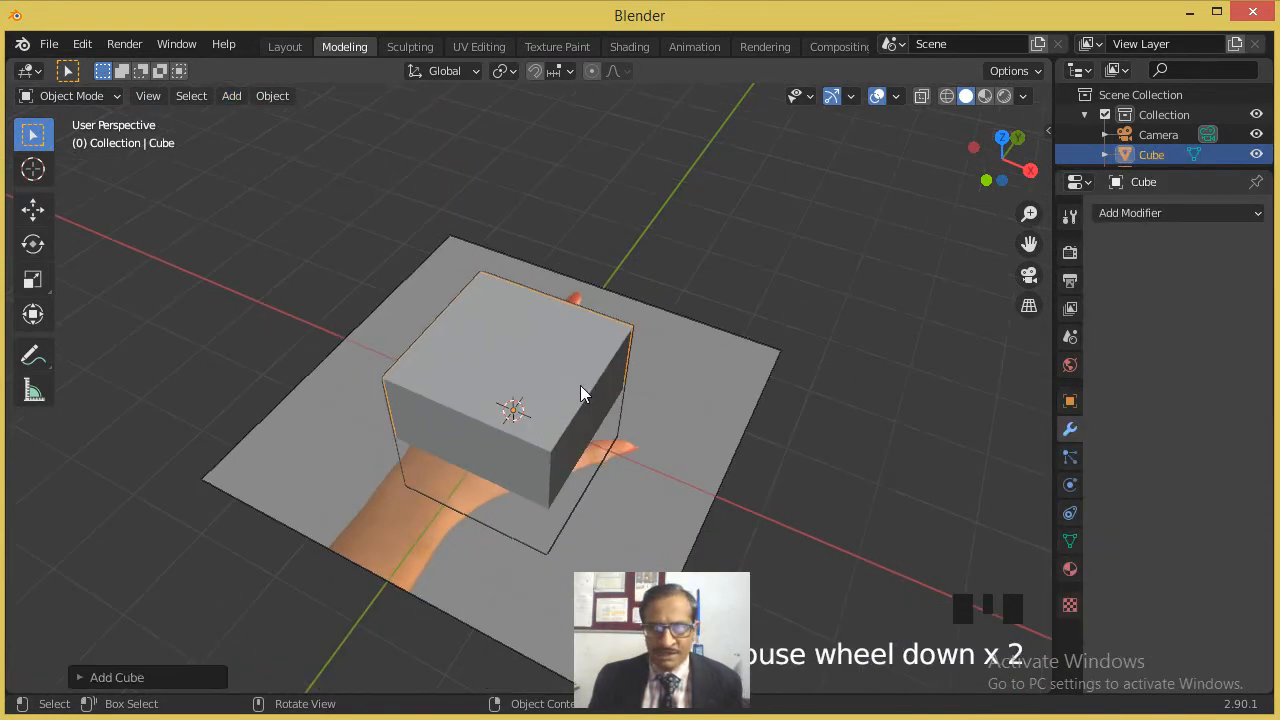
pyautogui.moveTo(586, 429); pyautogui.dragTo(582, 383, button='middle')
pyautogui.scroll(2, 550, 395)
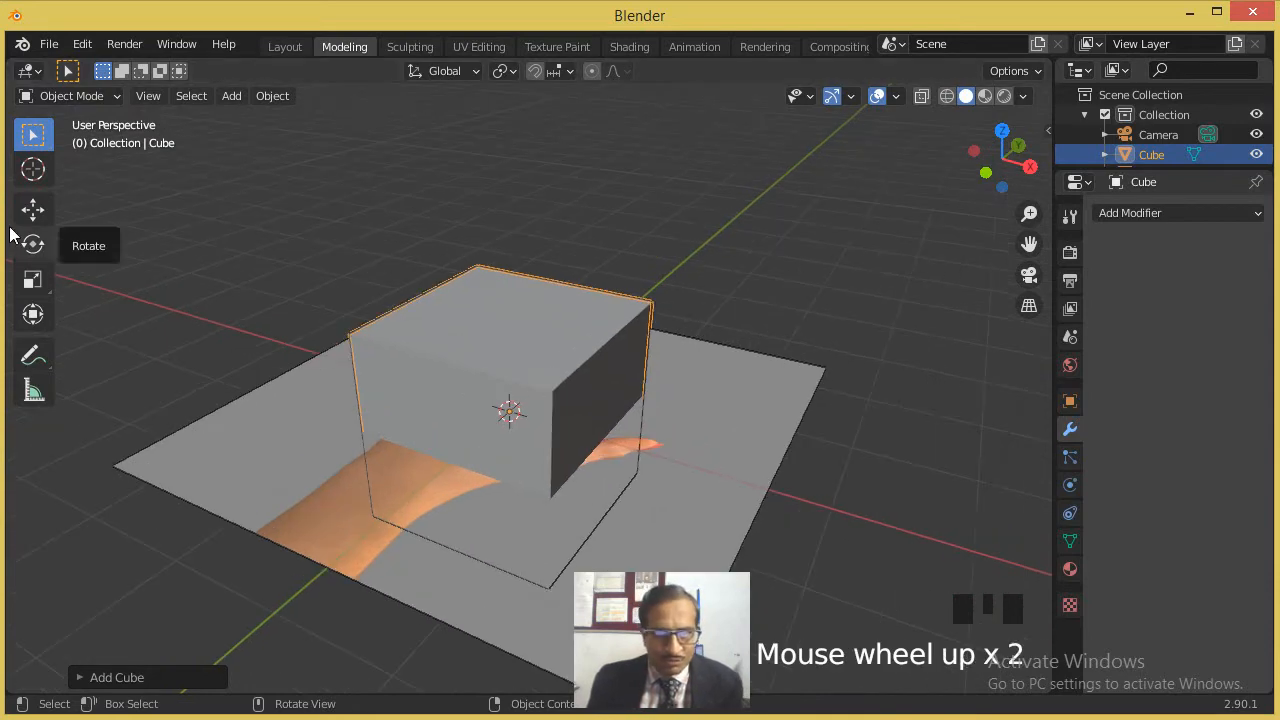
# Step: Raise the cube along Z above the reference image and scale it down uniformly in two passes
pyautogui.click(33, 208)
pyautogui.moveTo(508, 345); pyautogui.dragTo(506, 245)
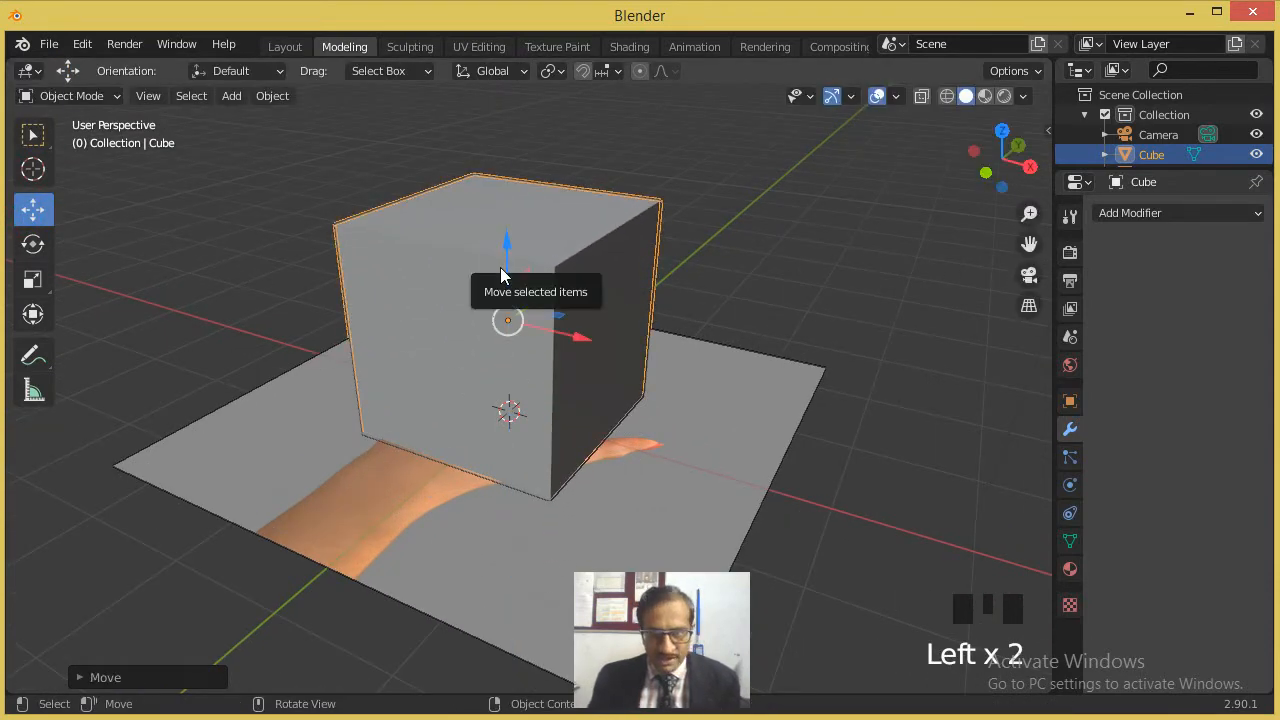
pyautogui.press('s')
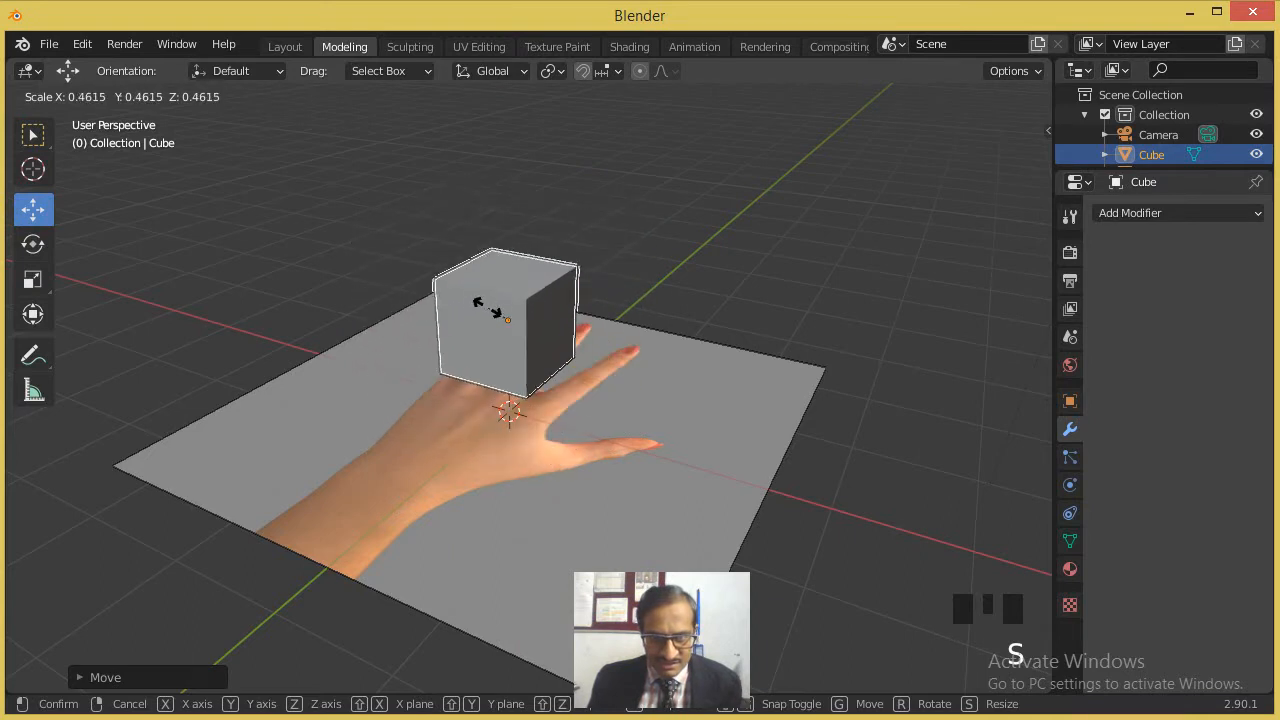
pyautogui.click(500, 318)
pyautogui.press('s')
pyautogui.click(505, 325)
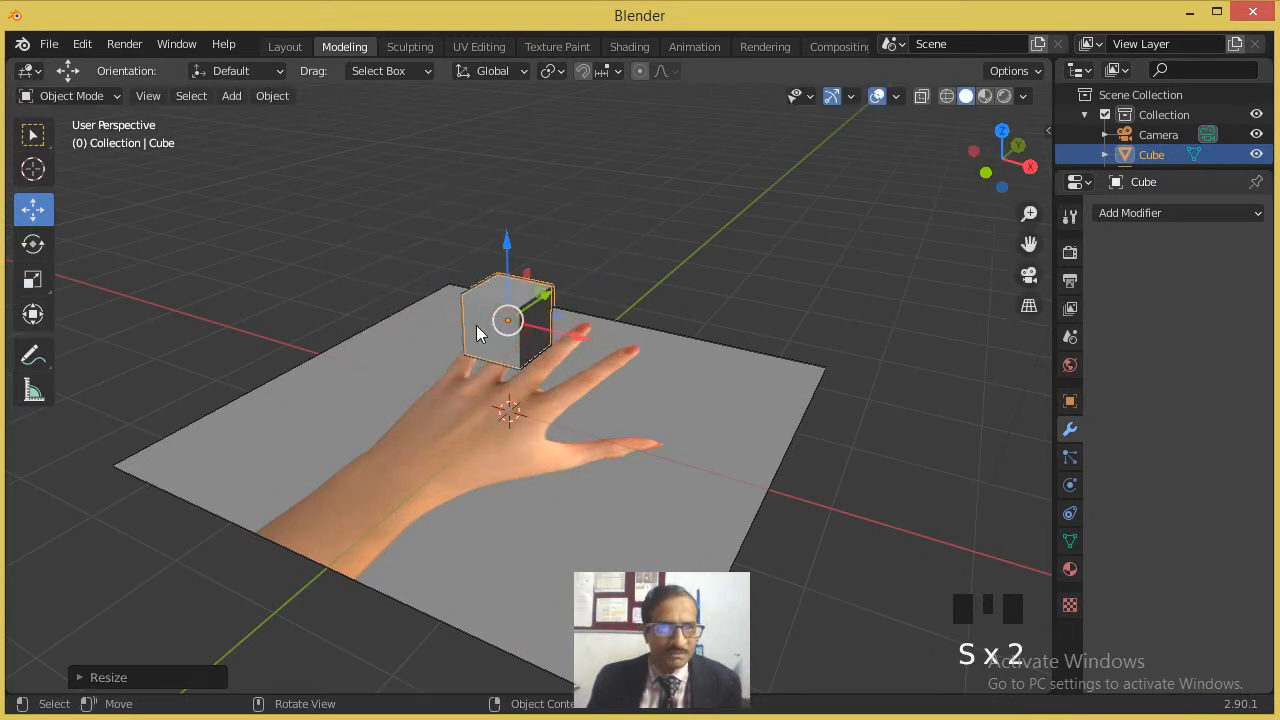
# Step: Move the cube over the forearm near the image's lower edge, checking its placement in the top view
pyautogui.moveTo(521, 311); pyautogui.dragTo(388, 440)
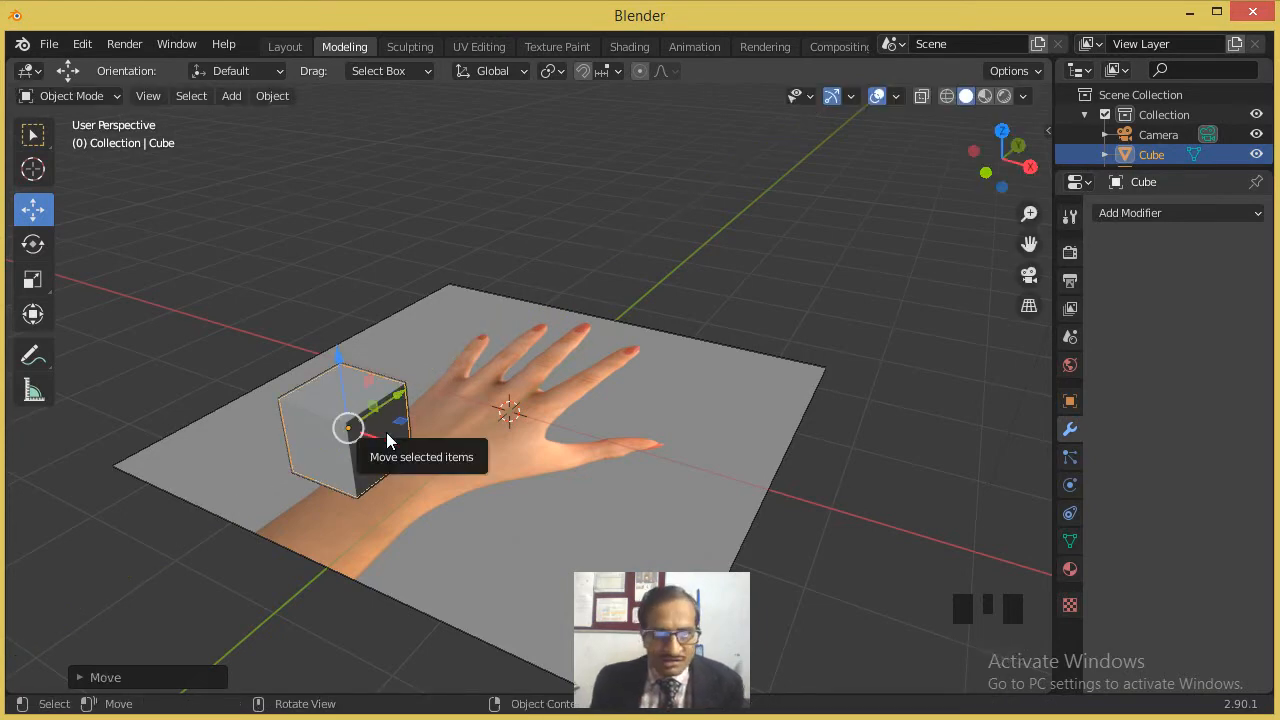
pyautogui.press('KP_7')
pyautogui.moveTo(541, 486); pyautogui.dragTo(394, 320, button='middle')
pyautogui.press('KP_7')
pyautogui.scroll(4, 397, 427)
pyautogui.moveTo(228, 446); pyautogui.dragTo(178, 446)
pyautogui.keyDown('shift'); pyautogui.moveTo(178, 446); pyautogui.dragTo(519, 403, button='middle'); pyautogui.keyUp('shift')
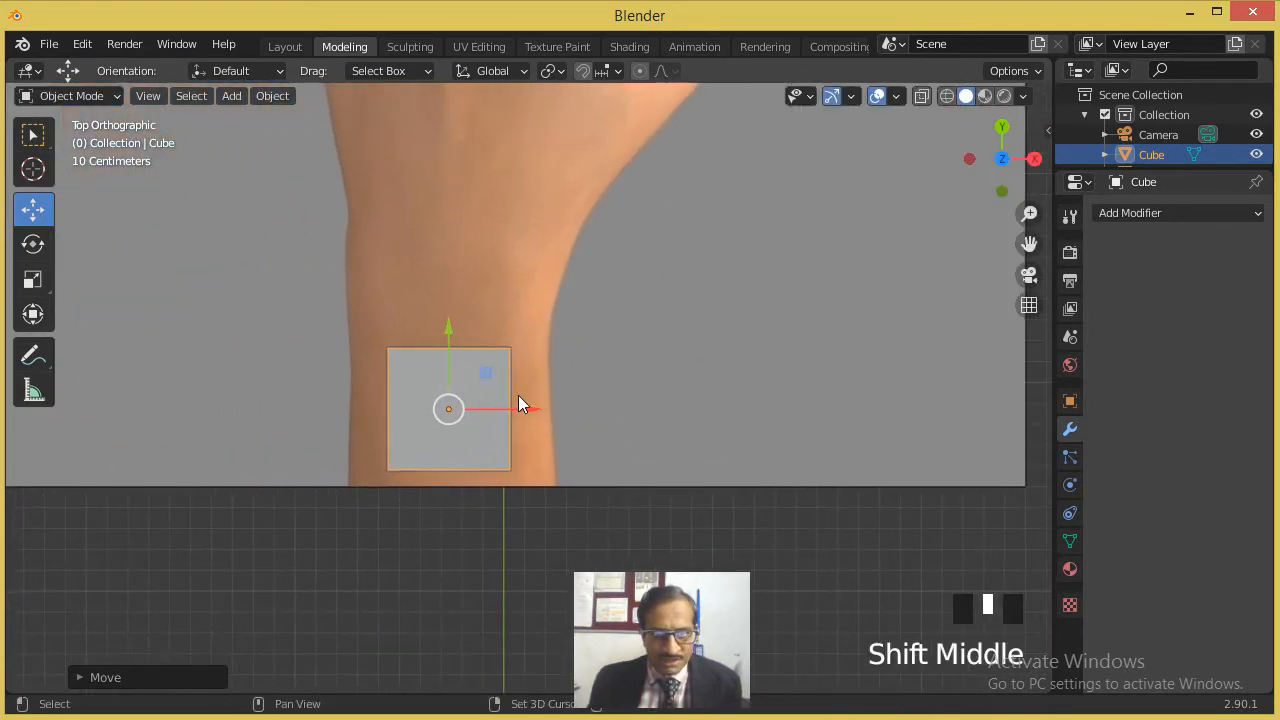
pyautogui.scroll(3, 510, 403)
pyautogui.scroll(-2, 515, 403)
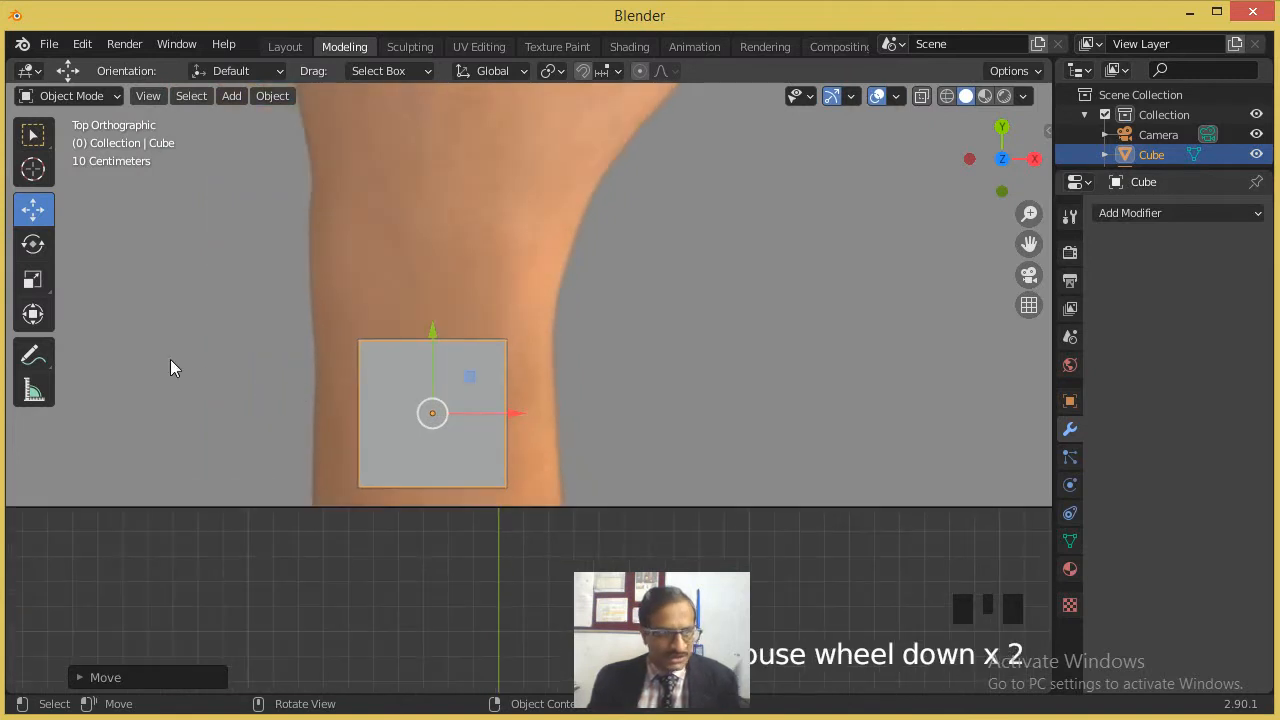
# Step: Scale the cube along X to match the forearm's width and shorten it along Y into a narrow band
pyautogui.click(31, 283)
pyautogui.moveTo(511, 411); pyautogui.dragTo(571, 413)
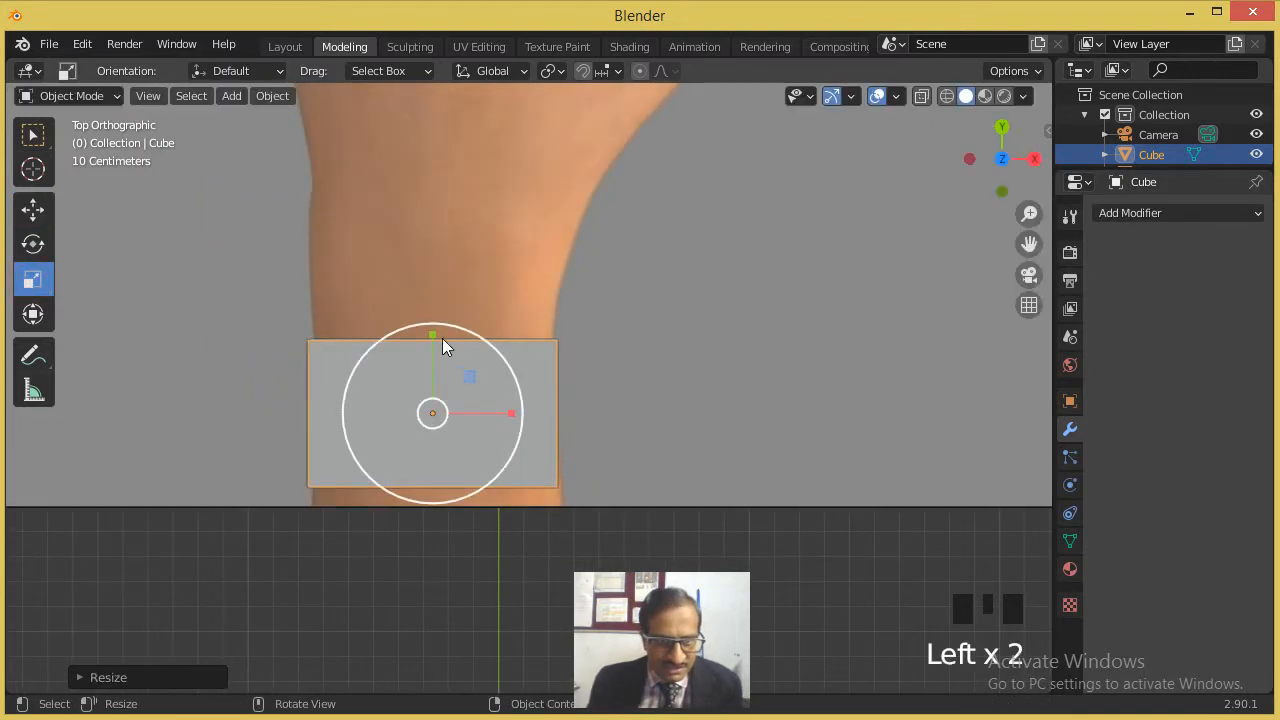
pyautogui.moveTo(436, 337); pyautogui.dragTo(436, 376)
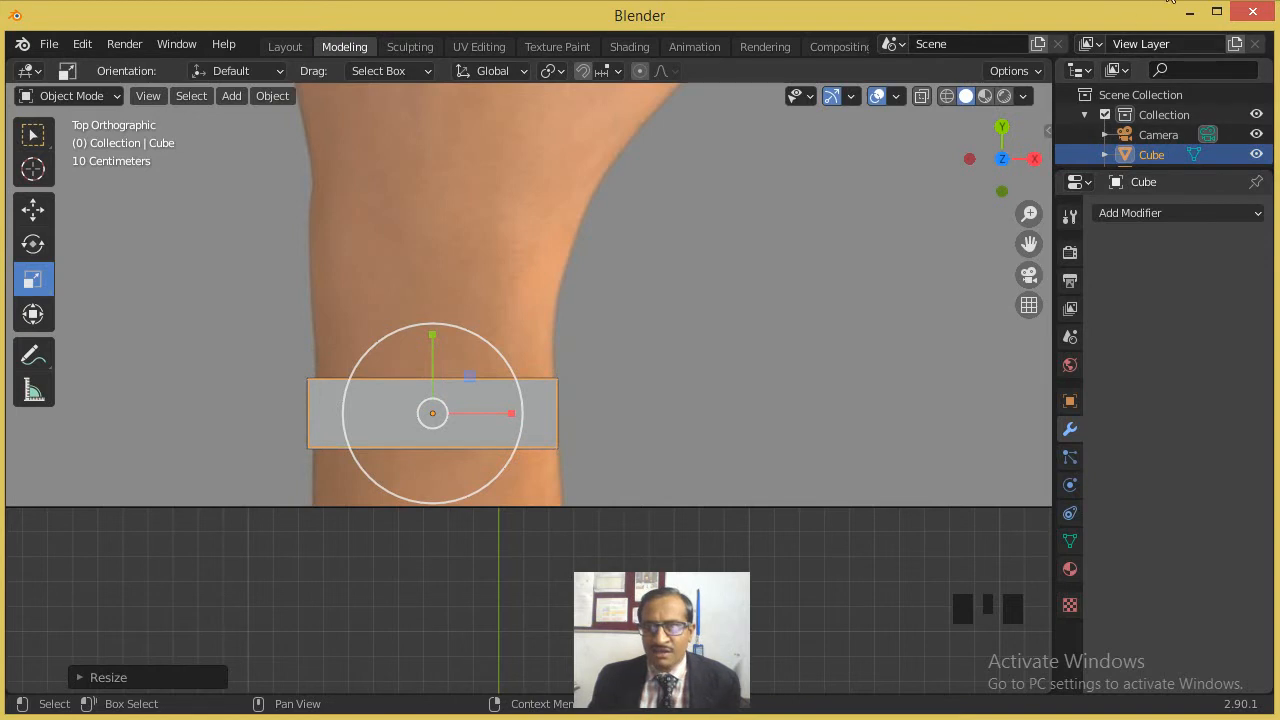
# Step: Flatten the cube along Z in the front view and reposition it with the Move tool
pyautogui.click(1069, 400)
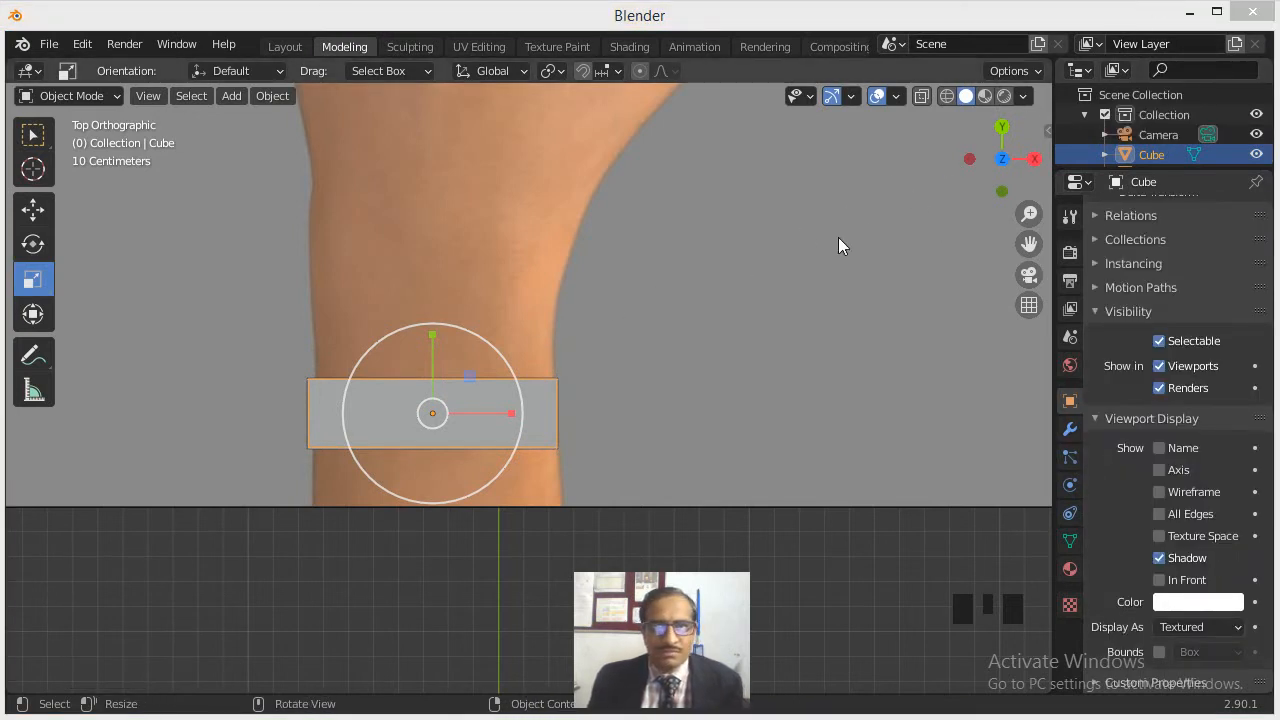
pyautogui.moveTo(469, 398); pyautogui.dragTo(423, 349, button='middle')
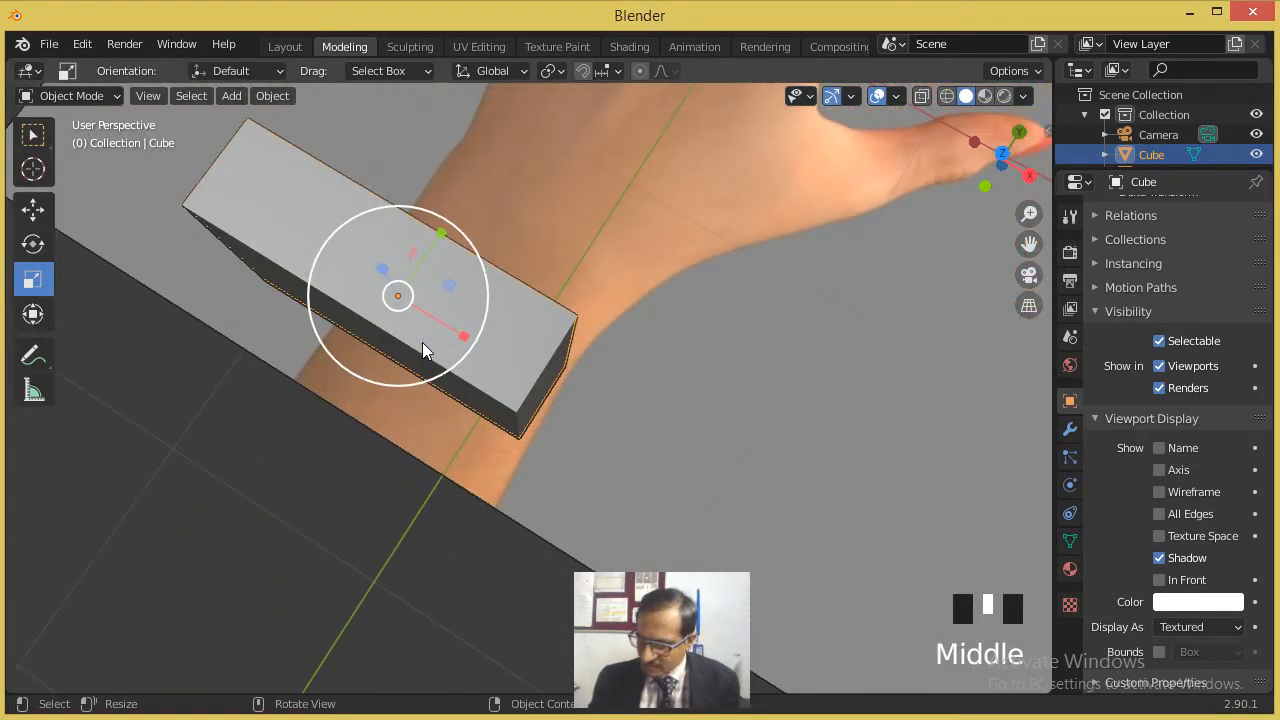
pyautogui.press('KP_7')
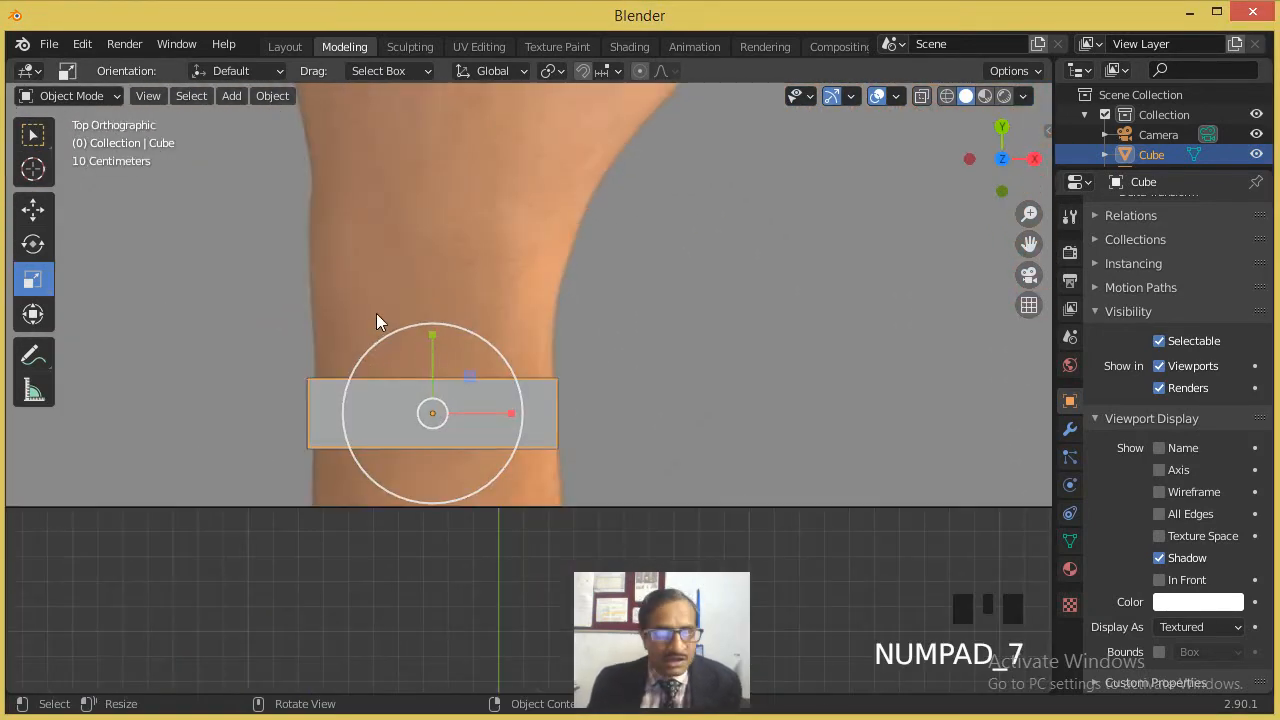
pyautogui.press('KP_1')
pyautogui.scroll(-1, 376, 314)
pyautogui.moveTo(448, 135); pyautogui.dragTo(449, 222)
pyautogui.click(33, 209)
pyautogui.moveTo(449, 222); pyautogui.dragTo(162, 373, button='middle')
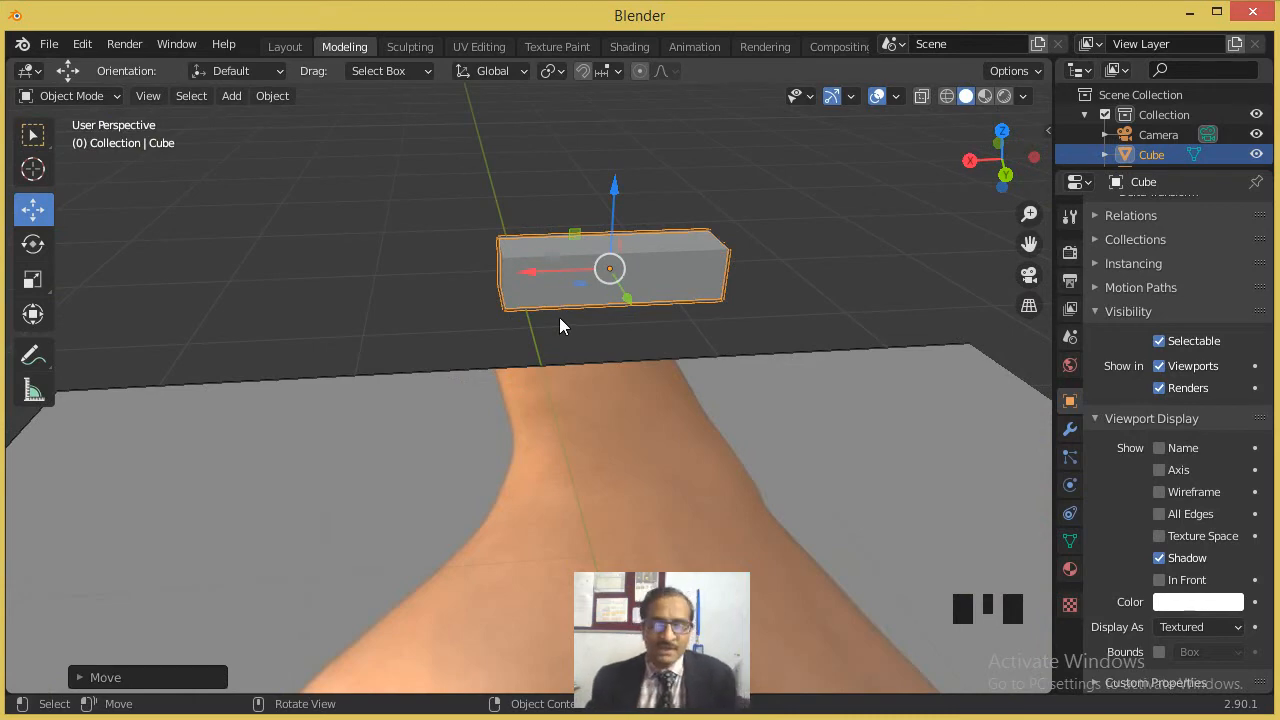
# Step: In Edit Mode, extrude the cube's face that points toward the hand up to the wrist in the top view
pyautogui.moveTo(594, 287); pyautogui.dragTo(727, 318, button='middle')
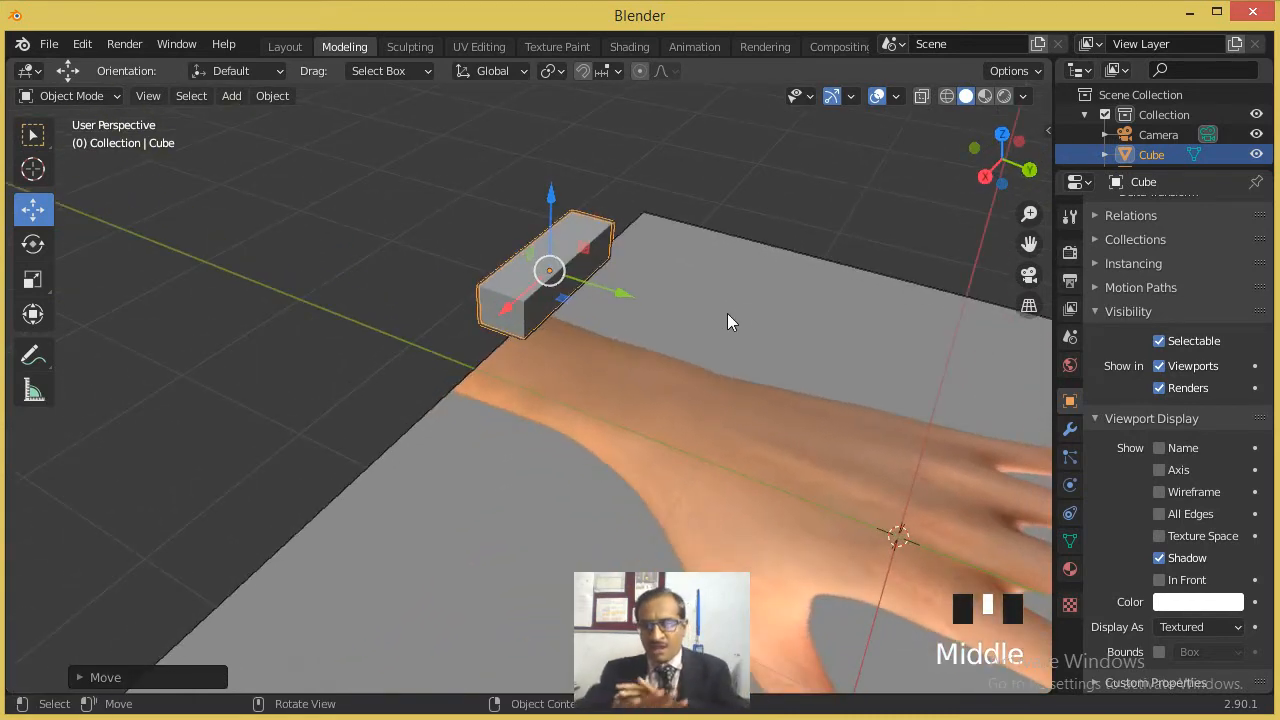
pyautogui.keyDown('shift'); pyautogui.moveTo(621, 311); pyautogui.dragTo(467, 345, button='middle'); pyautogui.keyUp('shift')
pyautogui.scroll(2, 468, 346)
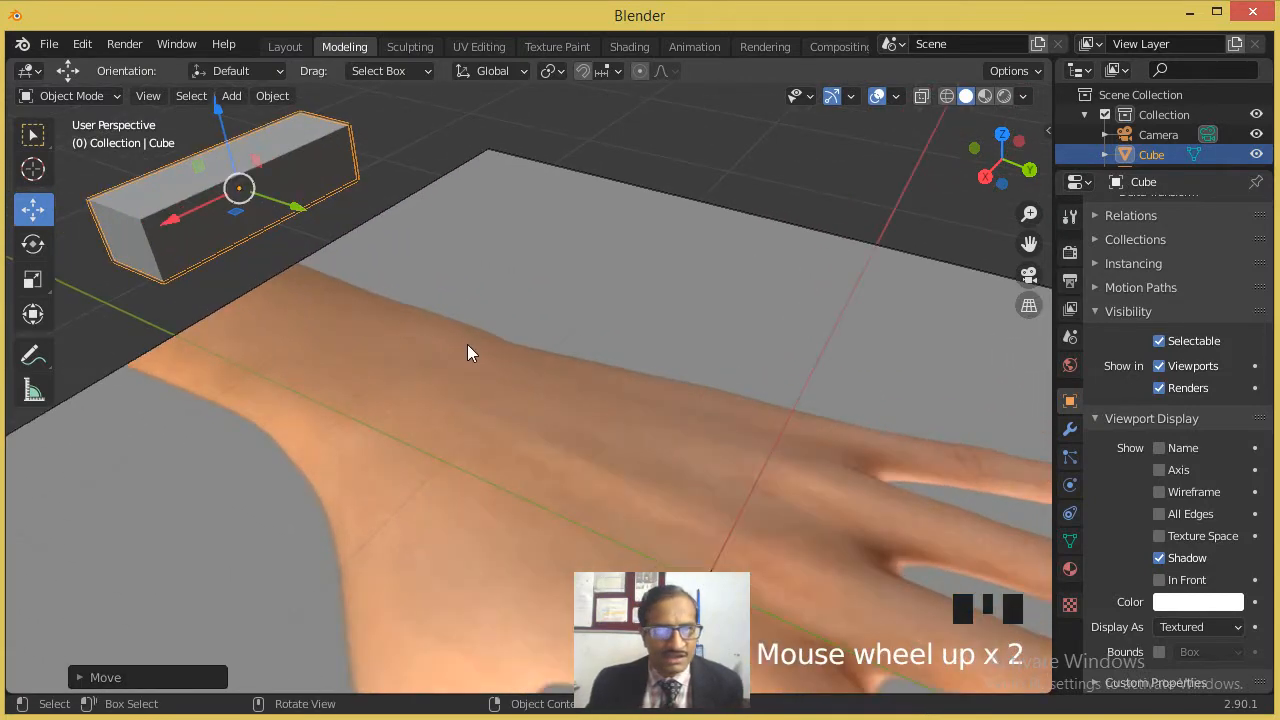
pyautogui.press('Tab')
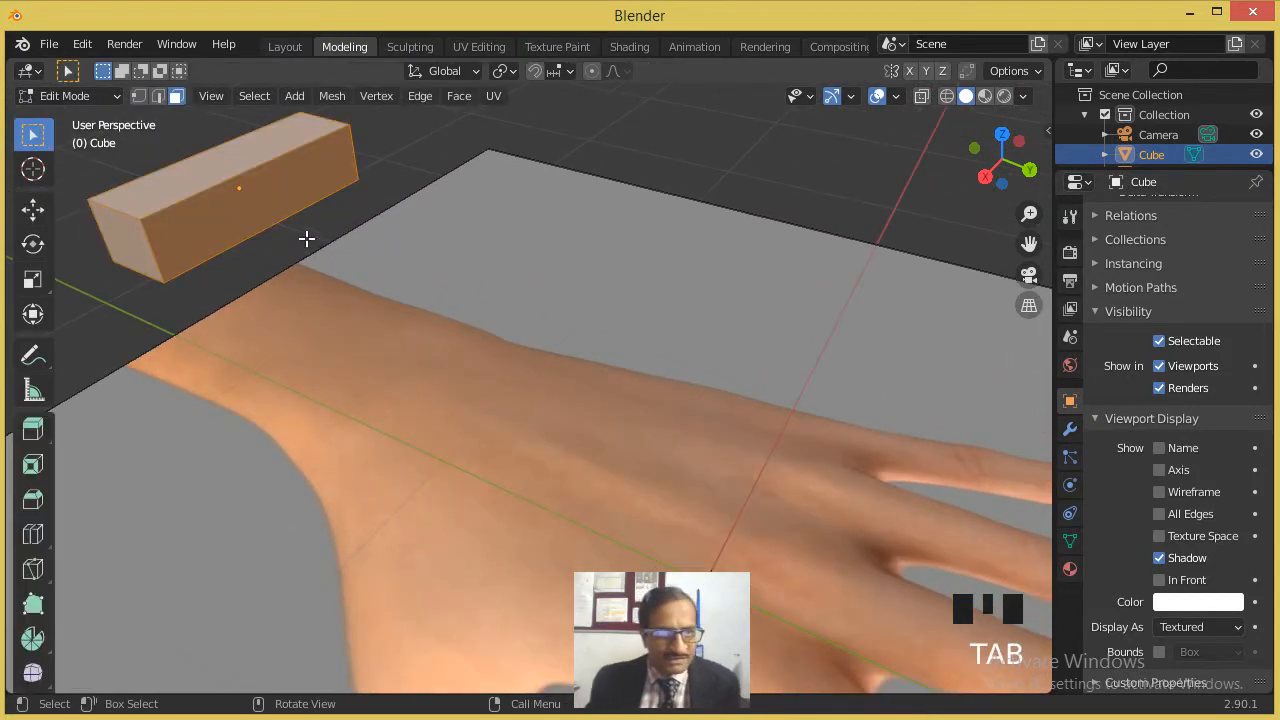
pyautogui.click(176, 97)
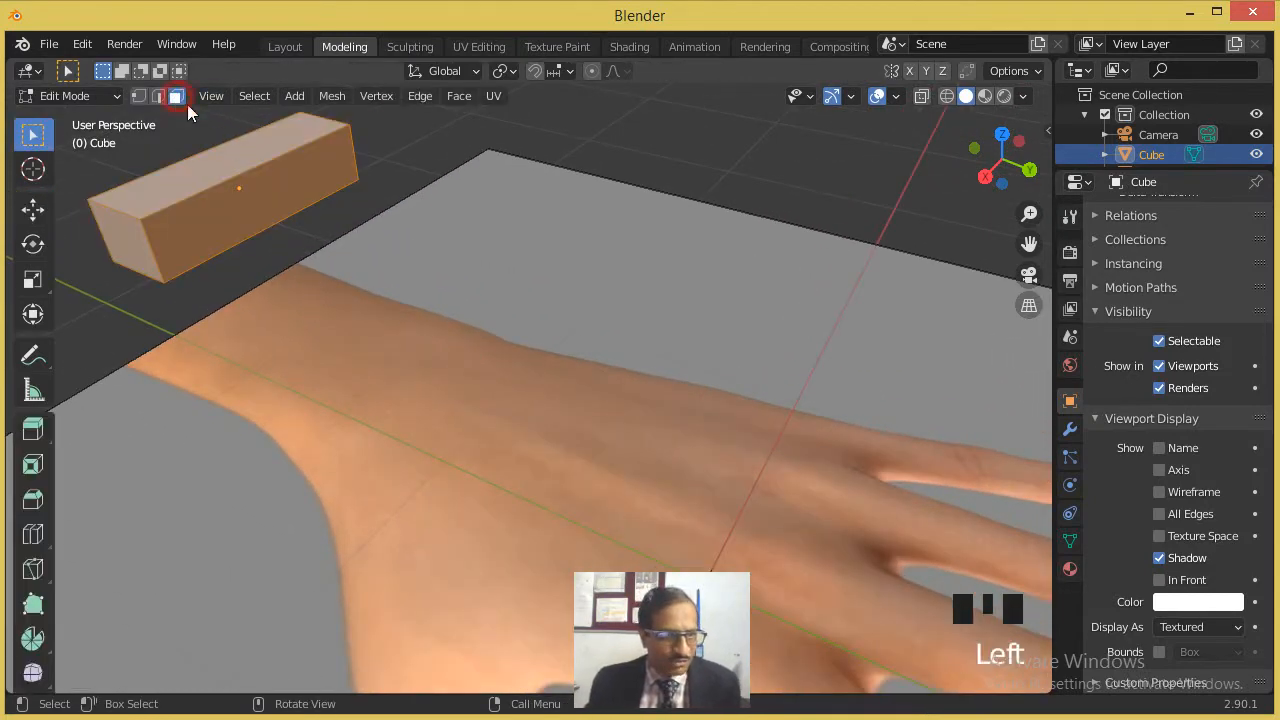
pyautogui.click(230, 224)
pyautogui.scroll(-3, 277, 237)
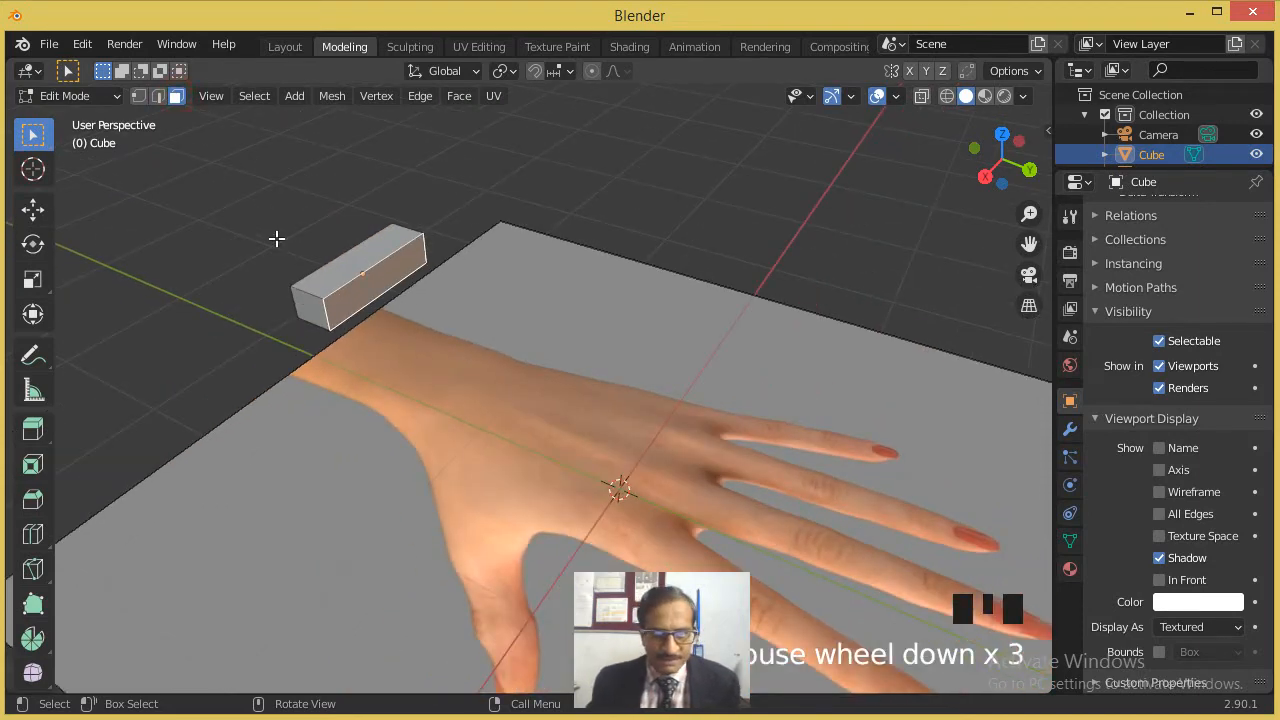
pyautogui.press('KP_7')
pyautogui.press('e')
pyautogui.click(846, 449)
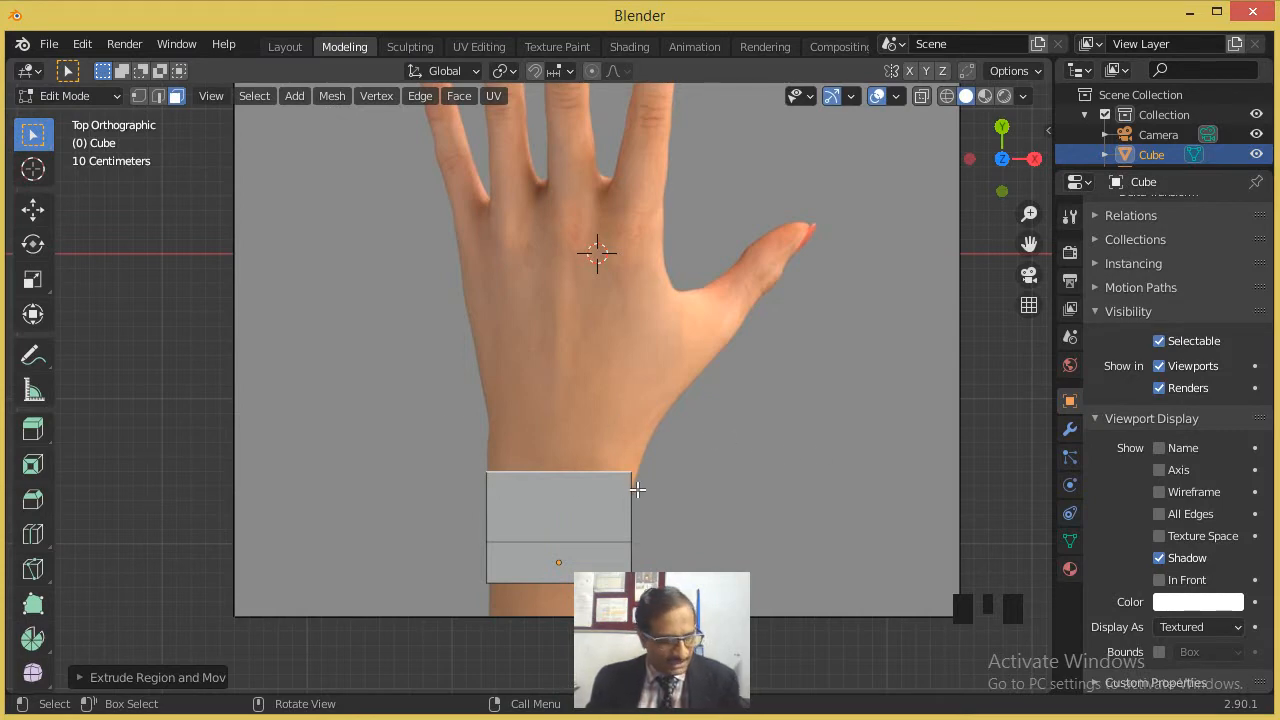
# Step: Return to Object Mode and set the cube's viewport display to Wire so the reference image shows through
pyautogui.press('Tab')
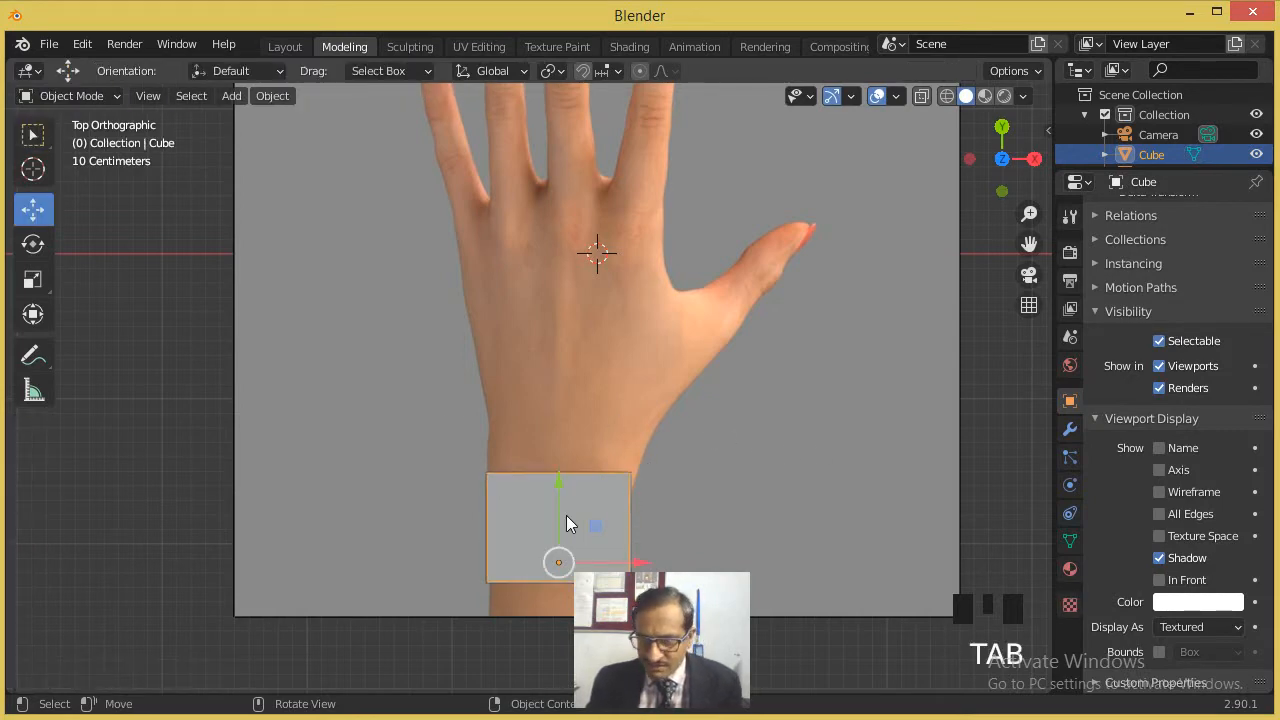
pyautogui.click(1069, 400)
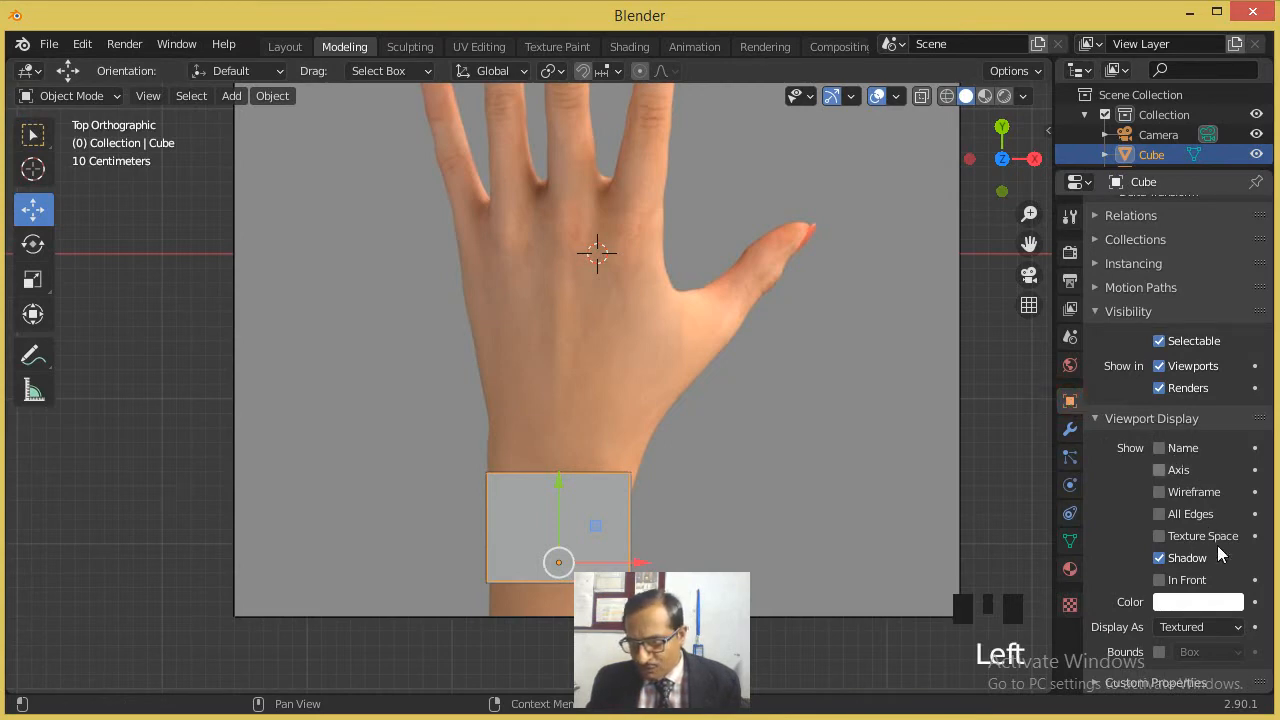
pyautogui.click(1200, 627)
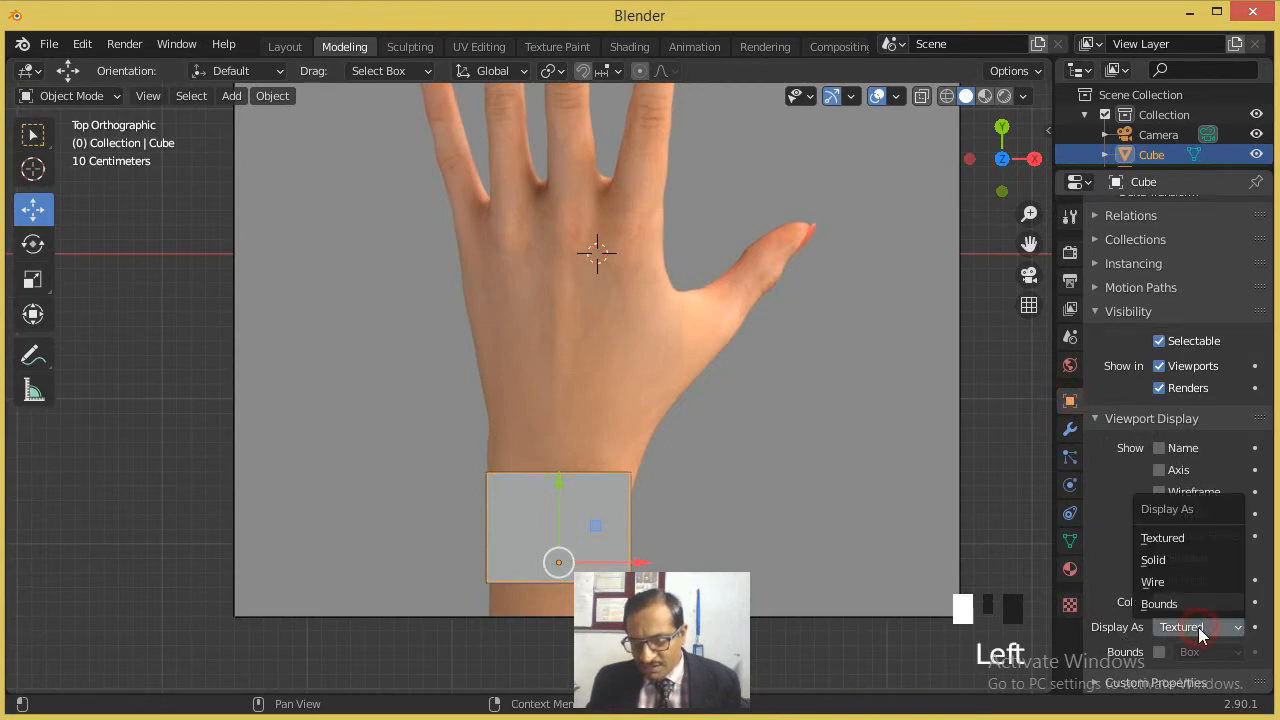
pyautogui.click(1157, 583)
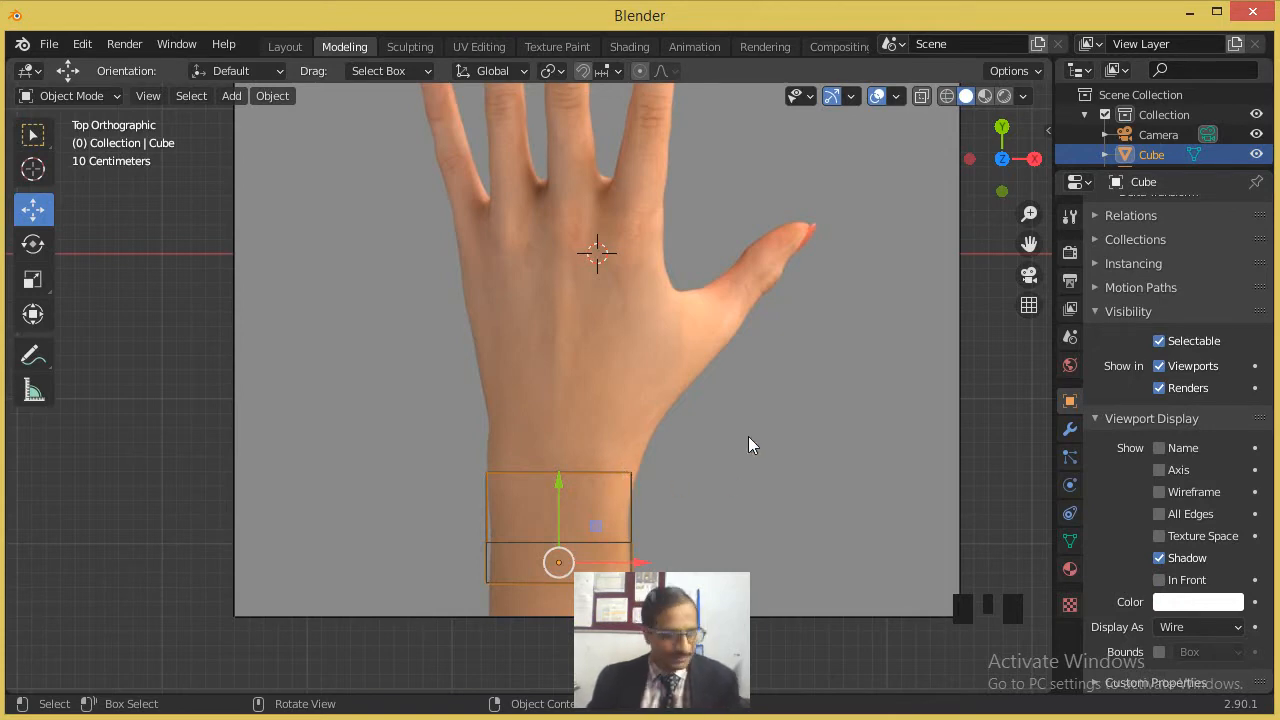
# Step: In Edit Mode, extrude the cube's hand-side end face in three more sections from the wrist toward the finger bases
pyautogui.press('Tab')
pyautogui.click(175, 95)
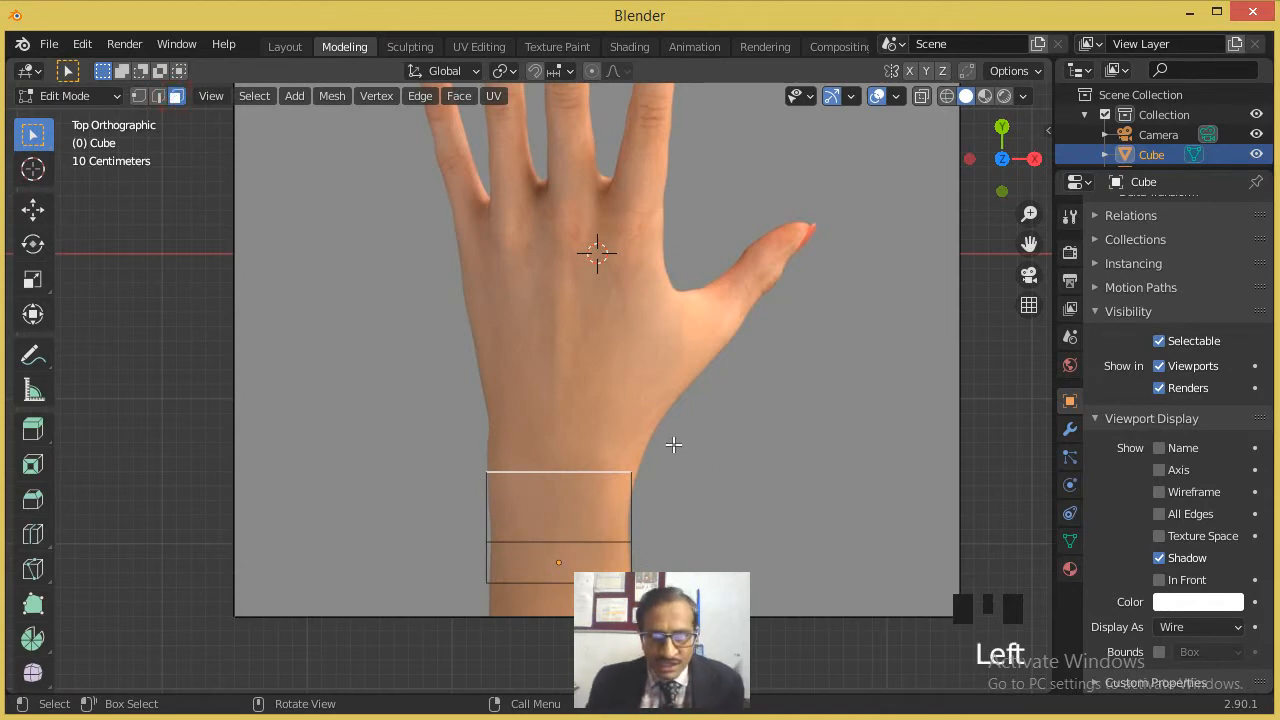
pyautogui.press('e')
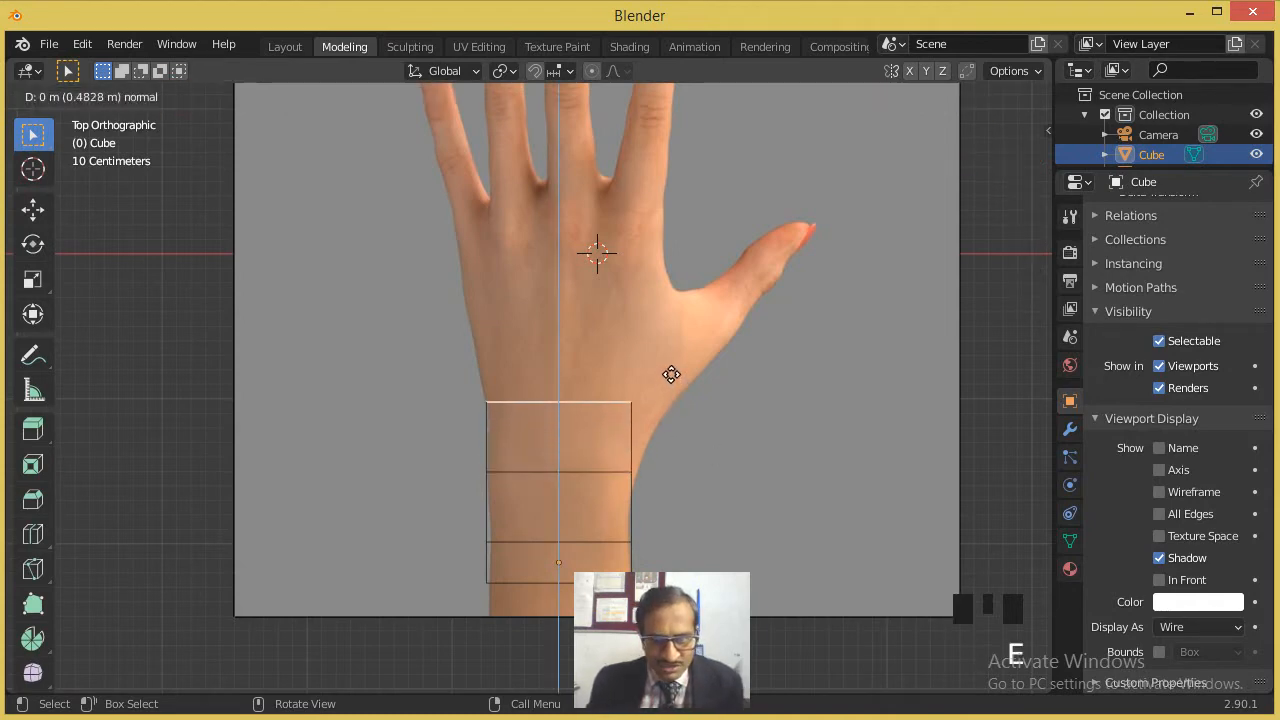
pyautogui.click(671, 368)
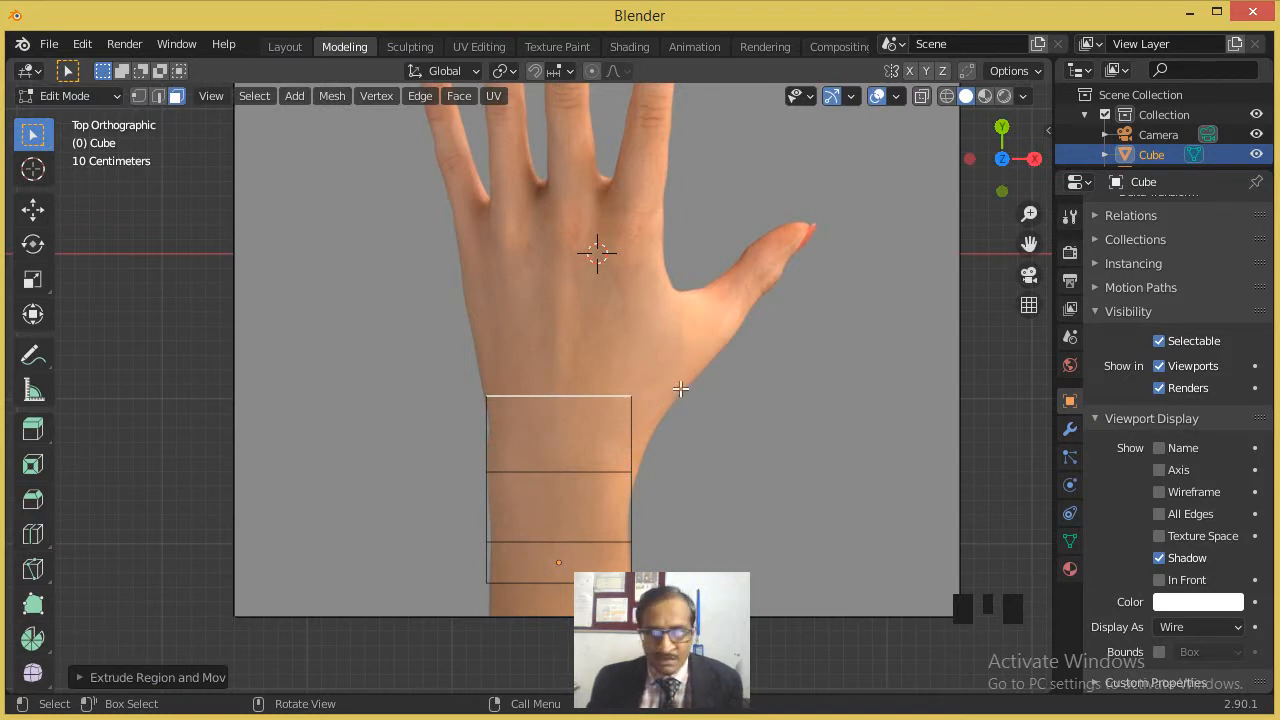
pyautogui.press('e')
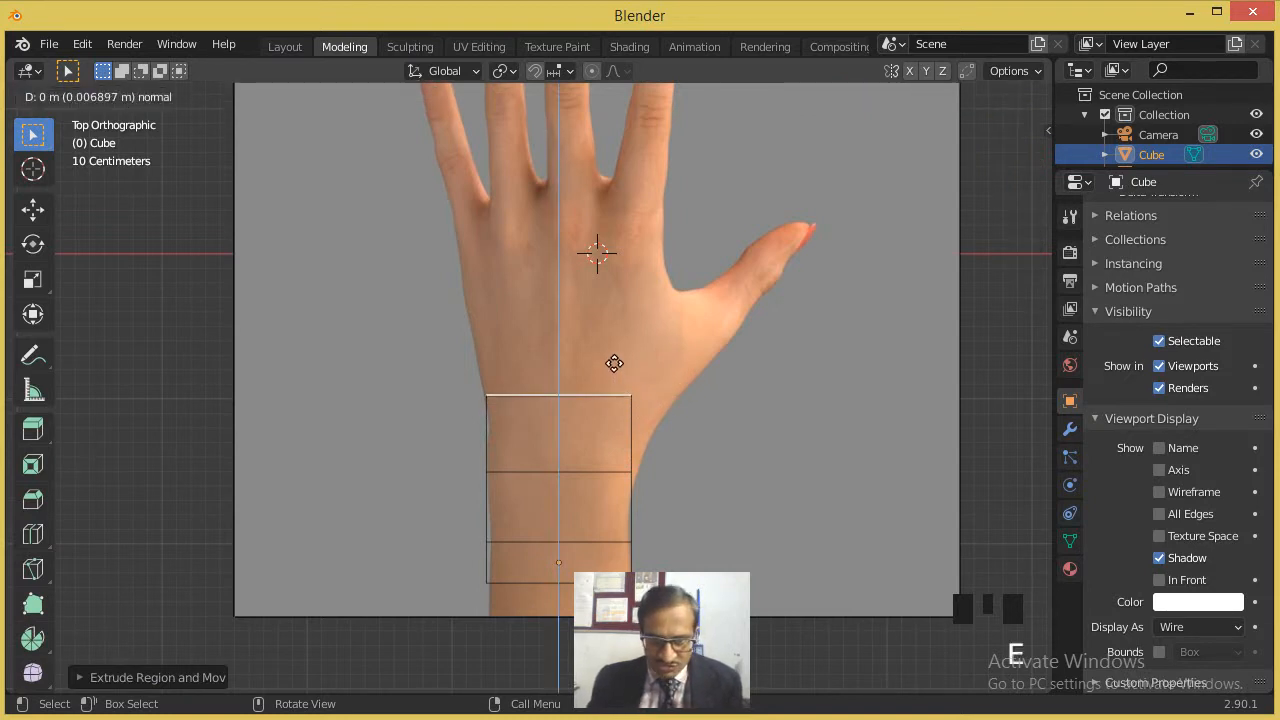
pyautogui.click(612, 292)
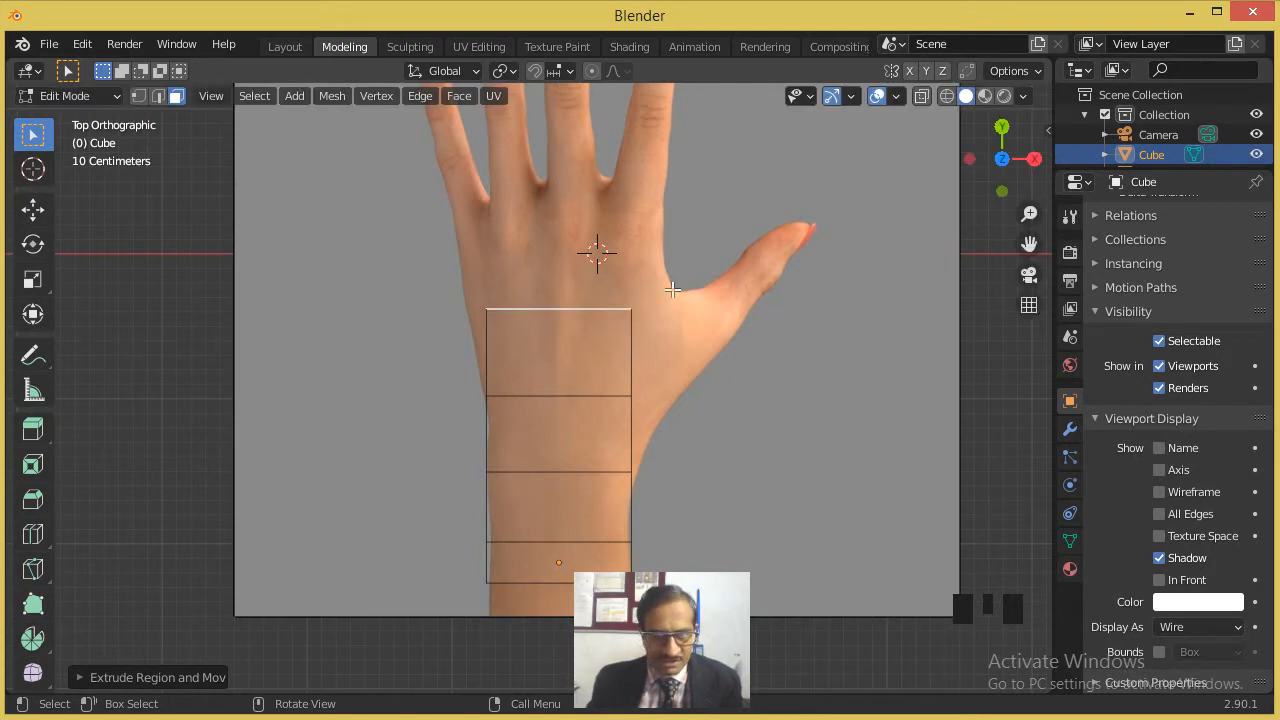
pyautogui.press('e')
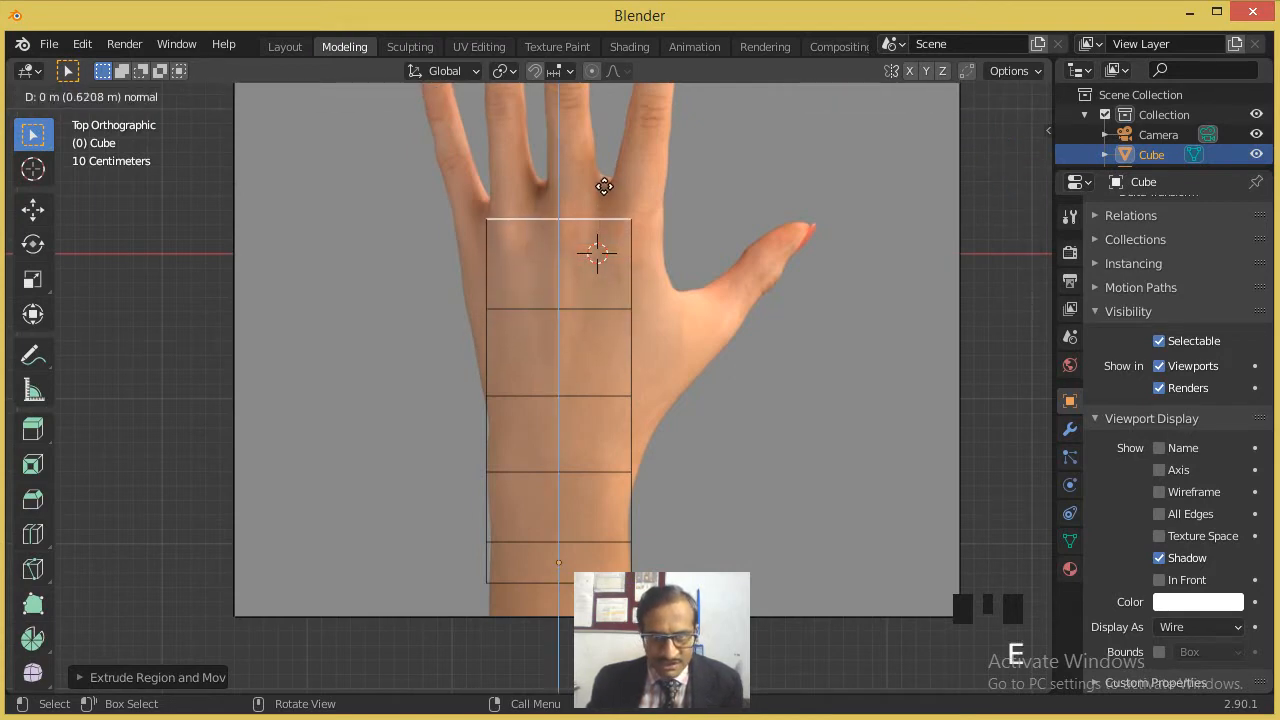
pyautogui.click(604, 172)
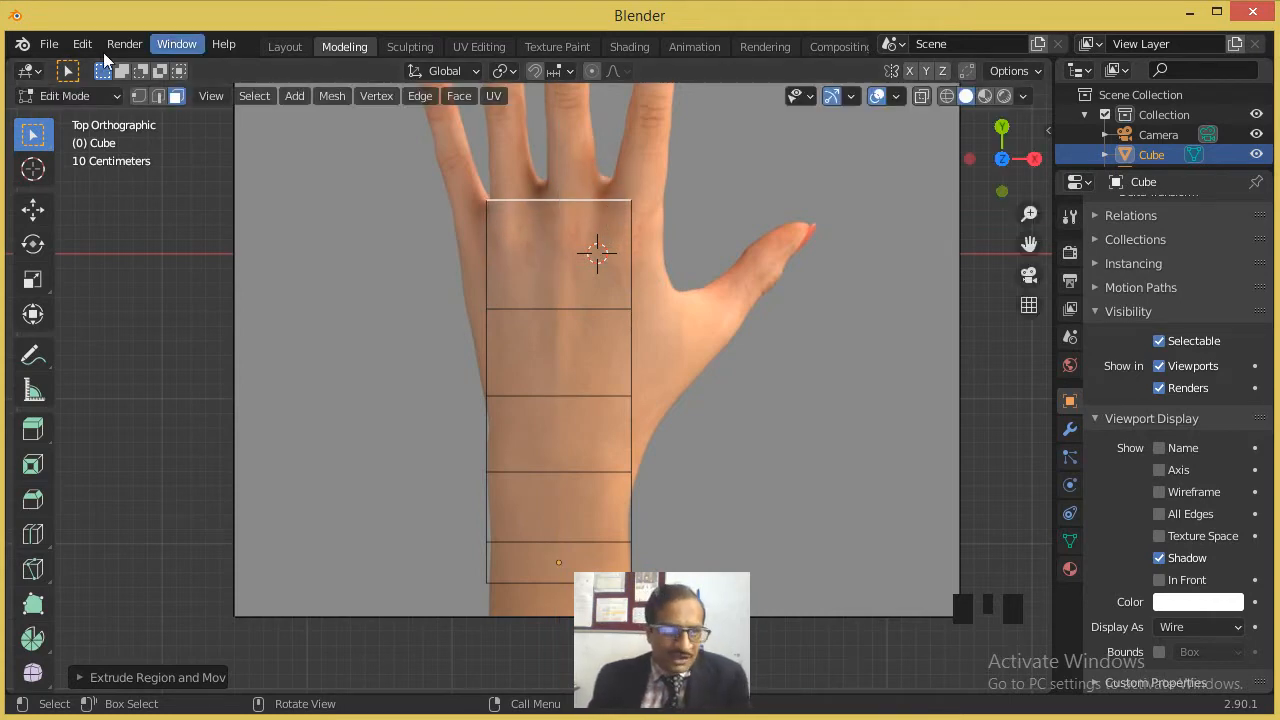
# Step: In vertex selection, move the wrist row's thumb-side vertex outward to the hand's outline
pyautogui.click(139, 96)
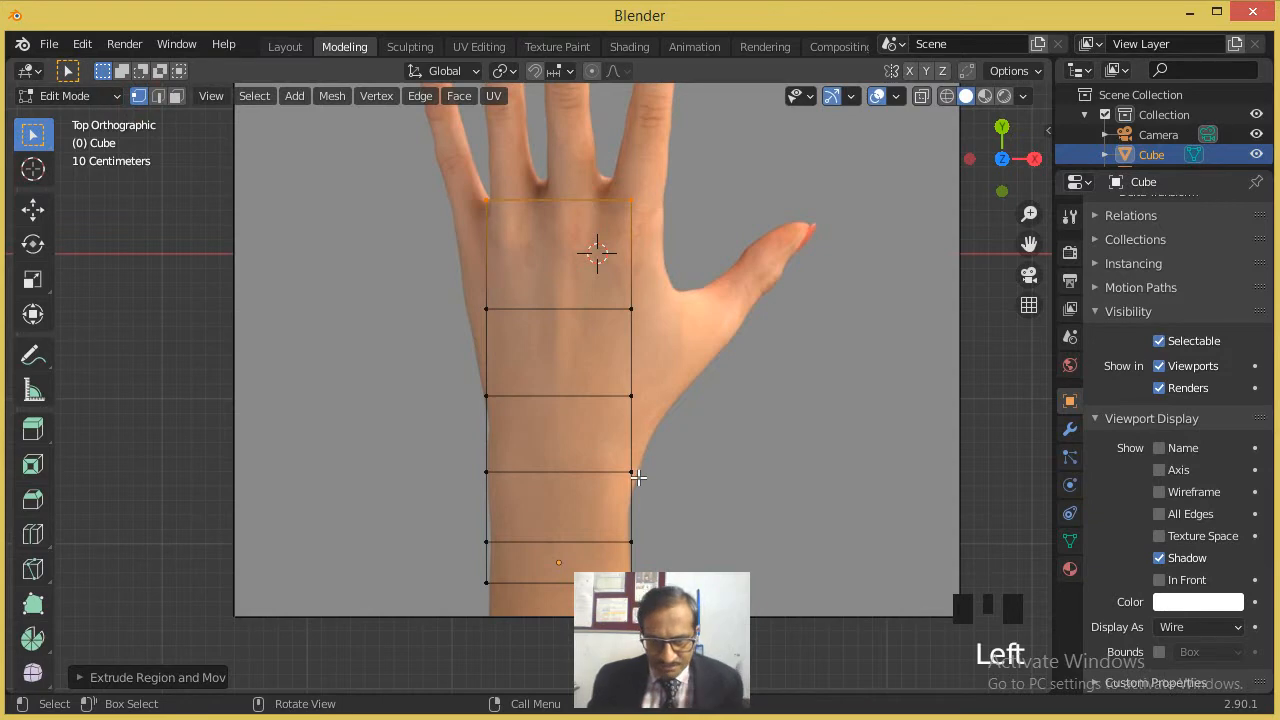
pyautogui.scroll(2, 638, 480)
pyautogui.click(700, 503)
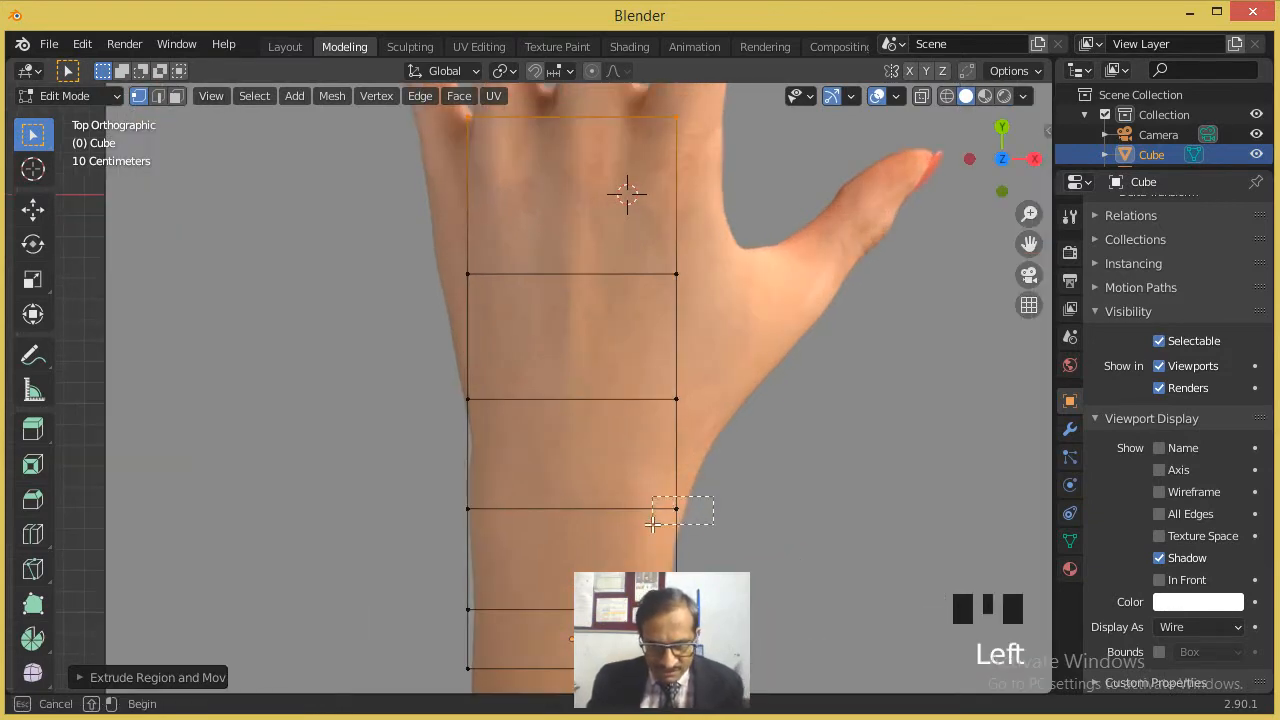
pyautogui.press('g')
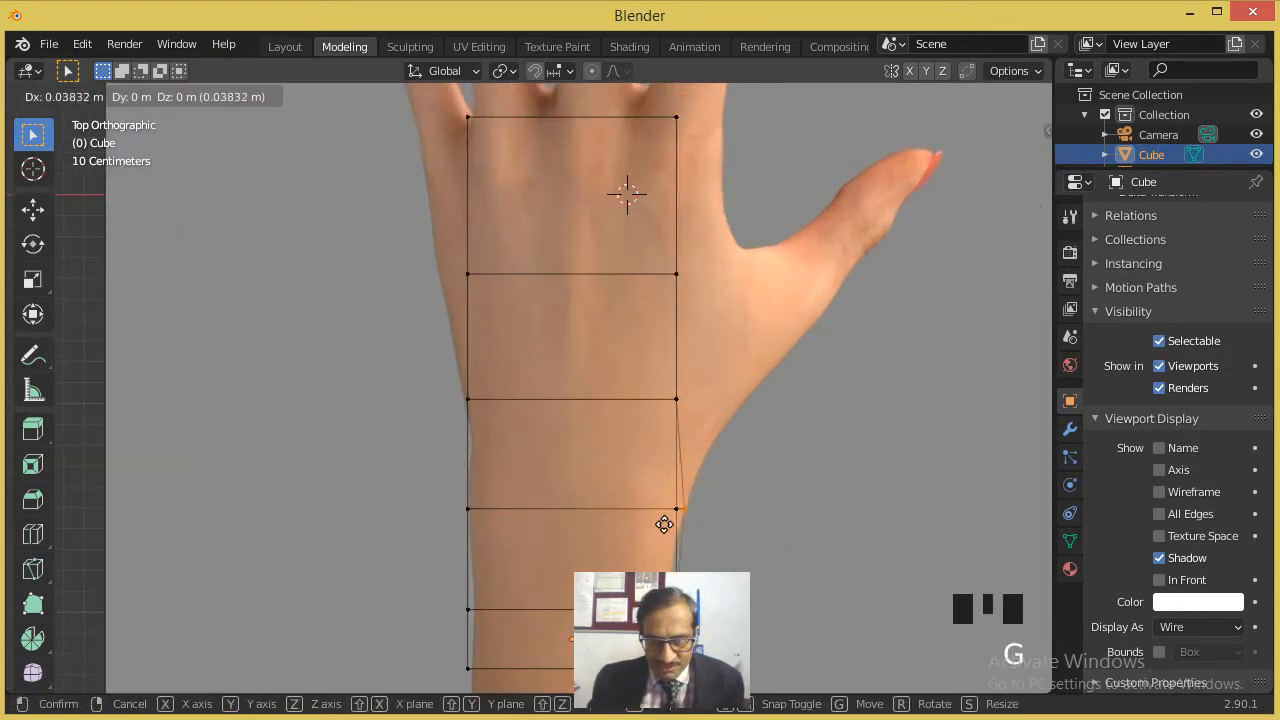
pyautogui.click(664, 524)
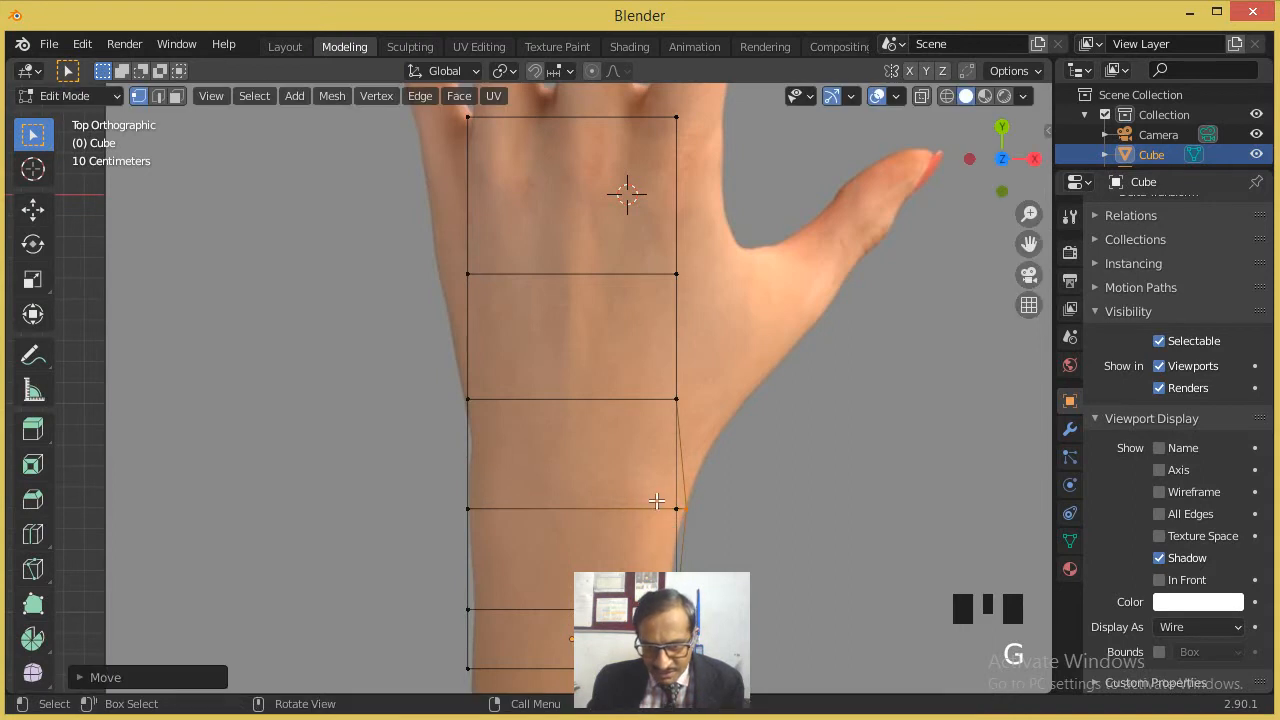
# Step: Switch the viewport to wireframe shading and align the wrist row's overlapping thumb-side vertices with the hand's outline
pyautogui.click(947, 95)
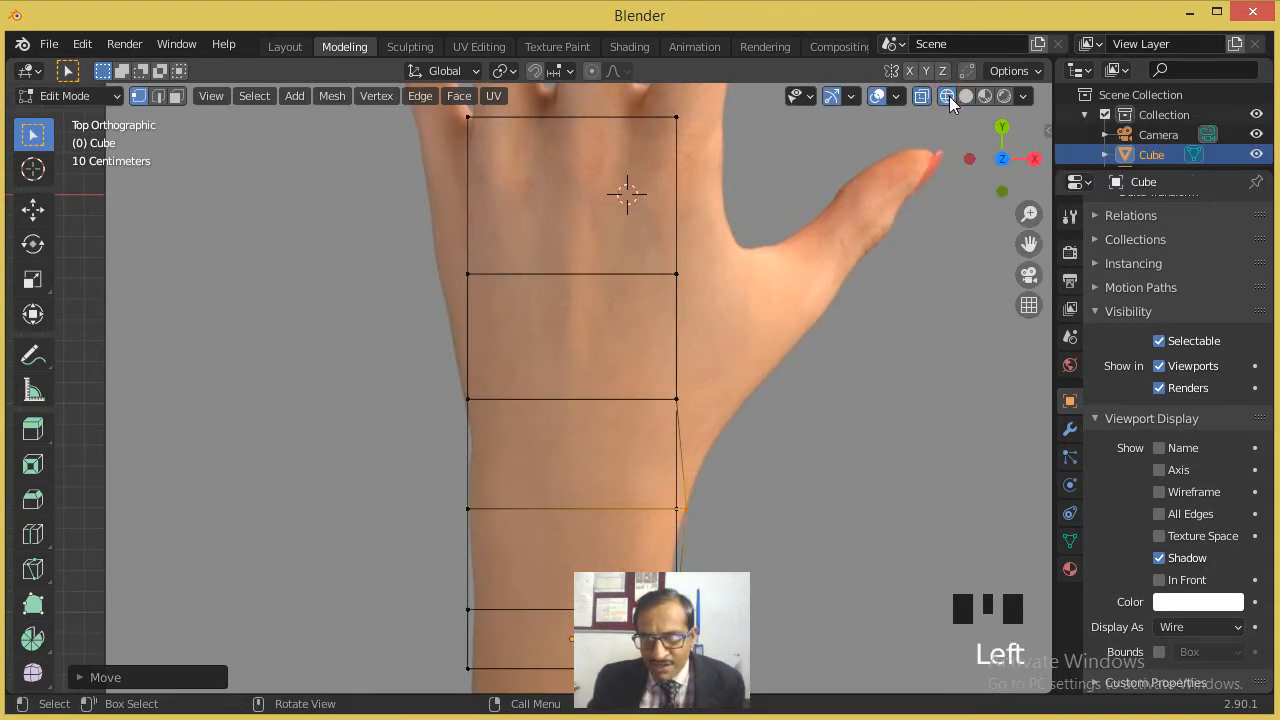
pyautogui.click(738, 495)
pyautogui.moveTo(722, 493); pyautogui.dragTo(663, 521)
pyautogui.press('g')
pyautogui.click(666, 517)
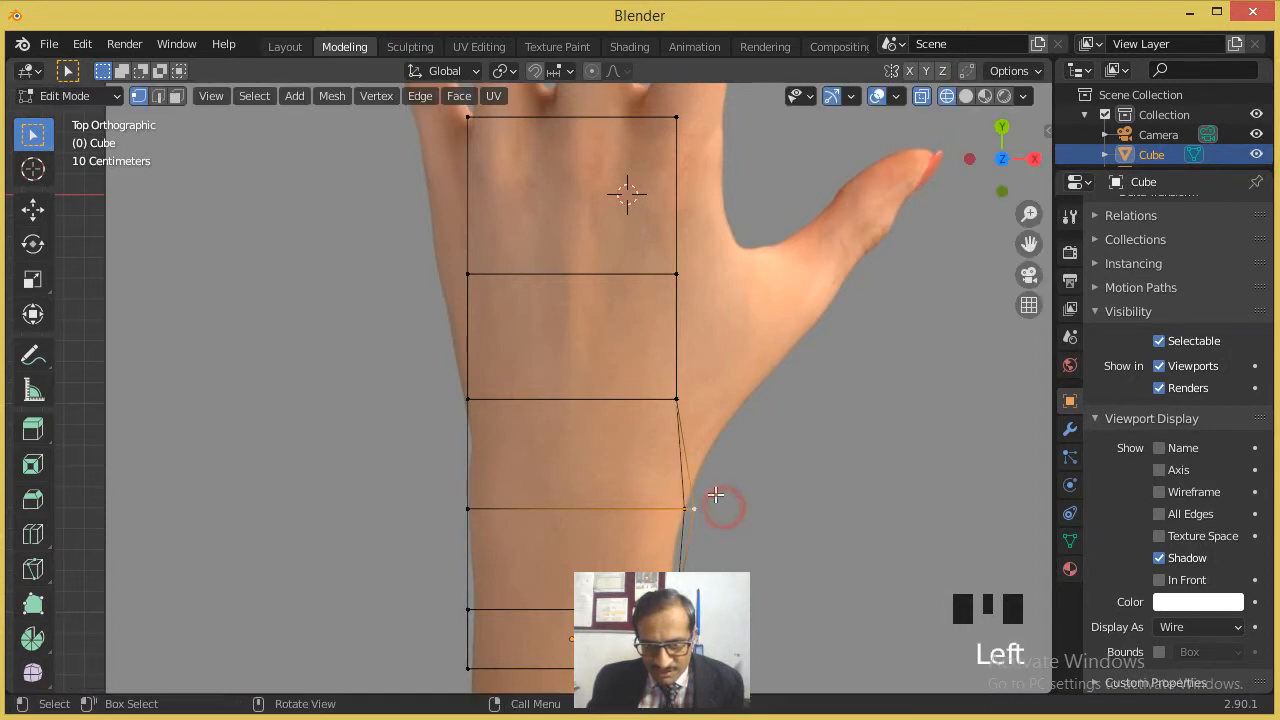
pyautogui.click(697, 515)
pyautogui.press('g')
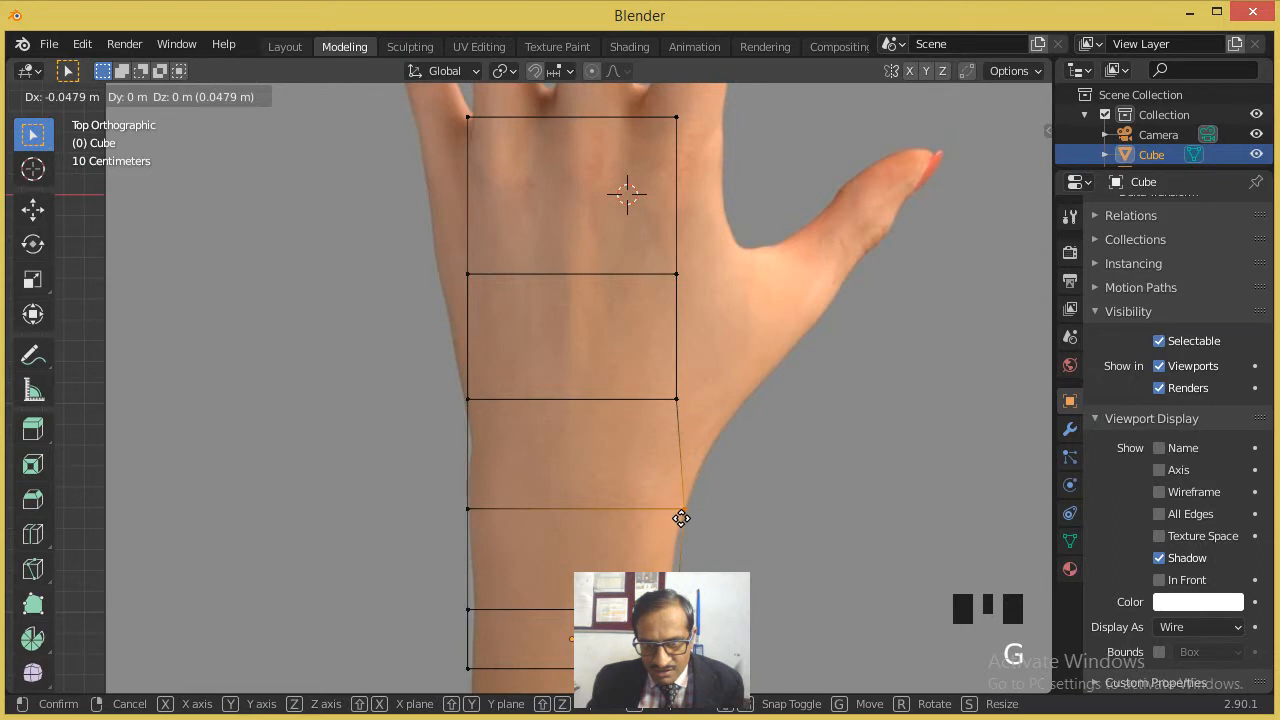
pyautogui.click(681, 518)
# Step: Move the wrist and forearm vertices on the little-finger side onto the arm's outline
pyautogui.moveTo(427, 496); pyautogui.dragTo(488, 525)
pyautogui.press('g')
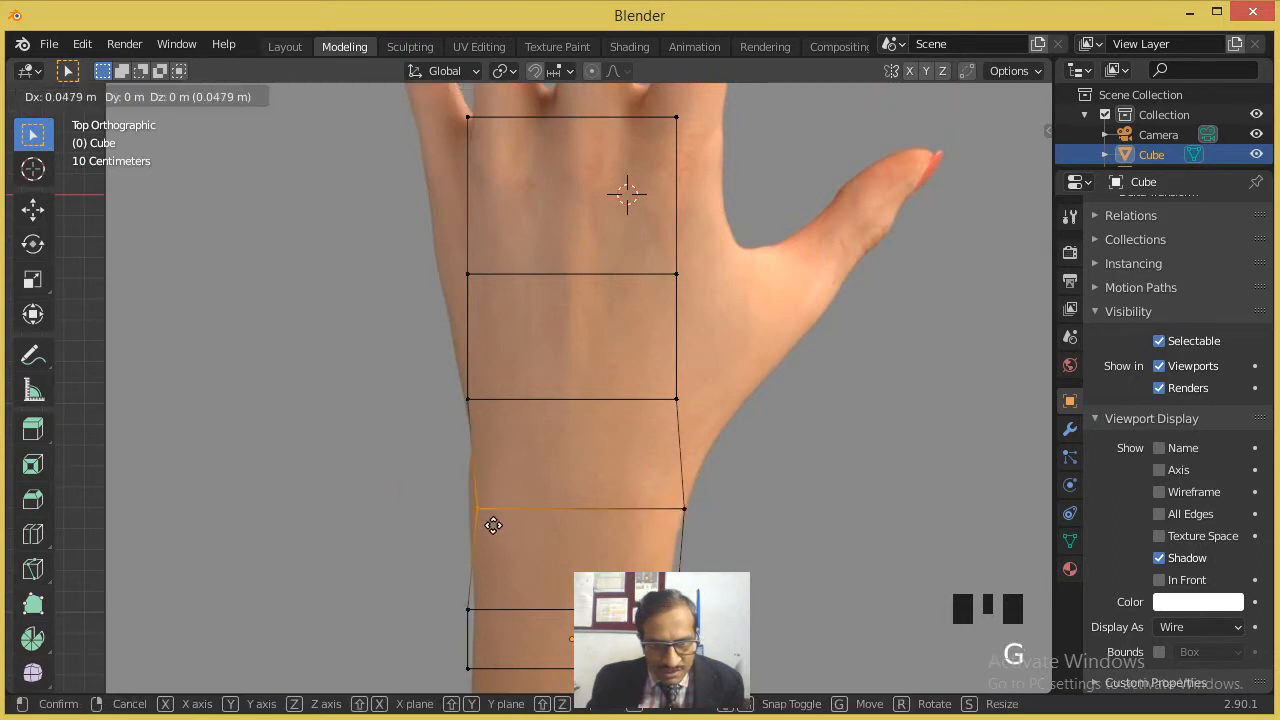
pyautogui.click(490, 524)
pyautogui.moveTo(445, 601); pyautogui.dragTo(495, 677)
pyautogui.press('g')
pyautogui.click(491, 620)
pyautogui.press('g')
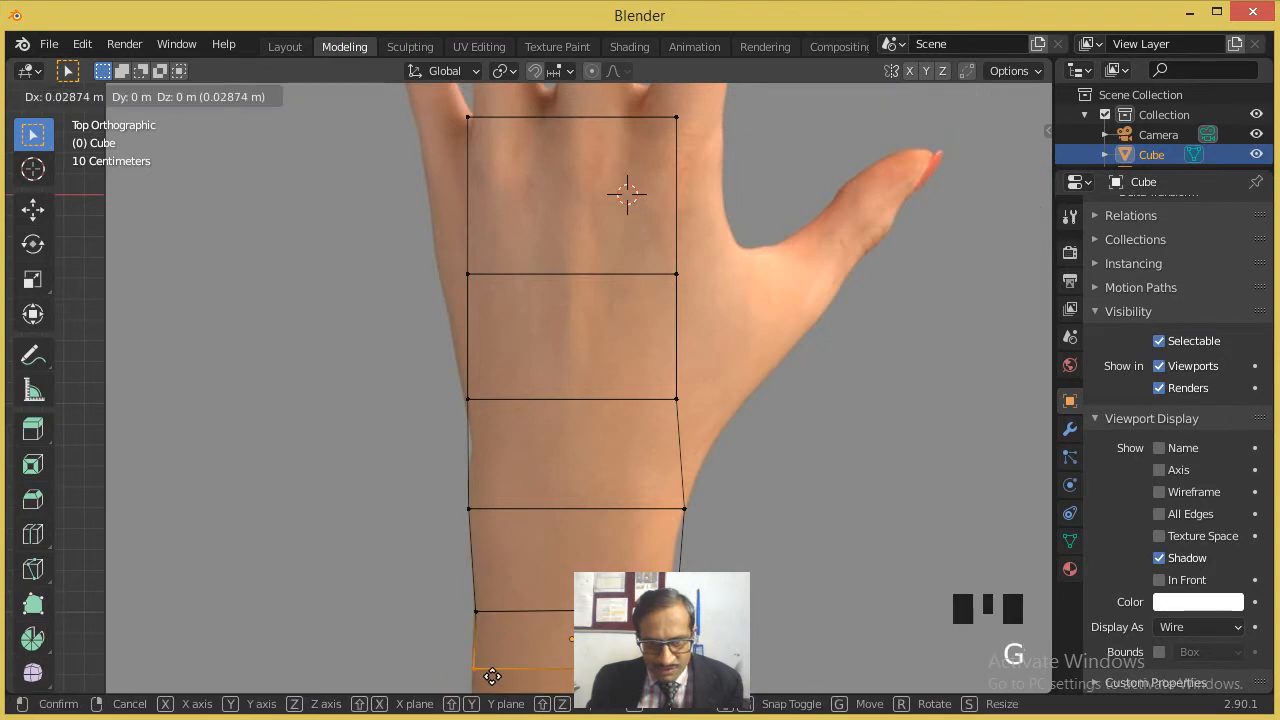
pyautogui.click(491, 677)
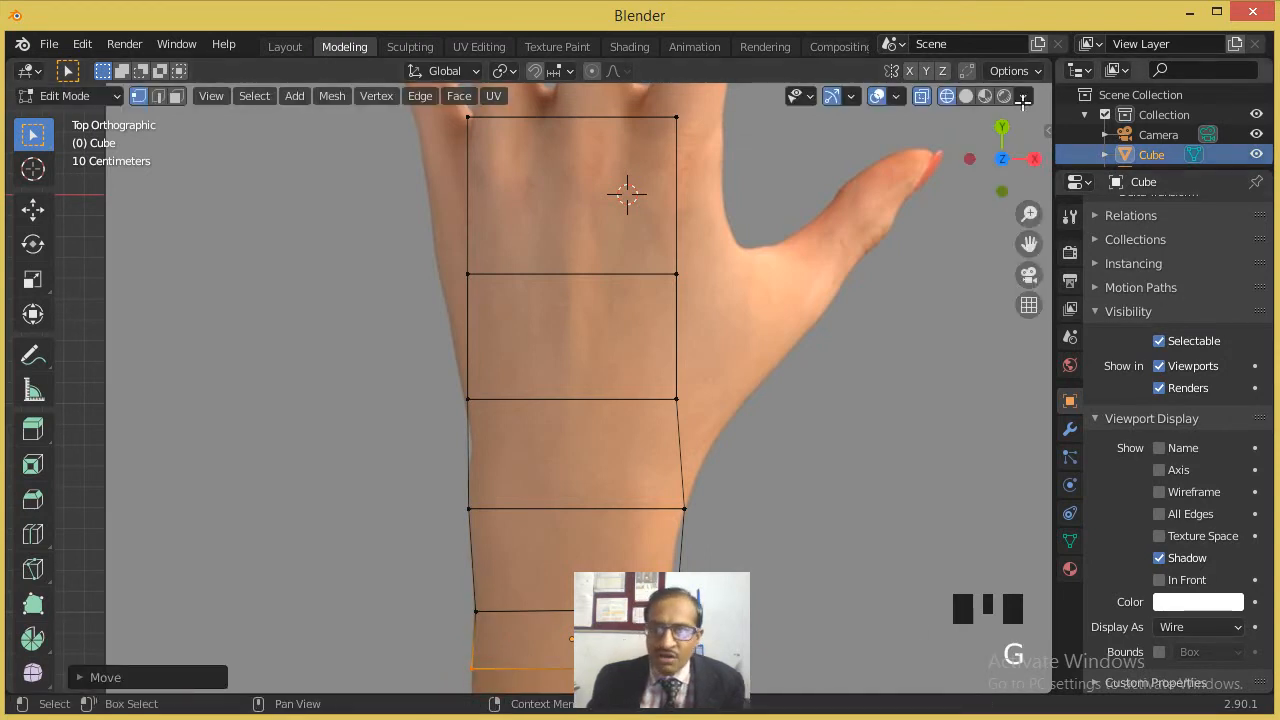
# Step: Fit the side vertices of the palm rows and the thumb-side forearm vertices to the hand's outline
pyautogui.moveTo(420, 372); pyautogui.dragTo(503, 429)
pyautogui.press('g')
pyautogui.click(496, 437)
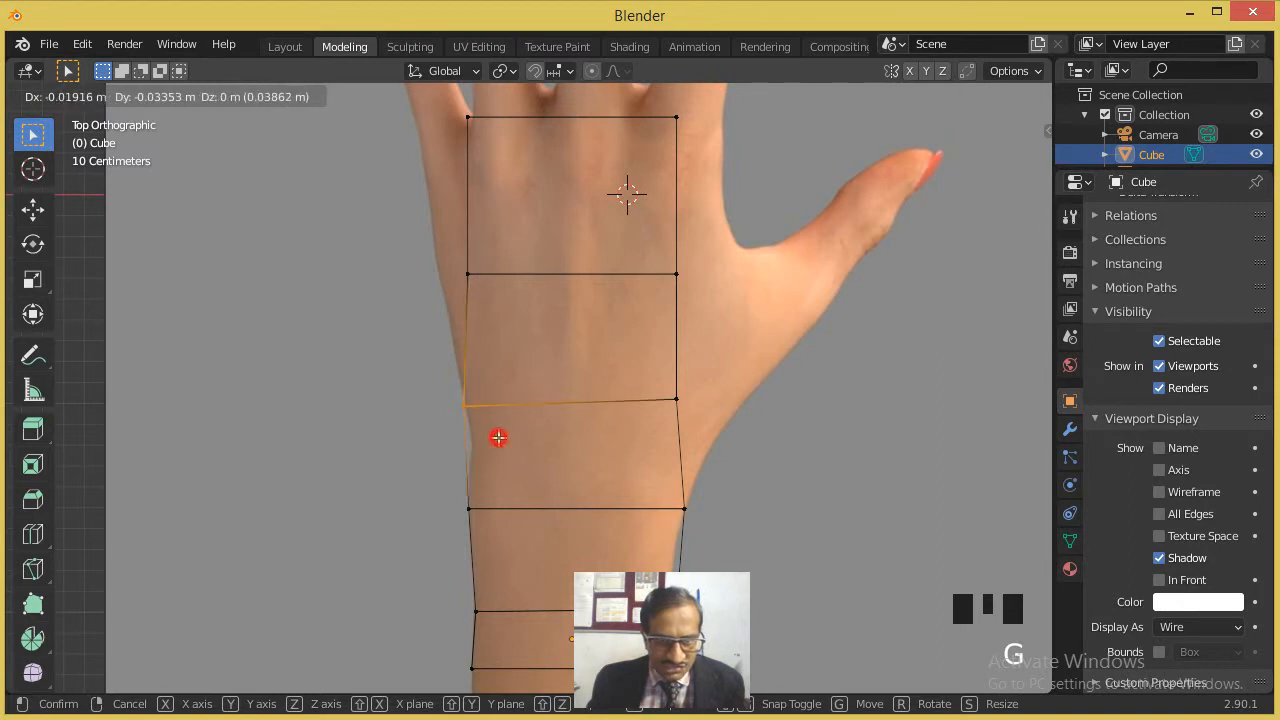
pyautogui.click(711, 371)
pyautogui.press('g')
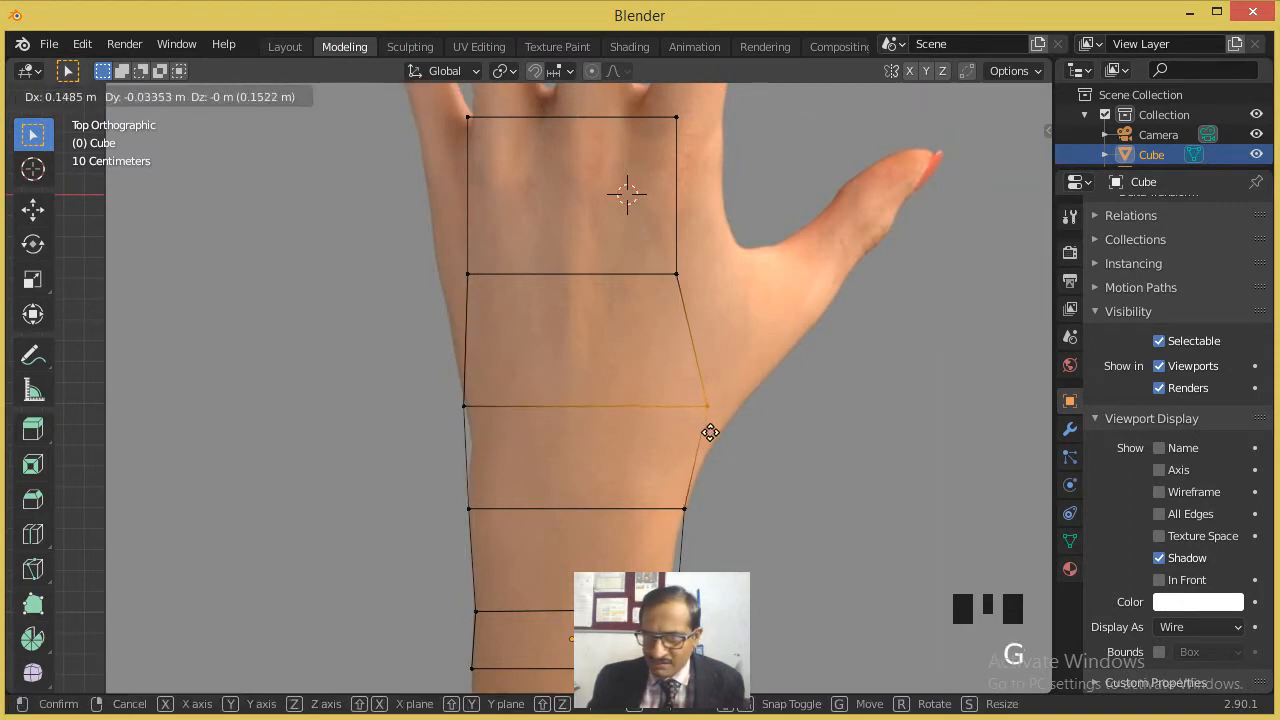
pyautogui.click(709, 462)
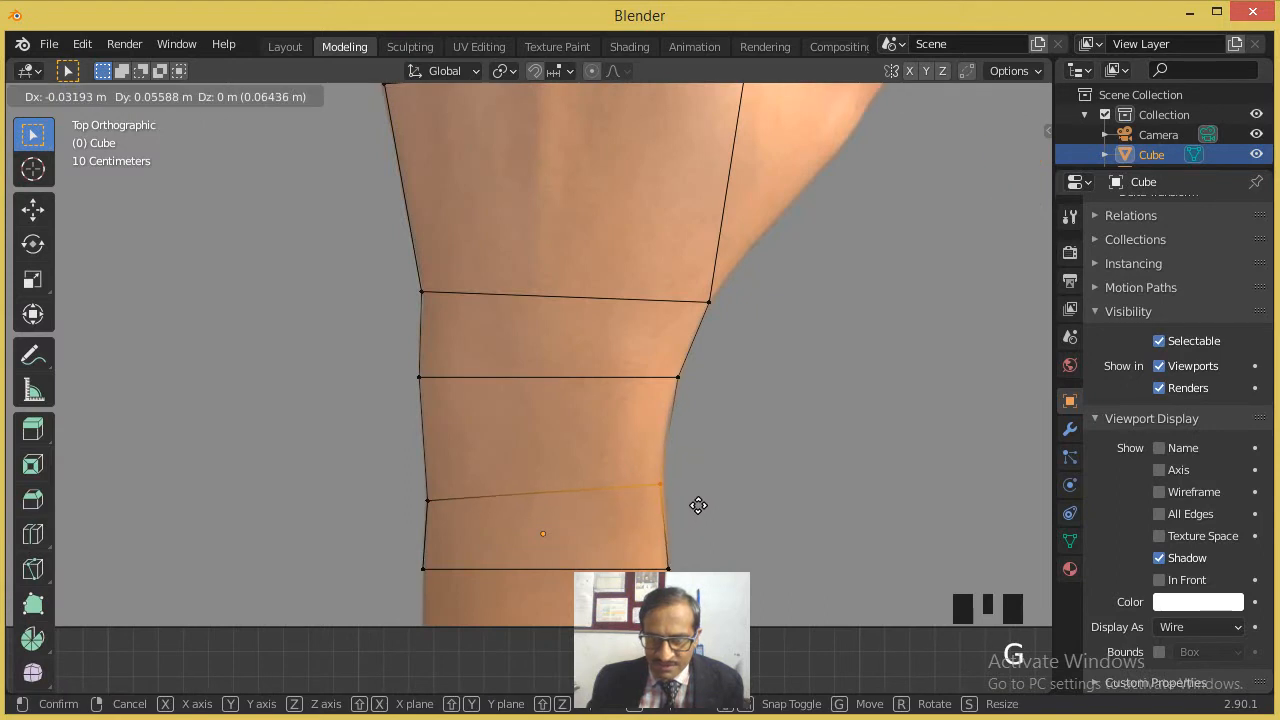
pyautogui.click(700, 505)
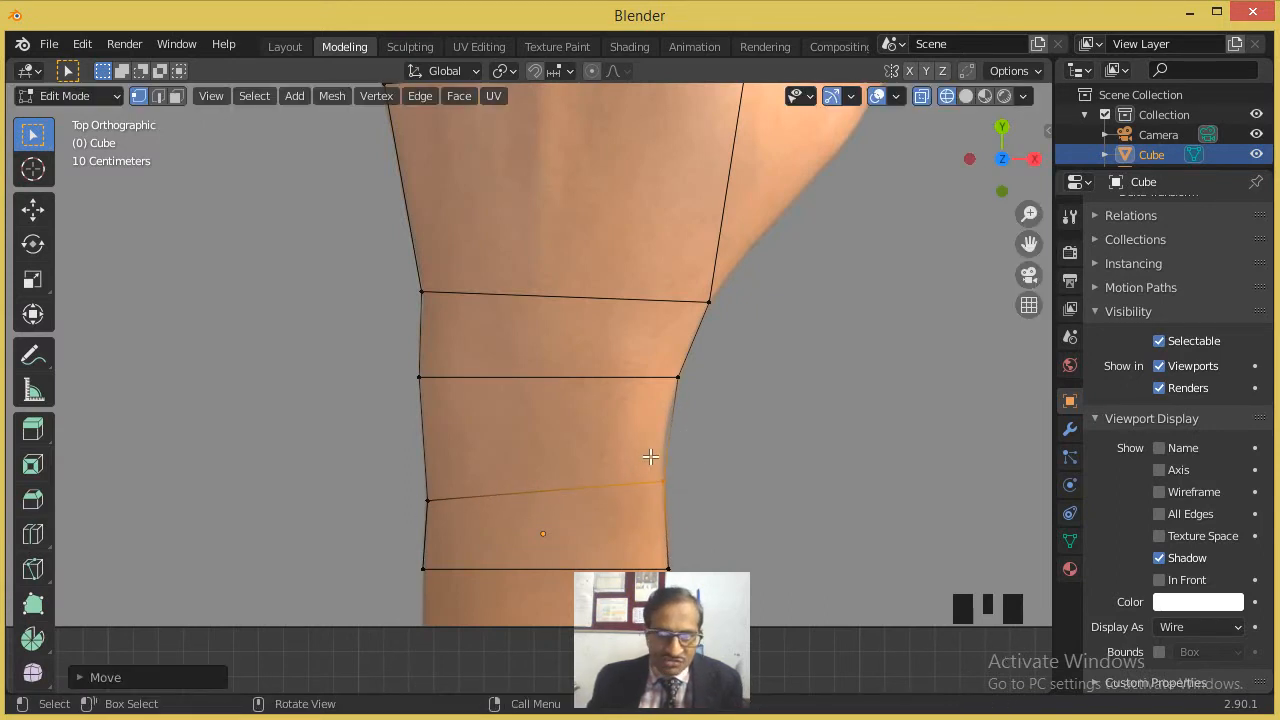
# Step: Move both corners of the mesh's finger-side end outward to the edges of the hand
pyautogui.keyDown('shift'); pyautogui.moveTo(634, 118); pyautogui.dragTo(610, 414, button='middle'); pyautogui.keyUp('shift')
pyautogui.keyDown('shift'); pyautogui.moveTo(578, 314); pyautogui.dragTo(576, 388, button='middle'); pyautogui.keyUp('shift')
pyautogui.click(391, 278)
pyautogui.press('g')
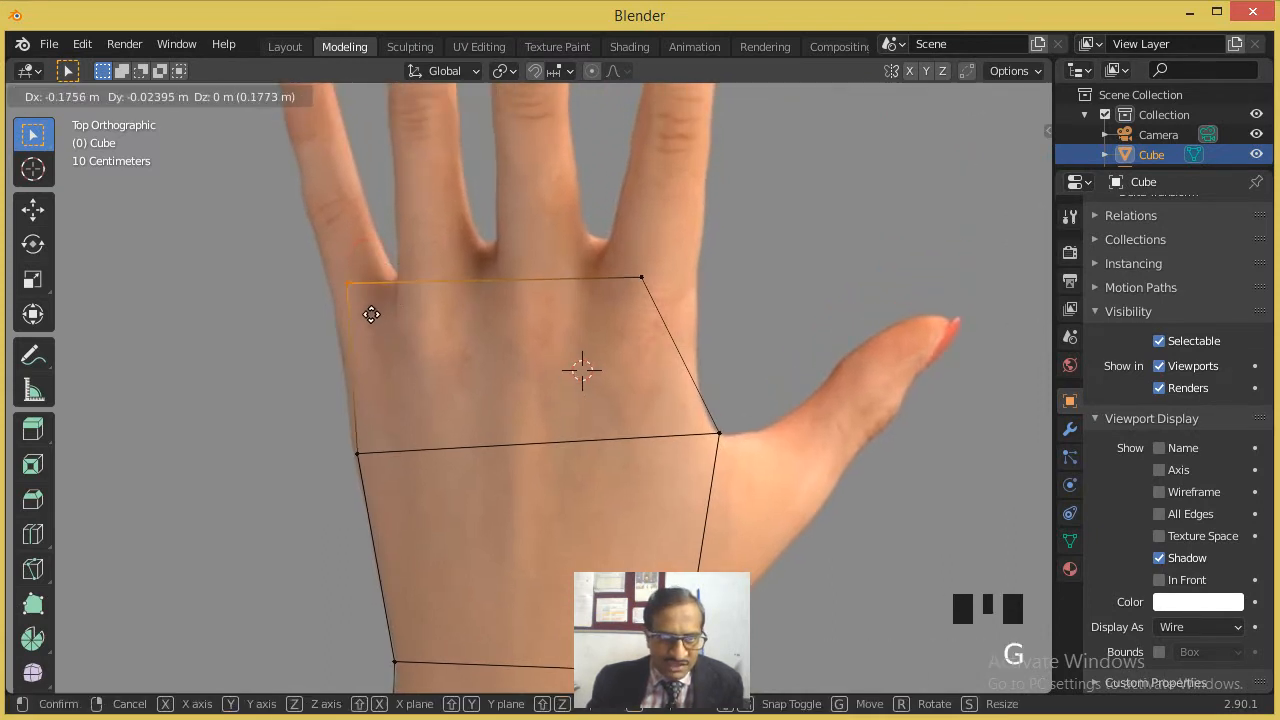
pyautogui.click(363, 319)
pyautogui.moveTo(697, 244); pyautogui.dragTo(612, 299)
pyautogui.press('g')
pyautogui.click(676, 304)
# Step: Select the whole finger-side end row of vertices and move it back toward the wrist
pyautogui.moveTo(698, 281); pyautogui.dragTo(700, 316)
pyautogui.moveTo(748, 240); pyautogui.dragTo(292, 338)
pyautogui.press('g')
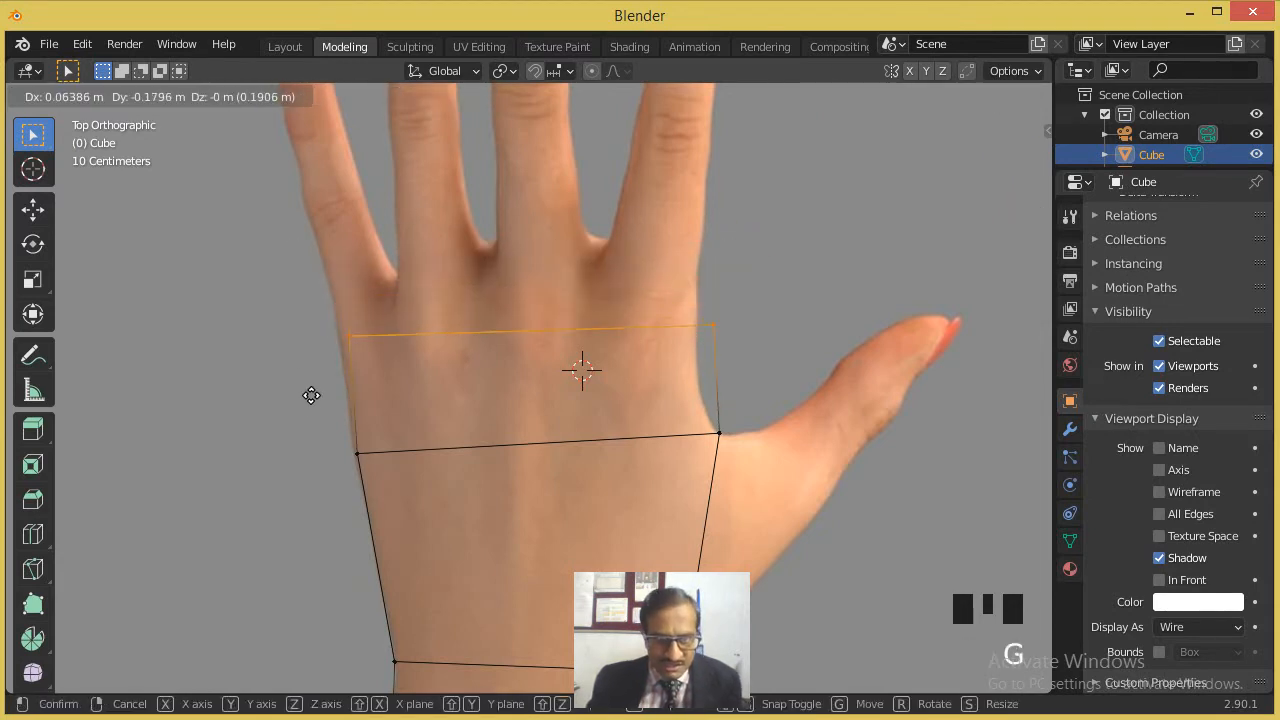
pyautogui.click(306, 414)
# Step: In face selection, extrude the finger-side end face up to the base of the fingers
pyautogui.press('KP_7')
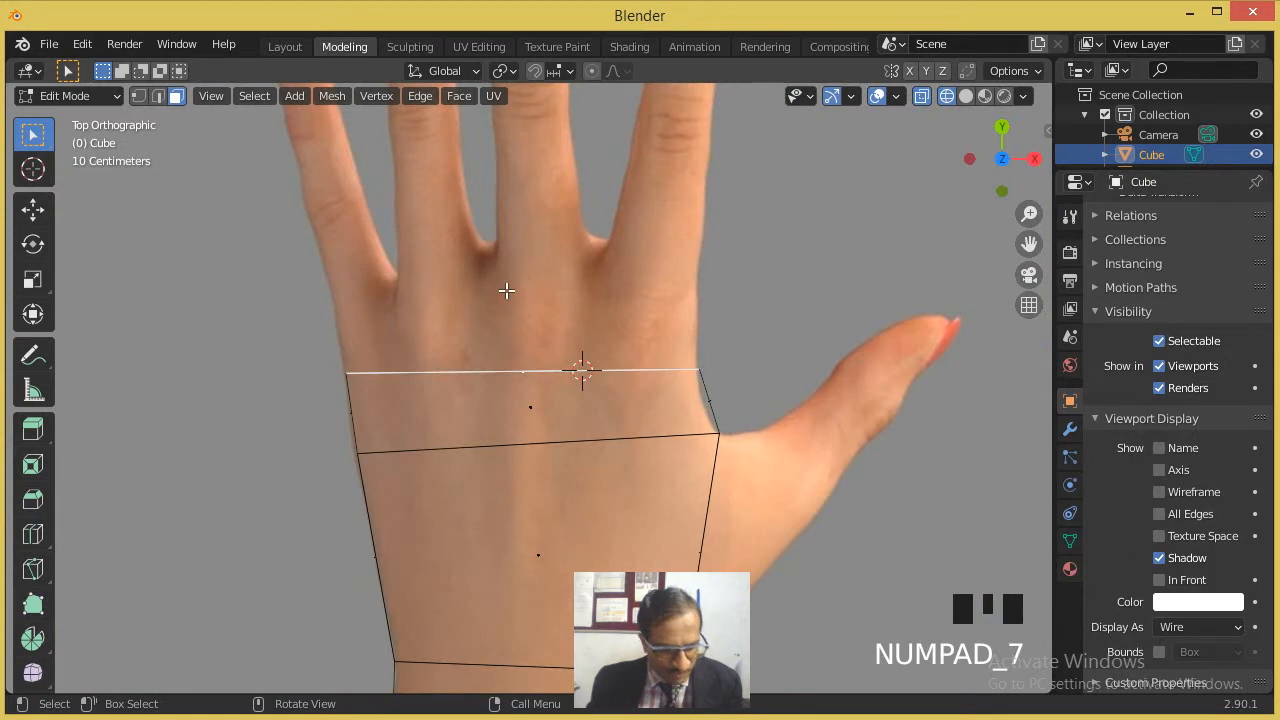
pyautogui.press('e')
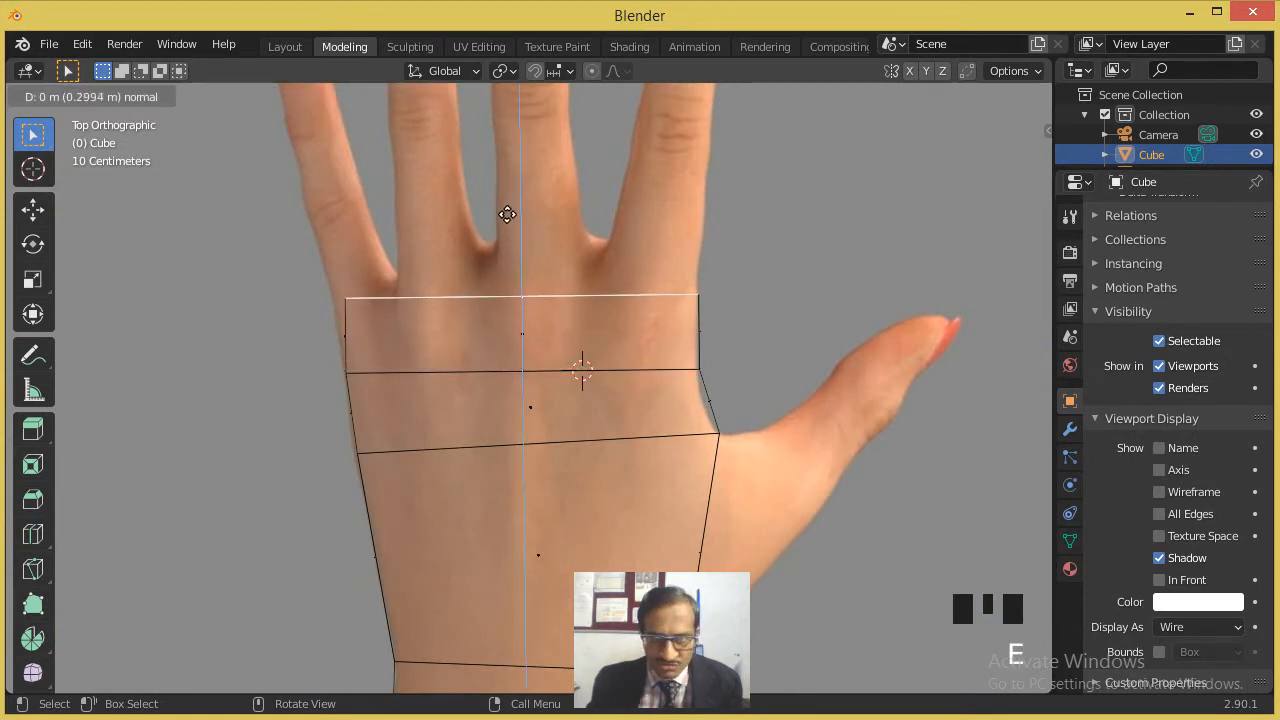
pyautogui.click(507, 211)
# Step: In vertex selection, align both corners of the newly extruded end with the hand's outline at the finger bases
pyautogui.click(137, 95)
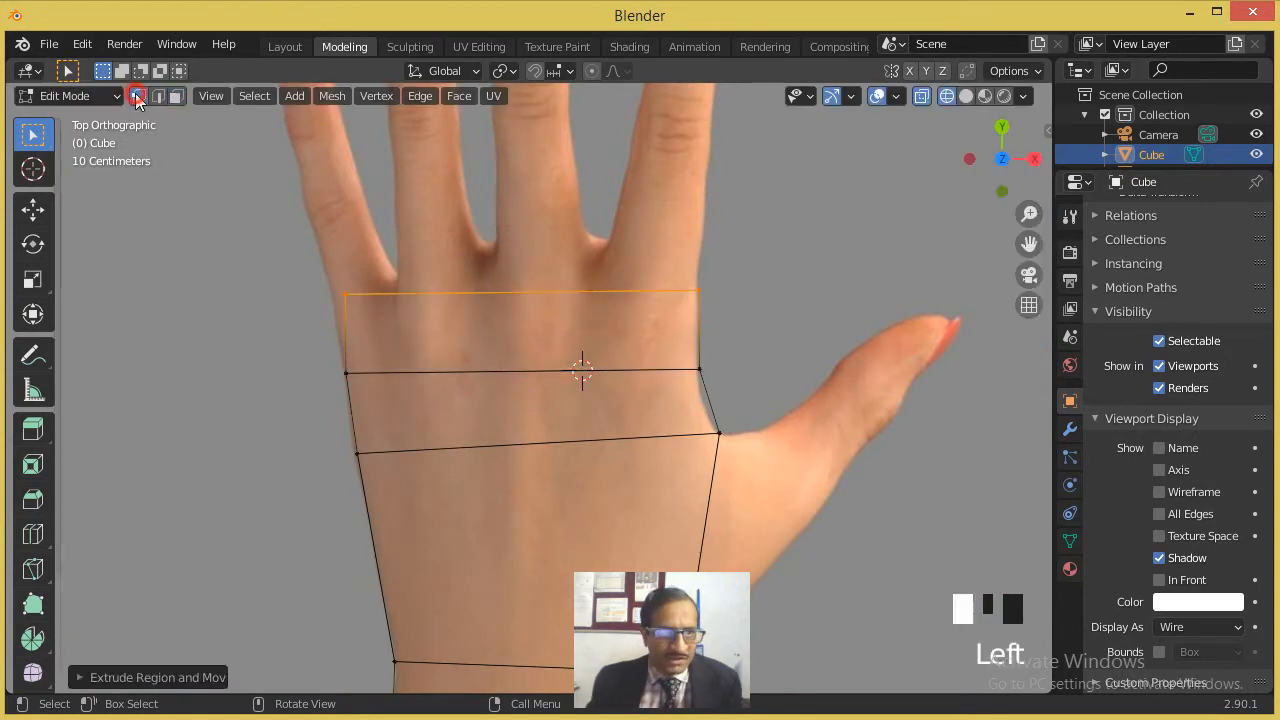
pyautogui.click(291, 276)
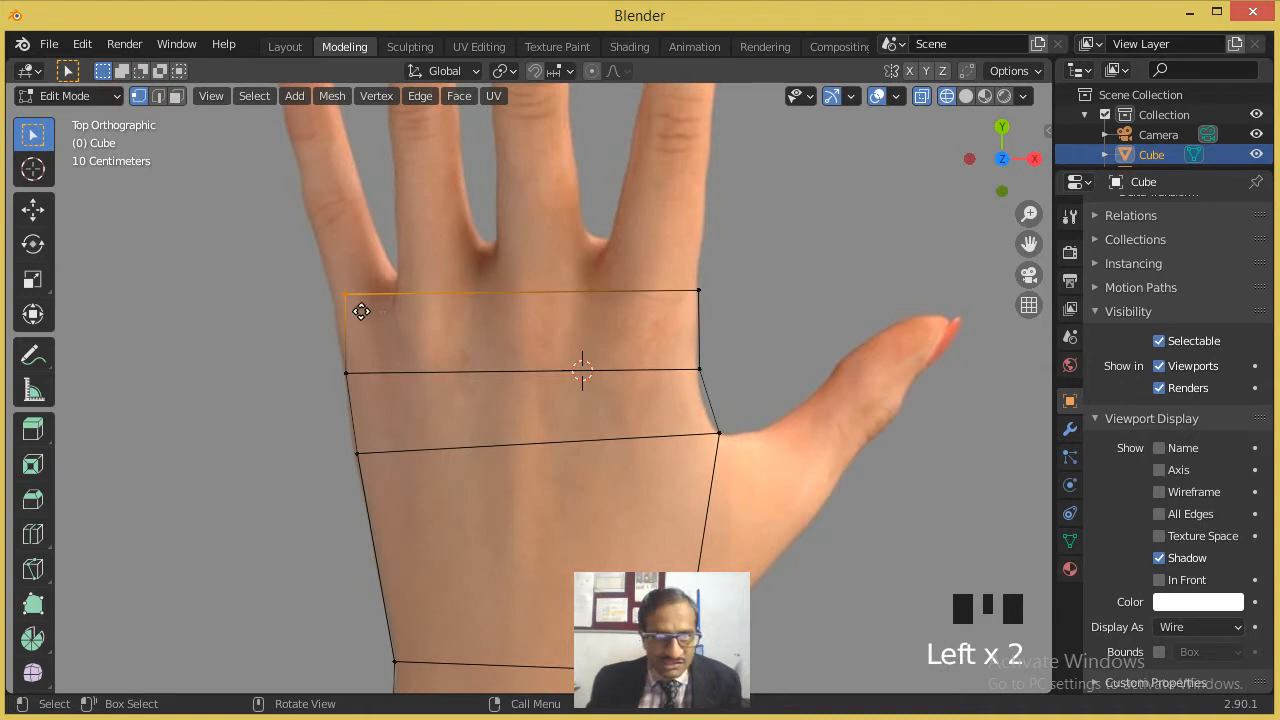
pyautogui.press('g')
pyautogui.click(355, 303)
pyautogui.click(712, 278)
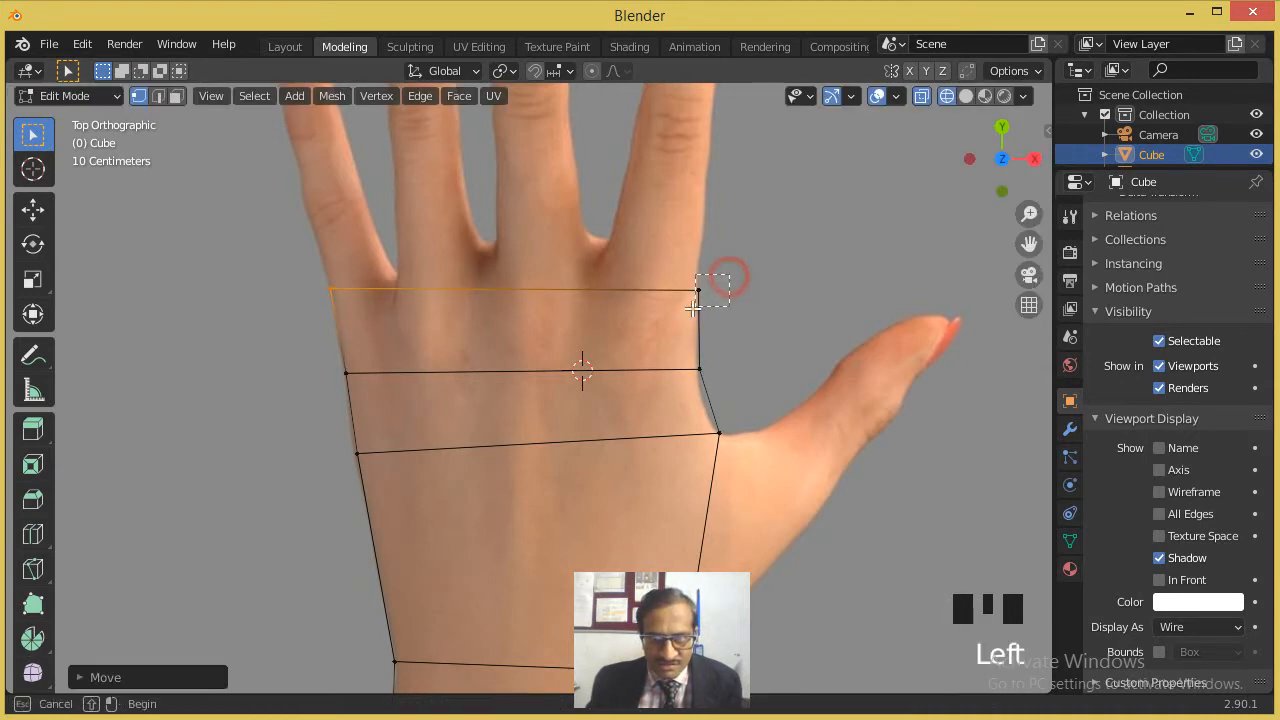
pyautogui.press('g')
pyautogui.click(690, 298)
# Step: Move both side vertices of the row just below the finger bases slightly toward the wrist, along the outline
pyautogui.moveTo(727, 366); pyautogui.dragTo(690, 388)
pyautogui.press('g')
pyautogui.click(689, 394)
pyautogui.press('g')
pyautogui.click(347, 368)
pyautogui.press('g')
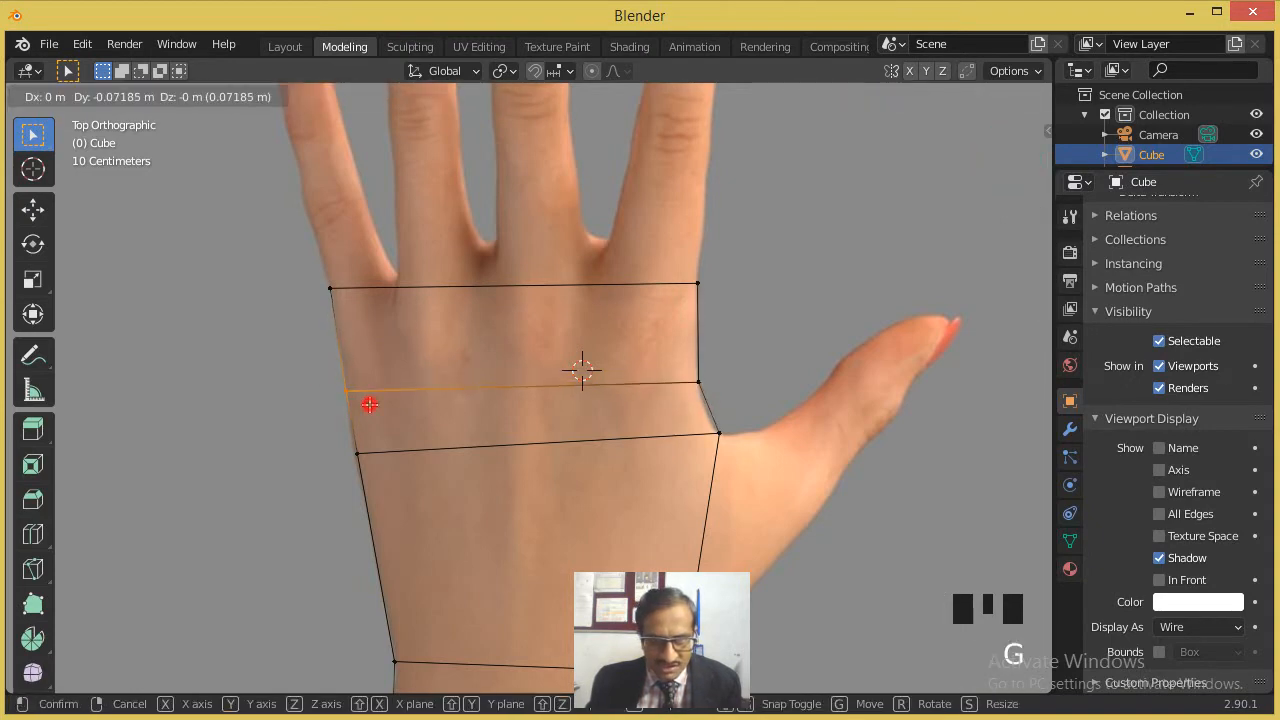
pyautogui.click(369, 400)
pyautogui.scroll(-2, 548, 381)
pyautogui.moveTo(566, 371); pyautogui.dragTo(662, 414, button='middle')
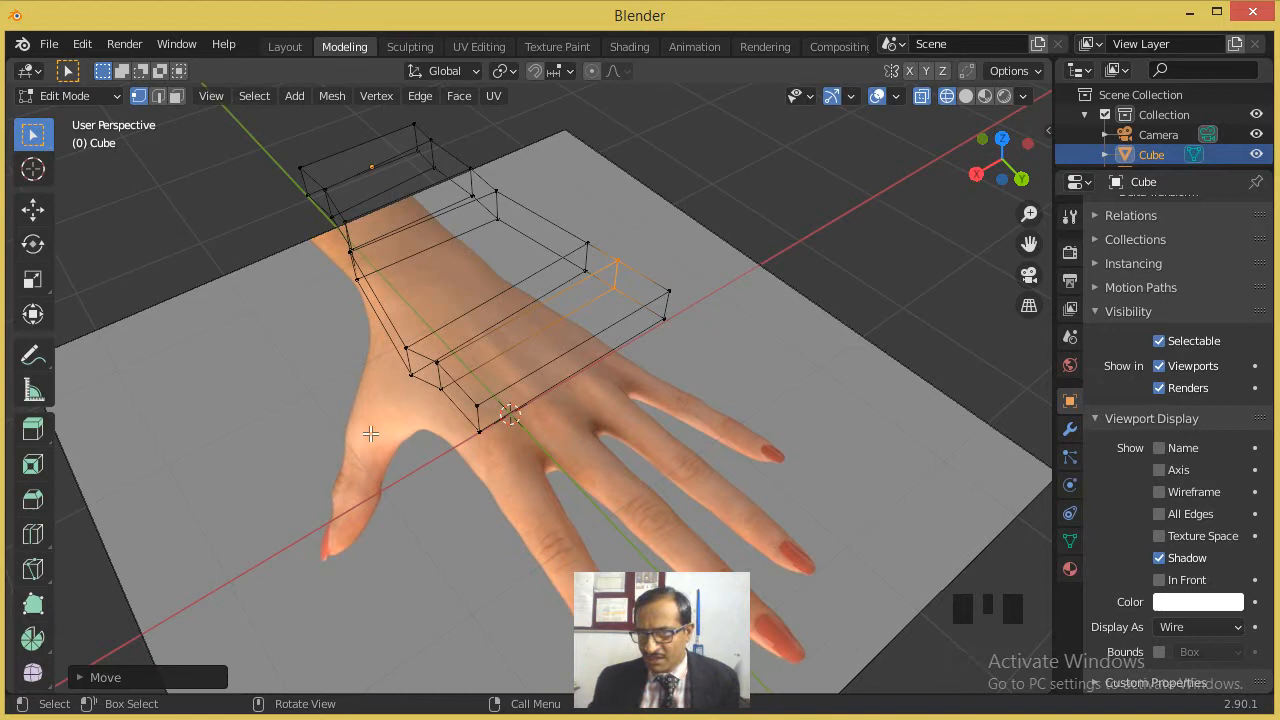
pyautogui.moveTo(586, 341); pyautogui.dragTo(598, 314, button='middle')
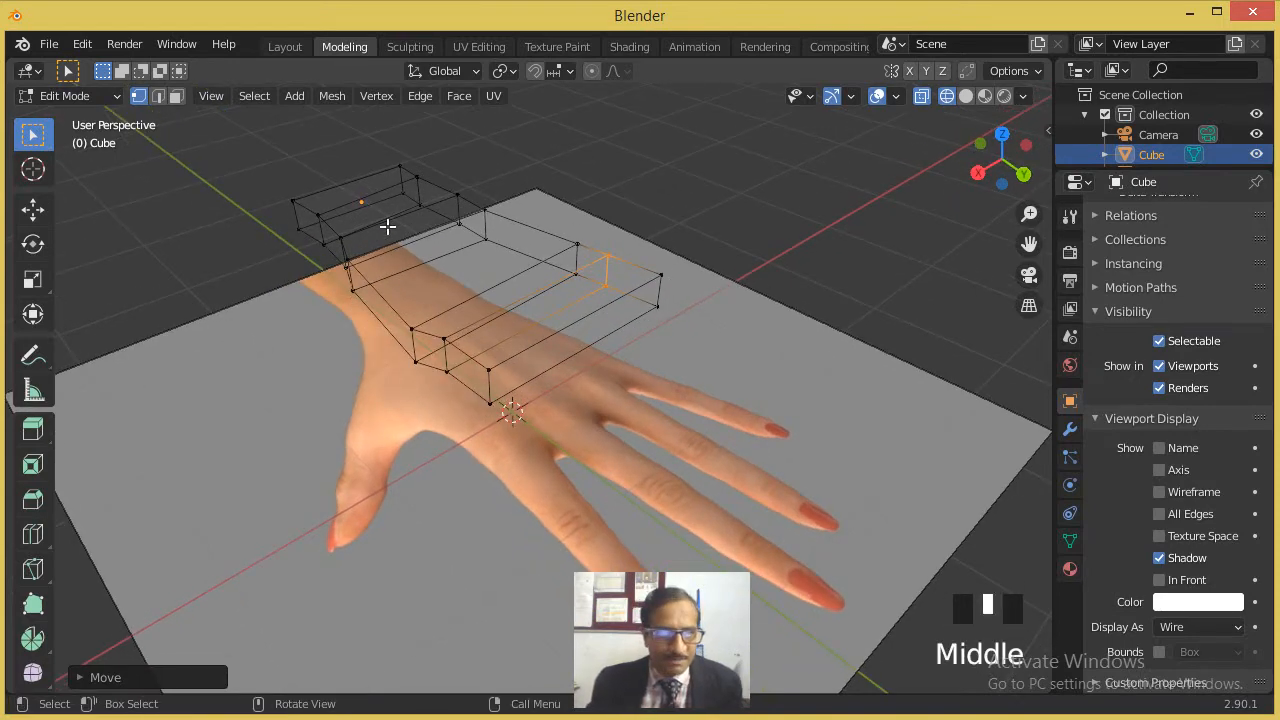
# Step: In edge selection, subdivide the upper and lower long edges of the finger-side end face
pyautogui.scroll(3, 387, 227)
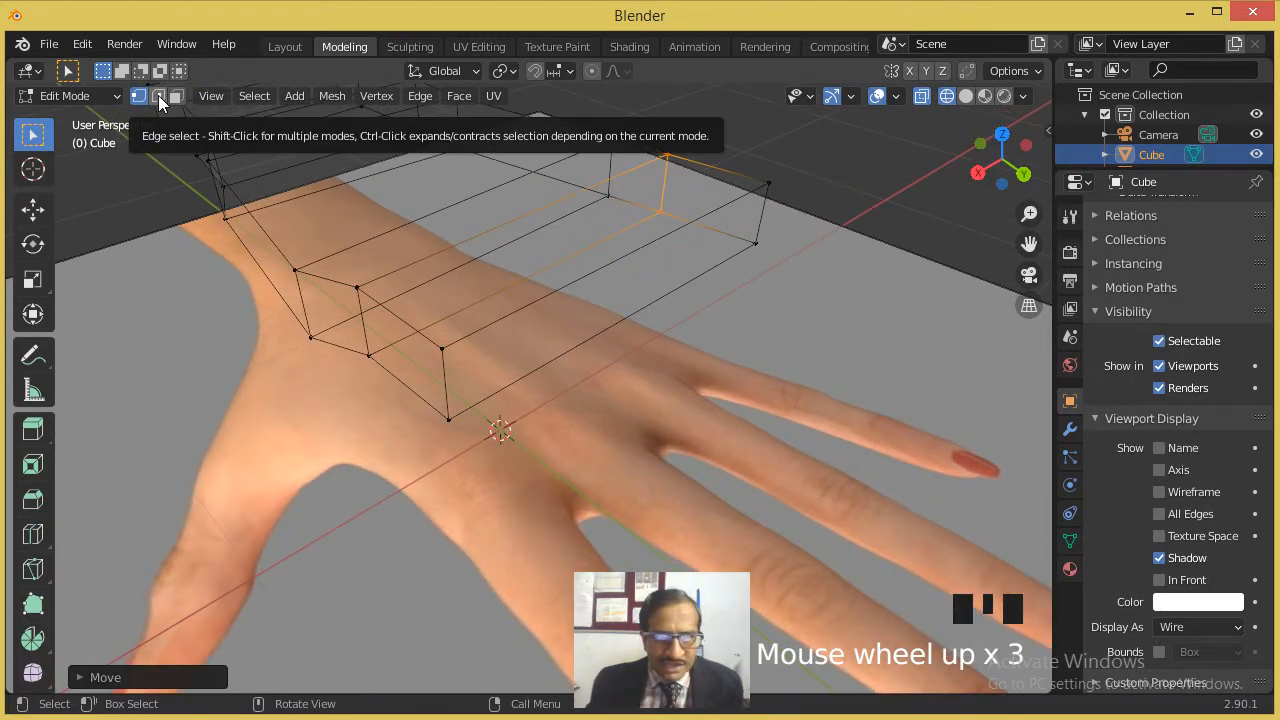
pyautogui.click(158, 95)
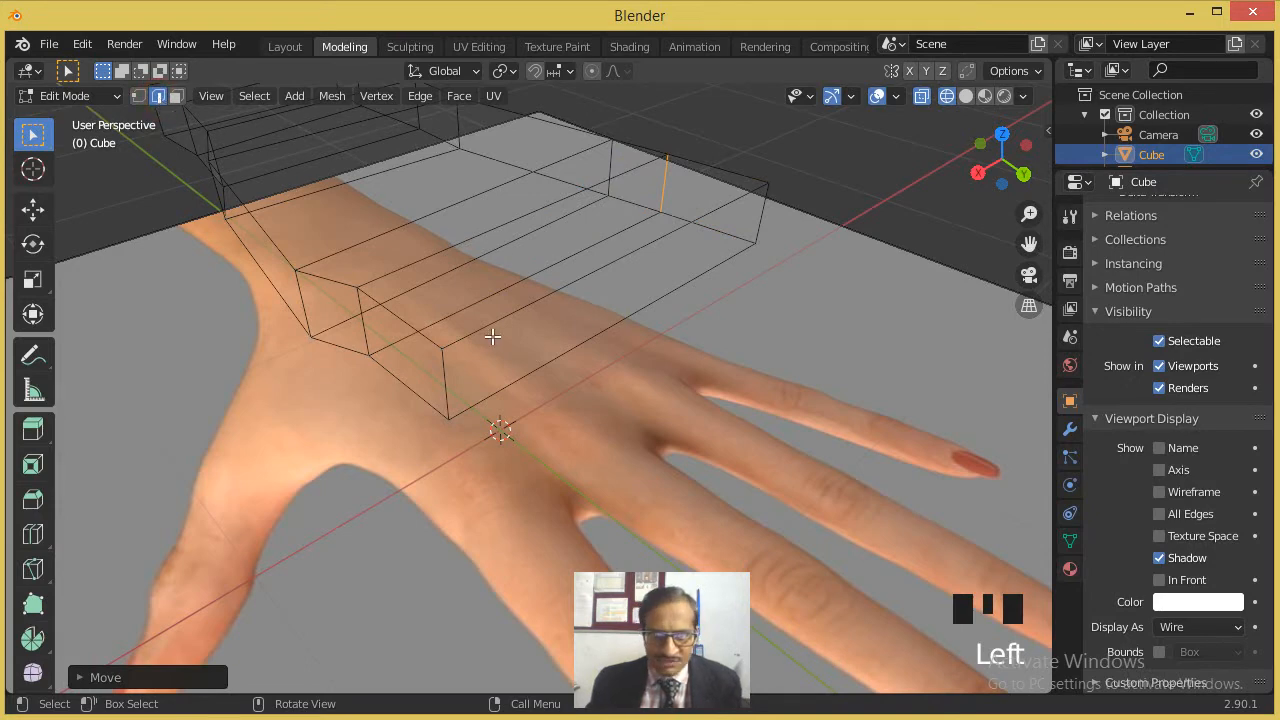
pyautogui.scroll(1, 688, 310)
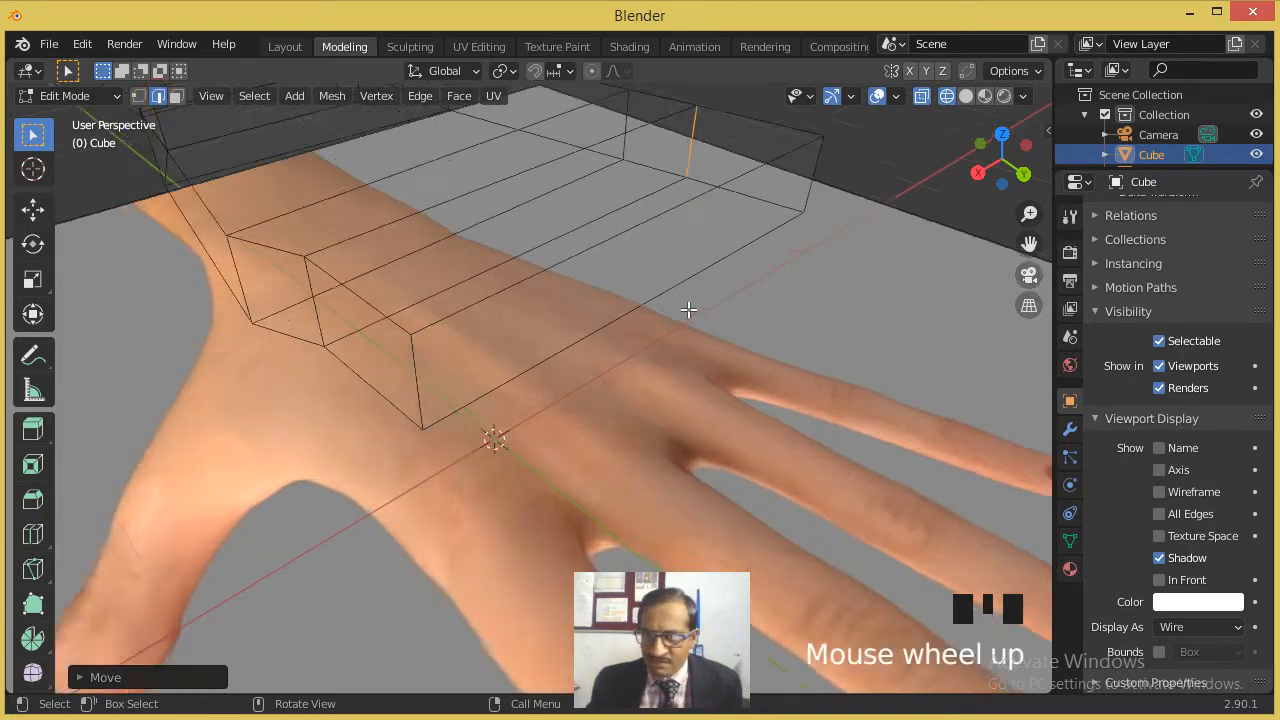
pyautogui.scroll(1, 688, 310)
pyautogui.click(652, 182)
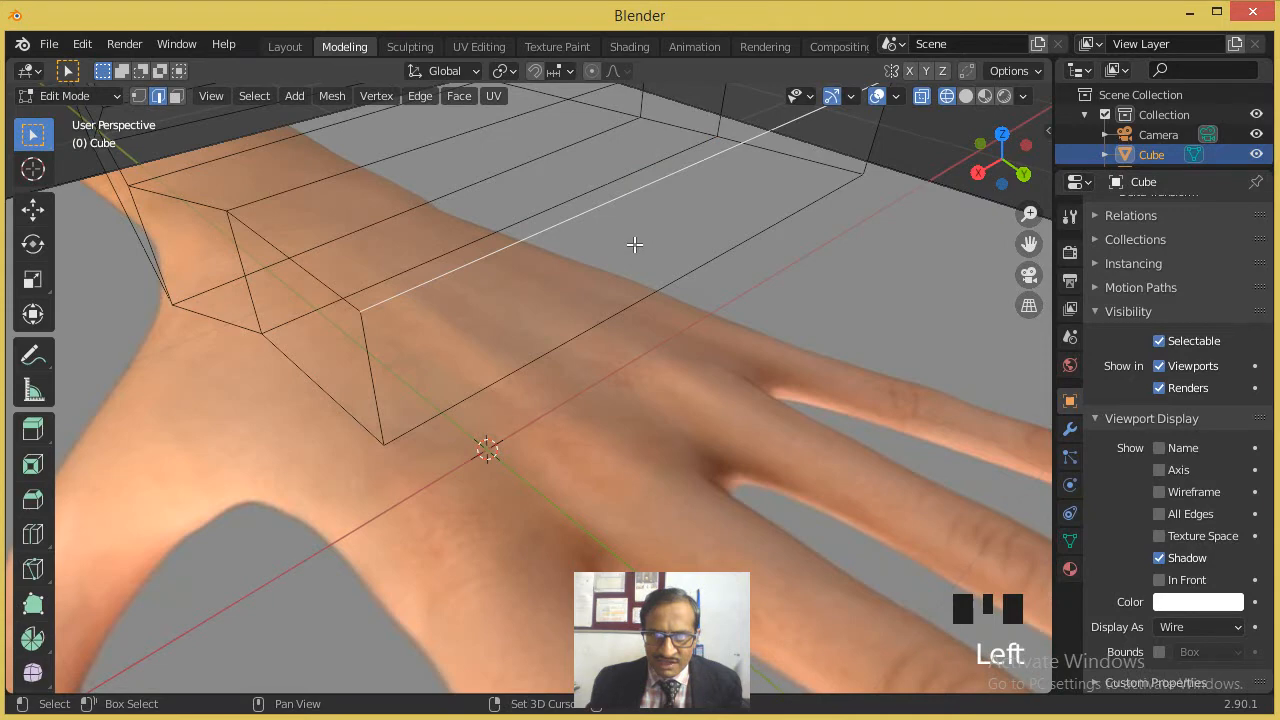
pyautogui.keyDown('shift'); pyautogui.moveTo(634, 243); pyautogui.dragTo(563, 303, button='middle'); pyautogui.keyUp('shift')
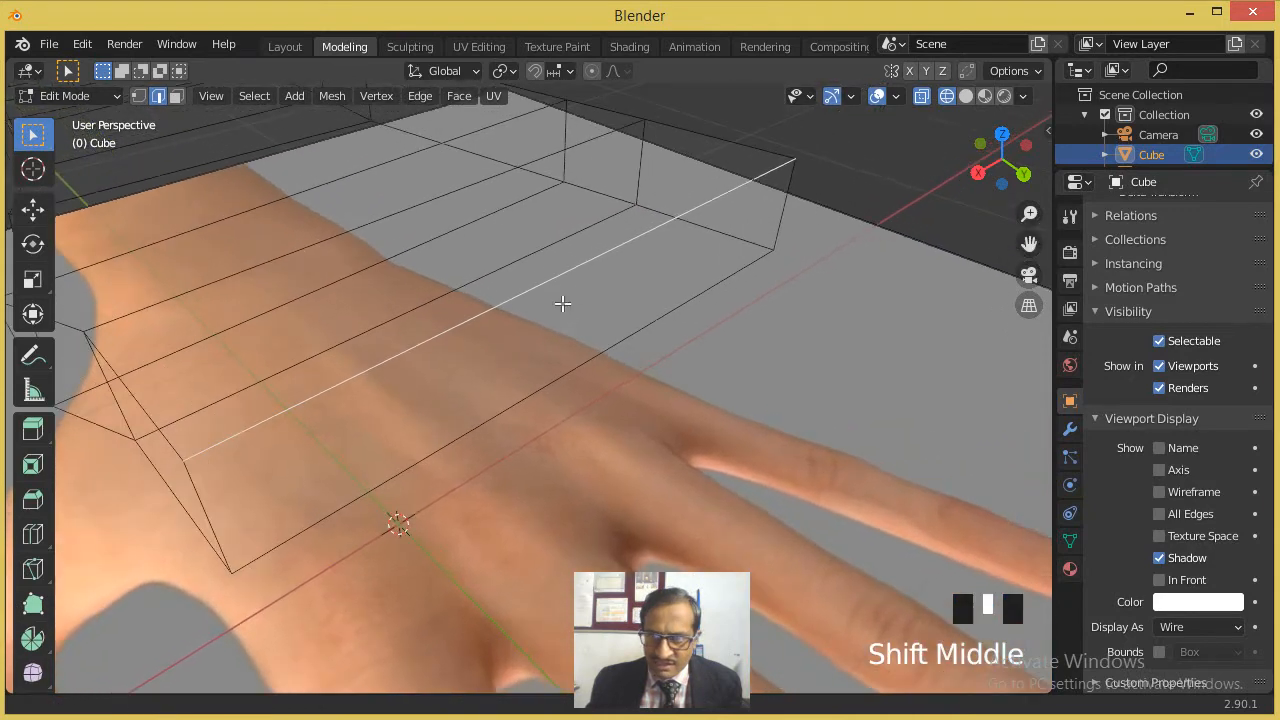
pyautogui.keyDown('shift'); pyautogui.click(645, 326); pyautogui.keyUp('shift')
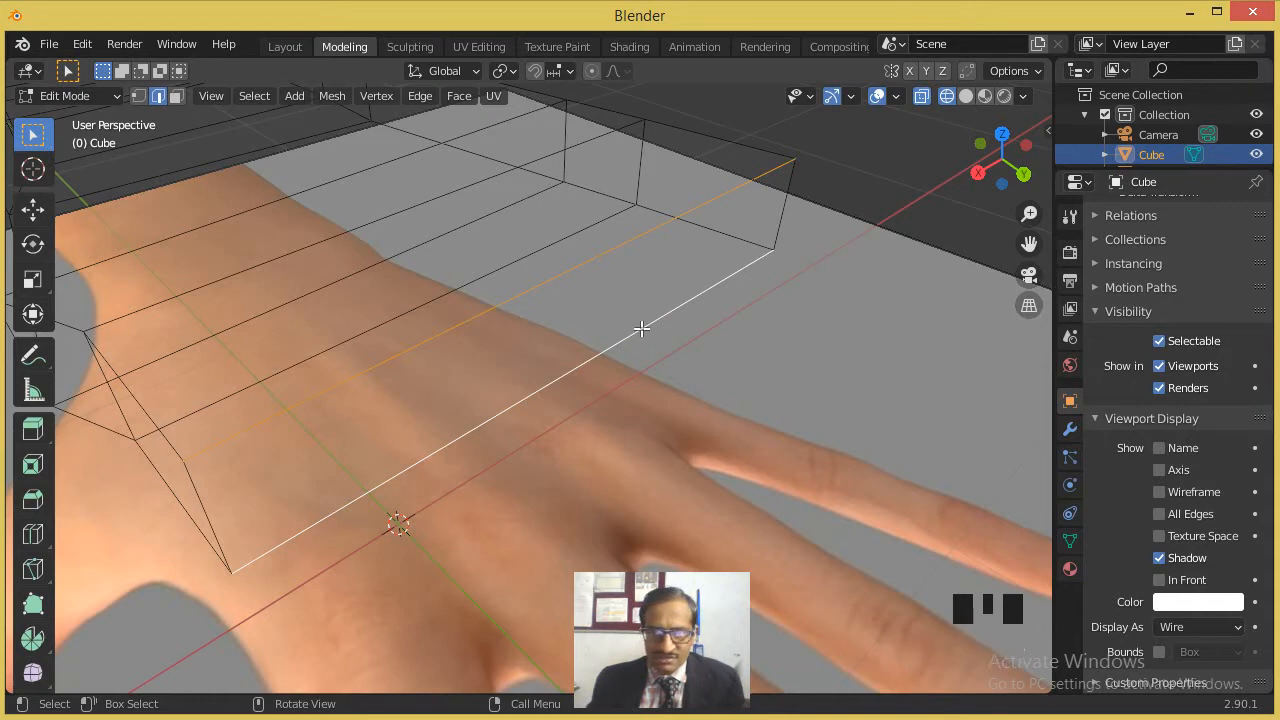
pyautogui.rightClick(641, 329)
pyautogui.click(575, 117)
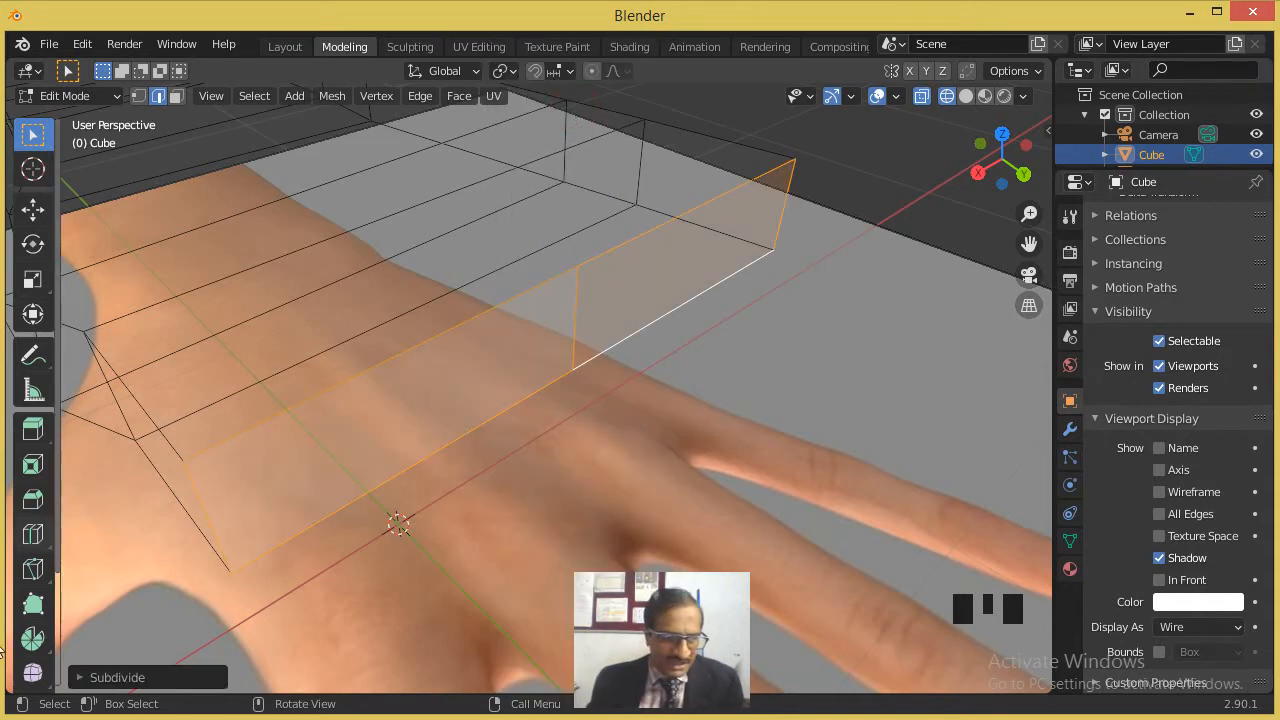
# Step: Set the subdivision's number of cuts to 6
pyautogui.click(112, 677)
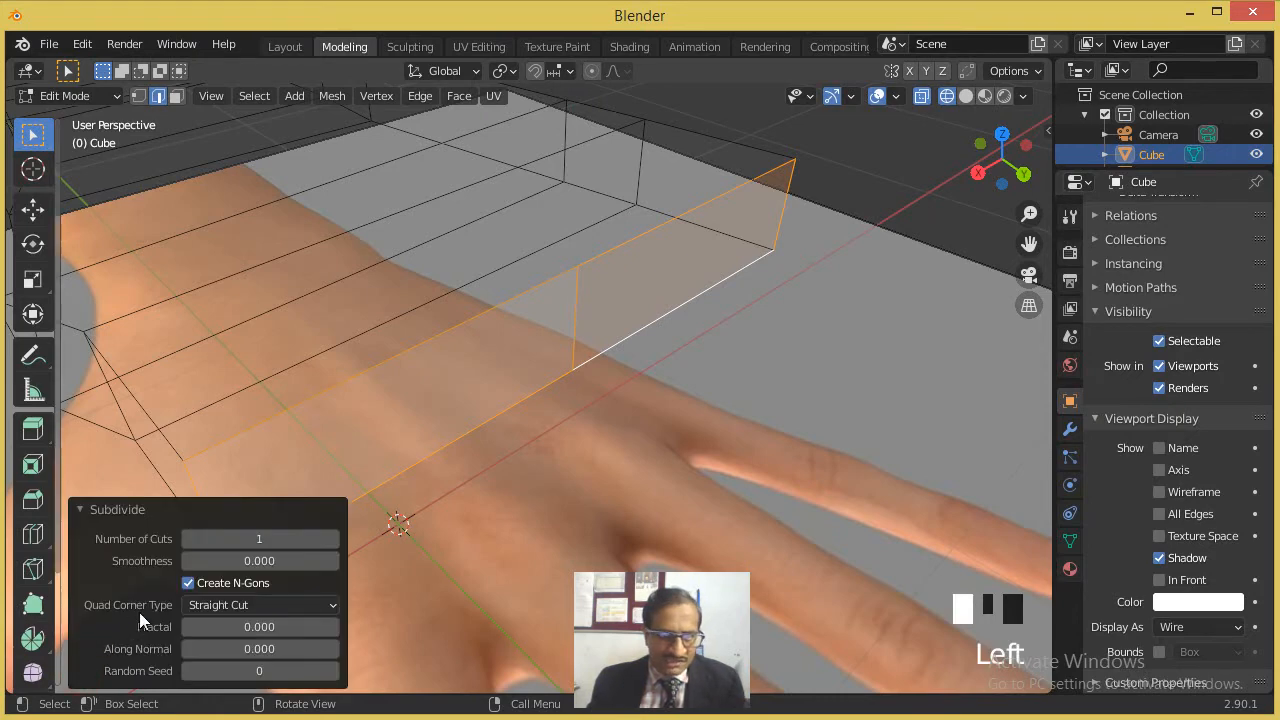
pyautogui.click(337, 538)
pyautogui.click(337, 538)
pyautogui.click(337, 538)
pyautogui.click(337, 538)
pyautogui.click(337, 538)
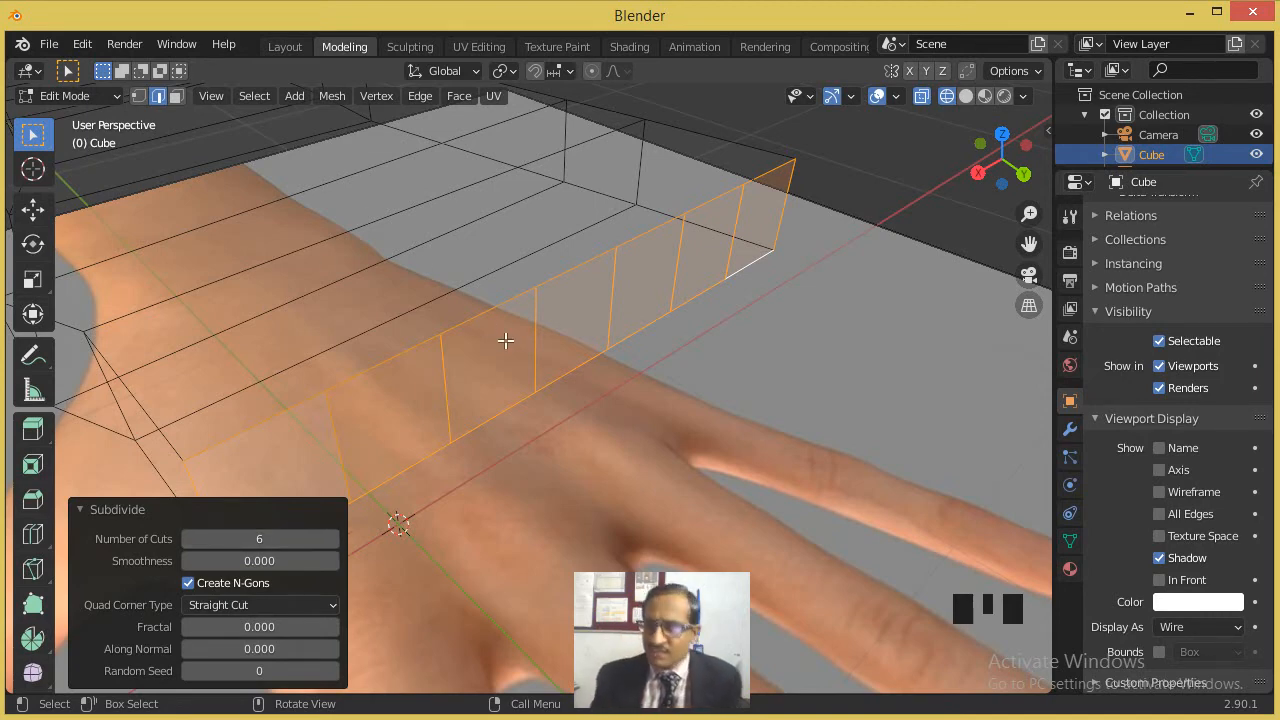
# Step: In top view with vertex selection, move the two cuts nearest the little finger to the gap between the little and ring fingers
pyautogui.press('KP_7')
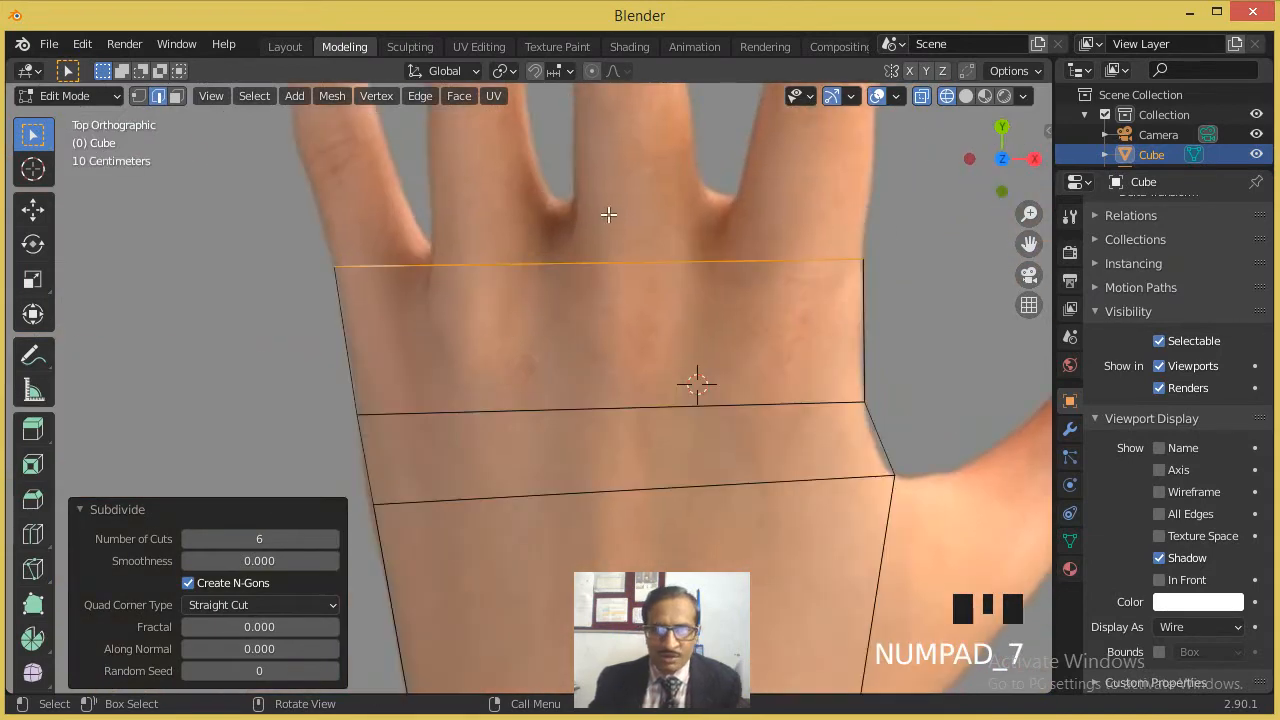
pyautogui.click(139, 96)
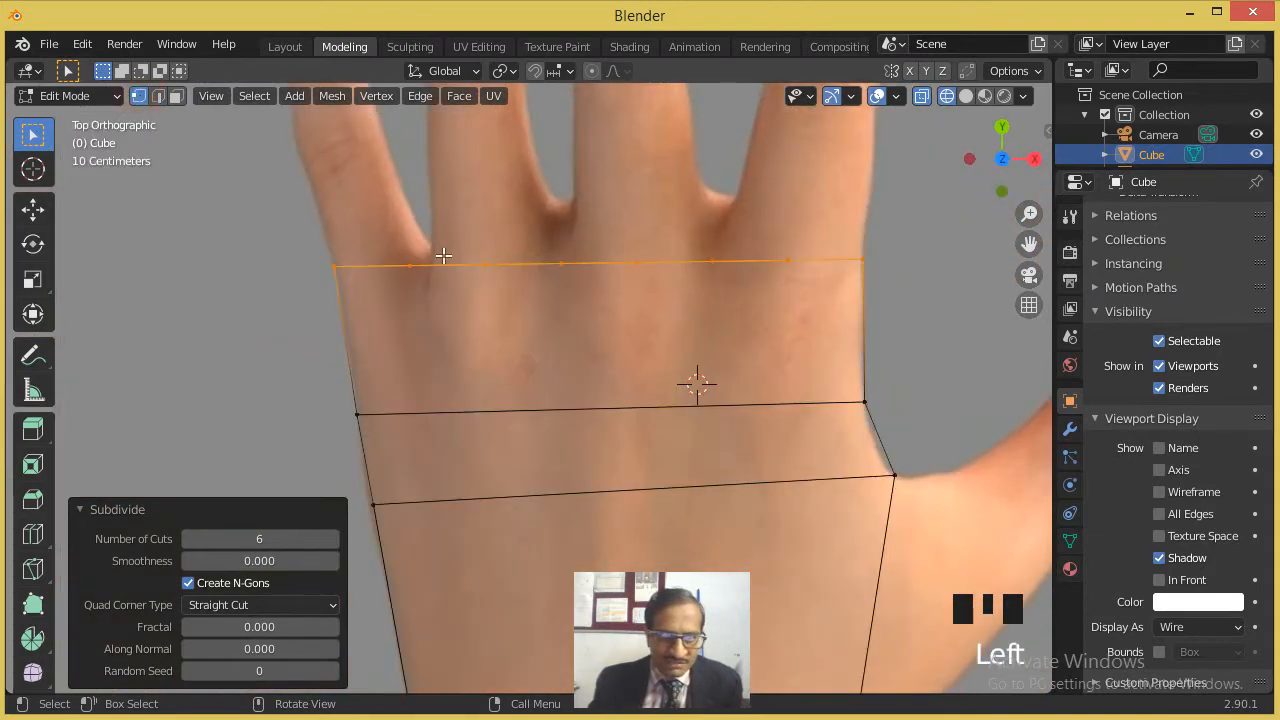
pyautogui.scroll(1, 446, 255)
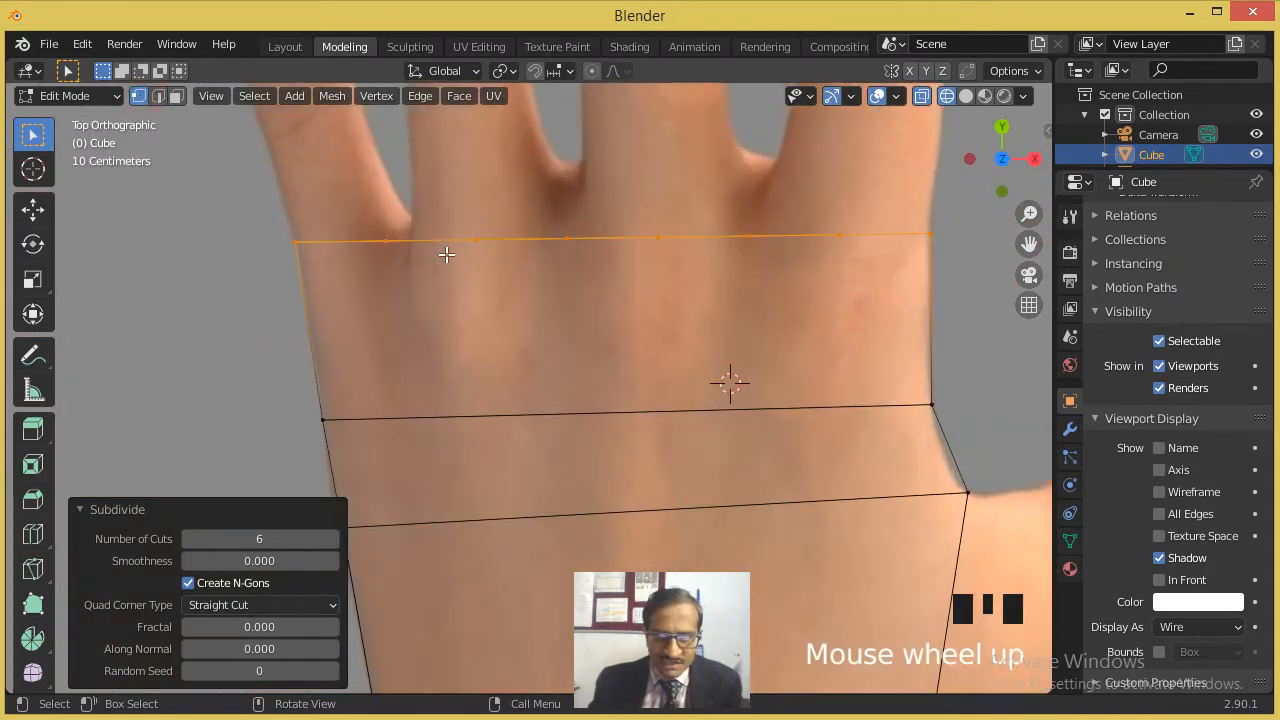
pyautogui.click(466, 202)
pyautogui.moveTo(361, 224); pyautogui.dragTo(402, 258)
pyautogui.press('g')
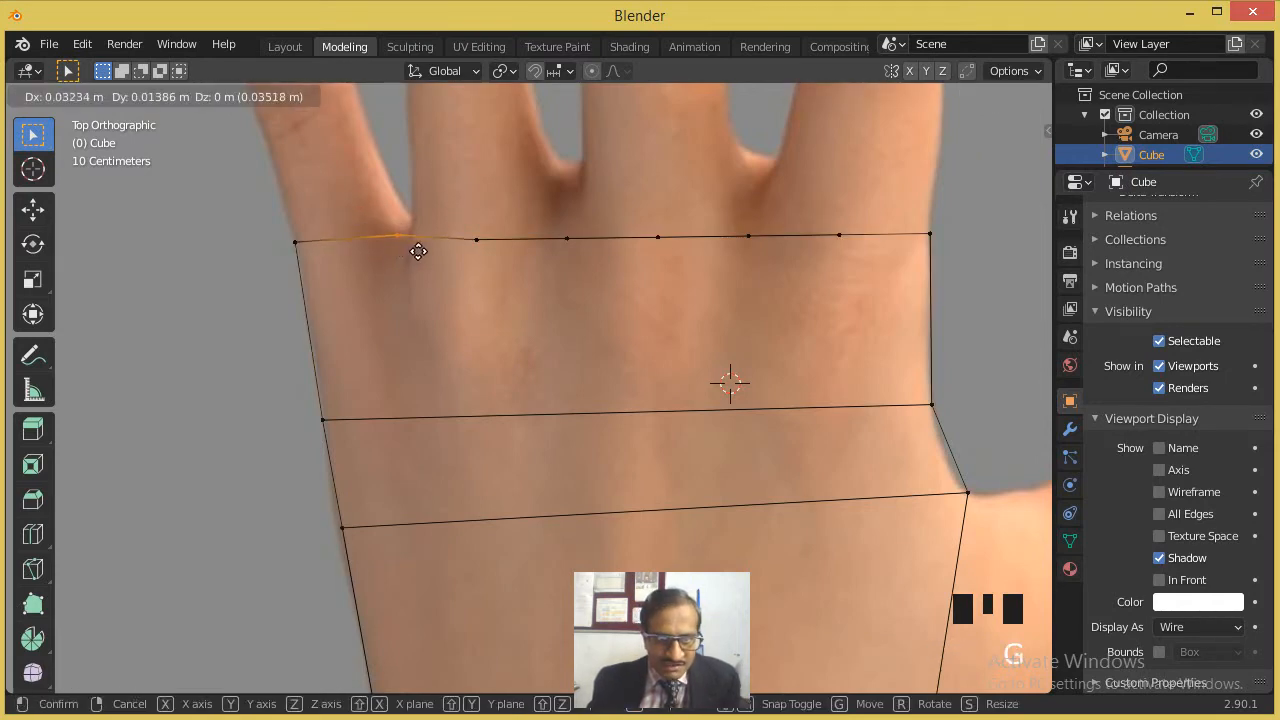
pyautogui.click(418, 251)
pyautogui.click(466, 211)
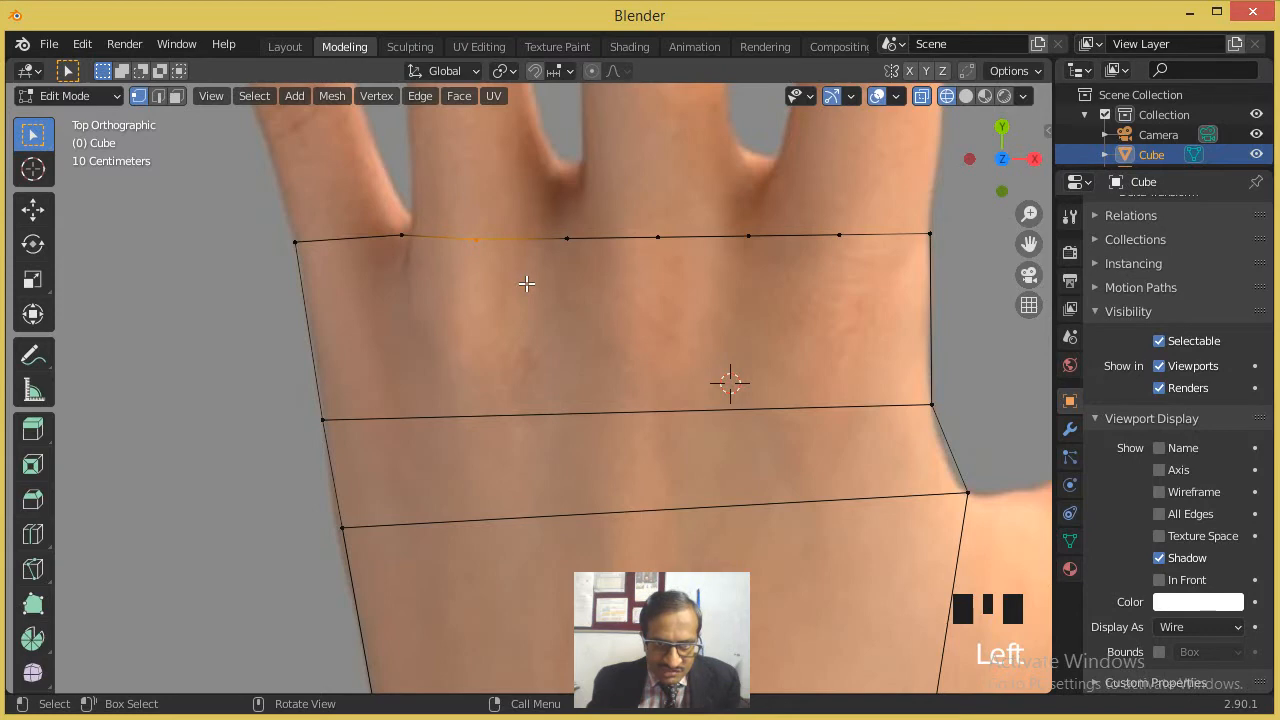
pyautogui.press('g')
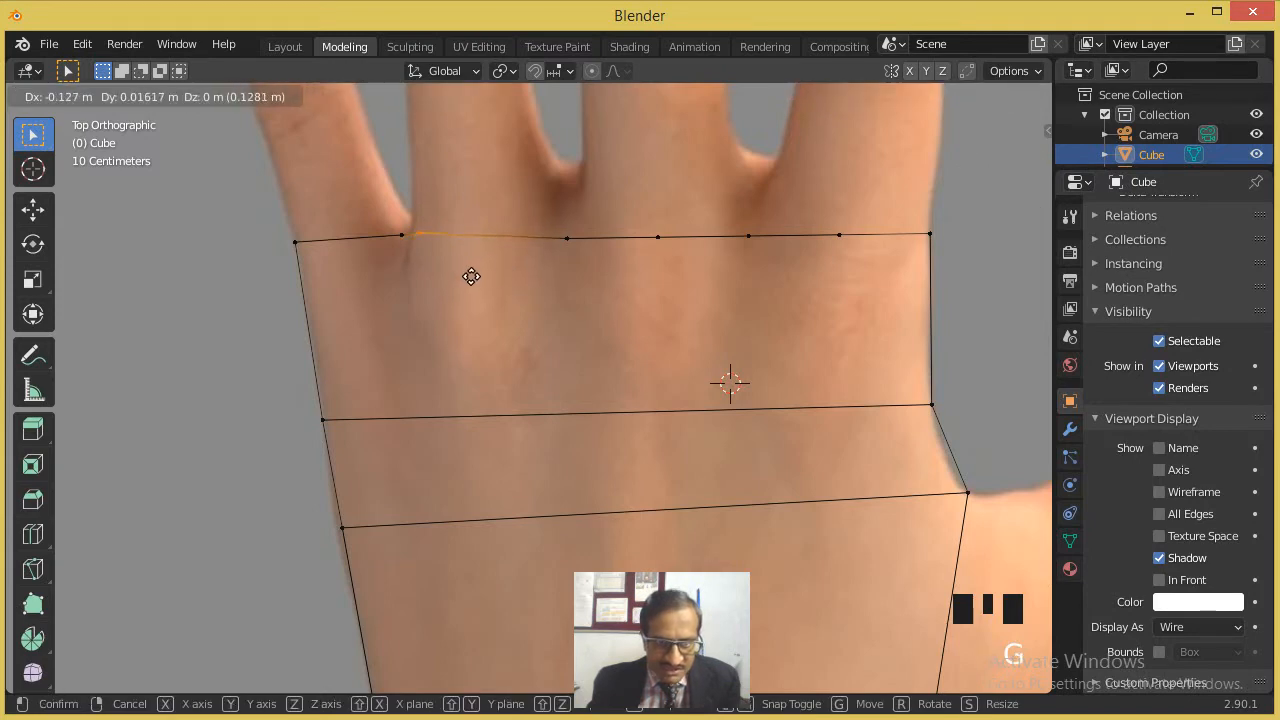
pyautogui.click(472, 272)
# Step: Move the two middle cuts of the end row up to the gap between the ring and middle fingers
pyautogui.moveTo(545, 212); pyautogui.dragTo(600, 263)
pyautogui.press('g')
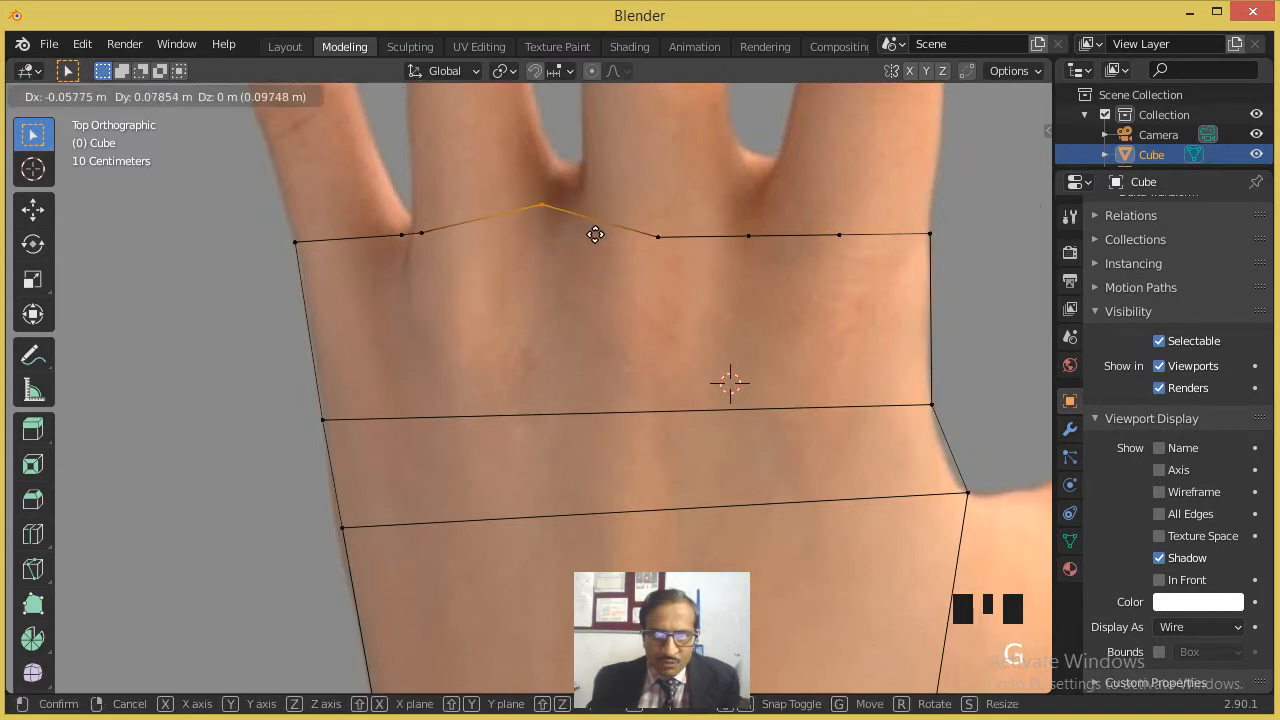
pyautogui.click(597, 235)
pyautogui.moveTo(694, 274); pyautogui.dragTo(623, 214)
pyautogui.press('g')
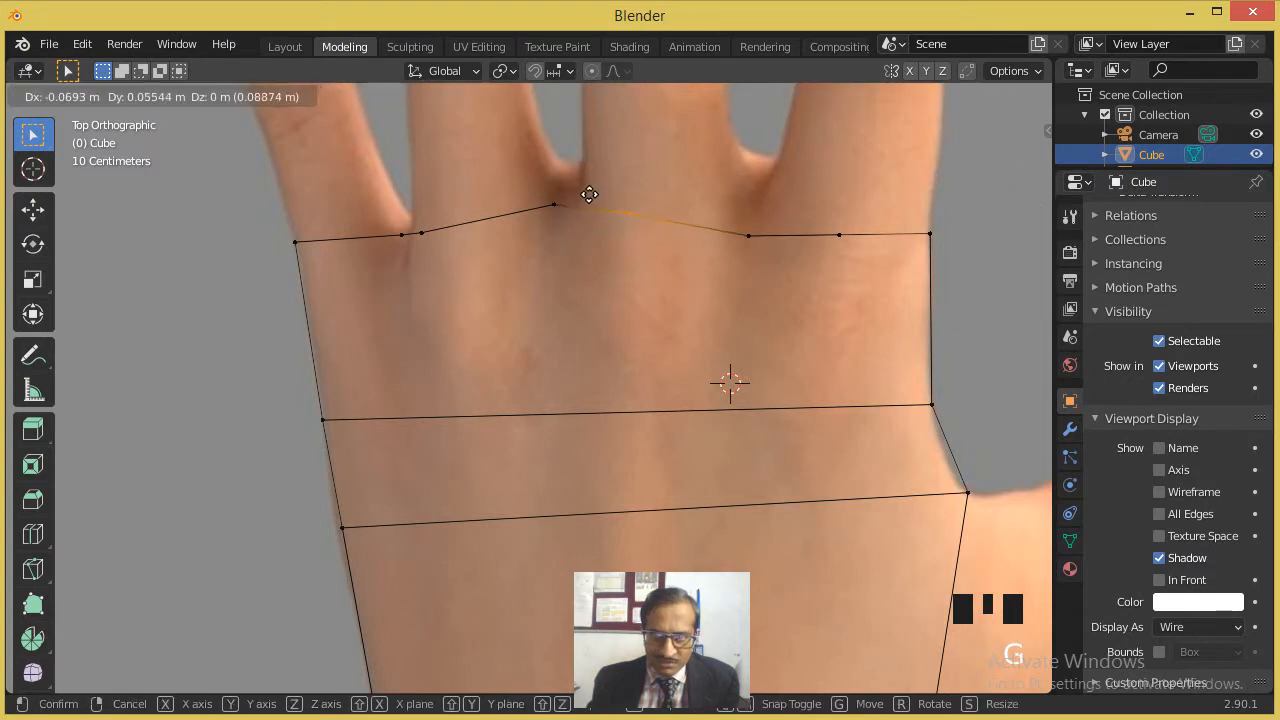
pyautogui.click(557, 187)
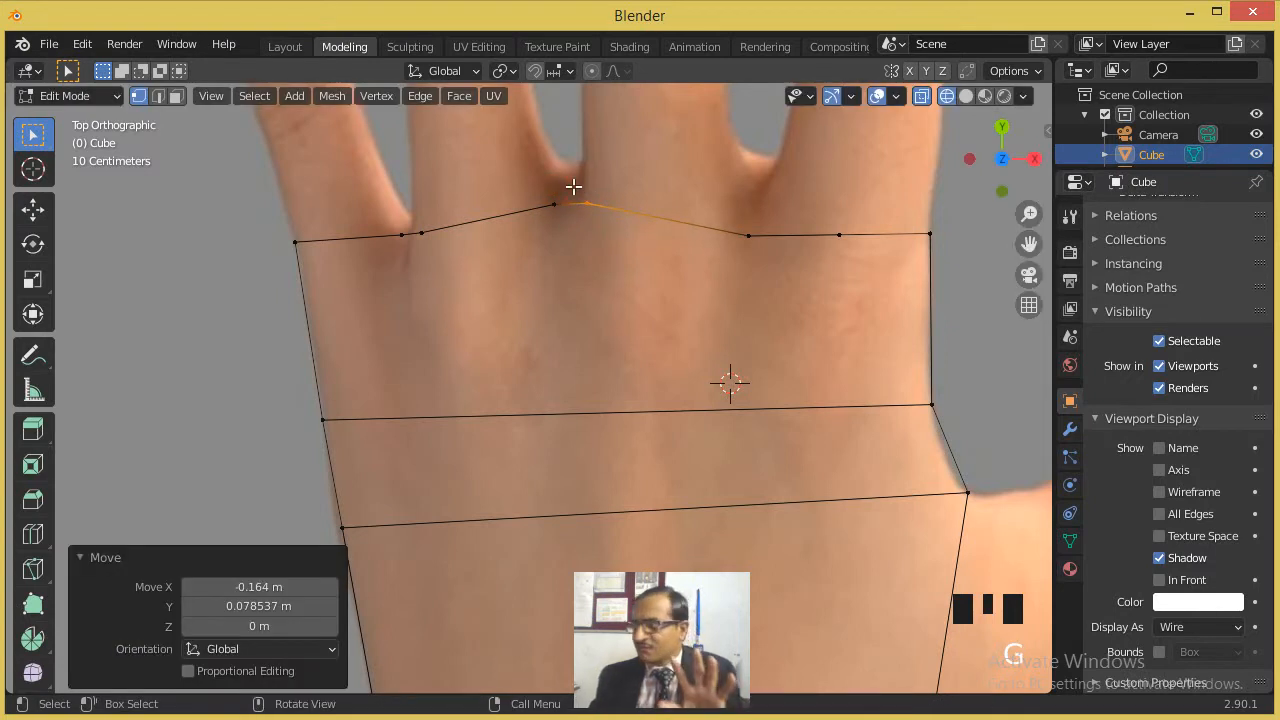
# Step: Move the last two cuts of the end row up to the gap between the middle and index fingers
pyautogui.moveTo(760, 276); pyautogui.dragTo(720, 220)
pyautogui.press('g')
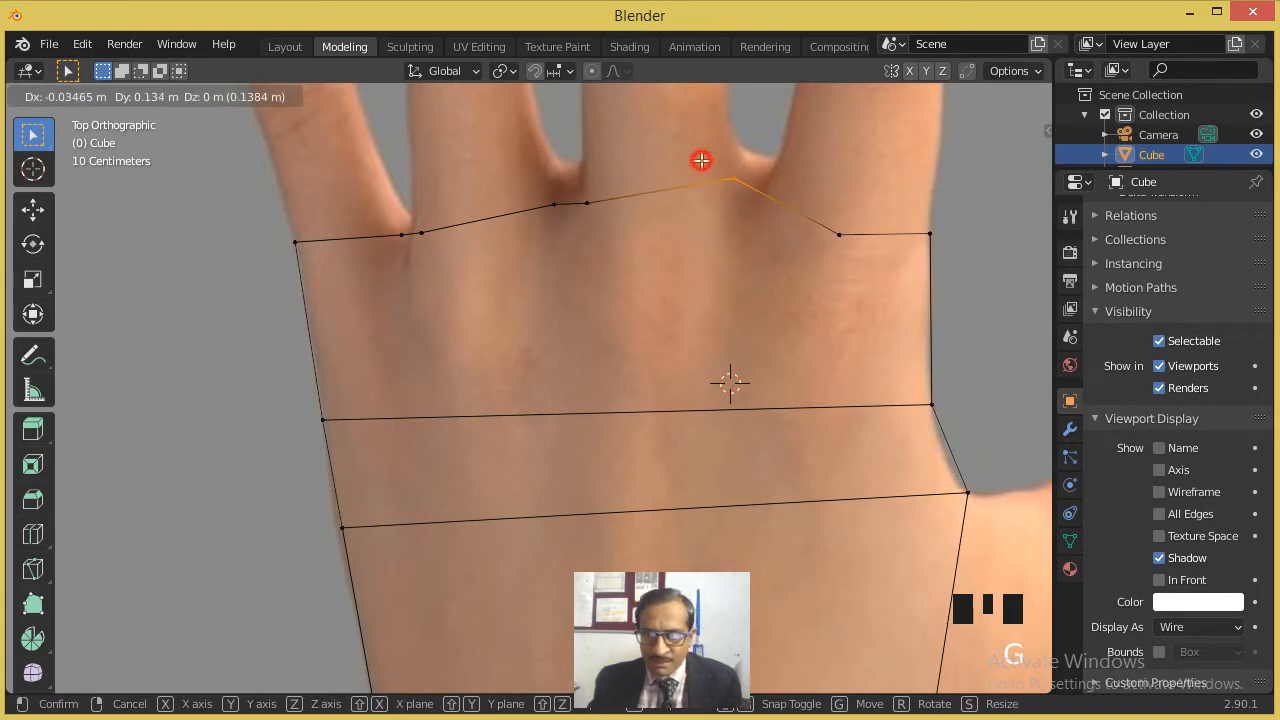
pyautogui.click(701, 160)
pyautogui.moveTo(861, 256); pyautogui.dragTo(815, 217)
pyautogui.press('g')
pyautogui.click(749, 168)
# Step: In face selection, extrude the end face at the little finger's base about 1.03 m toward the fingertip in top view
pyautogui.moveTo(790, 264); pyautogui.dragTo(322, 368, button='middle')
pyautogui.scroll(-5, 514, 394)
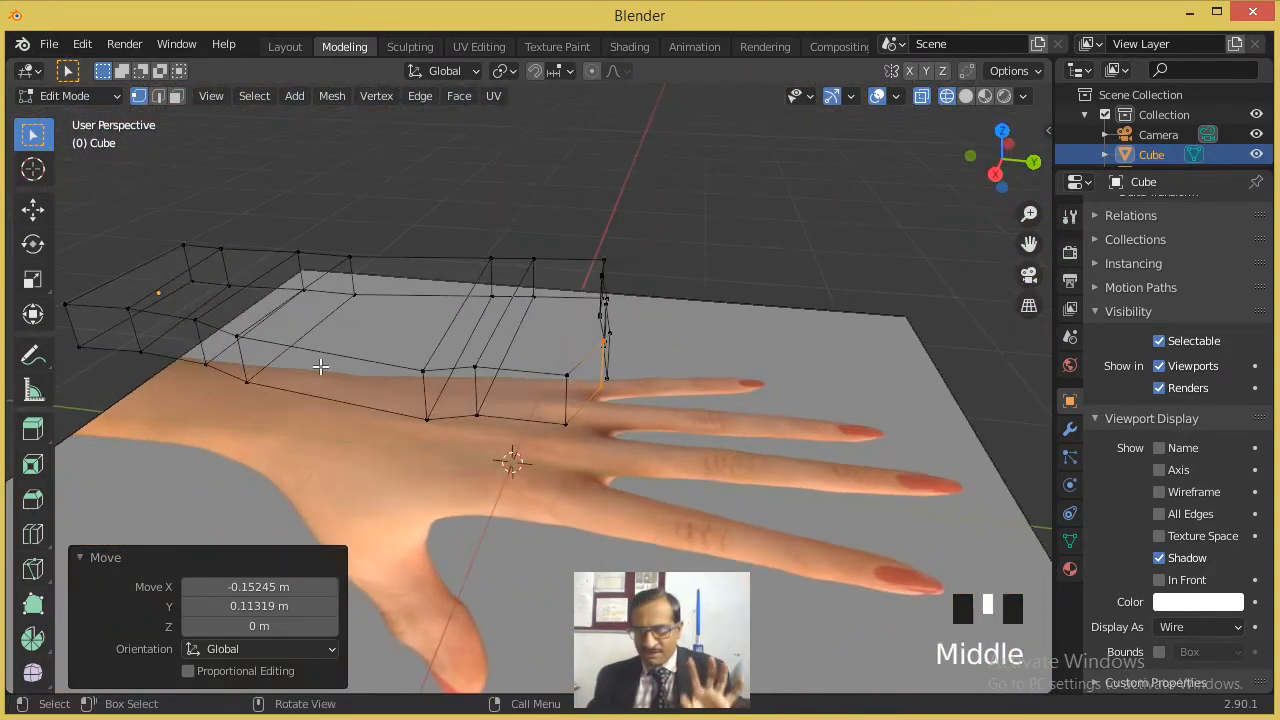
pyautogui.moveTo(218, 337); pyautogui.dragTo(640, 338, button='middle')
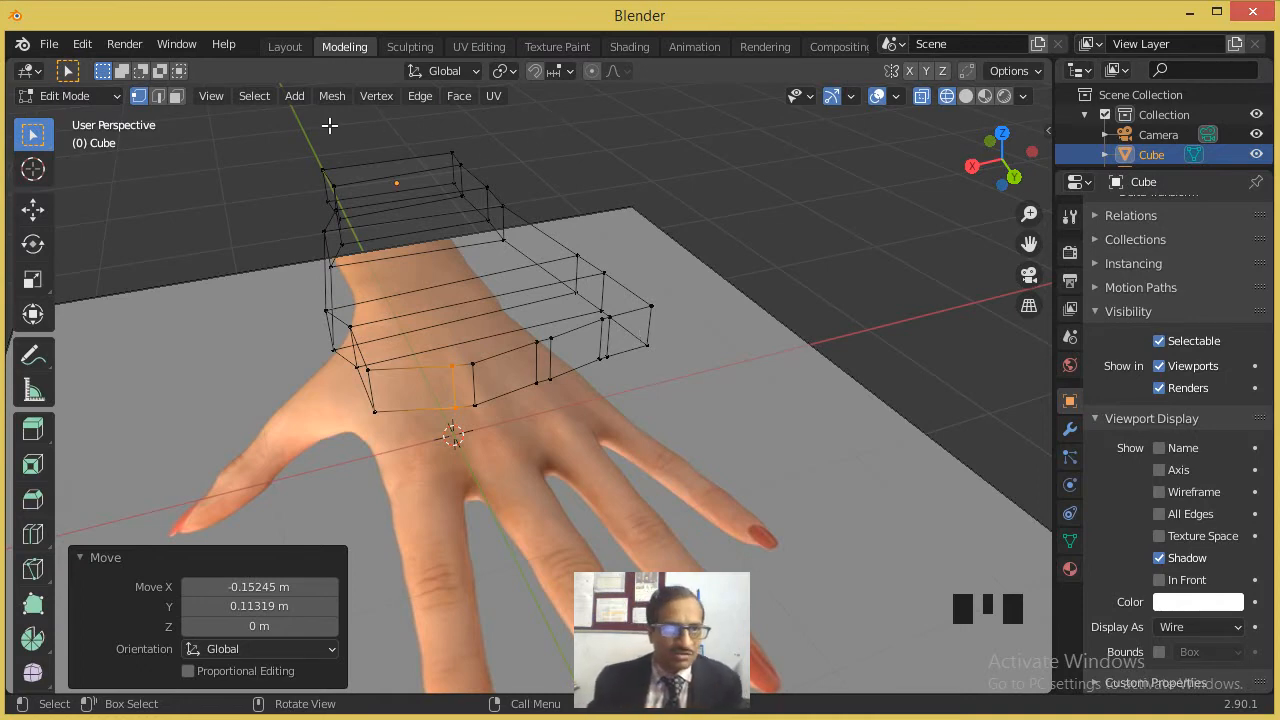
pyautogui.moveTo(313, 175); pyautogui.dragTo(230, 140, button='middle')
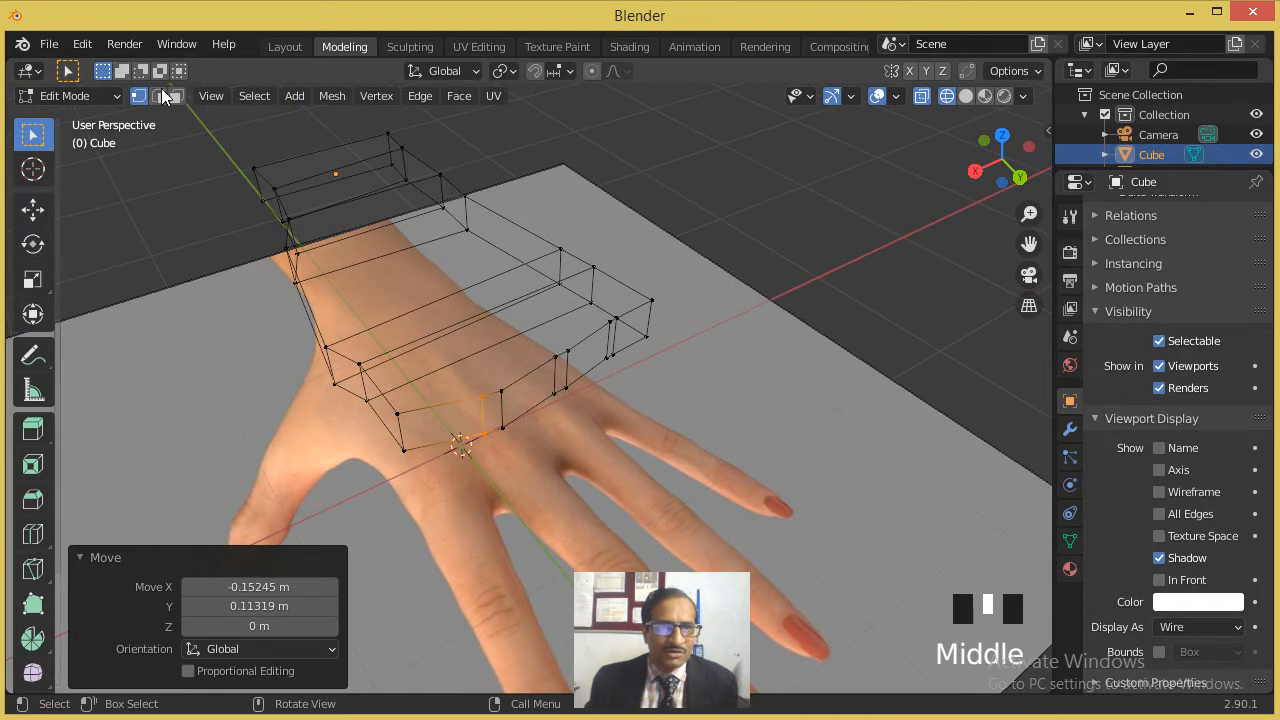
pyautogui.click(176, 97)
pyautogui.scroll(3, 612, 345)
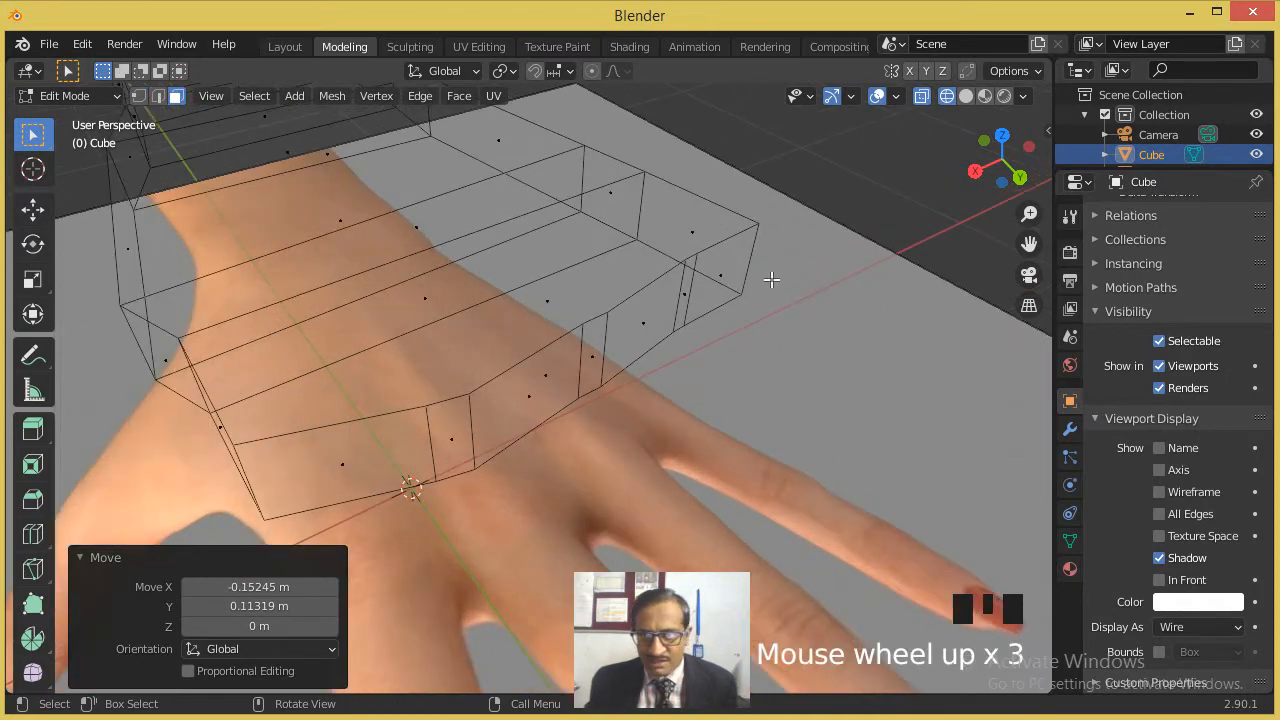
pyautogui.click(735, 274)
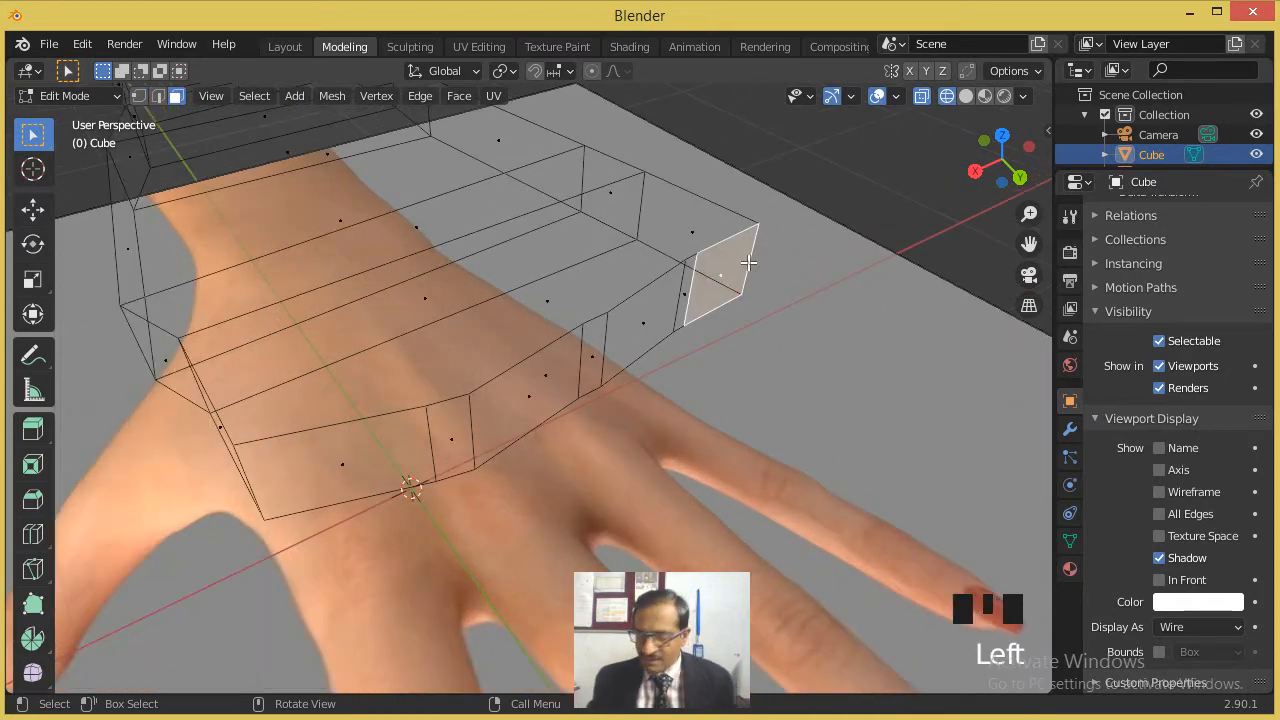
pyautogui.press('KP_7')
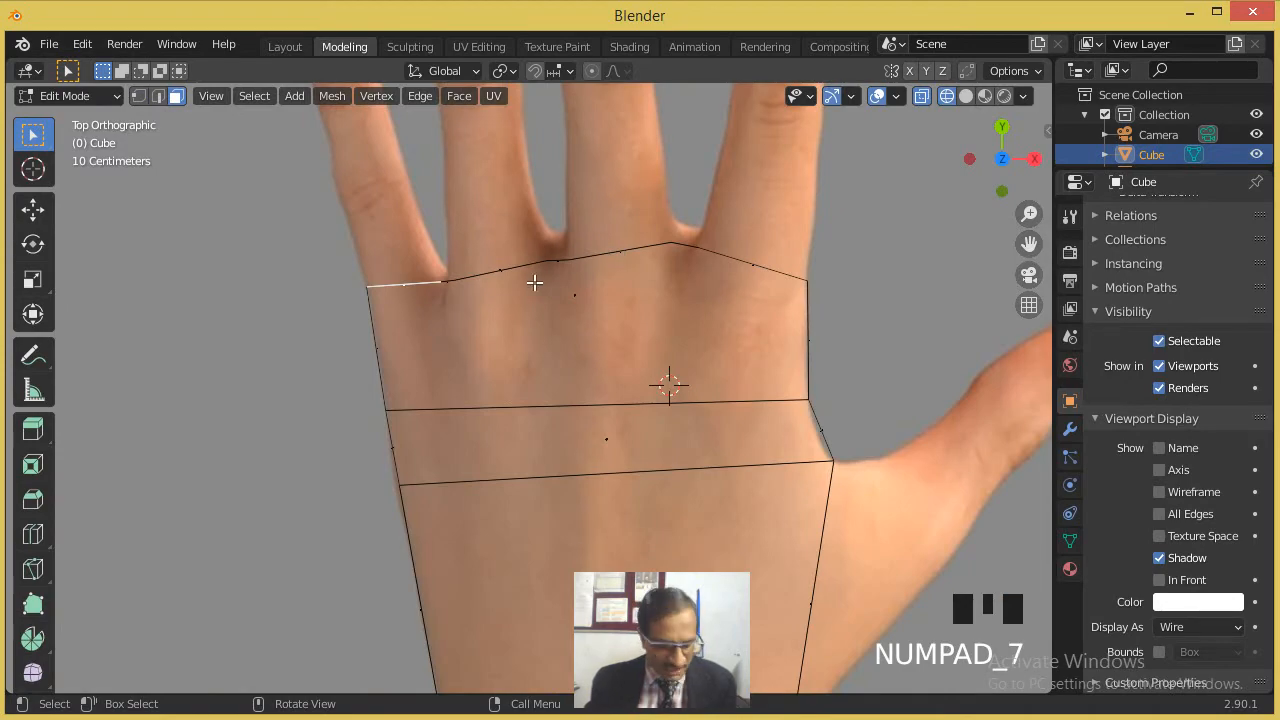
pyautogui.press('space')
pyautogui.moveTo(535, 283); pyautogui.dragTo(533, 316, button='middle')
pyautogui.press('KP_7')
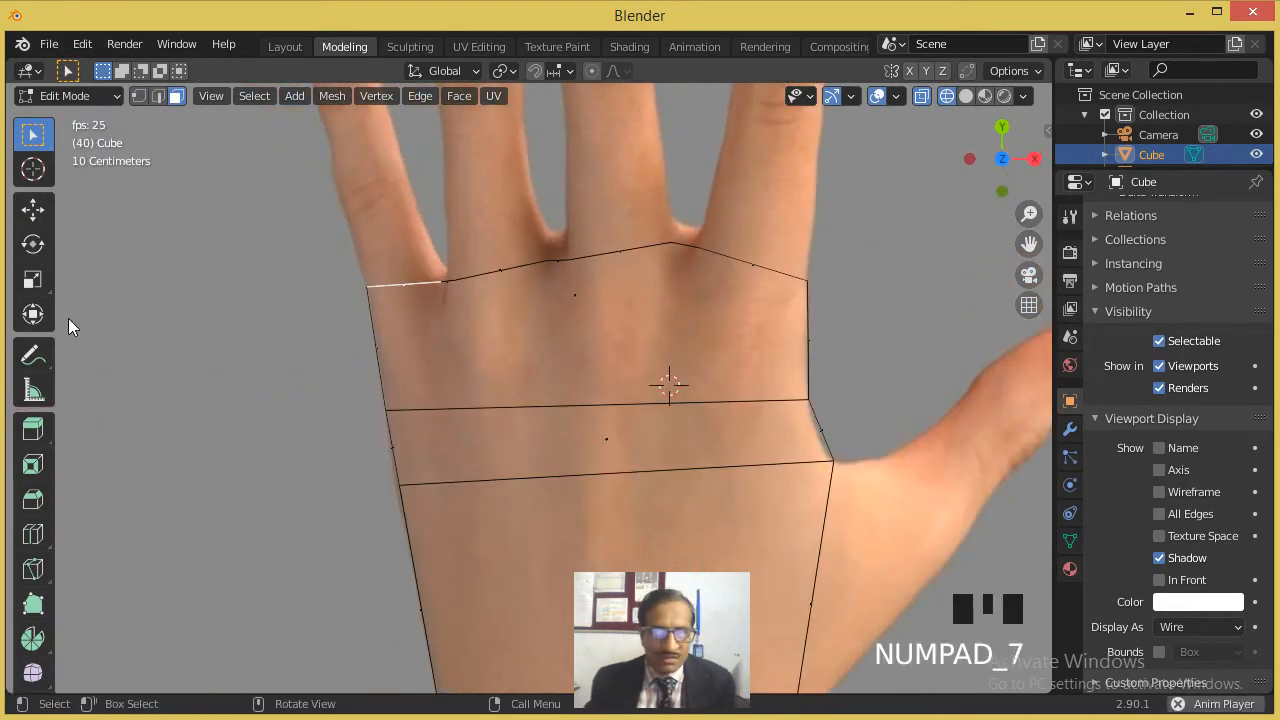
pyautogui.moveTo(400, 334); pyautogui.dragTo(407, 382, button='middle')
pyautogui.press('KP_7')
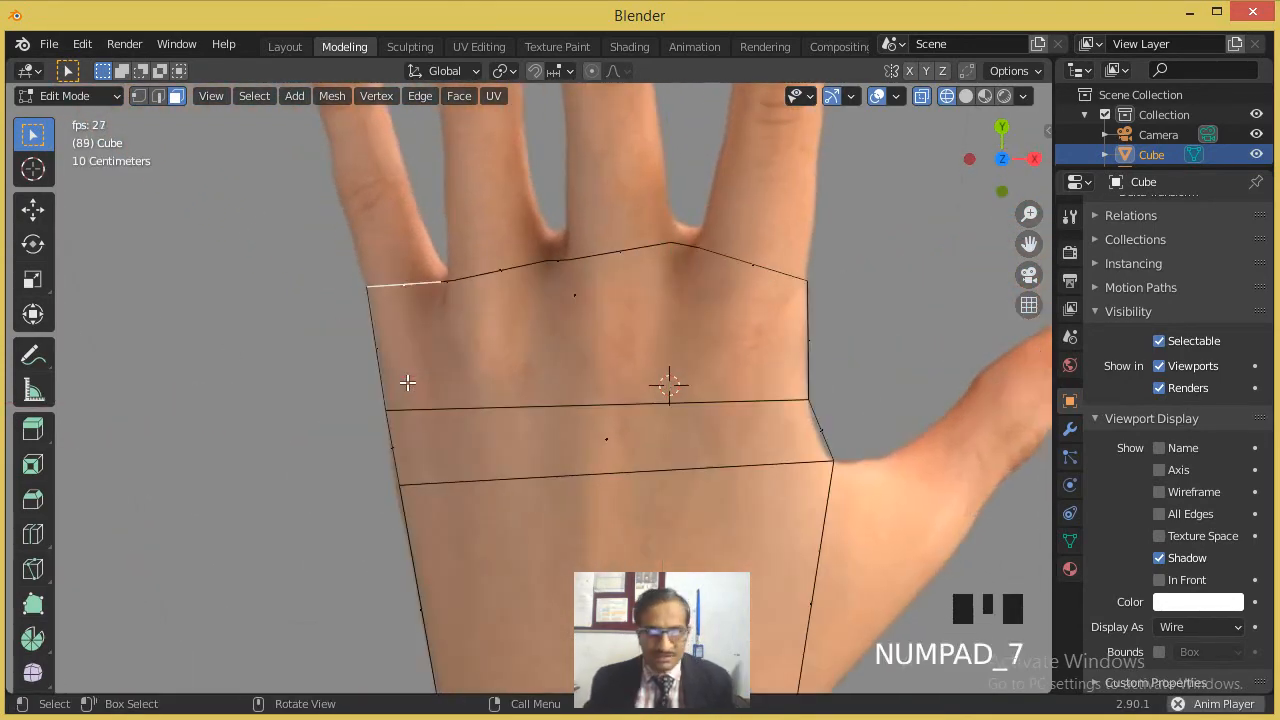
pyautogui.keyDown('shift'); pyautogui.moveTo(414, 294); pyautogui.dragTo(449, 524, button='middle'); pyautogui.keyUp('shift')
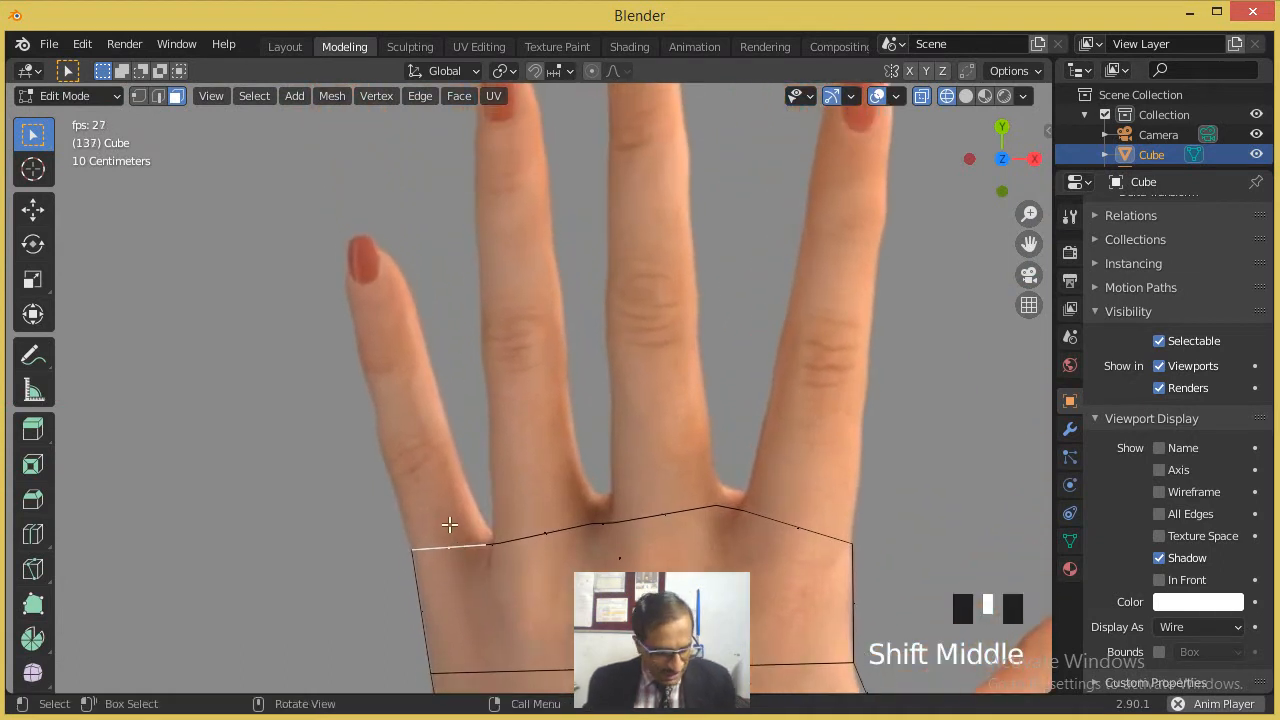
pyautogui.press('e')
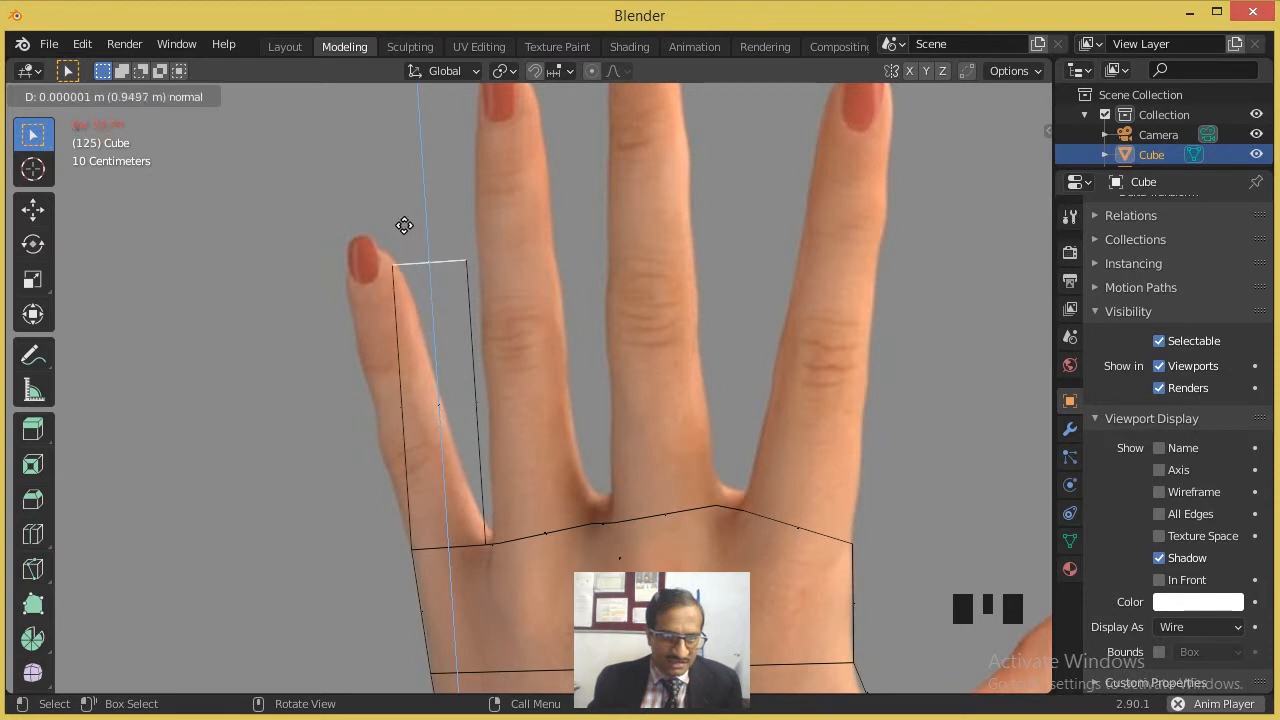
pyautogui.click(345, 220)
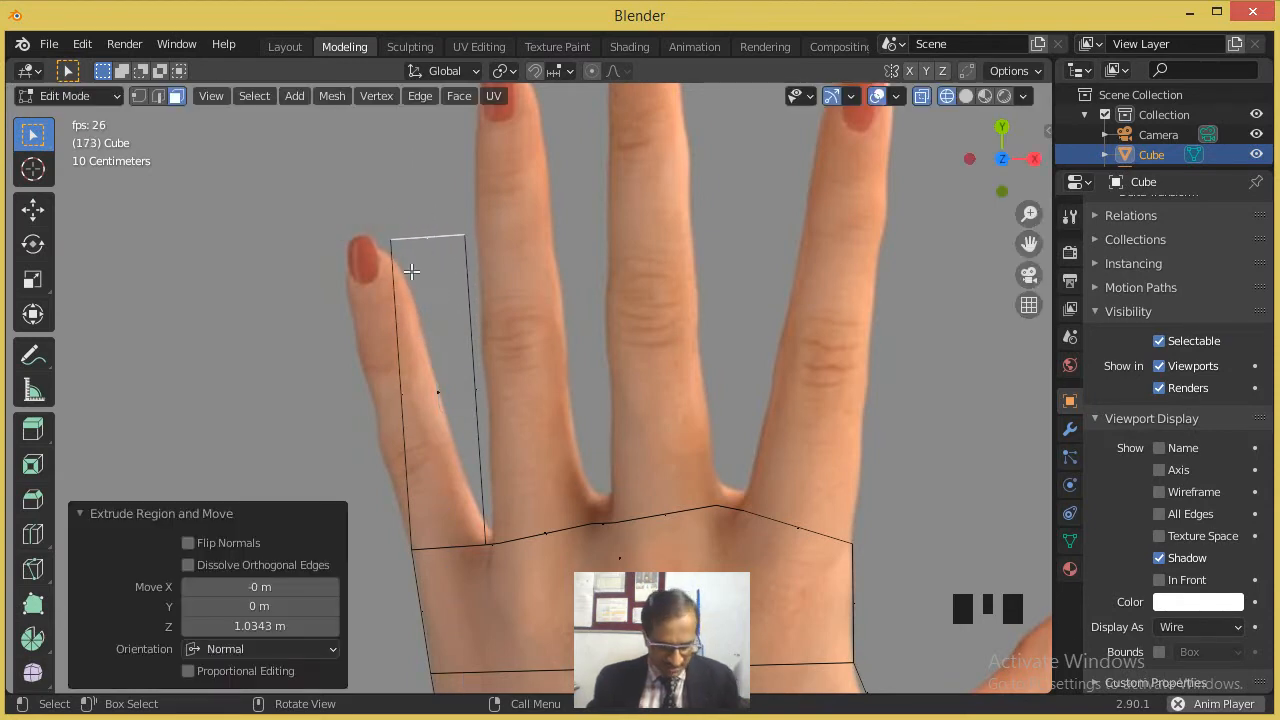
# Step: Move the extruded end over the little fingertip and, in vertex selection, fit both its corners to the finger's outline
pyautogui.press('g')
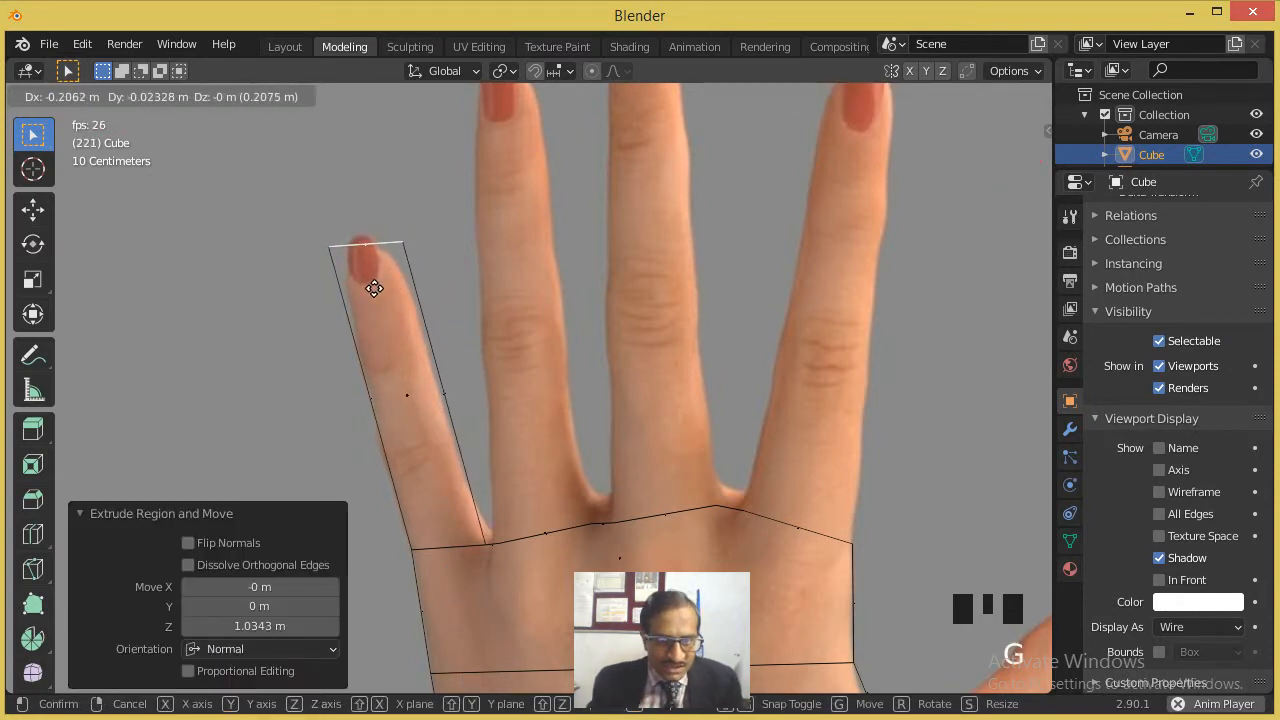
pyautogui.click(371, 287)
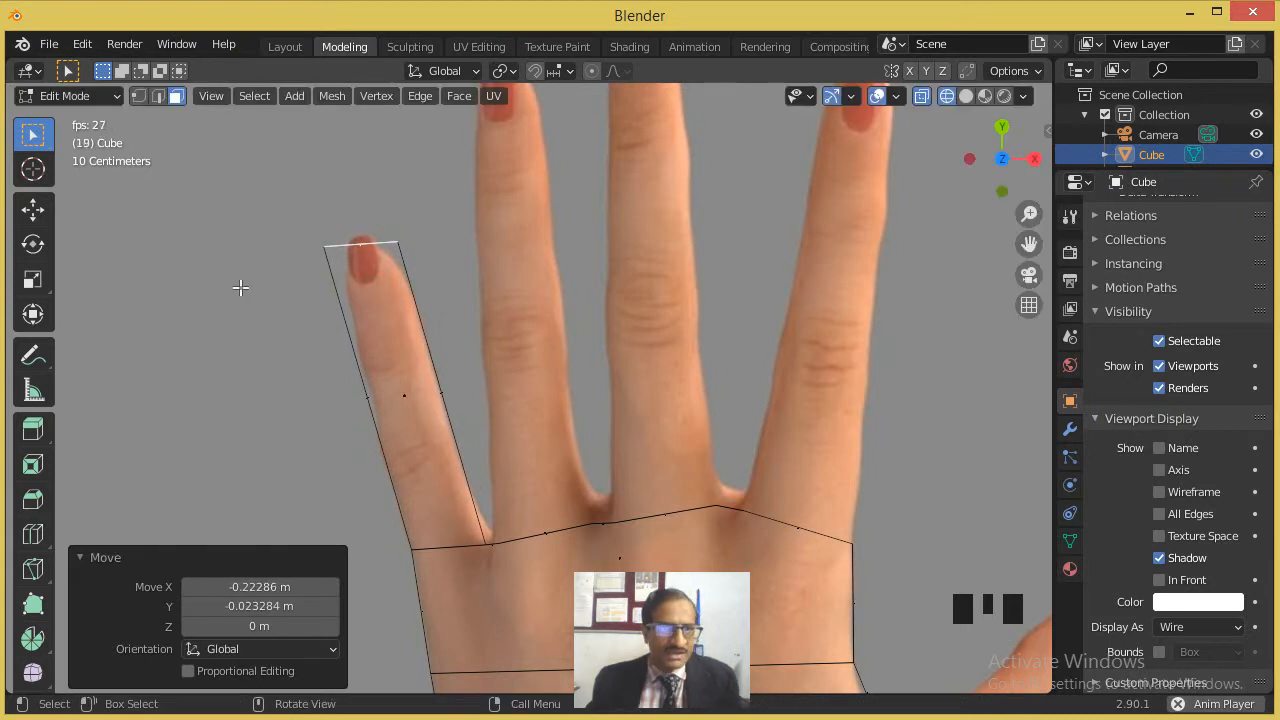
pyautogui.click(137, 97)
pyautogui.moveTo(276, 228); pyautogui.dragTo(320, 251)
pyautogui.press('g')
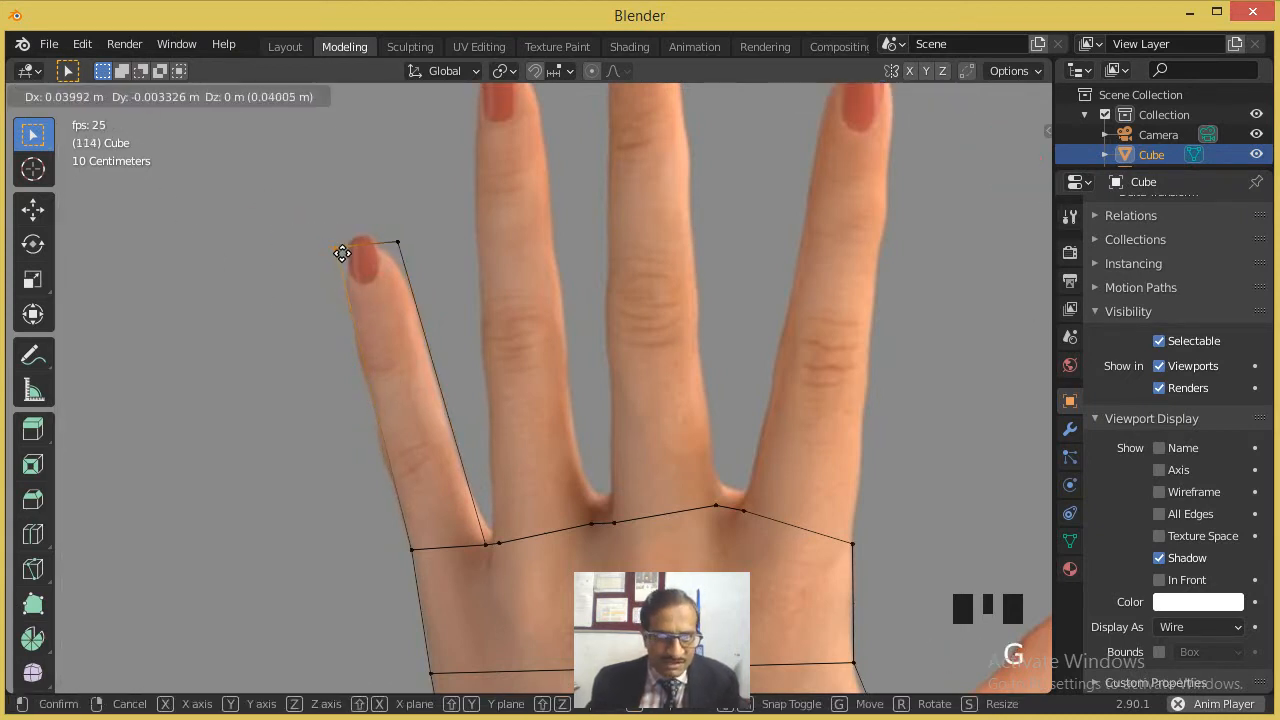
pyautogui.click(346, 259)
pyautogui.click(400, 242)
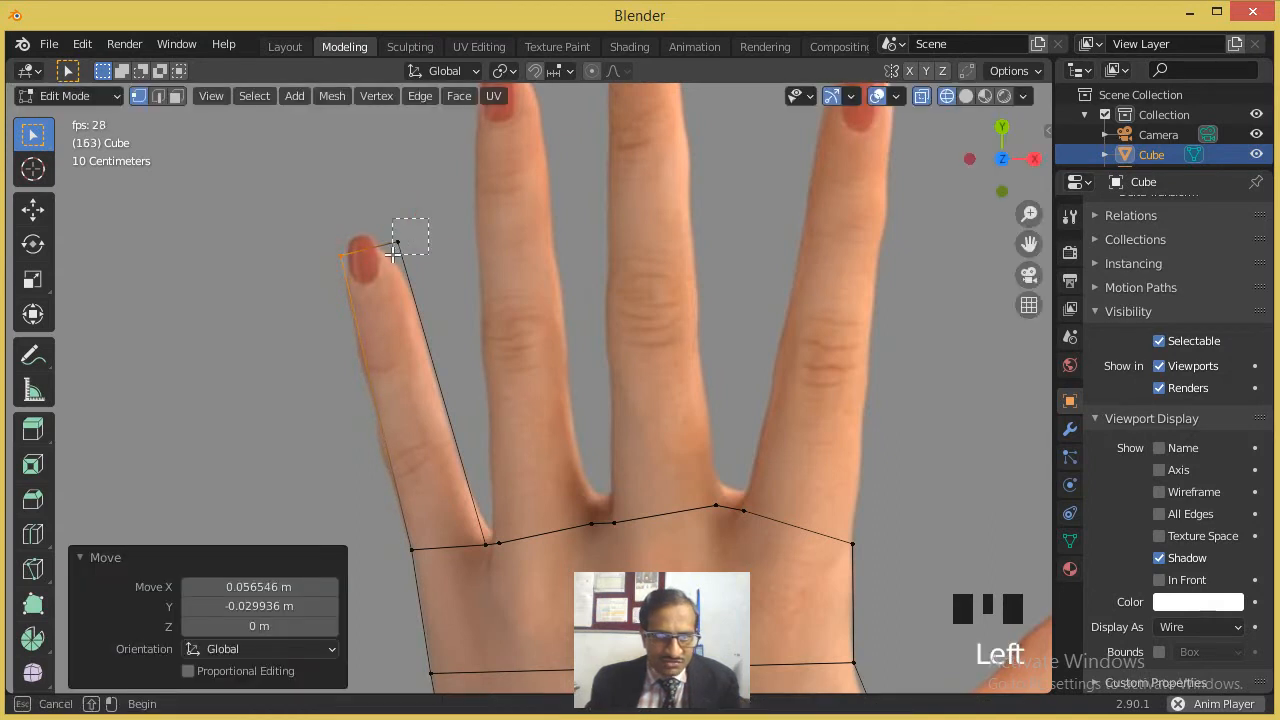
pyautogui.press('g')
pyautogui.click(391, 266)
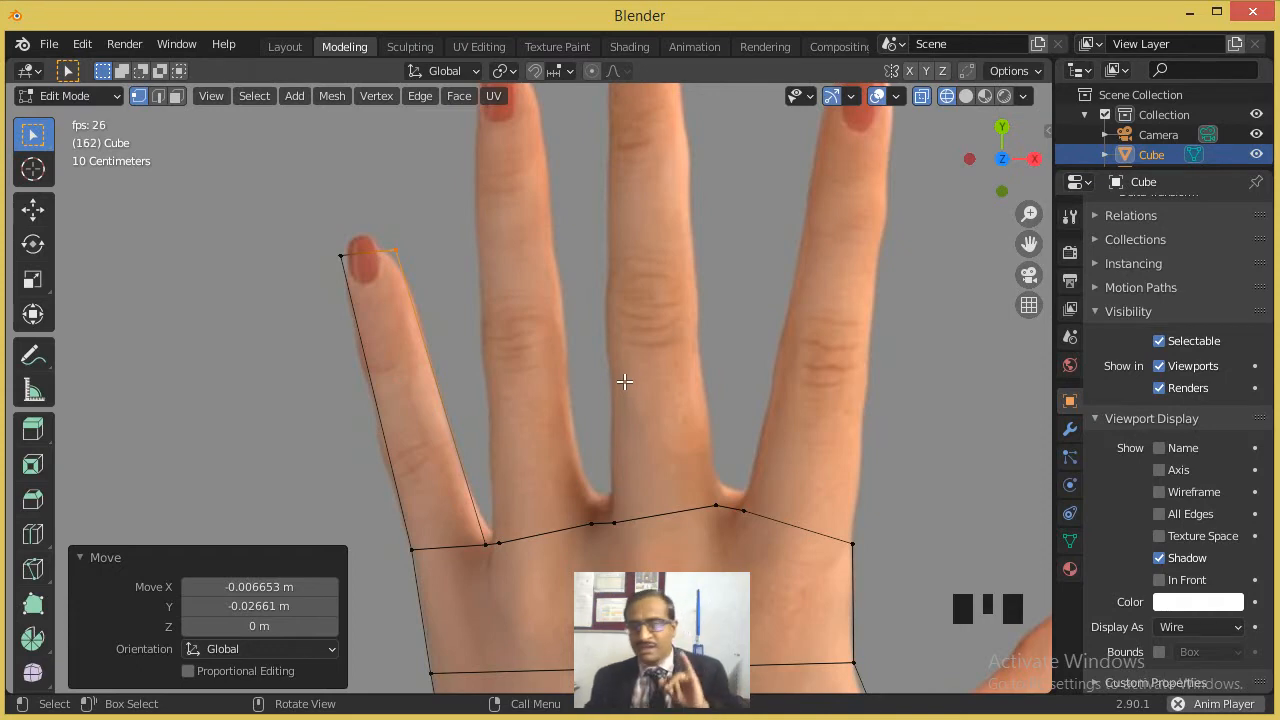
# Step: In edge selection, select the four lengthwise edges of the little finger block and subdivide them
pyautogui.moveTo(513, 445); pyautogui.dragTo(508, 434, button='middle')
pyautogui.scroll(2, 508, 434)
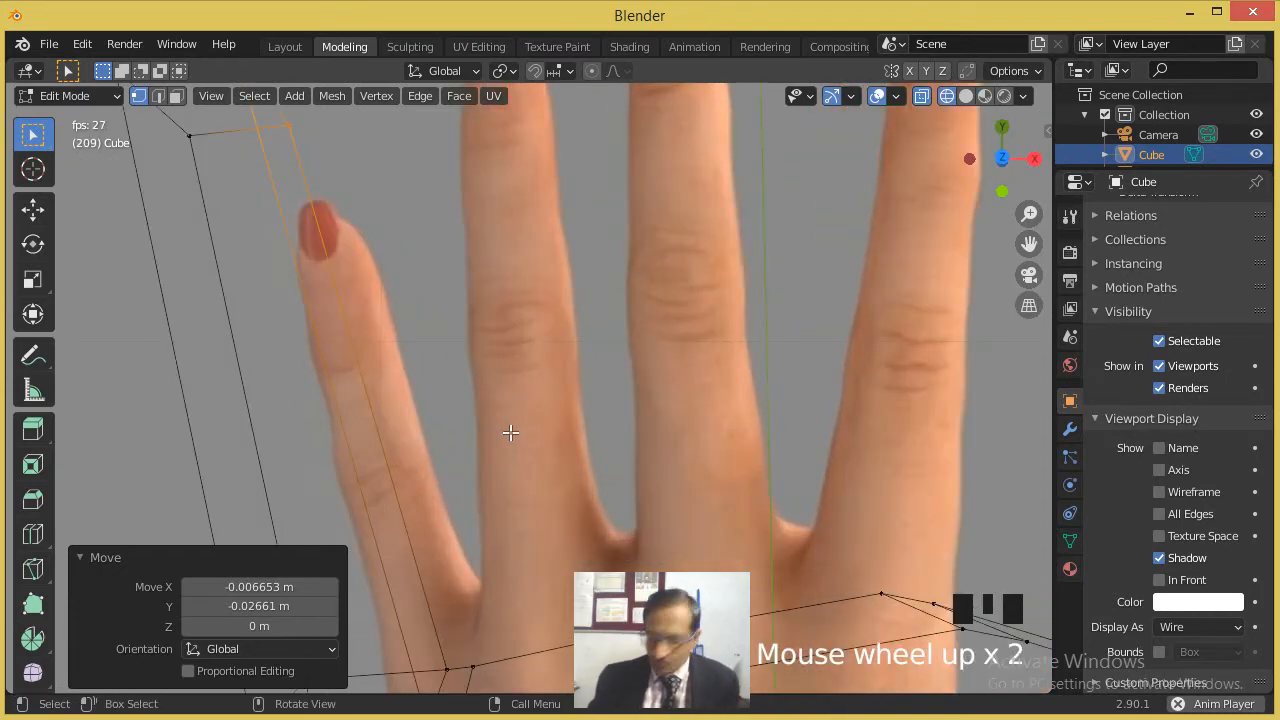
pyautogui.press('KP_7')
pyautogui.keyDown('shift'); pyautogui.moveTo(395, 429); pyautogui.dragTo(486, 314, button='middle'); pyautogui.keyUp('shift')
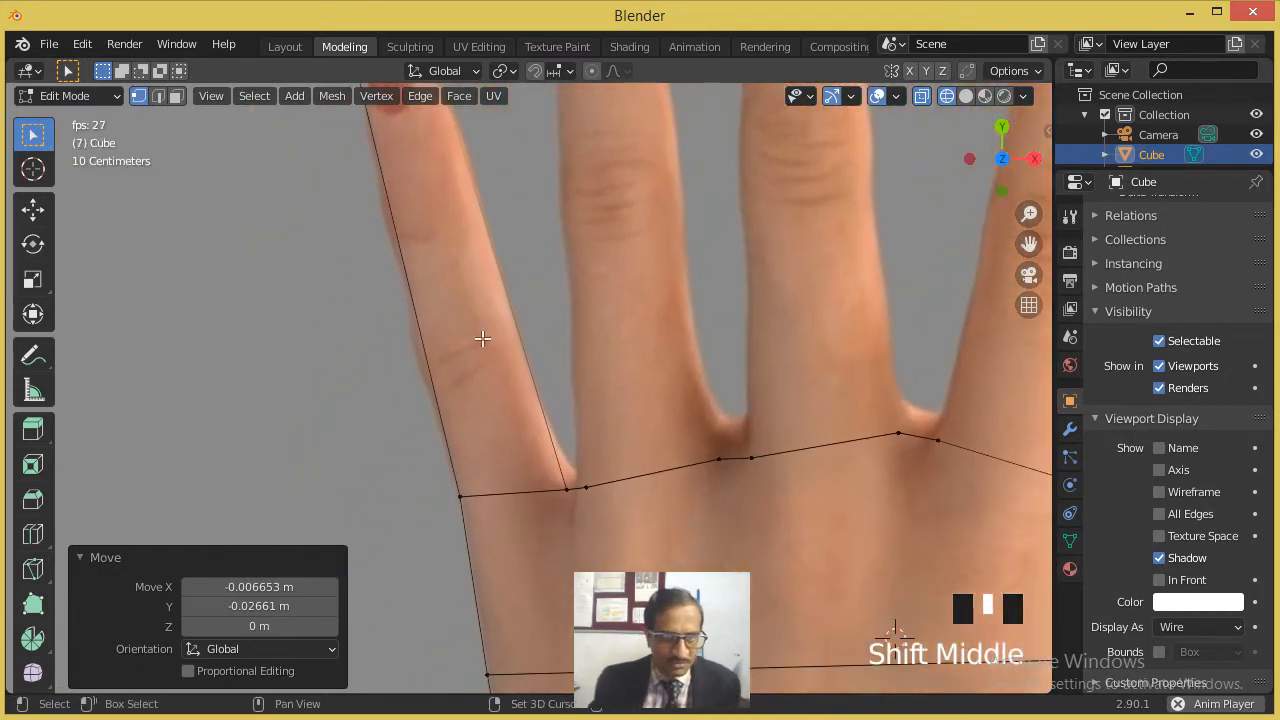
pyautogui.scroll(2, 443, 380)
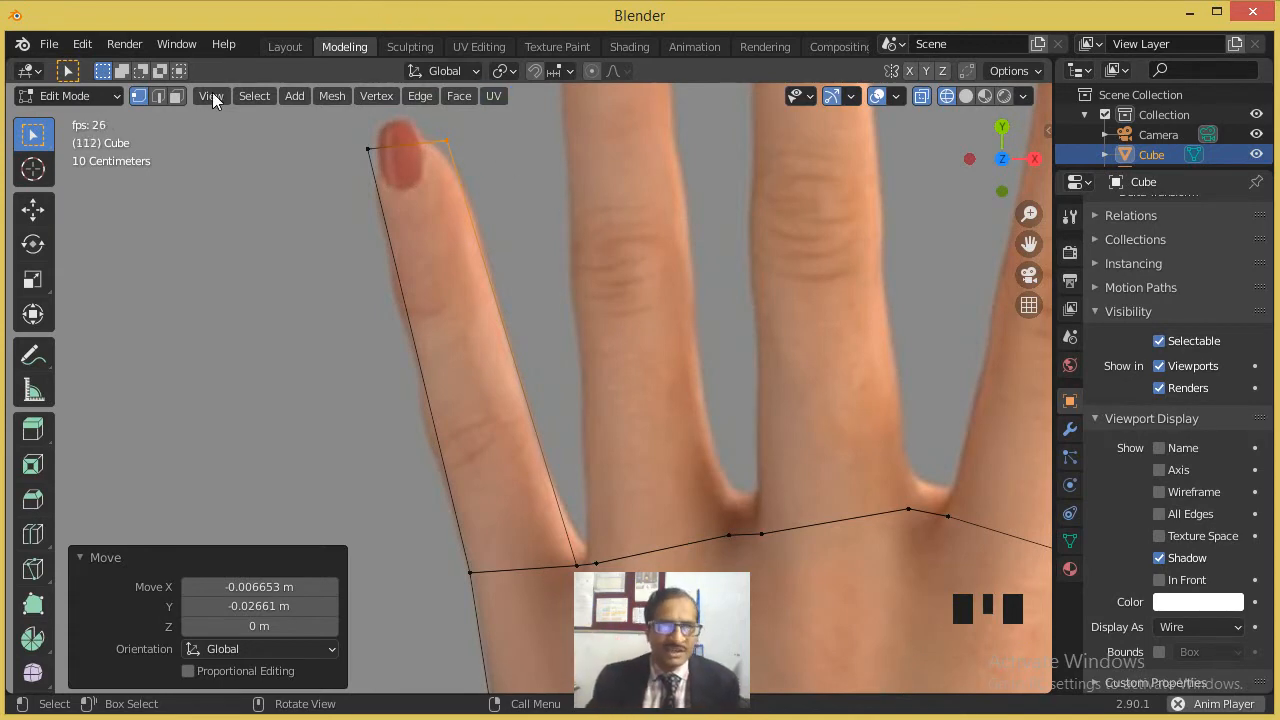
pyautogui.click(159, 95)
pyautogui.moveTo(529, 303); pyautogui.dragTo(586, 237, button='middle')
pyautogui.moveTo(683, 251); pyautogui.dragTo(654, 260, button='middle')
pyautogui.click(654, 260)
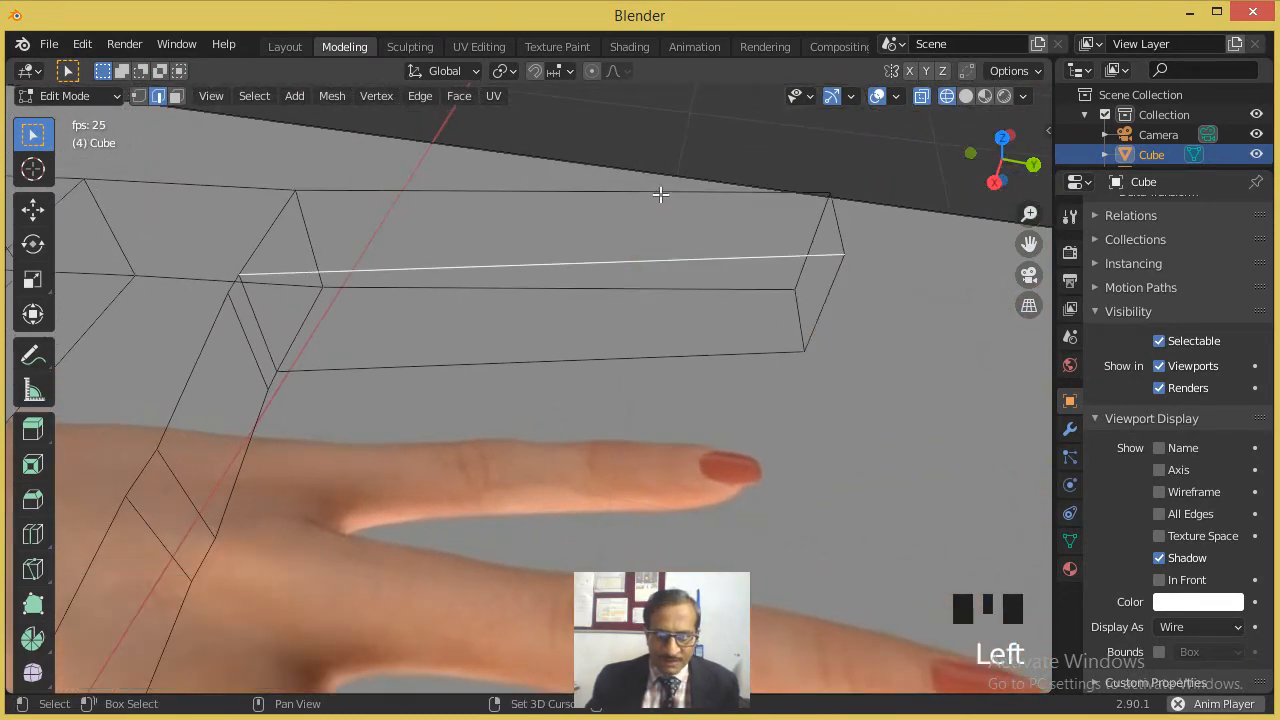
pyautogui.keyDown('shift'); pyautogui.click(660, 194); pyautogui.keyUp('shift')
pyautogui.keyDown('shift'); pyautogui.click(650, 289); pyautogui.keyUp('shift')
pyautogui.keyDown('shift'); pyautogui.click(600, 359); pyautogui.keyUp('shift')
pyautogui.rightClick(560, 359)
pyautogui.click(463, 114)
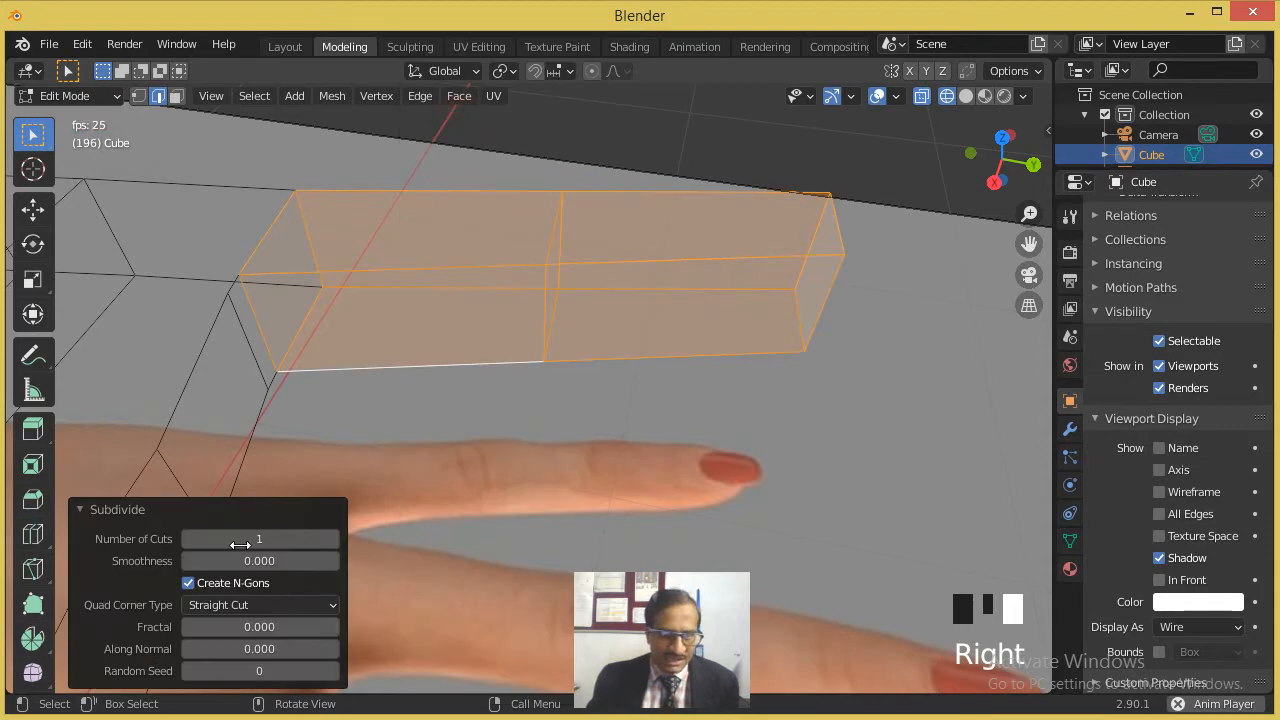
# Step: Set the little finger subdivision's number of cuts to 7
pyautogui.click(333, 539)
pyautogui.click(333, 539)
pyautogui.click(333, 539)
pyautogui.click(333, 539)
pyautogui.click(333, 539)
pyautogui.click(333, 539)
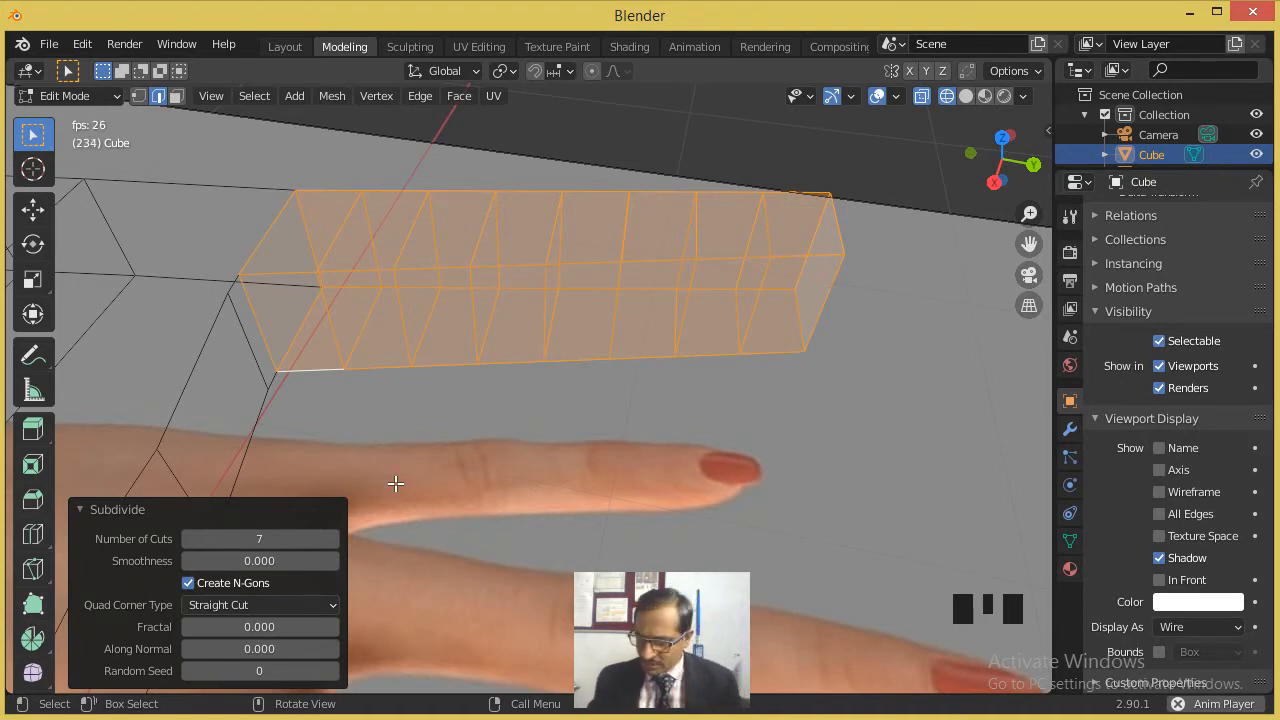
# Step: In top view and vertex selection, move the cut nearest the little fingertip up to the base of the nail
pyautogui.press('KP_7')
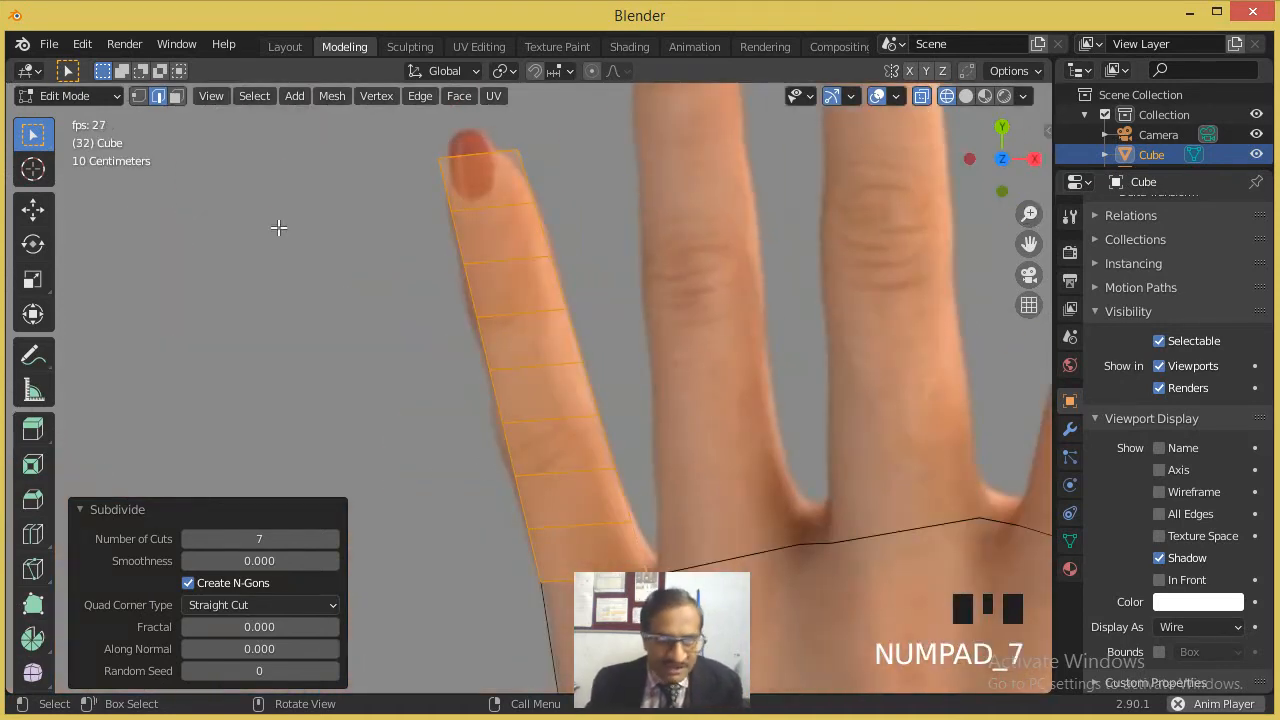
pyautogui.click(138, 95)
pyautogui.keyDown('shift'); pyautogui.moveTo(583, 369); pyautogui.dragTo(457, 294, button='middle'); pyautogui.keyUp('shift')
pyautogui.click(349, 351)
pyautogui.scroll(1, 460, 287)
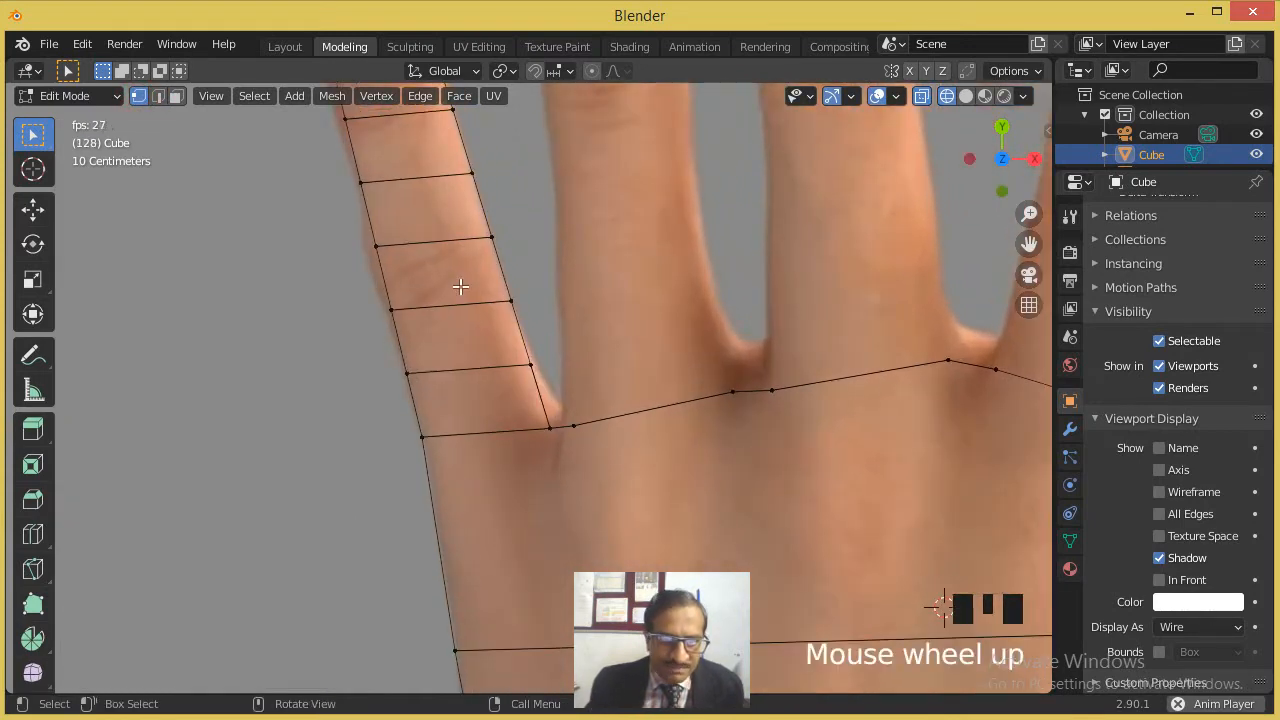
pyautogui.scroll(-1, 474, 263)
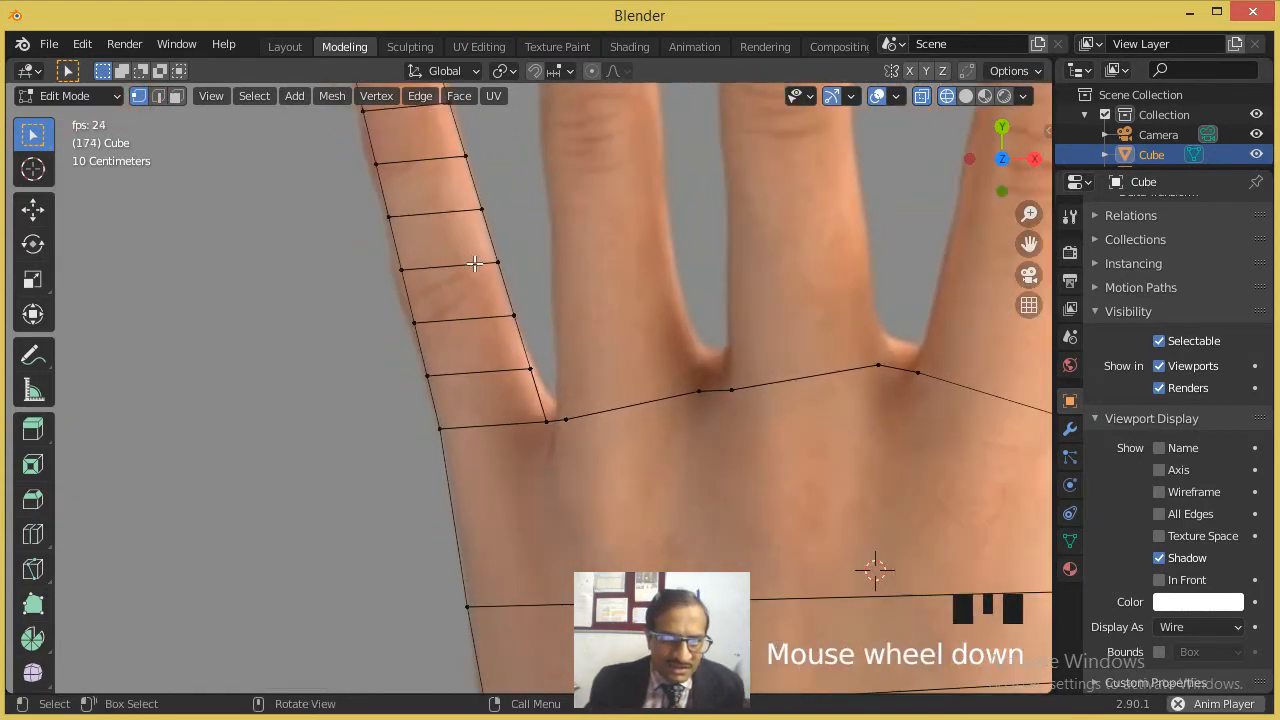
pyautogui.click(492, 233)
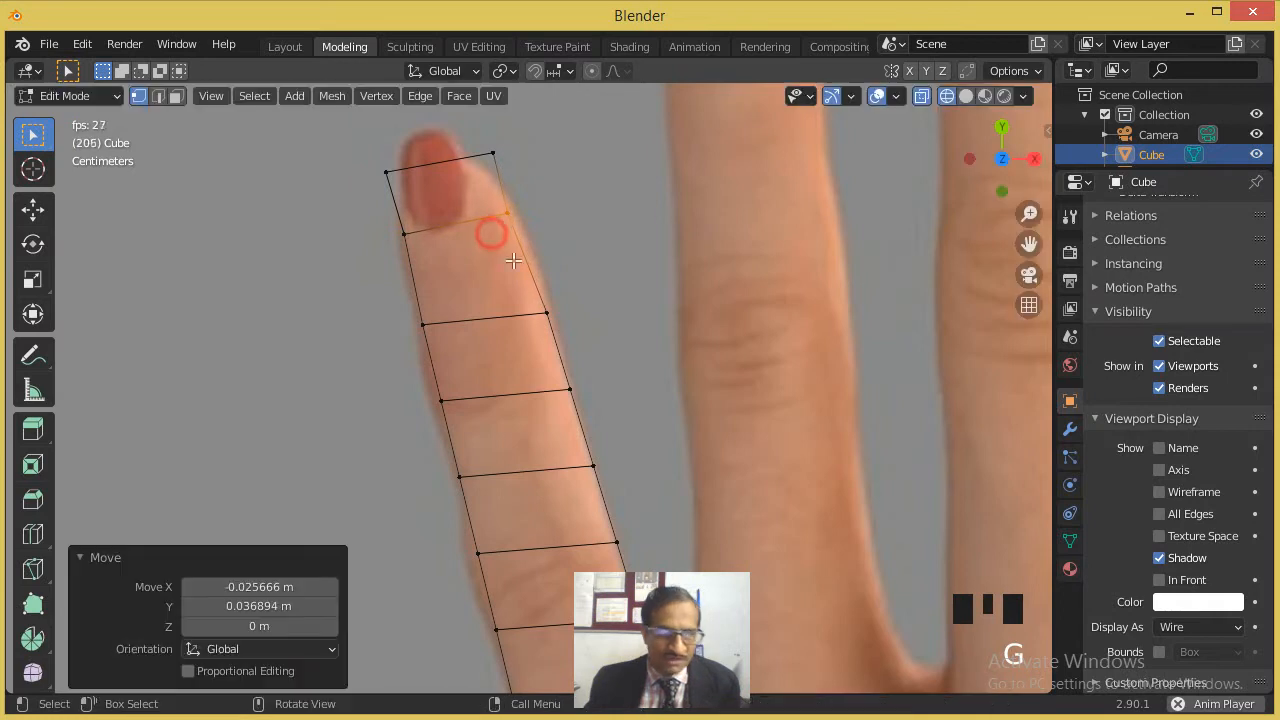
# Step: Move both ends of the second cut from the little finger's base up to the lower knuckle crease on the finger's outline
pyautogui.keyDown('shift'); pyautogui.moveTo(561, 313); pyautogui.dragTo(487, 102, button='middle'); pyautogui.keyUp('shift')
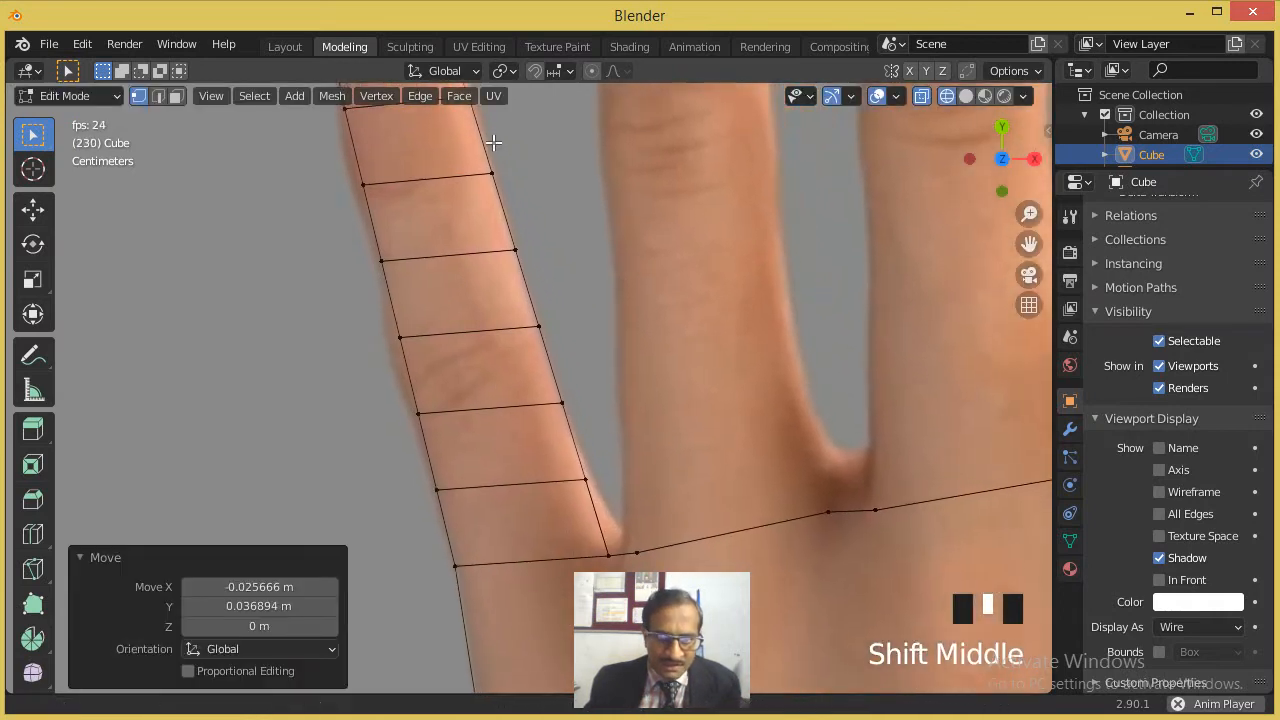
pyautogui.keyDown('shift'); pyautogui.moveTo(500, 402); pyautogui.dragTo(494, 374, button='middle'); pyautogui.keyUp('shift')
pyautogui.click(392, 368)
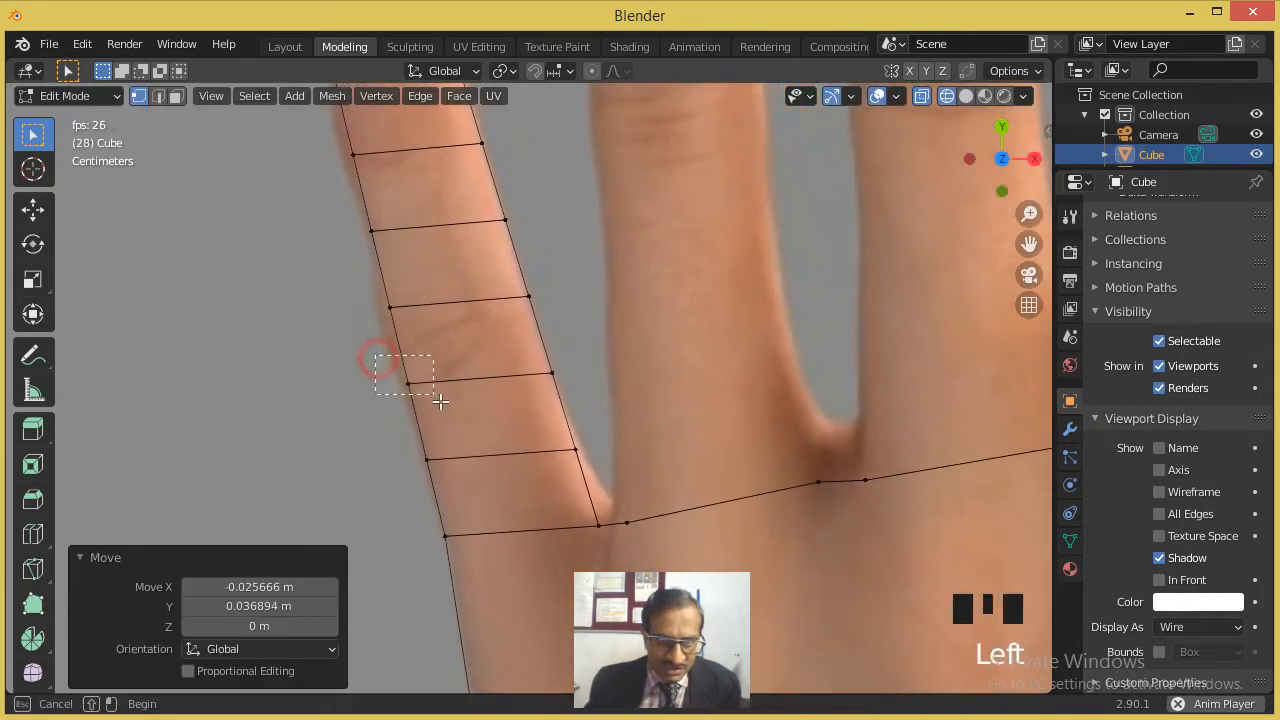
pyautogui.press('g')
pyautogui.click(436, 373)
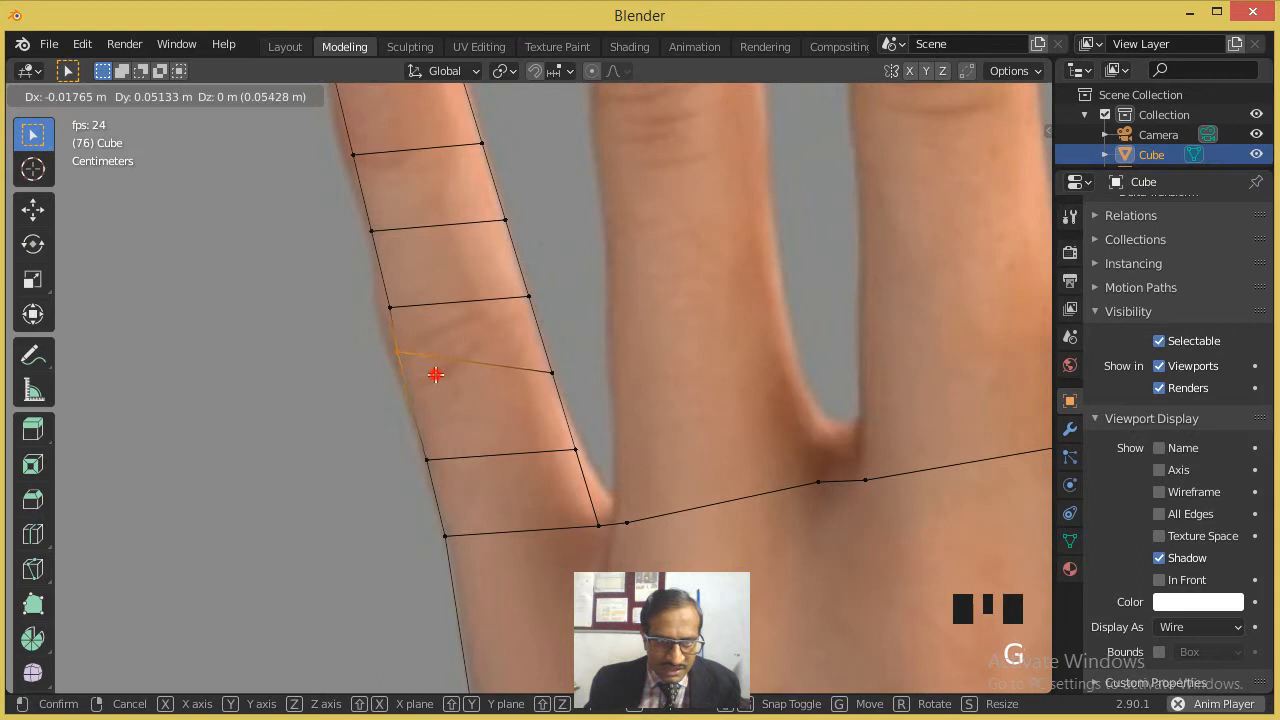
pyautogui.click(574, 364)
pyautogui.press('g')
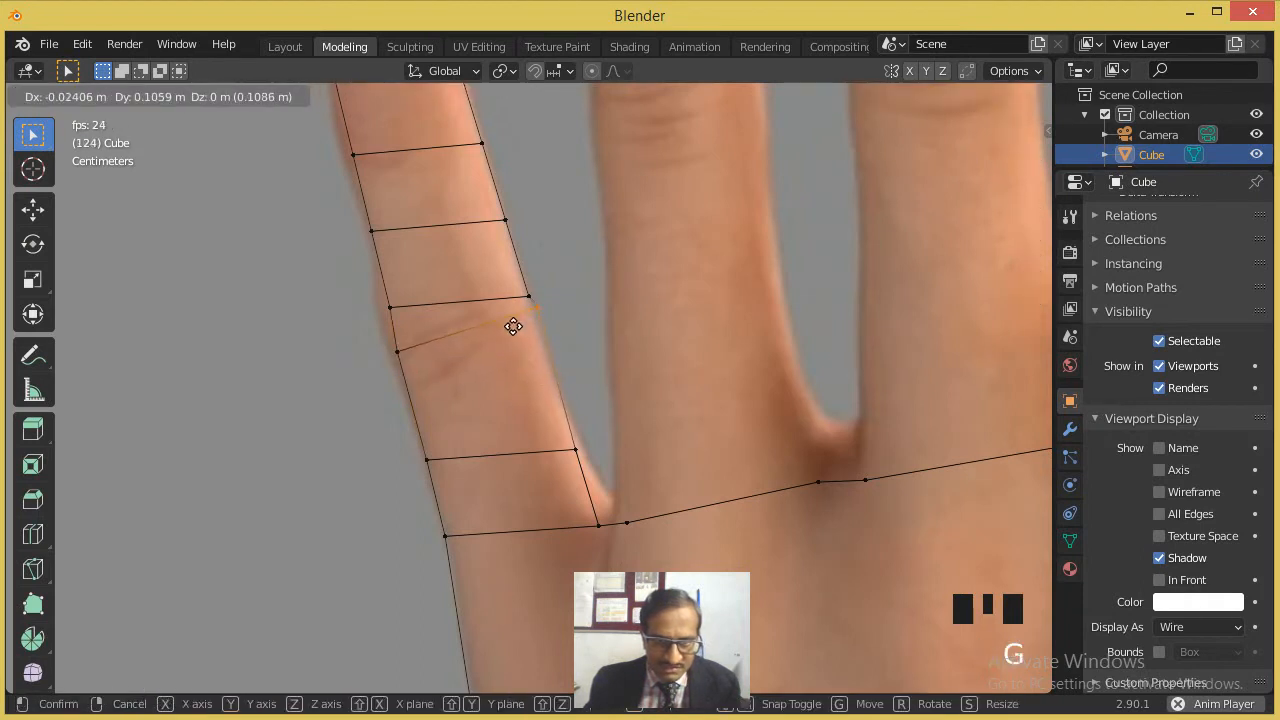
pyautogui.click(507, 334)
# Step: Move the lowest cut up just below the lower knuckle's cut and nudge the inner end of the third cut onto the outline
pyautogui.click(400, 456)
pyautogui.press('g')
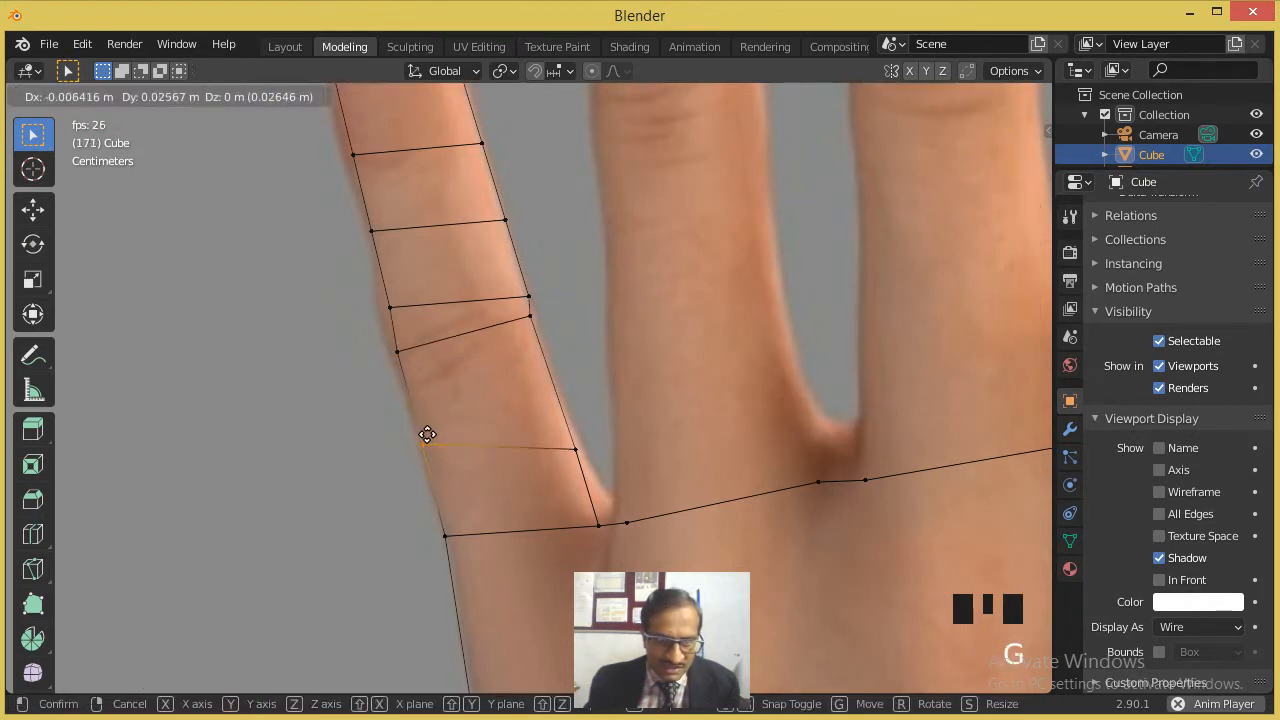
pyautogui.click(420, 389)
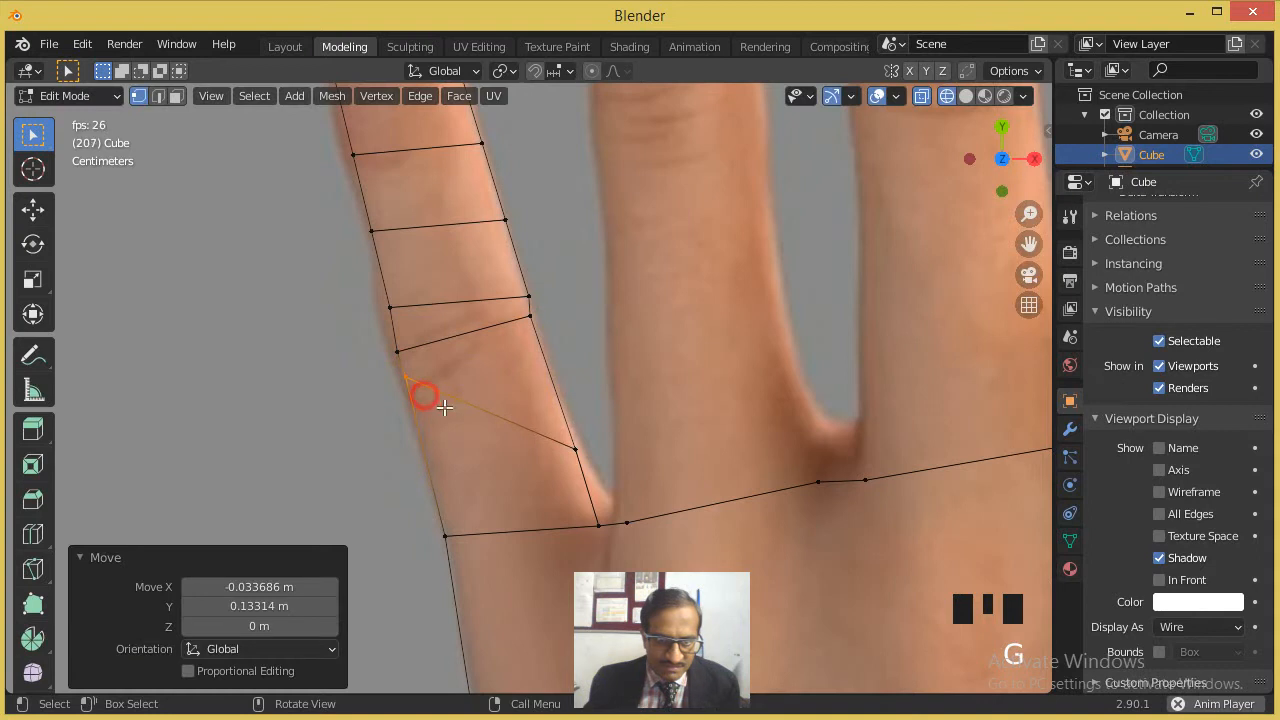
pyautogui.click(577, 447)
pyautogui.press('g')
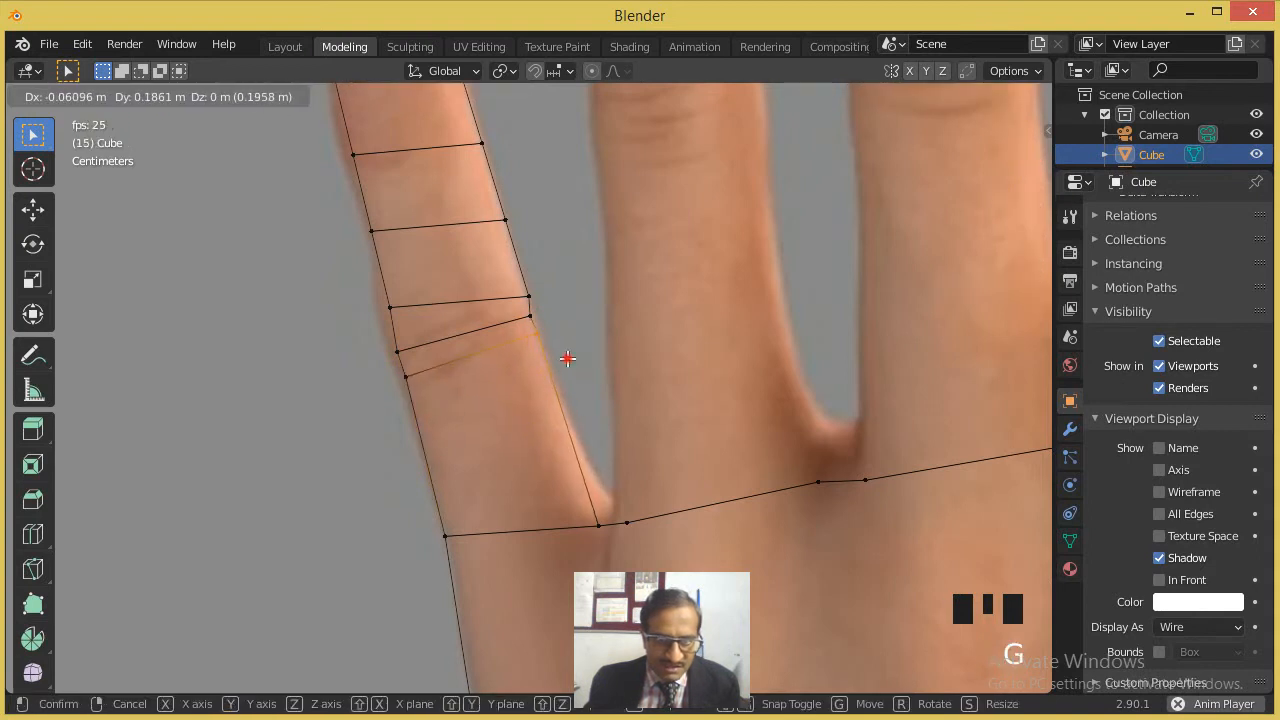
pyautogui.click(565, 356)
pyautogui.click(535, 275)
pyautogui.press('g')
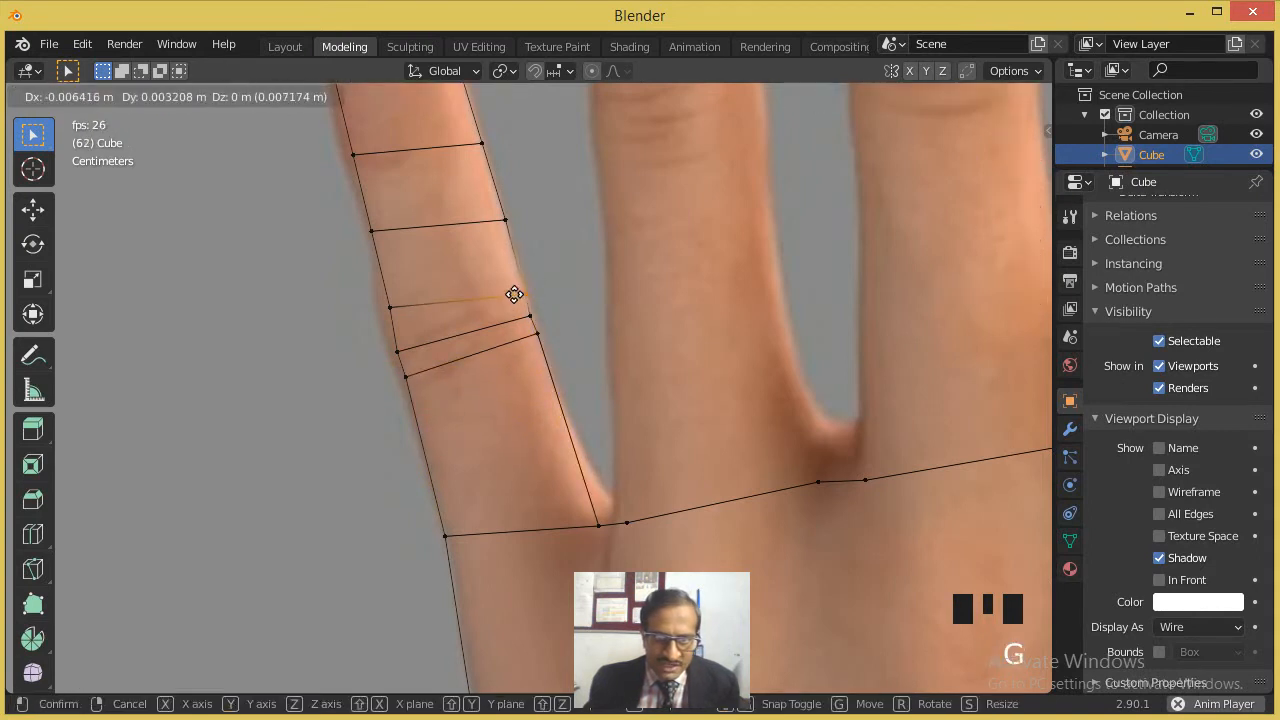
pyautogui.click(516, 293)
# Step: Move both ends of the fifth cut from the base up to the little finger's upper knuckle crease, fitting the outline
pyautogui.keyDown('shift'); pyautogui.moveTo(430, 120); pyautogui.dragTo(477, 204, button='middle'); pyautogui.keyUp('shift')
pyautogui.click(421, 250)
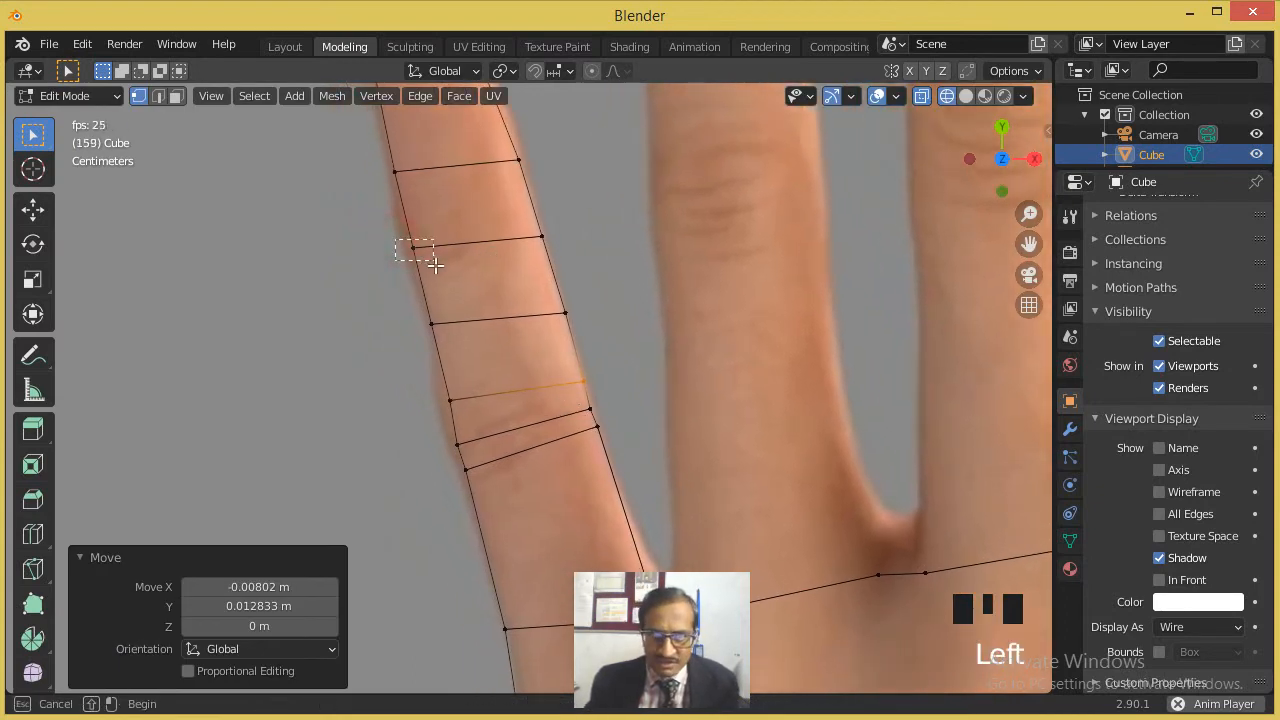
pyautogui.press('g')
pyautogui.click(431, 246)
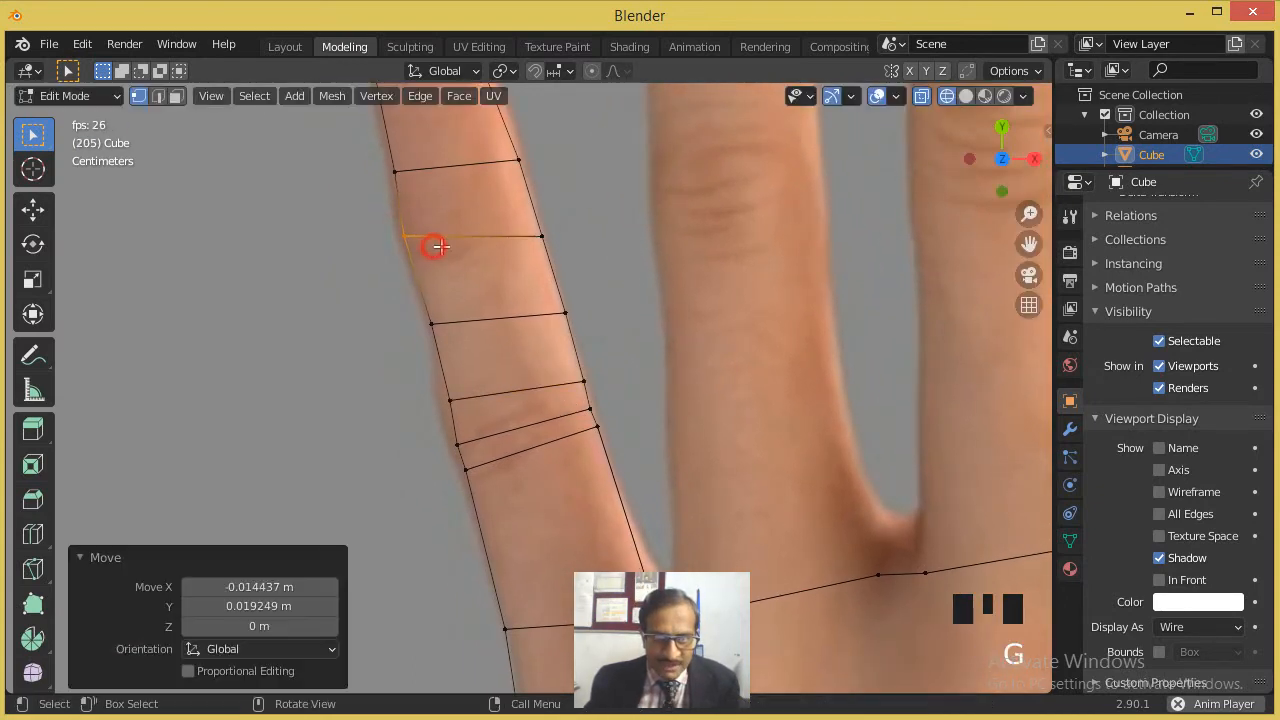
pyautogui.moveTo(560, 217); pyautogui.dragTo(536, 248)
pyautogui.press('g')
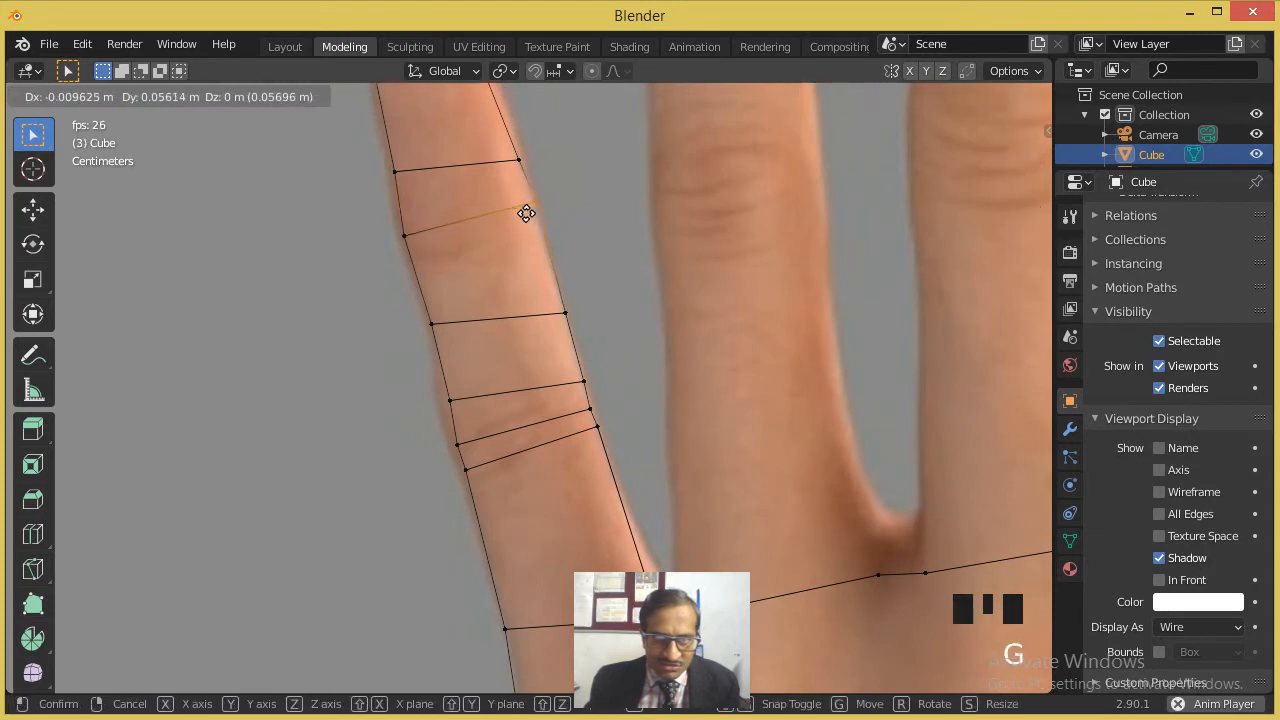
pyautogui.click(526, 211)
# Step: Move both ends of the sixth cut from the base down to just above the upper knuckle's cut
pyautogui.click(386, 164)
pyautogui.press('g')
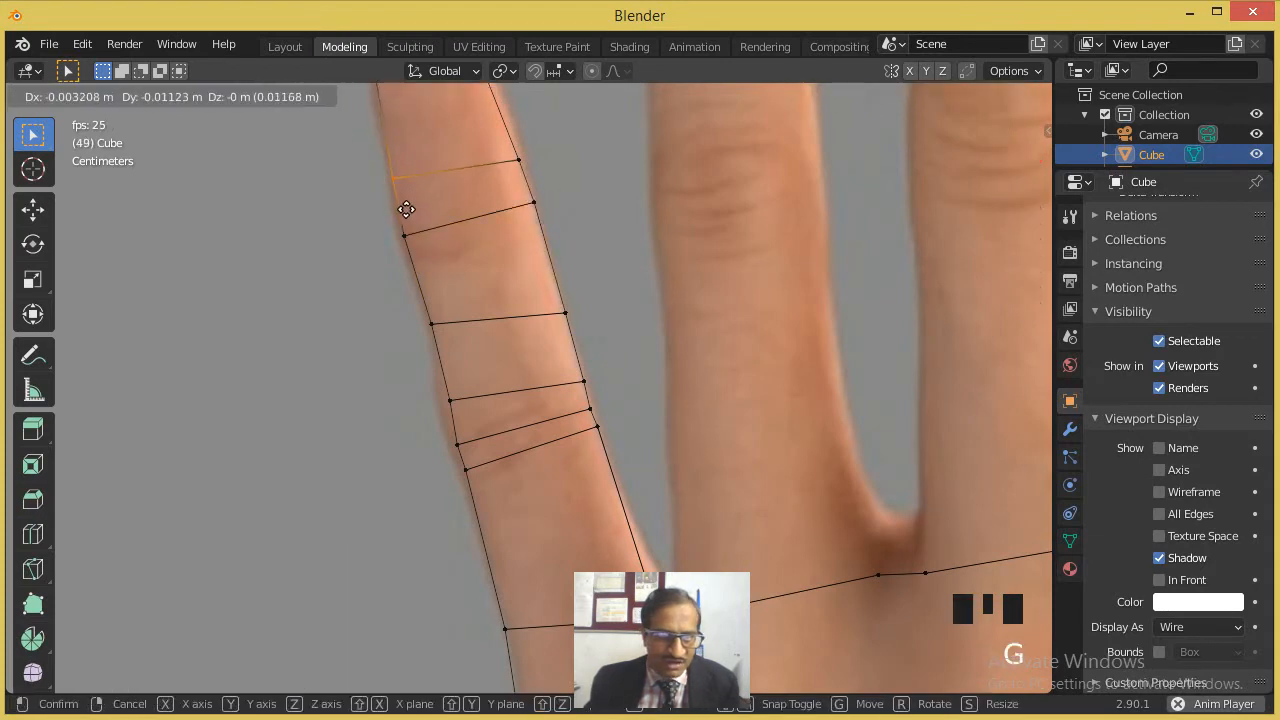
pyautogui.click(417, 230)
pyautogui.click(513, 170)
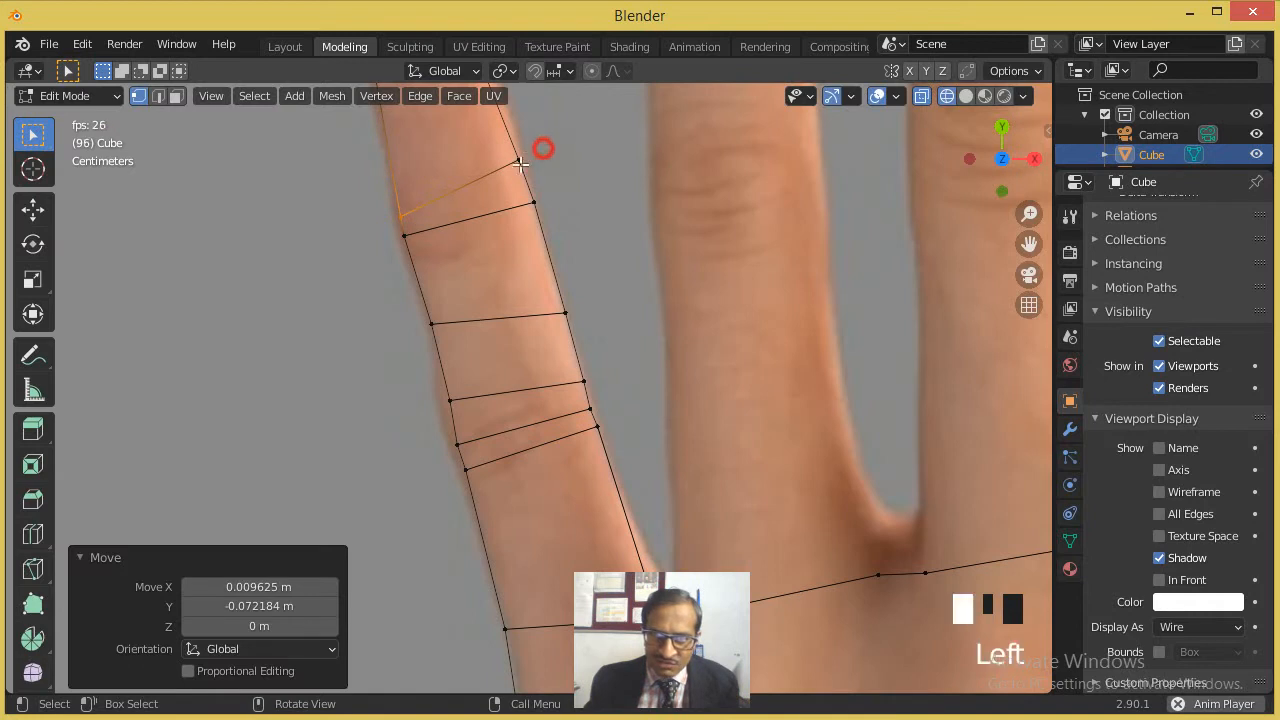
pyautogui.press('g')
pyautogui.click(520, 193)
# Step: Move the fourth cut from the base up just below the upper knuckle's cut and lower the outer end of the third cut slightly
pyautogui.click(430, 322)
pyautogui.press('g')
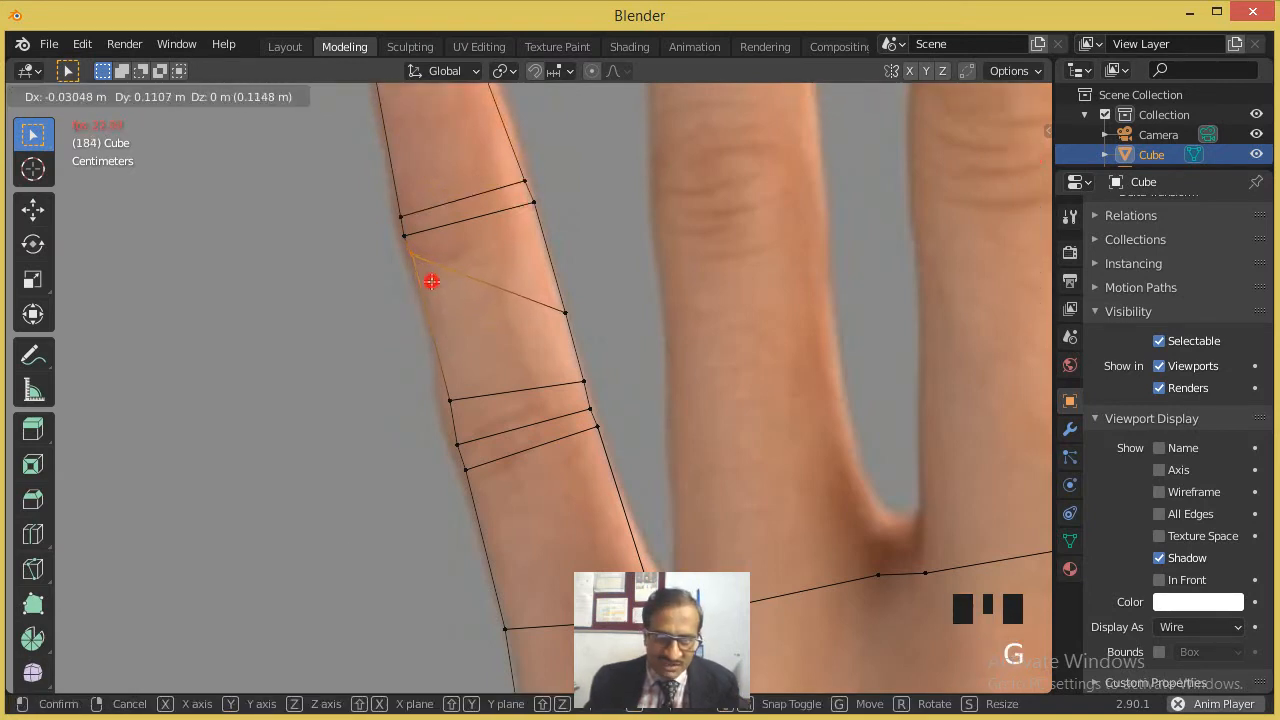
pyautogui.click(426, 268)
pyautogui.click(566, 310)
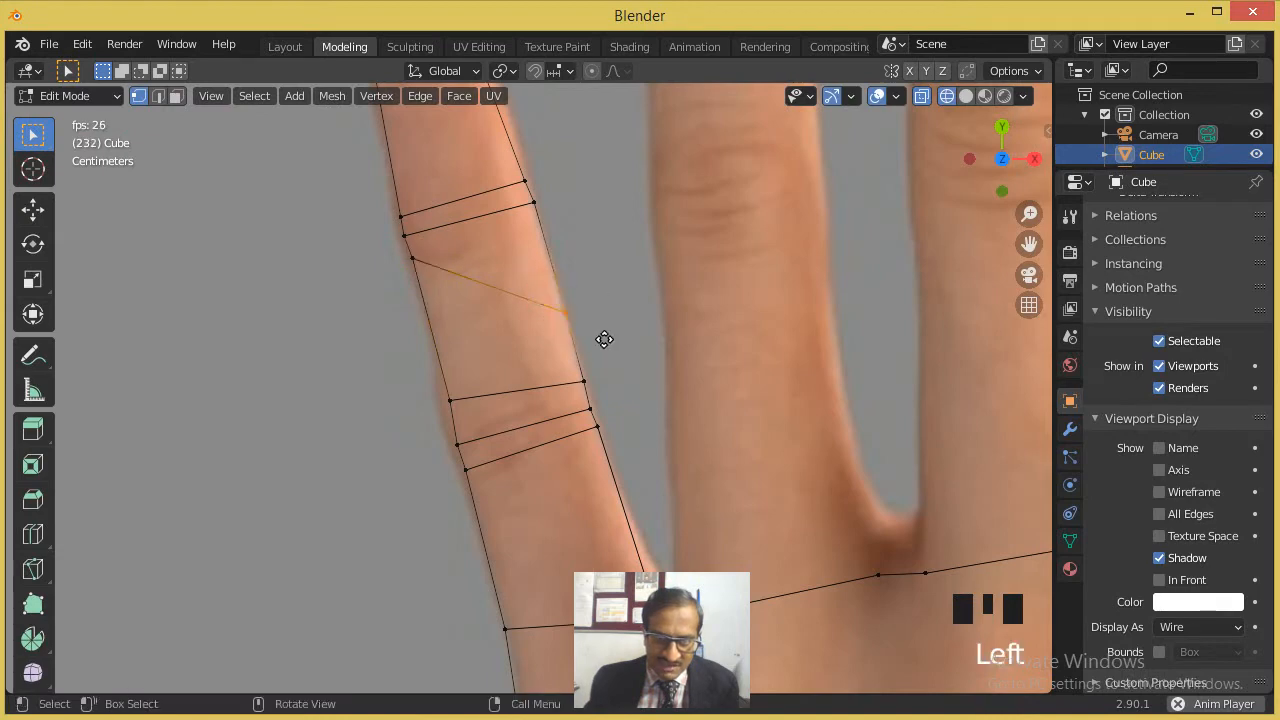
pyautogui.press('g')
pyautogui.click(583, 251)
pyautogui.click(430, 386)
pyautogui.press('g')
pyautogui.click(466, 418)
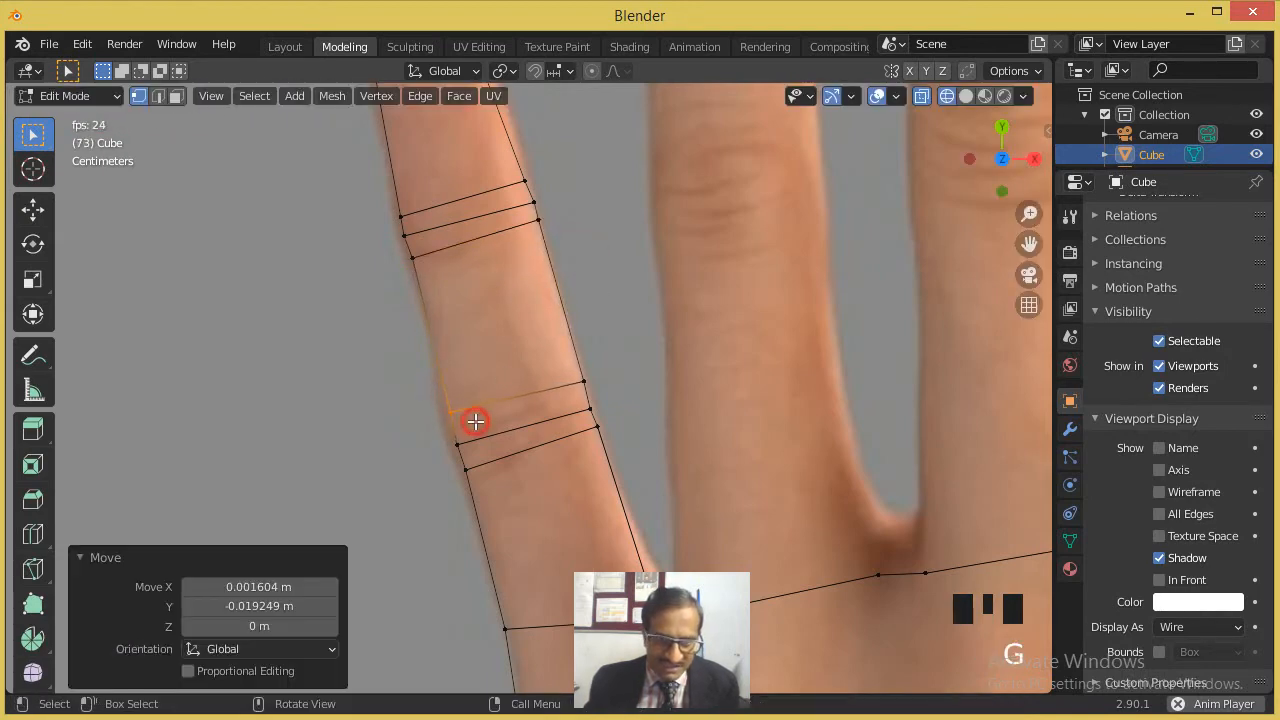
# Step: Shift the fingertip's inner corner slightly up and outward along the finger, and refit both ends of the nail cut to the outline
pyautogui.scroll(-5, 570, 362)
pyautogui.scroll(4, 569, 361)
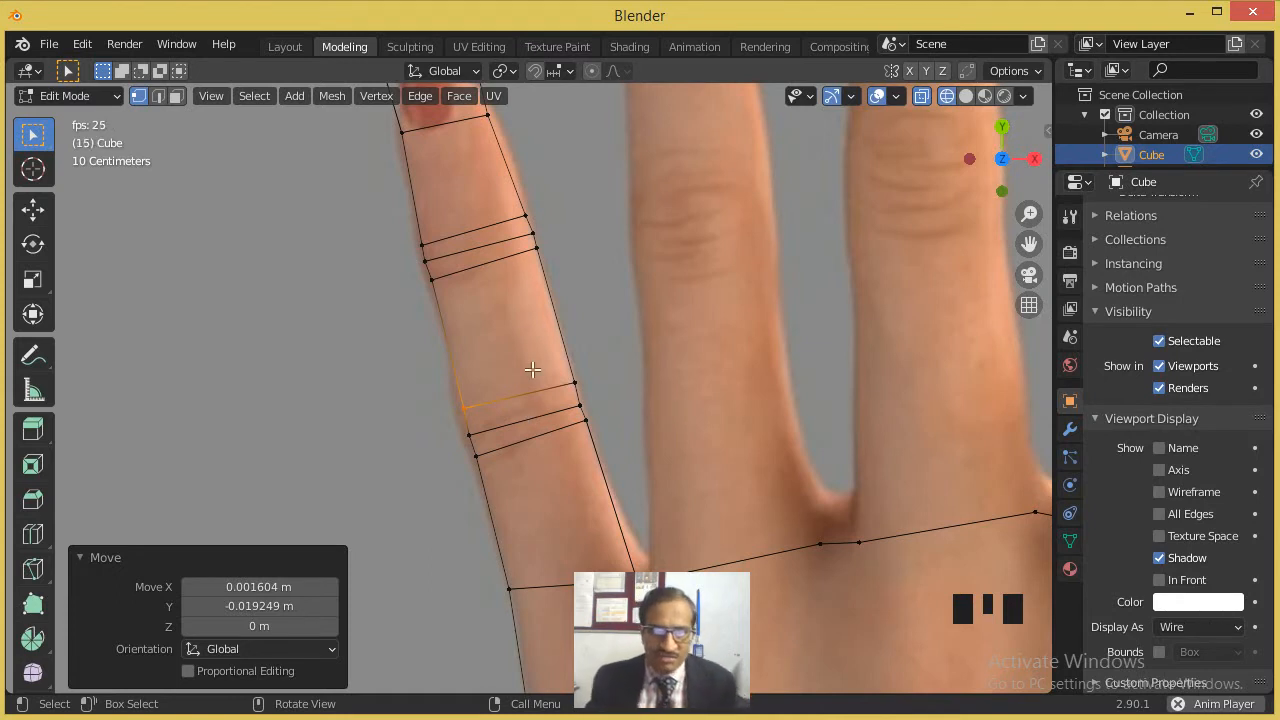
pyautogui.keyDown('shift'); pyautogui.moveTo(526, 234); pyautogui.dragTo(525, 222, button='middle'); pyautogui.keyUp('shift')
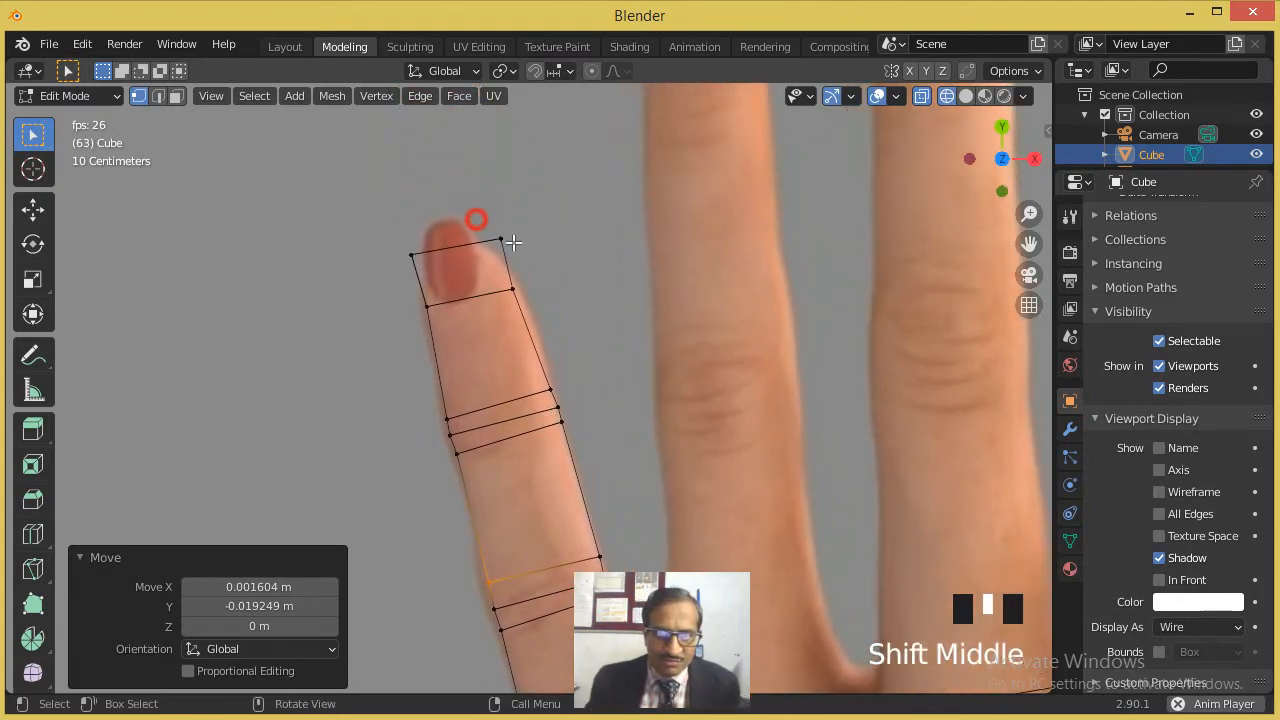
pyautogui.click(523, 245)
pyautogui.press('g')
pyautogui.click(507, 256)
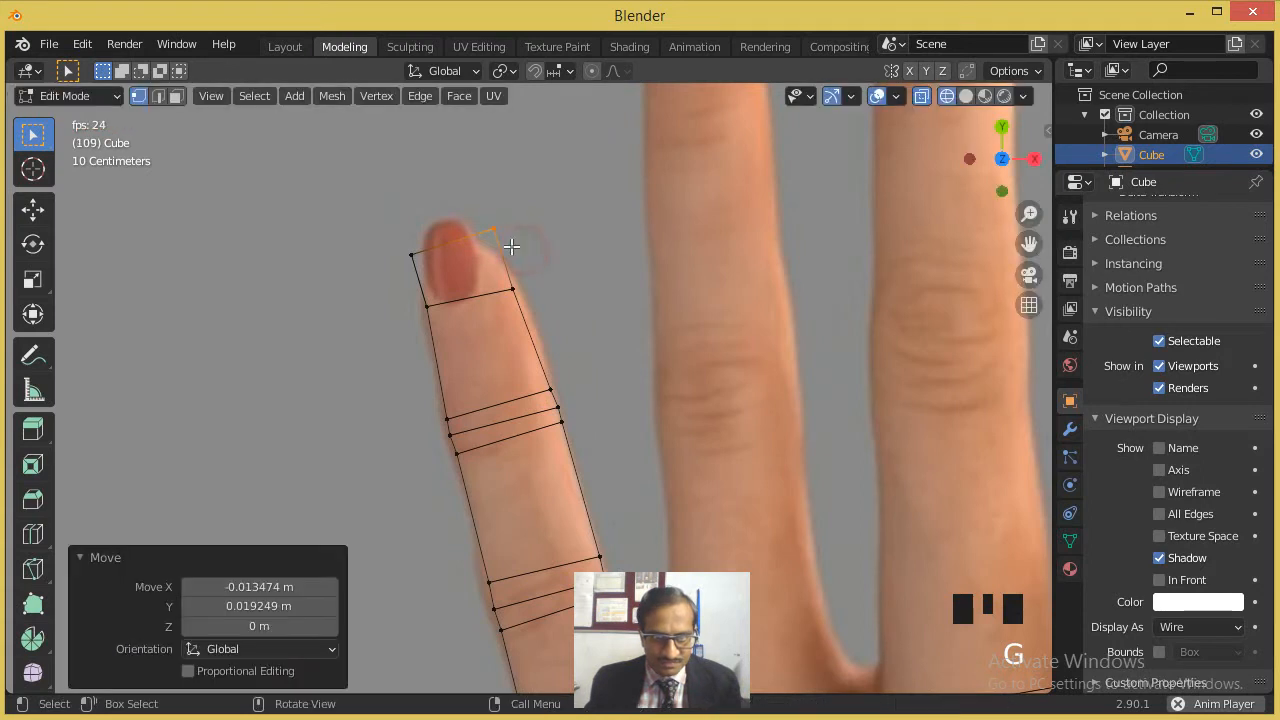
pyautogui.click(417, 307)
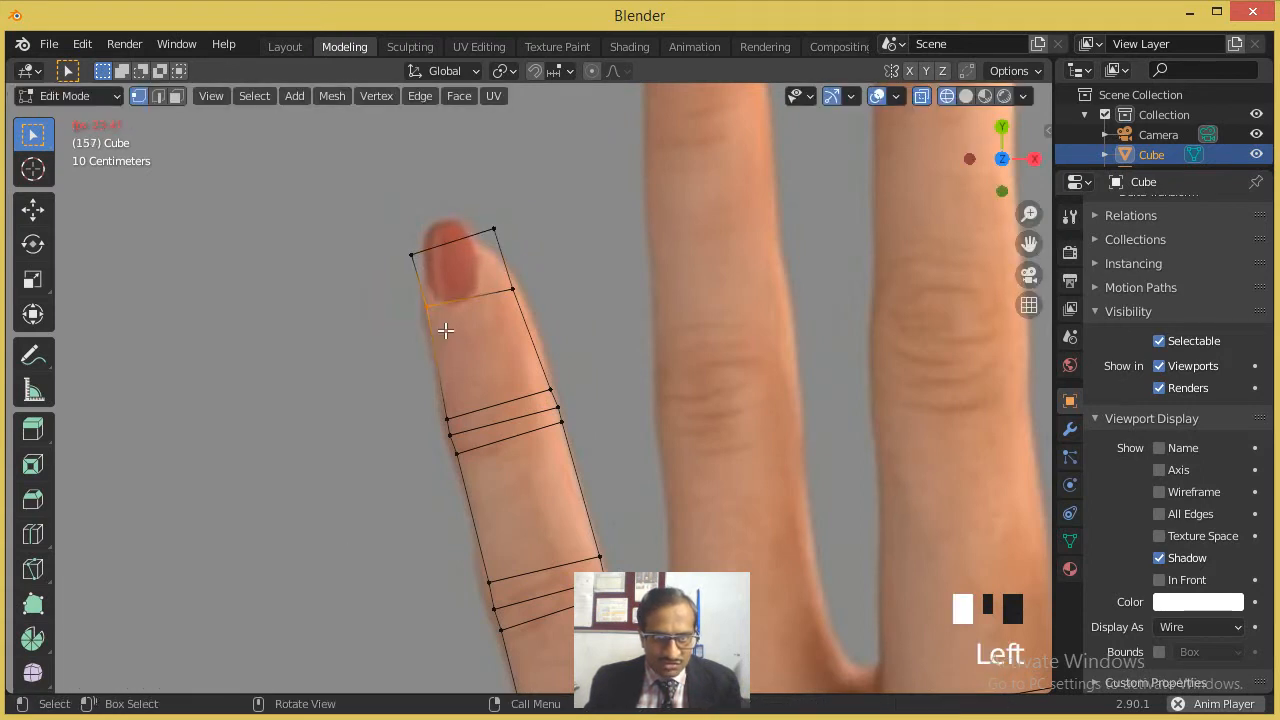
pyautogui.press('g')
pyautogui.click(443, 346)
pyautogui.click(543, 271)
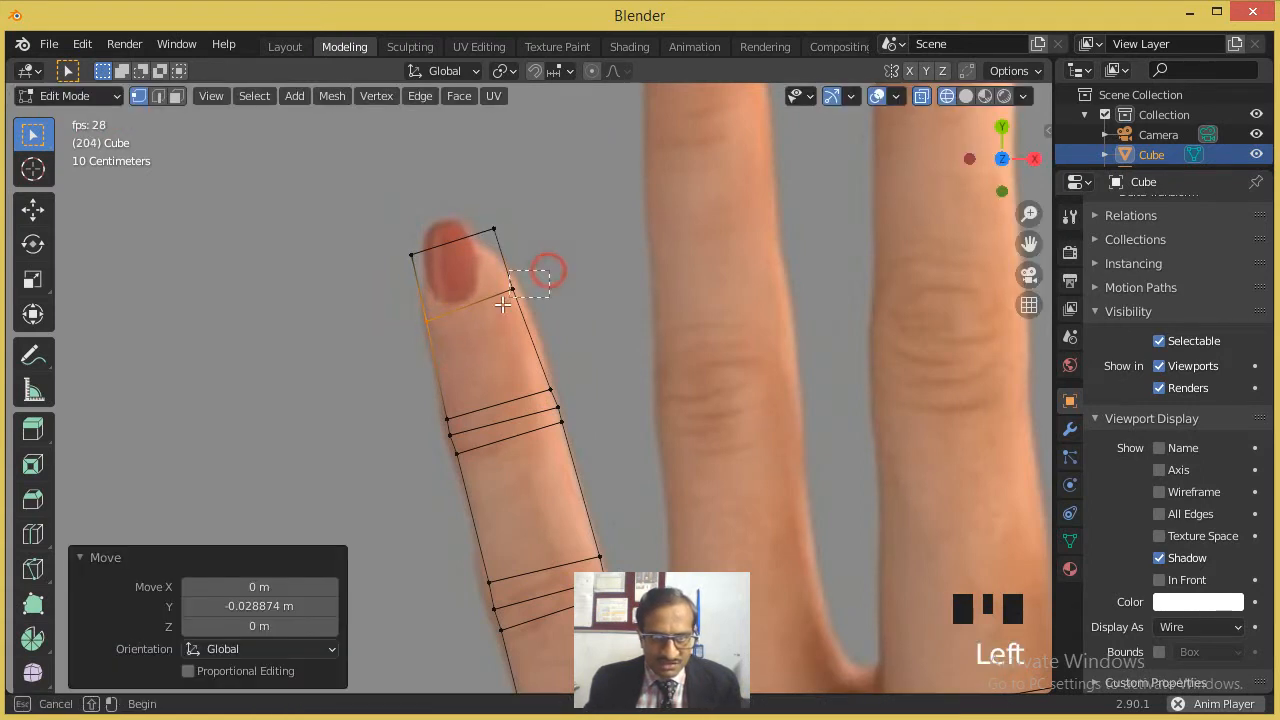
pyautogui.press('g')
pyautogui.click(509, 311)
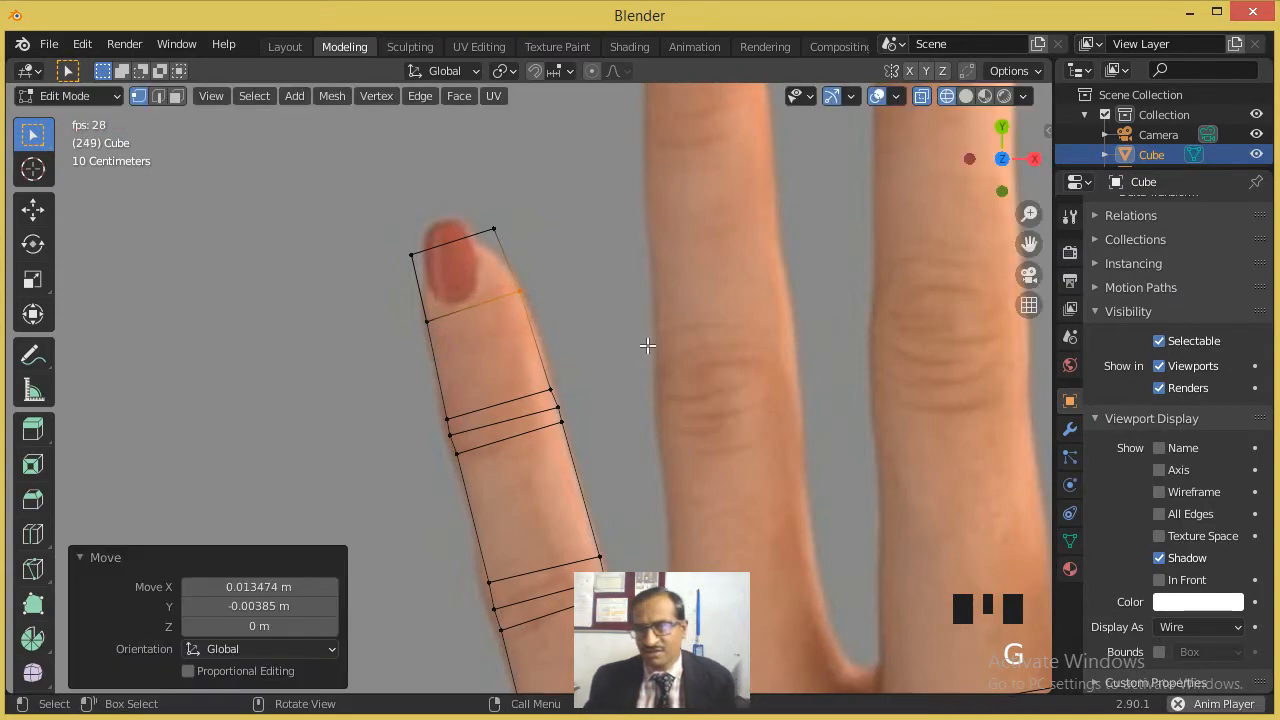
# Step: Inset the top face at the little finger's tip by about 0.04 m to outline the nail bed
pyautogui.scroll(-4, 680, 380)
pyautogui.moveTo(680, 380); pyautogui.dragTo(655, 339, button='middle')
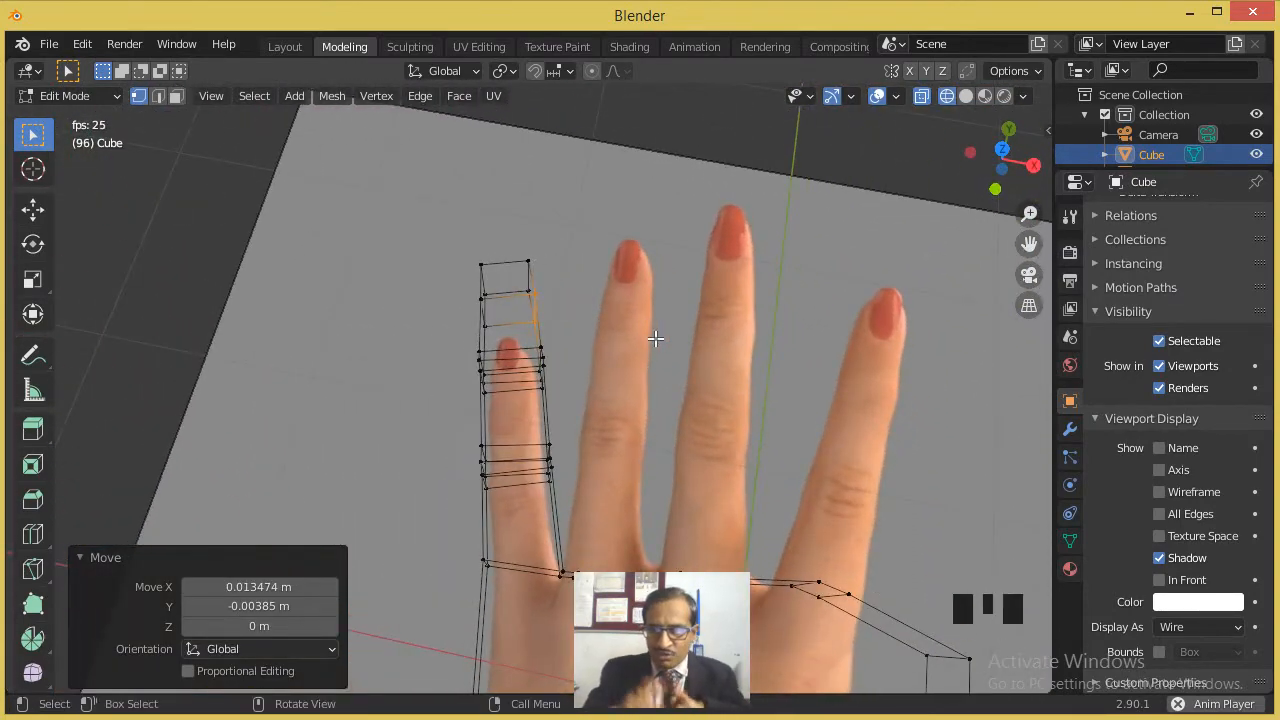
pyautogui.moveTo(705, 364); pyautogui.dragTo(480, 300, button='middle')
pyautogui.click(175, 95)
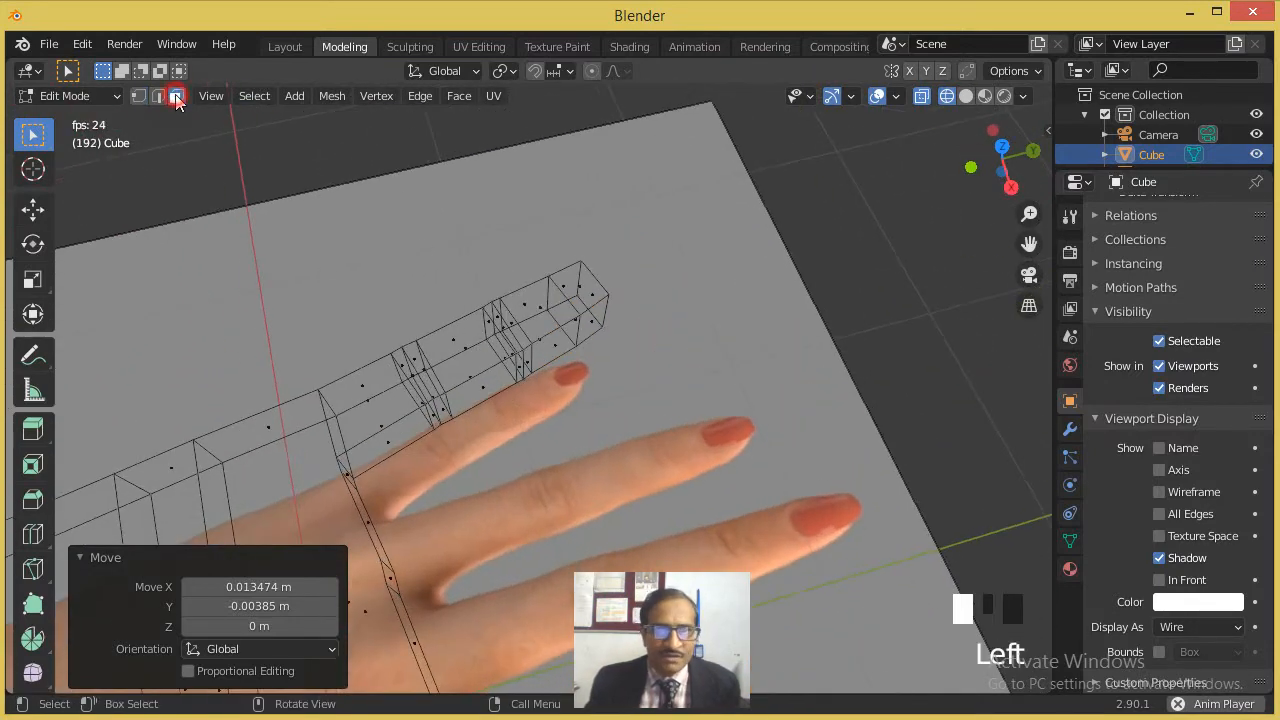
pyautogui.keyDown('shift'); pyautogui.moveTo(663, 289); pyautogui.dragTo(560, 330, button='middle'); pyautogui.keyUp('shift')
pyautogui.scroll(8, 563, 391)
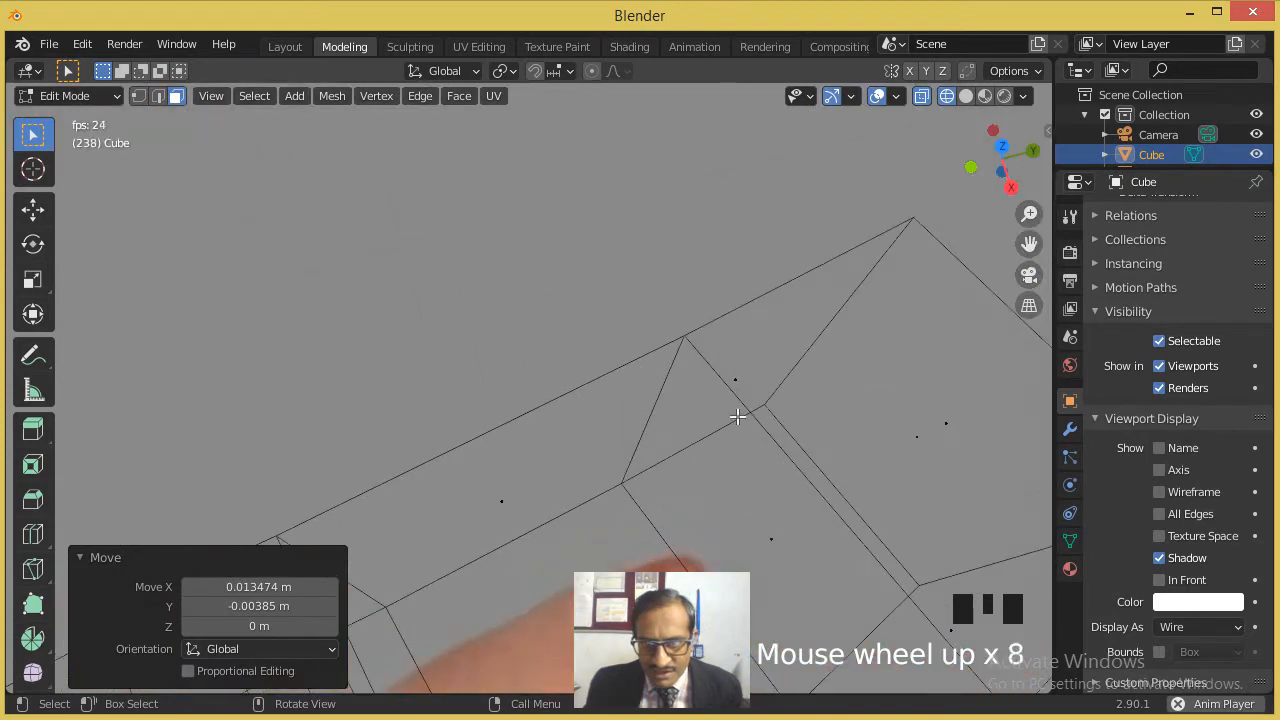
pyautogui.click(879, 401)
pyautogui.scroll(-2, 938, 415)
pyautogui.moveTo(938, 415); pyautogui.dragTo(593, 412, button='middle')
pyautogui.keyDown('shift'); pyautogui.click(625, 405); pyautogui.keyUp('shift')
pyautogui.scroll(-1, 627, 404)
pyautogui.scroll(1, 629, 403)
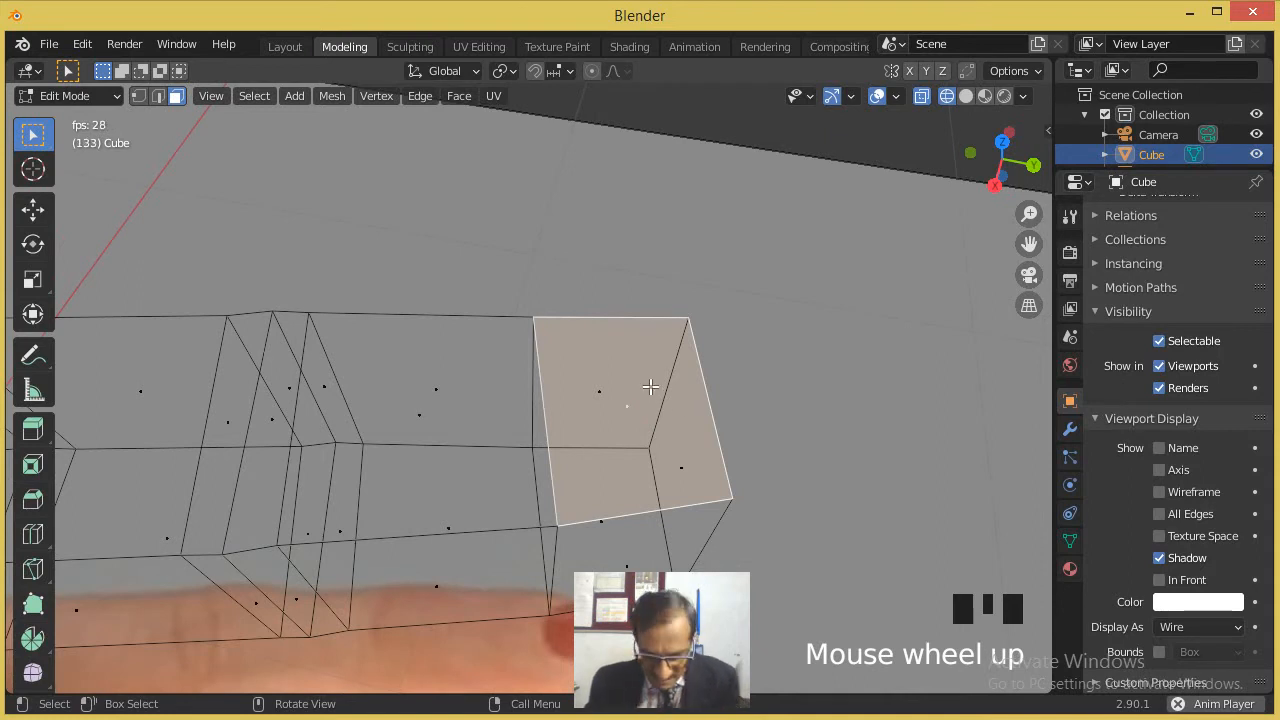
pyautogui.press('i')
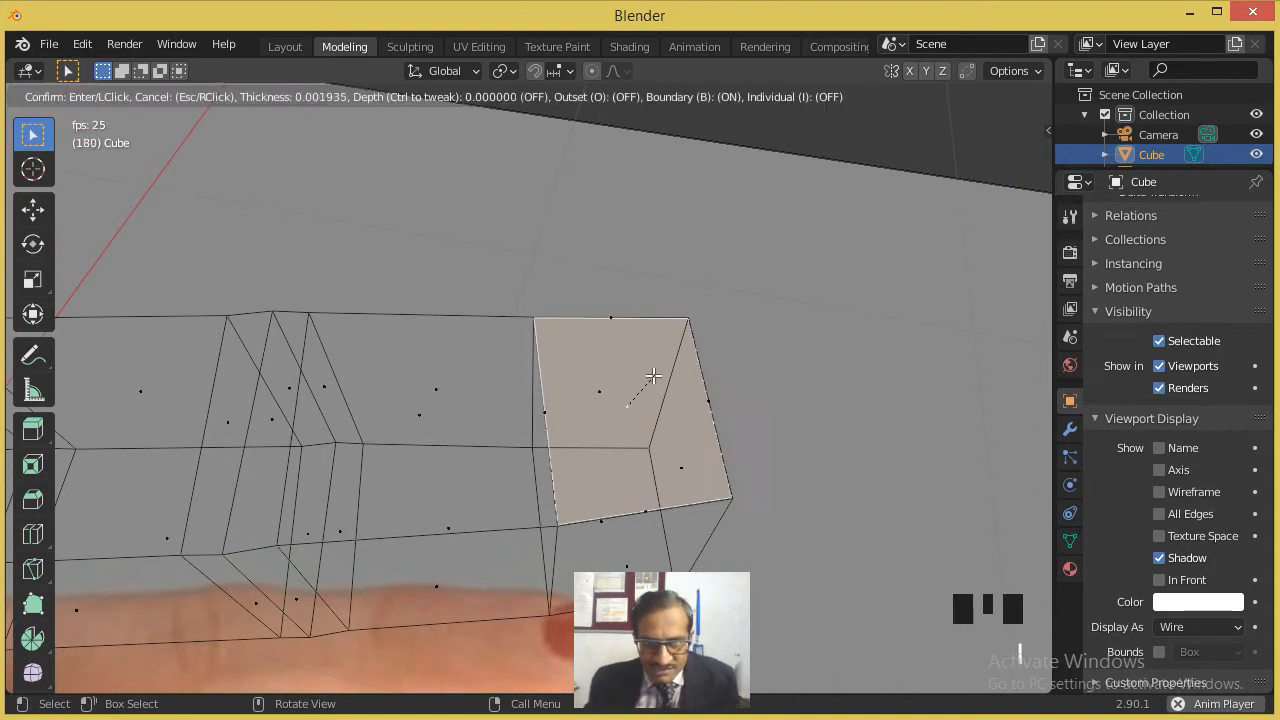
pyautogui.click(644, 385)
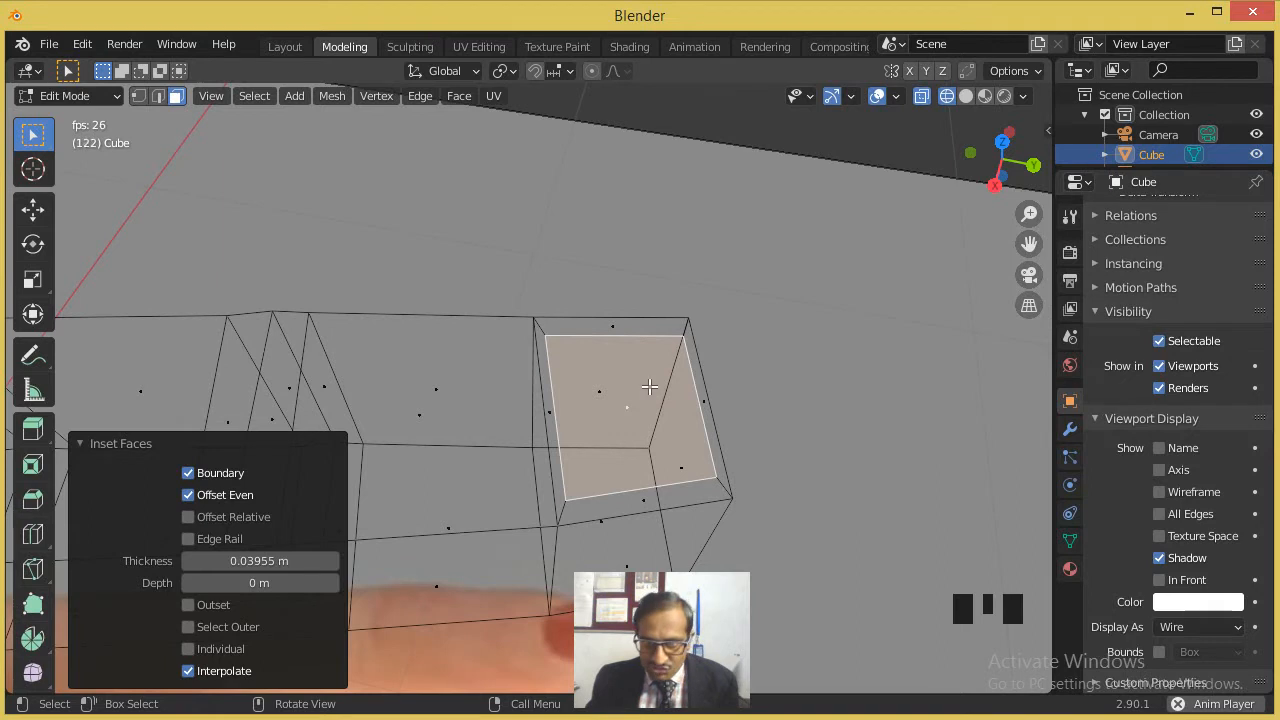
# Step: Extrude the inset nail face about 0.013 m down into the fingertip and scale it to about 0.93
pyautogui.press('e')
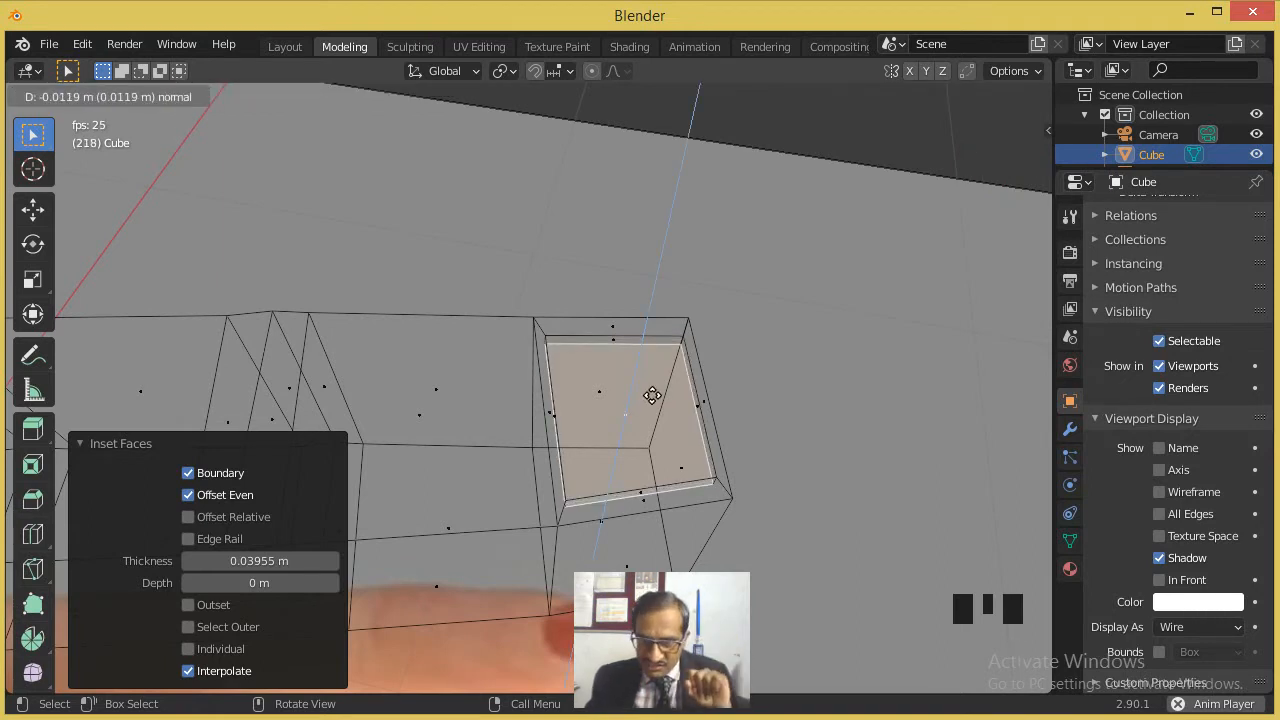
pyautogui.click(652, 395)
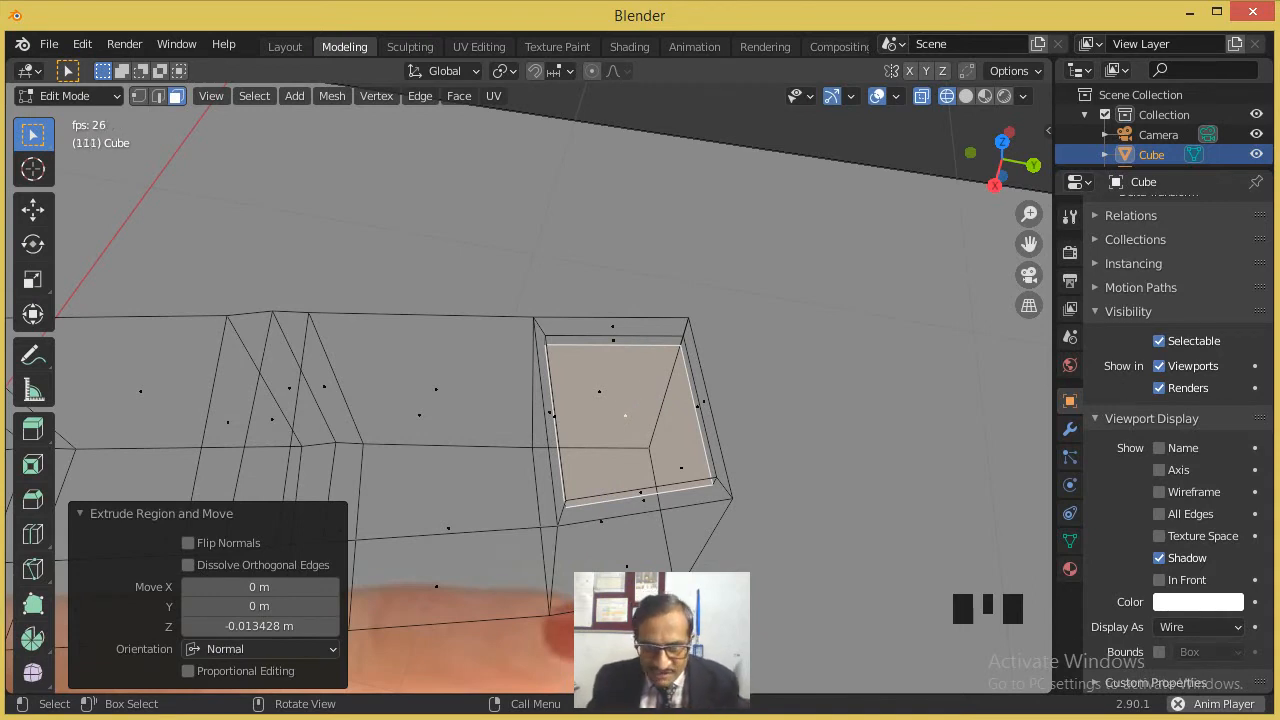
pyautogui.press('s')
pyautogui.click(612, 388)
pyautogui.moveTo(613, 392); pyautogui.dragTo(605, 385, button='middle')
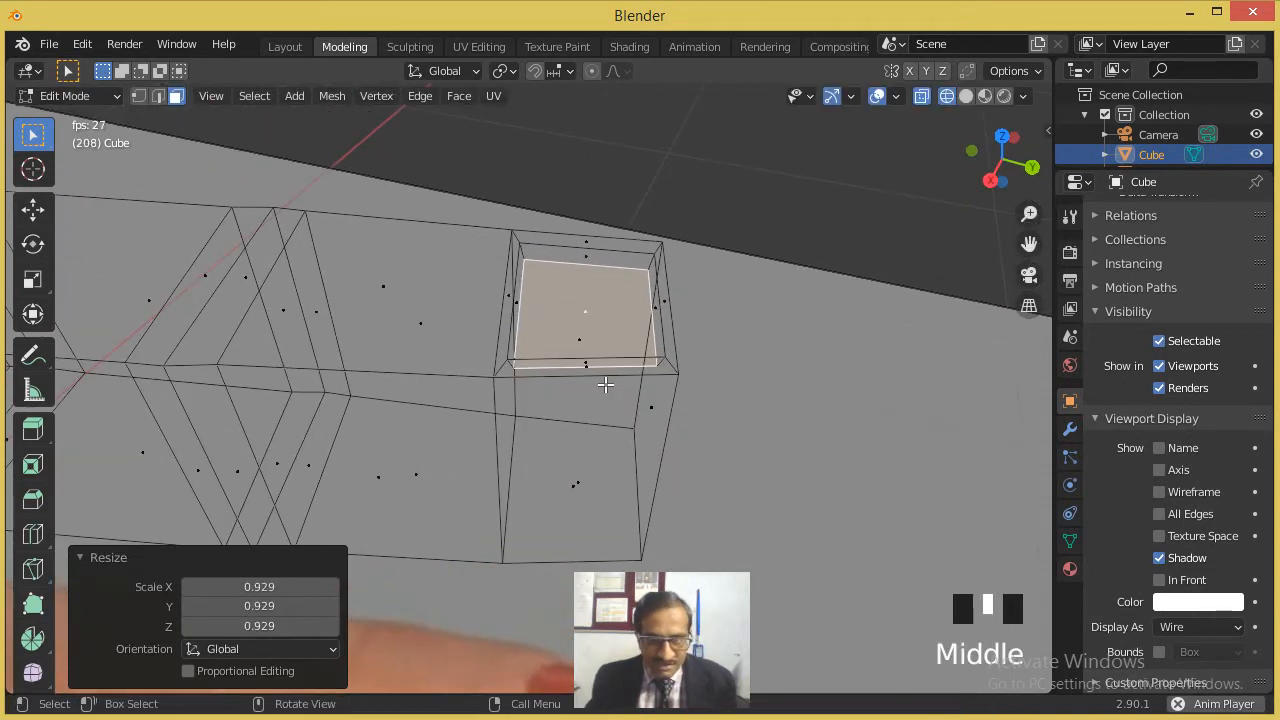
# Step: Extrude the recessed nail face up about 0.008 m, and extrude it slightly upward once more to give the nail thickness
pyautogui.press('e')
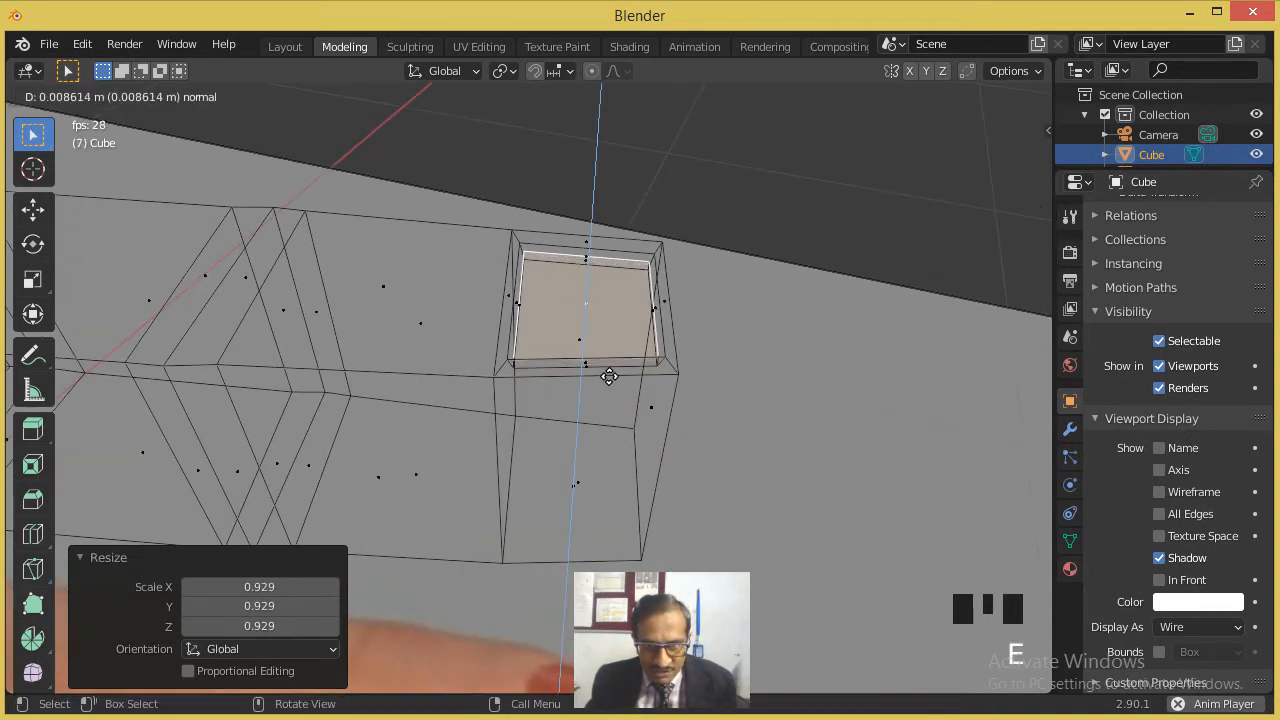
pyautogui.click(609, 375)
pyautogui.press('e')
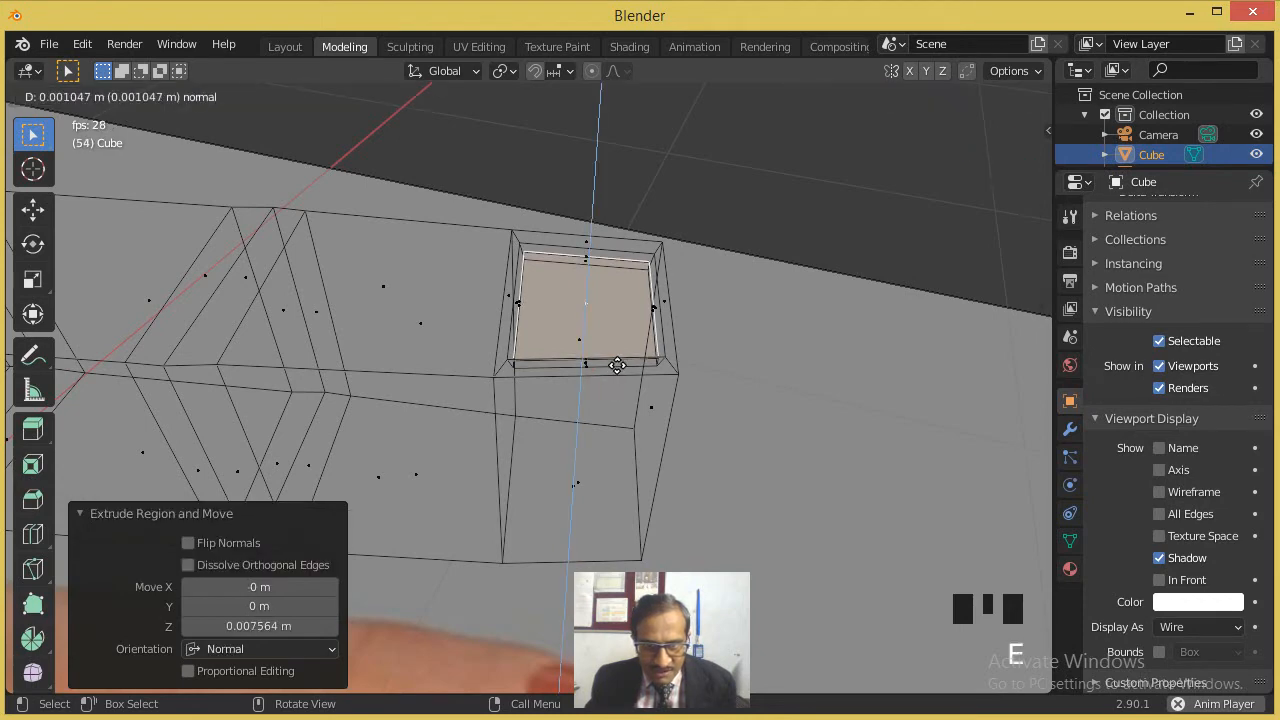
pyautogui.click(617, 364)
# Step: Extrude the nail's thin front face about 0.086 m outward past the fingertip
pyautogui.moveTo(611, 363); pyautogui.dragTo(590, 350, button='middle')
pyautogui.click(486, 263)
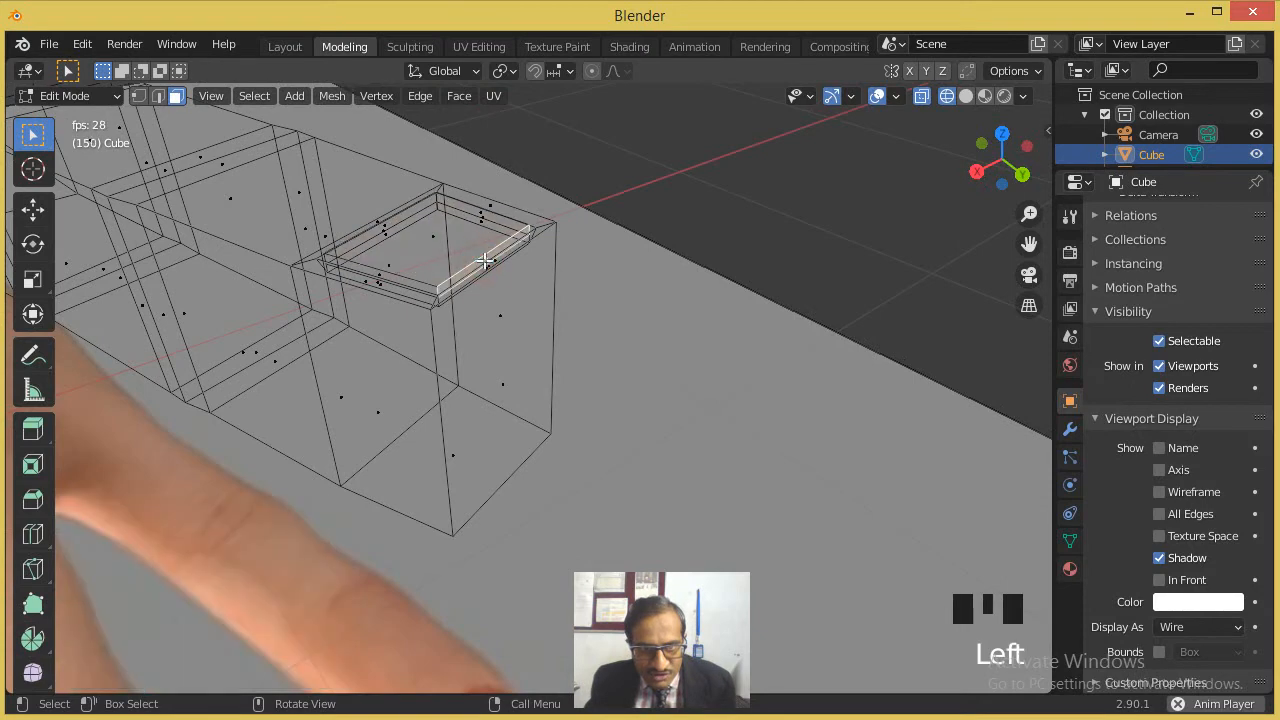
pyautogui.press('e')
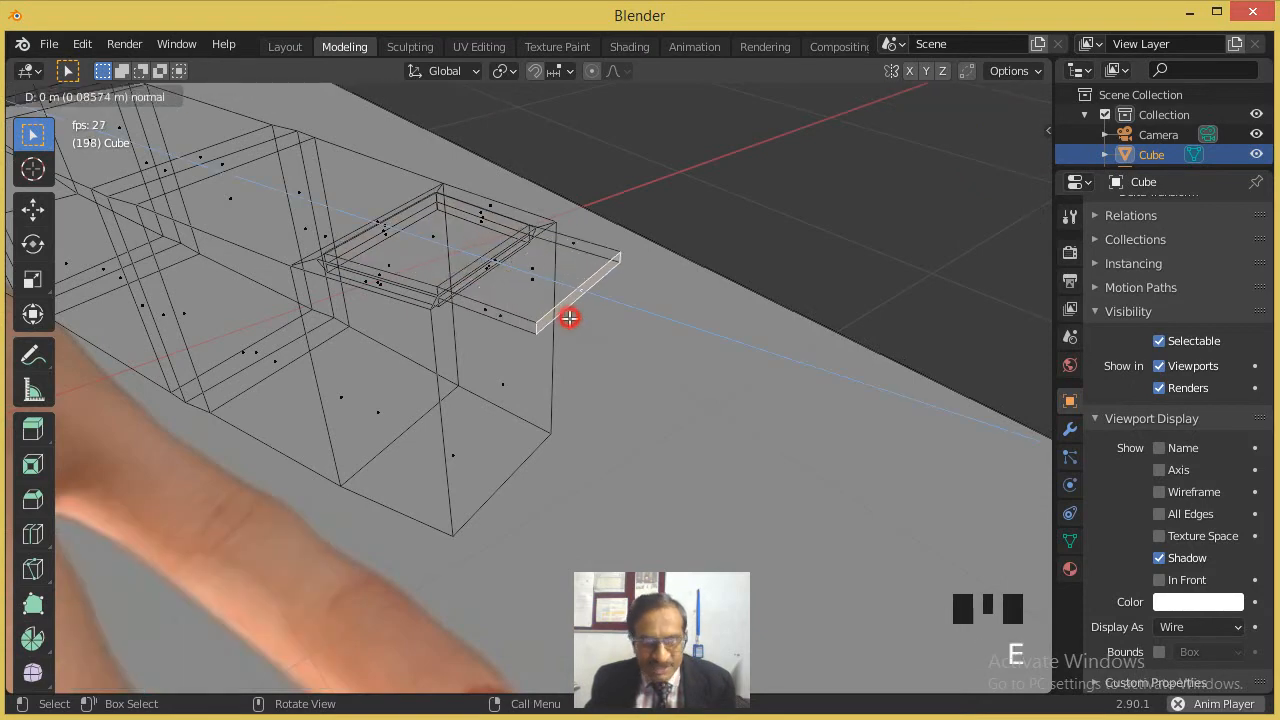
pyautogui.click(572, 318)
# Step: Narrow the nail's front end in top view by moving its two outer corners inward
pyautogui.click(137, 95)
pyautogui.scroll(2, 565, 328)
pyautogui.press('KP_7')
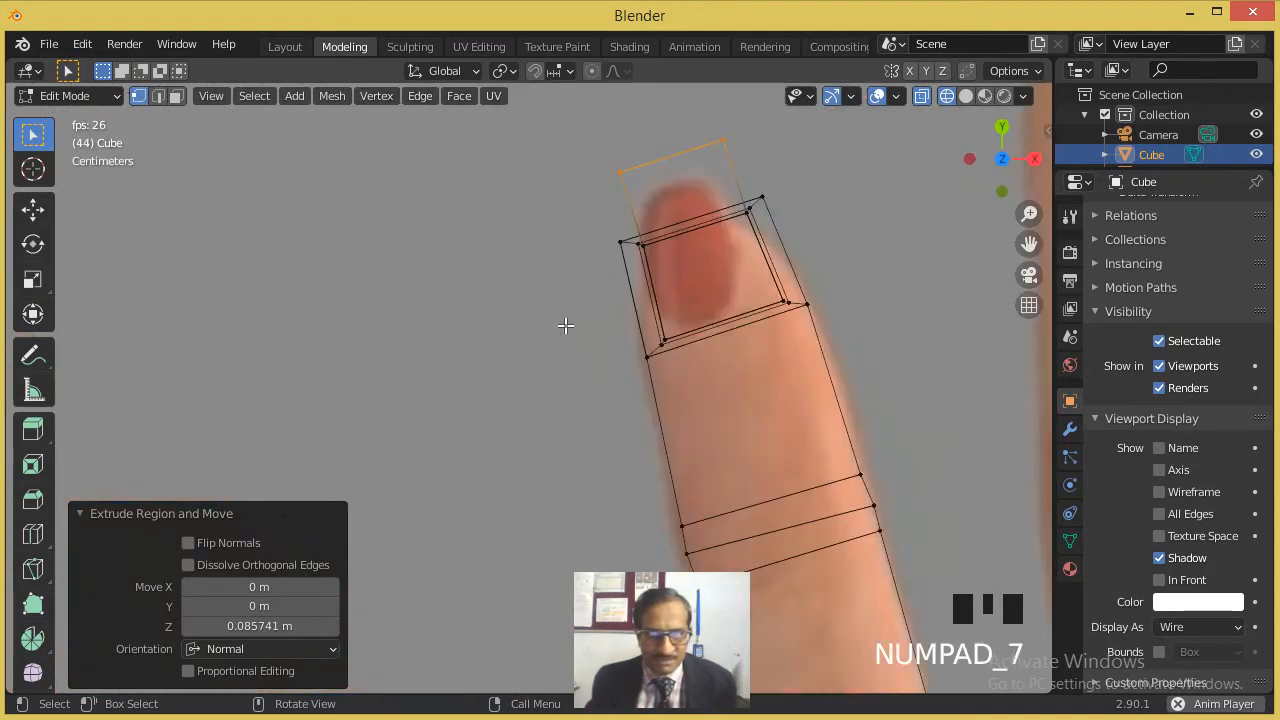
pyautogui.click(618, 165)
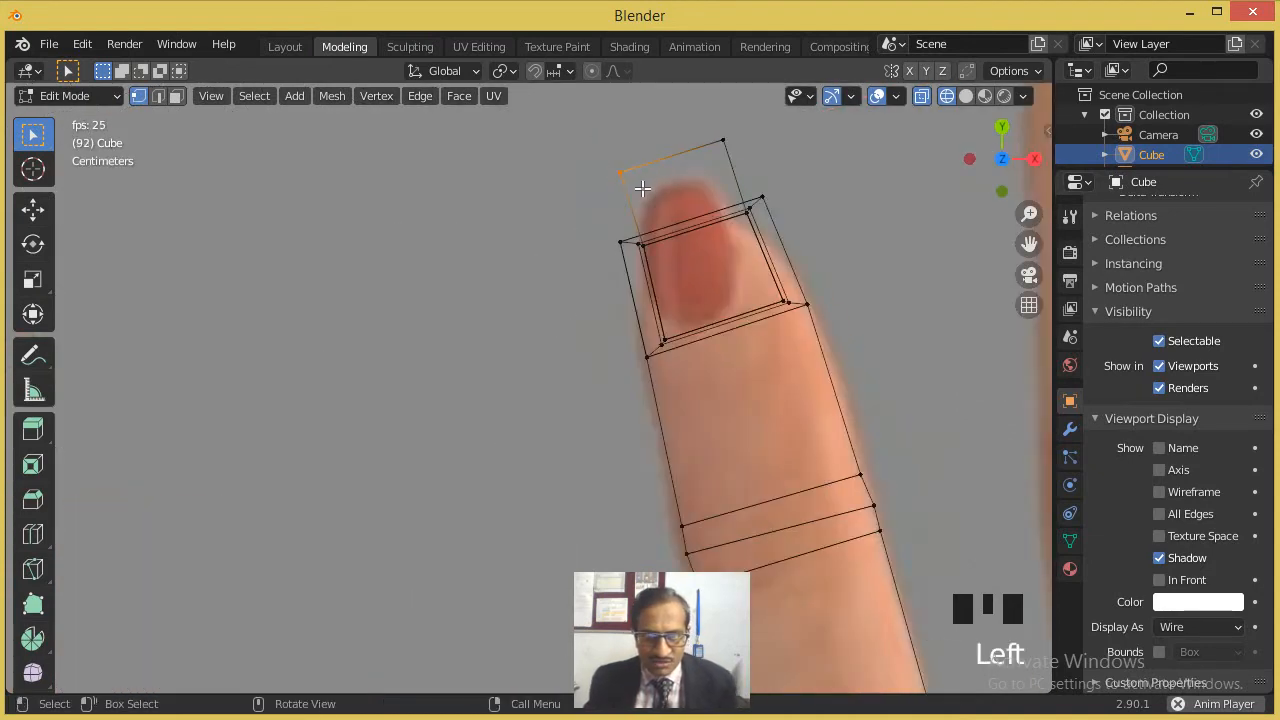
pyautogui.press('g')
pyautogui.click(665, 174)
pyautogui.click(700, 133)
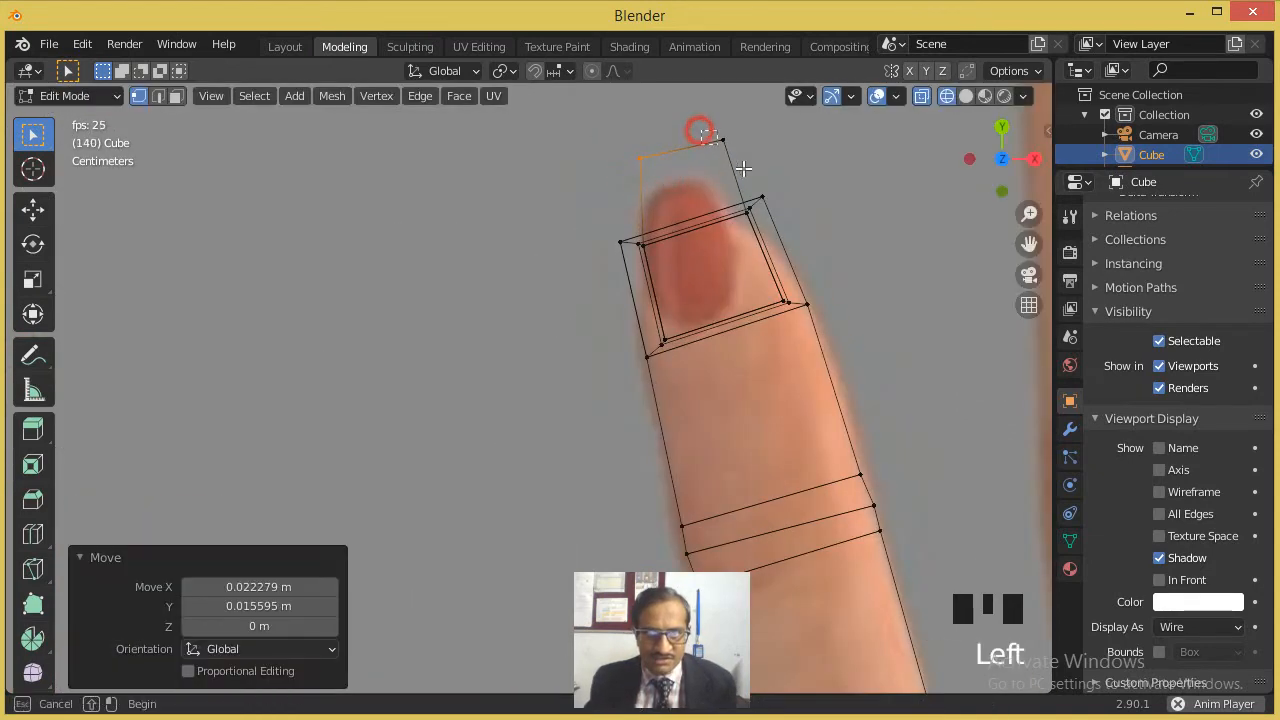
pyautogui.press('g')
pyautogui.click(733, 173)
# Step: Move both front corners of the nail back about 0.032 m to meet the reference nail's tip
pyautogui.moveTo(594, 134); pyautogui.dragTo(740, 182)
pyautogui.press('g')
pyautogui.click(734, 212)
pyautogui.scroll(-6, 814, 380)
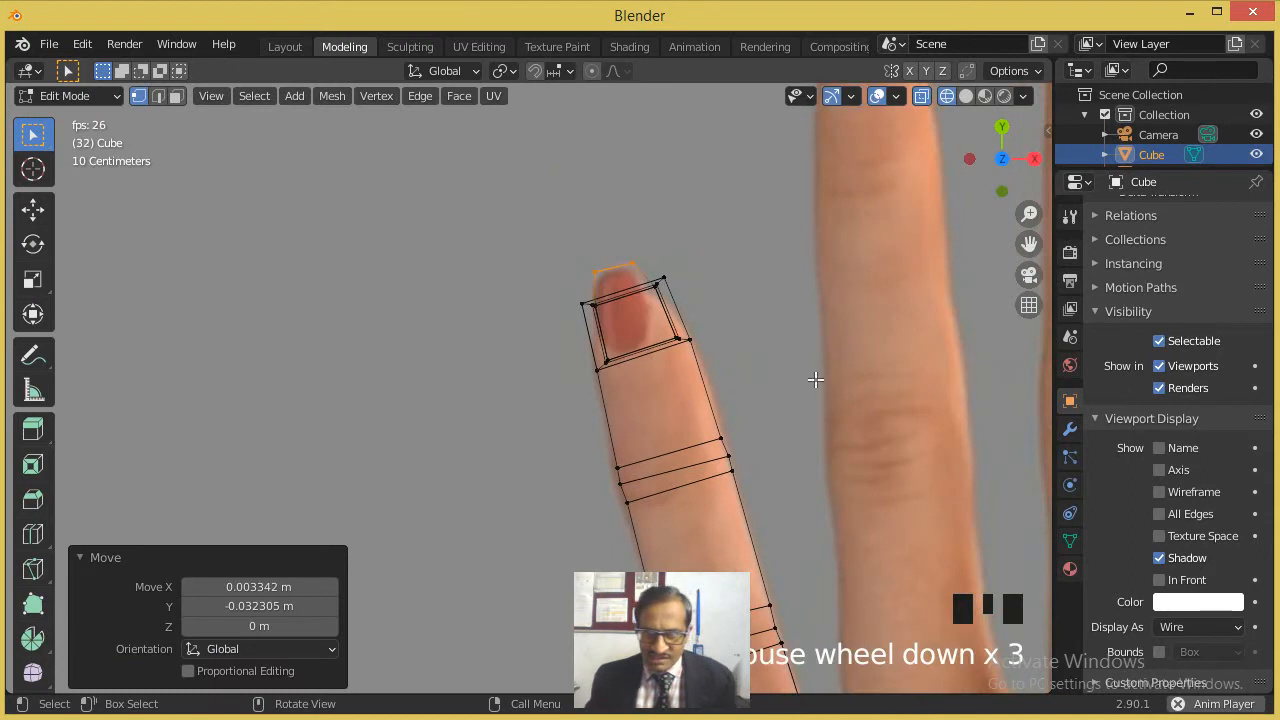
# Step: Set the hand mesh to display as Textured and switch the viewport to Material Preview shading
pyautogui.scroll(-2, 793, 398)
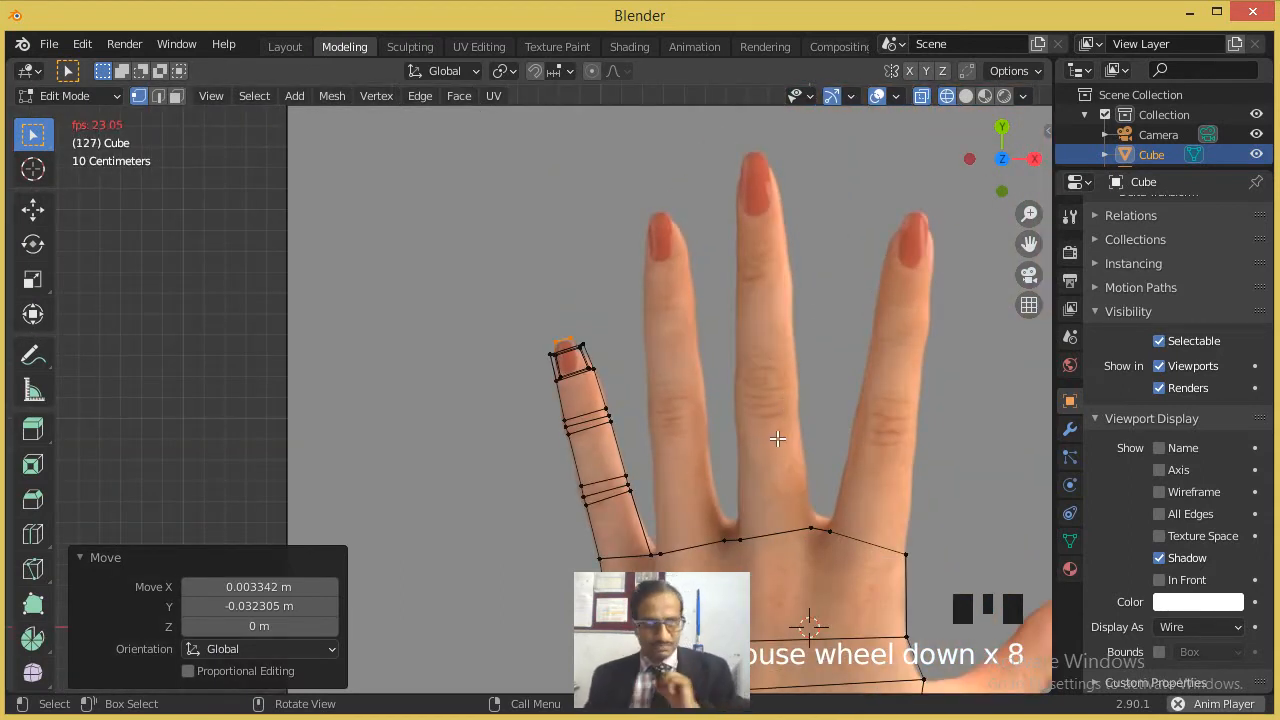
pyautogui.moveTo(775, 451); pyautogui.dragTo(641, 314, button='middle')
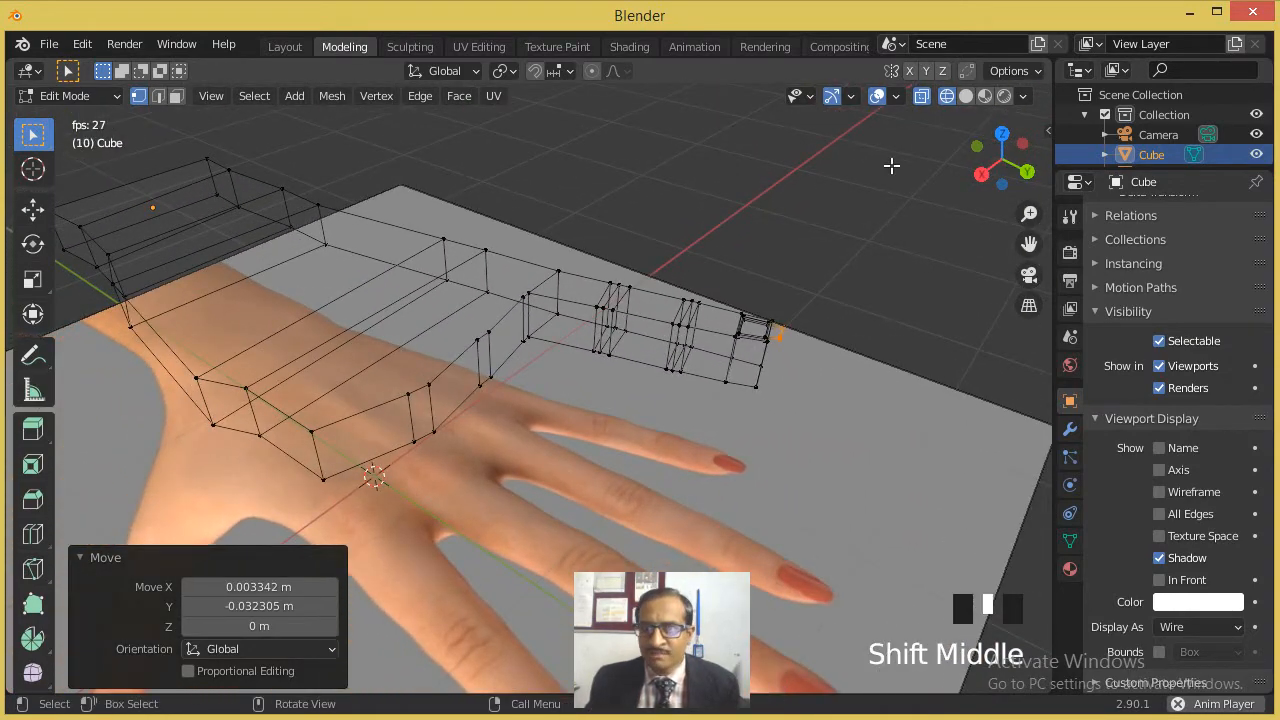
pyautogui.click(965, 100)
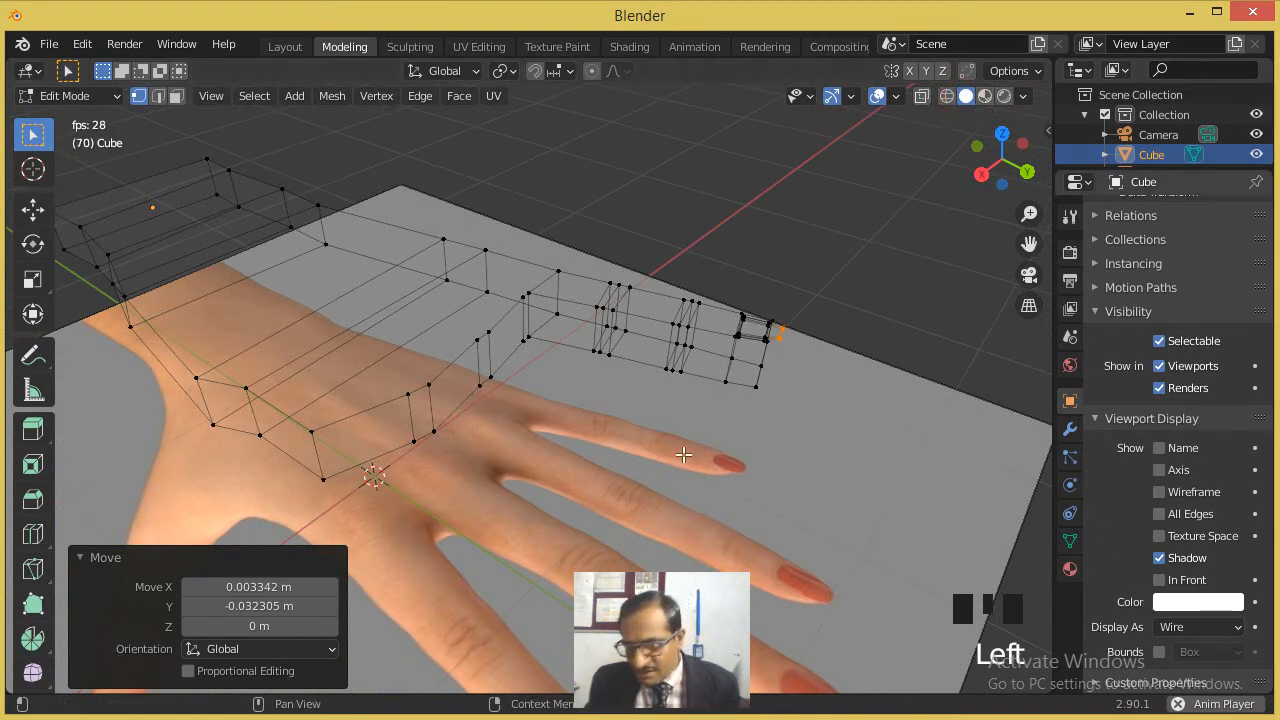
pyautogui.click(1069, 401)
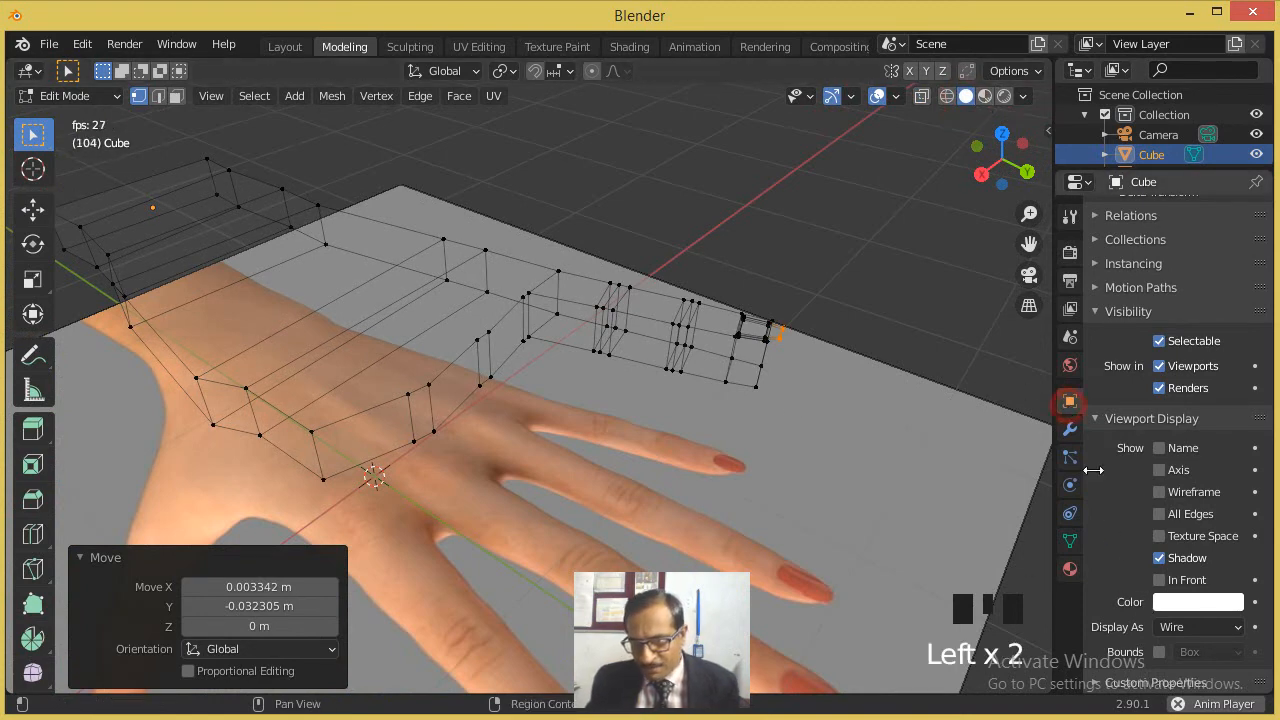
pyautogui.click(1193, 630)
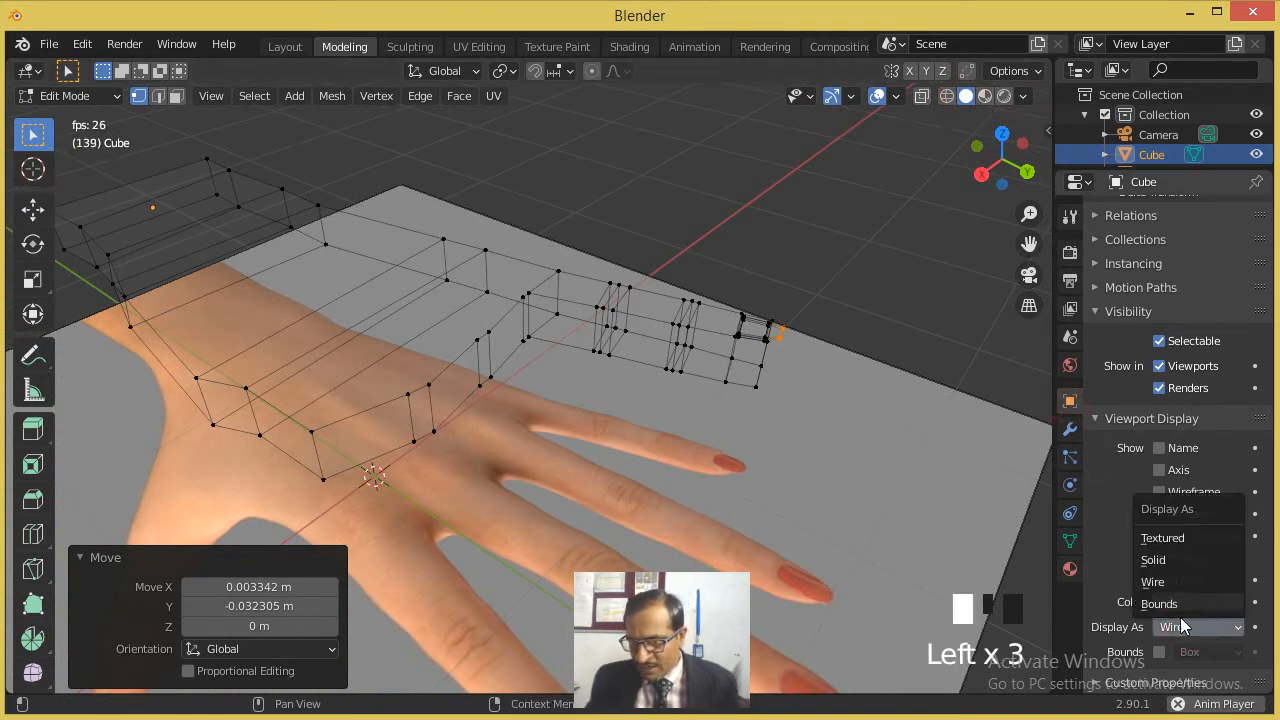
pyautogui.click(1162, 540)
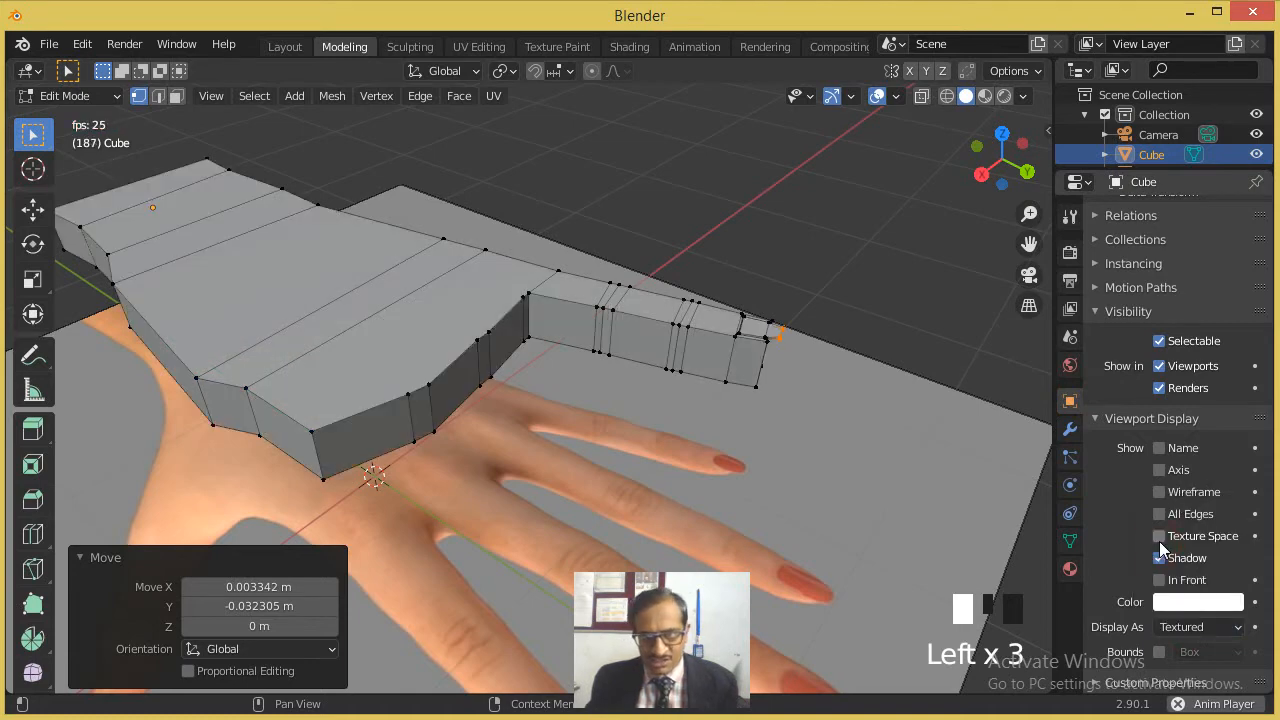
pyautogui.click(985, 97)
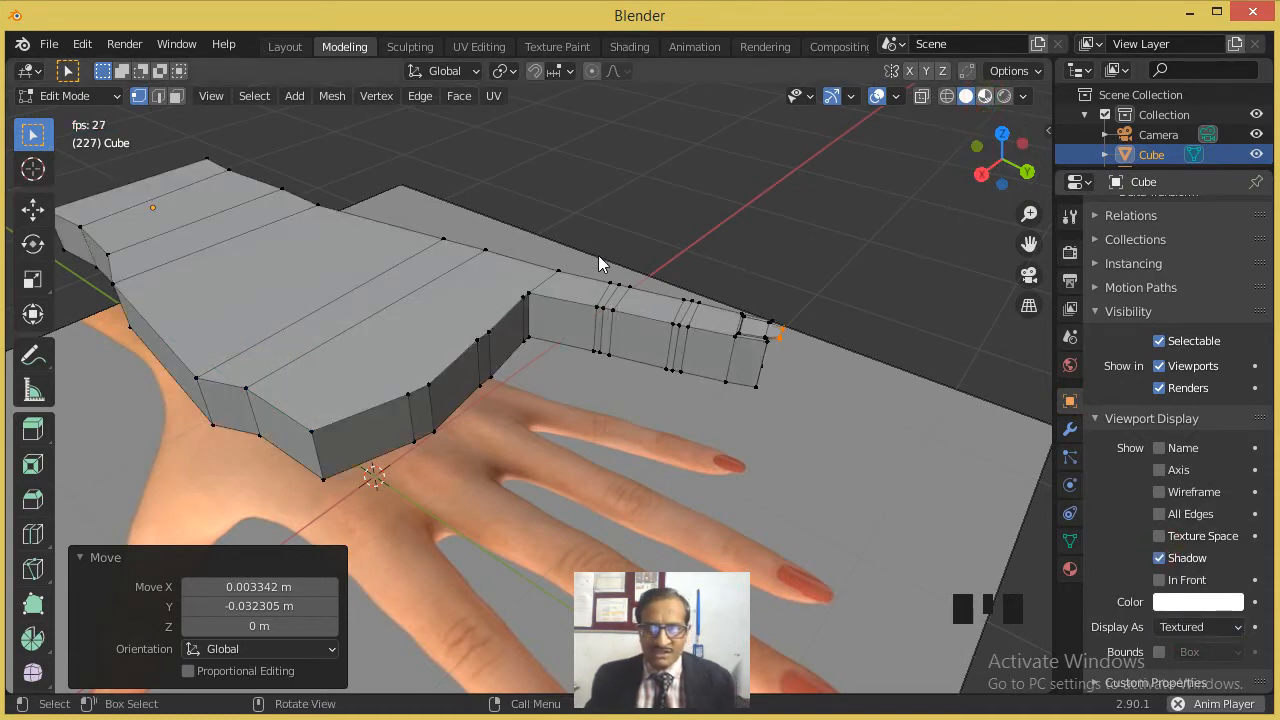
pyautogui.click(982, 96)
# Step: Examine the shaded palm and little finger in Object Mode from several angles
pyautogui.moveTo(706, 210)
pyautogui.mouseDown(button='middle')
pyautogui.moveTo(714, 229)
pyautogui.moveTo(695, 230)
pyautogui.mouseUp(button='middle')
pyautogui.press('Tab')
pyautogui.moveTo(497, 309); pyautogui.dragTo(876, 287, button='middle')
pyautogui.moveTo(941, 279); pyautogui.dragTo(525, 293, button='middle')
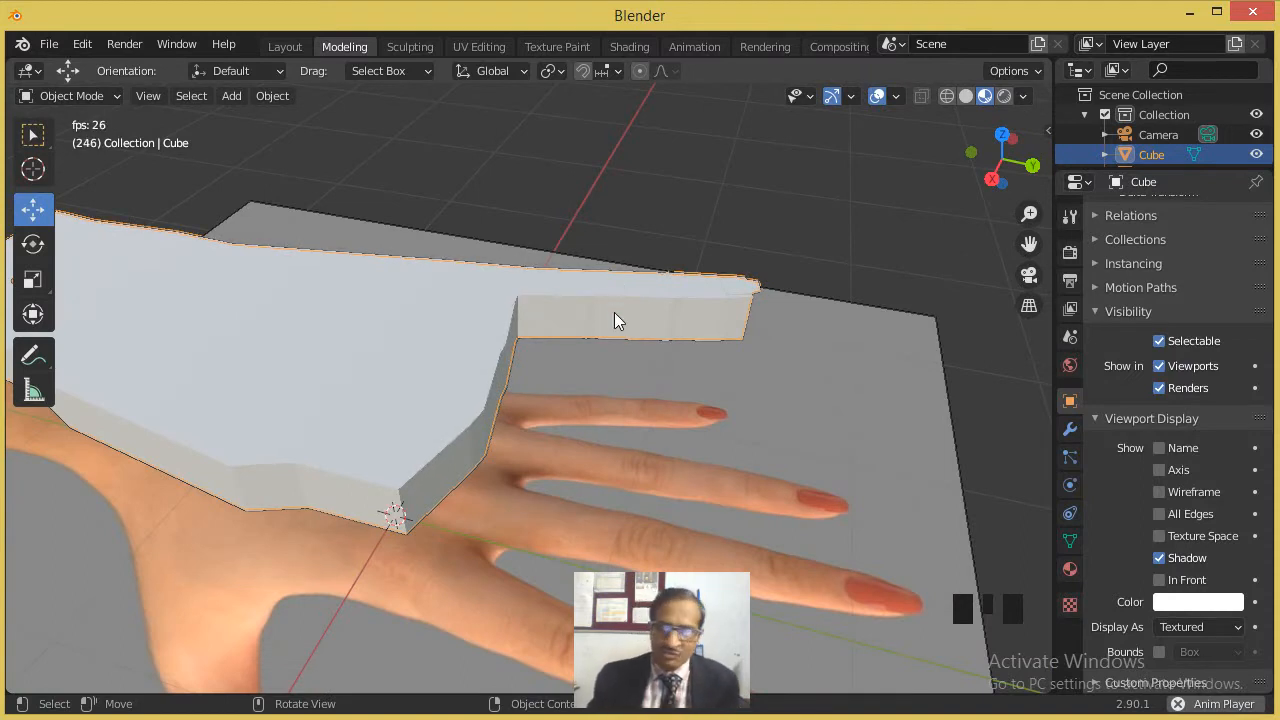
pyautogui.scroll(-3, 549, 360)
pyautogui.moveTo(549, 362); pyautogui.dragTo(518, 337, button='middle')
pyautogui.scroll(2, 518, 337)
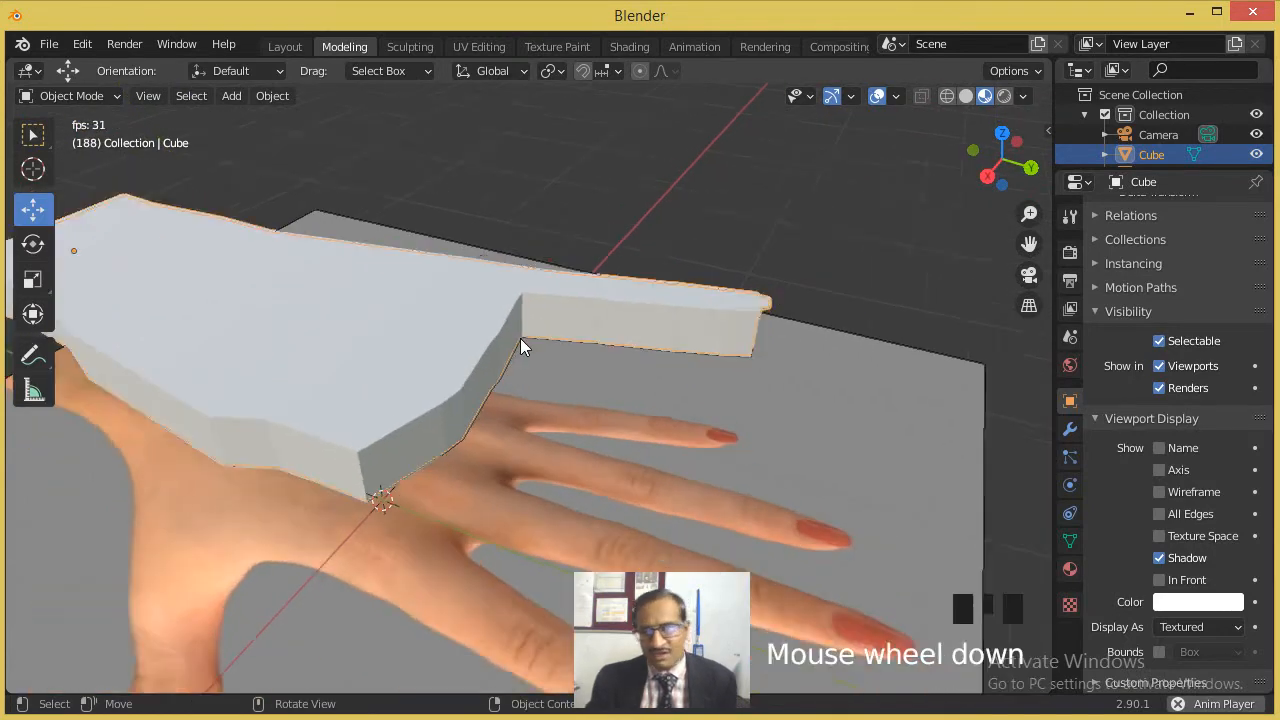
pyautogui.scroll(-2, 519, 338)
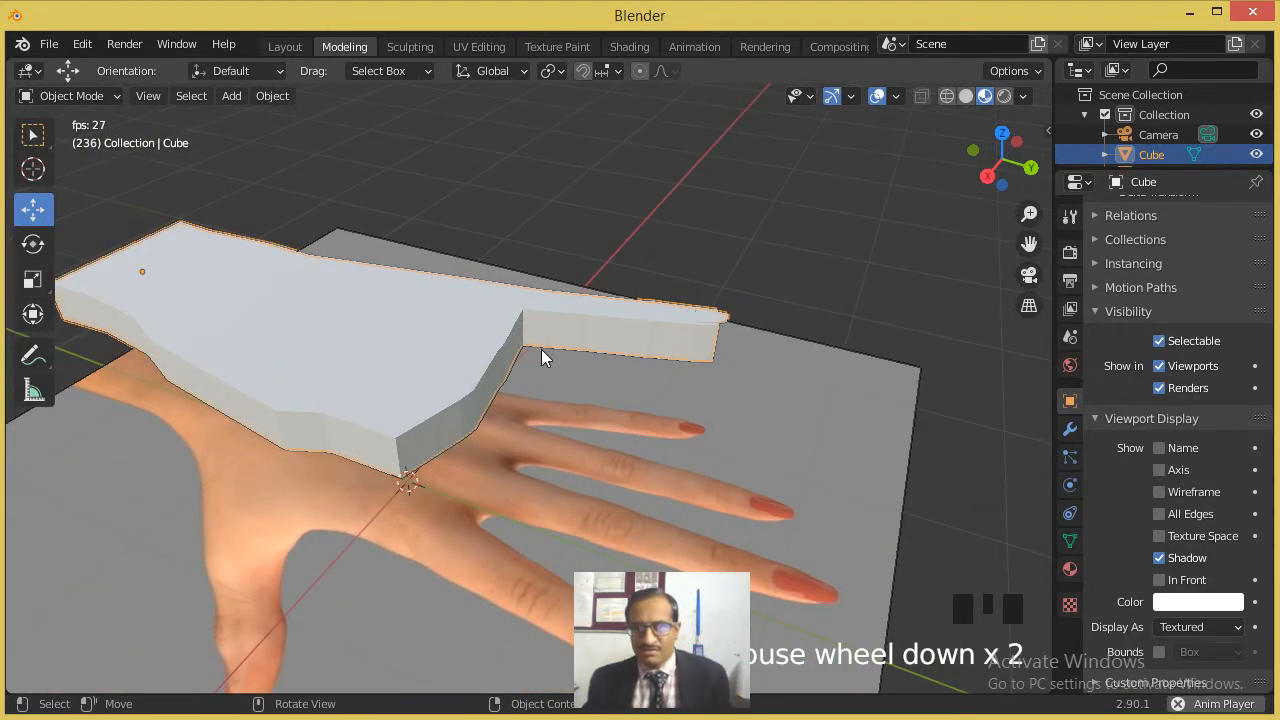
# Step: Return to Edit Mode with face selection and select the palm's front face at the ring finger's base
pyautogui.press('Tab')
pyautogui.moveTo(541, 347); pyautogui.dragTo(523, 337, button='middle')
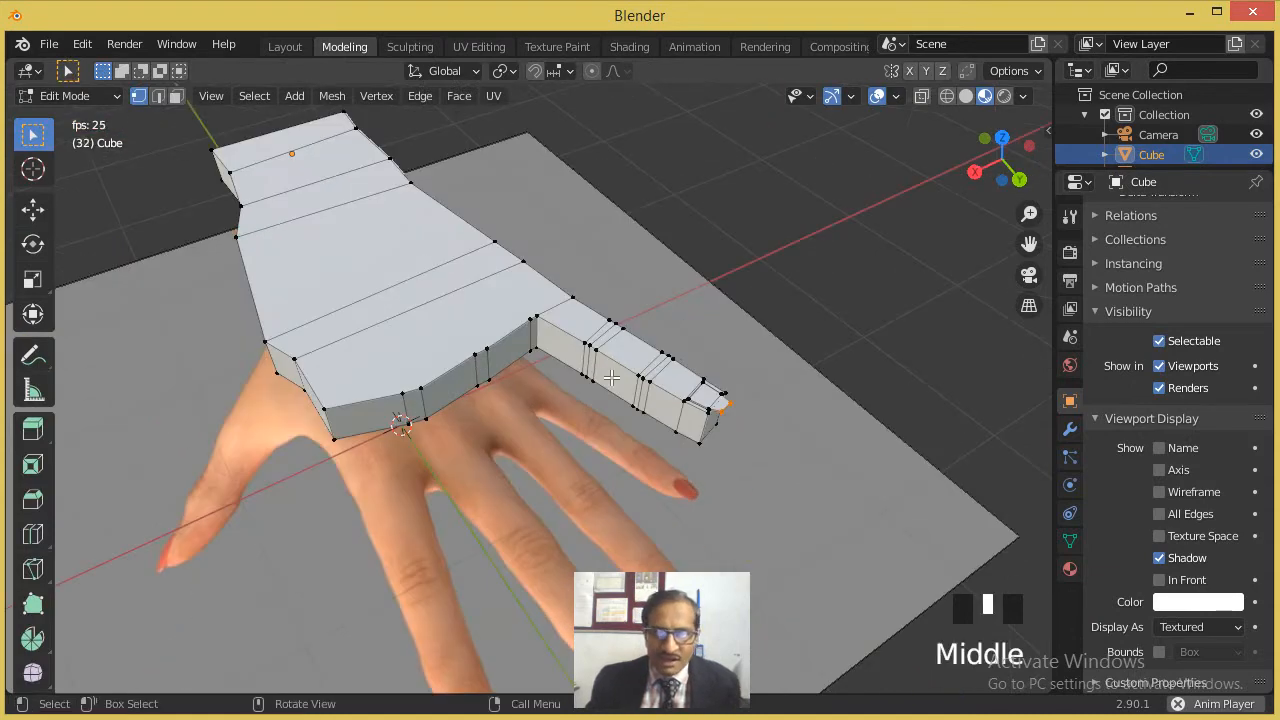
pyautogui.scroll(1, 523, 337)
pyautogui.scroll(1, 523, 337)
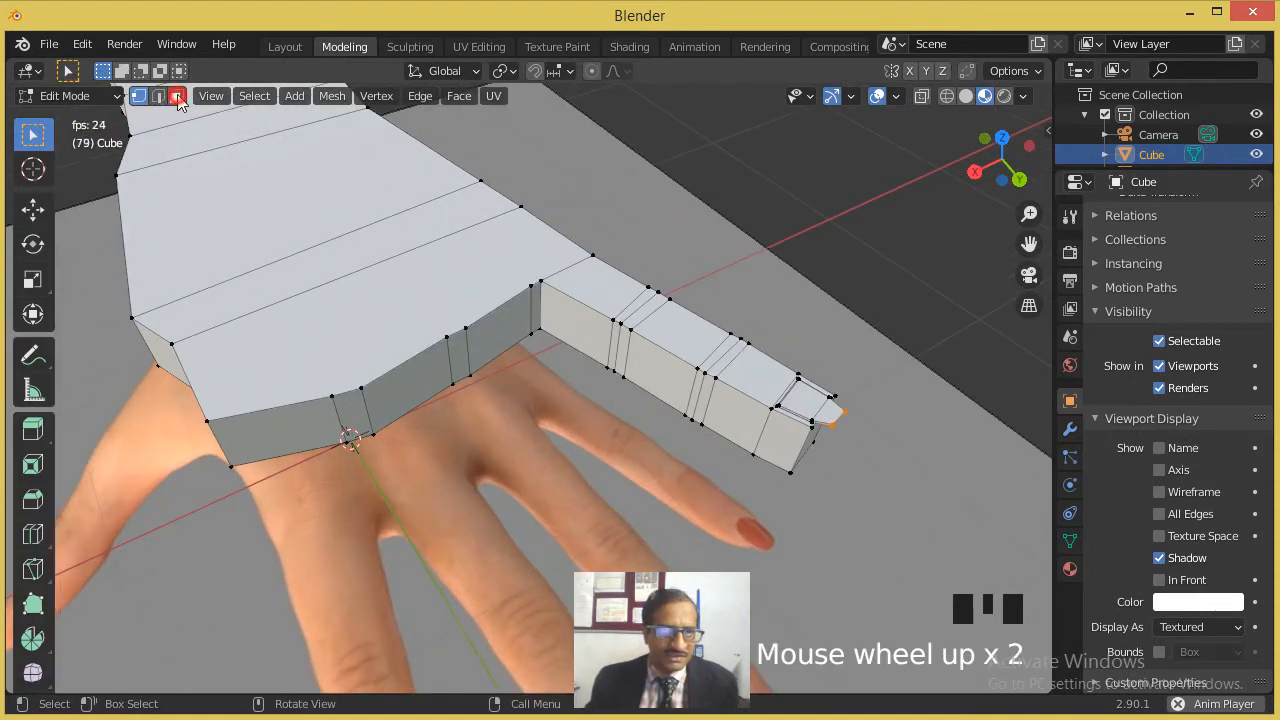
pyautogui.click(176, 95)
pyautogui.click(509, 330)
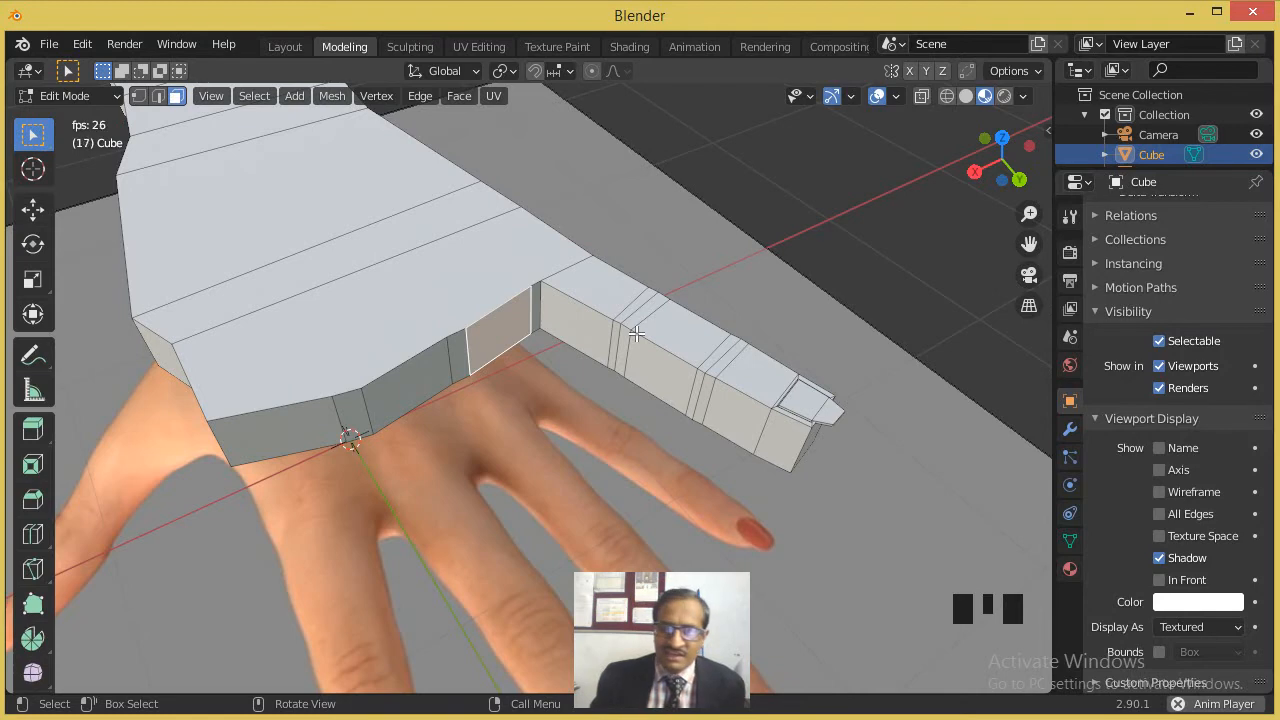
pyautogui.scroll(-2, 635, 347)
pyautogui.keyDown('shift'); pyautogui.moveTo(635, 347); pyautogui.dragTo(613, 259, button='middle'); pyautogui.keyUp('shift')
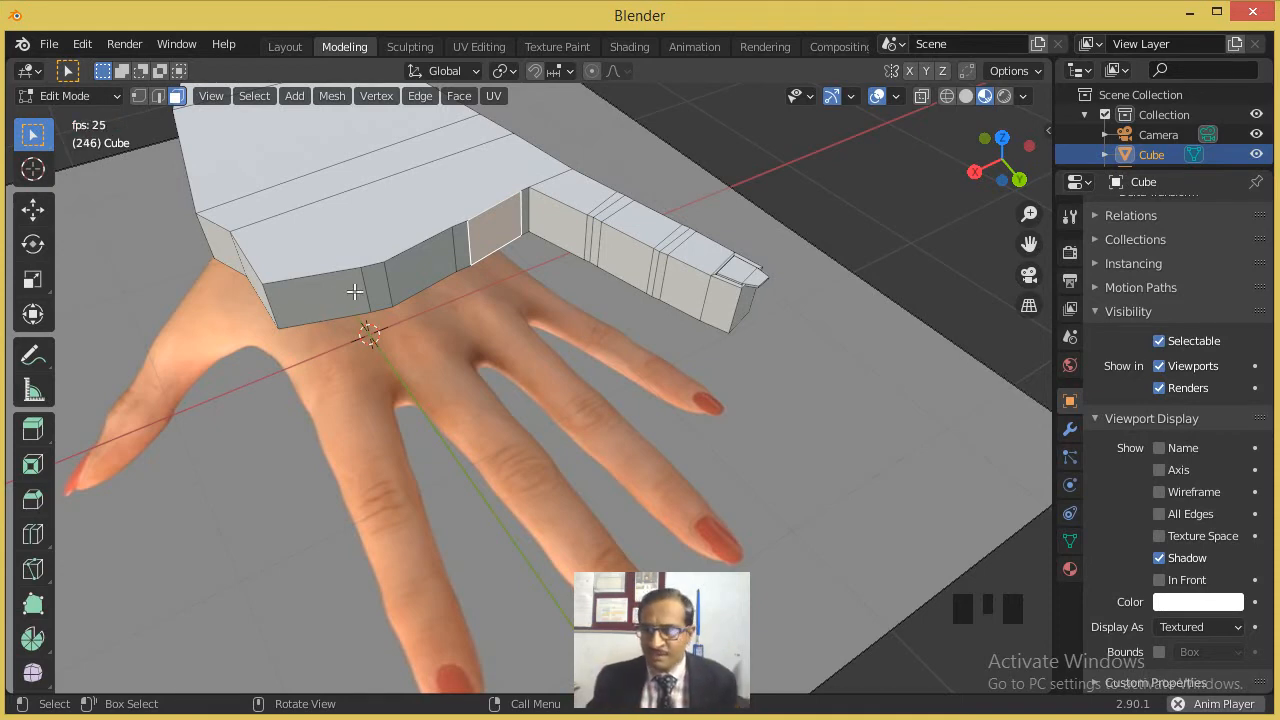
# Step: Set the hand mesh to display as Wire with wireframe viewport shading, seen from the top view
pyautogui.click(1215, 627)
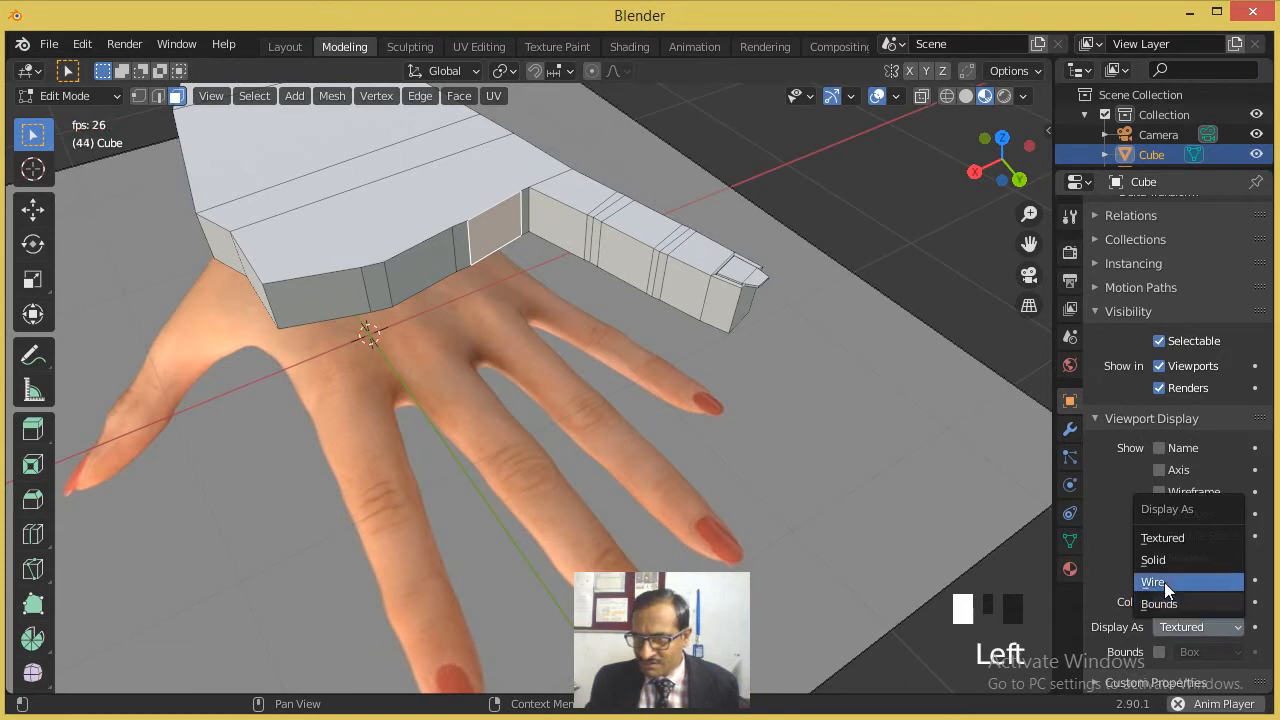
pyautogui.click(1165, 582)
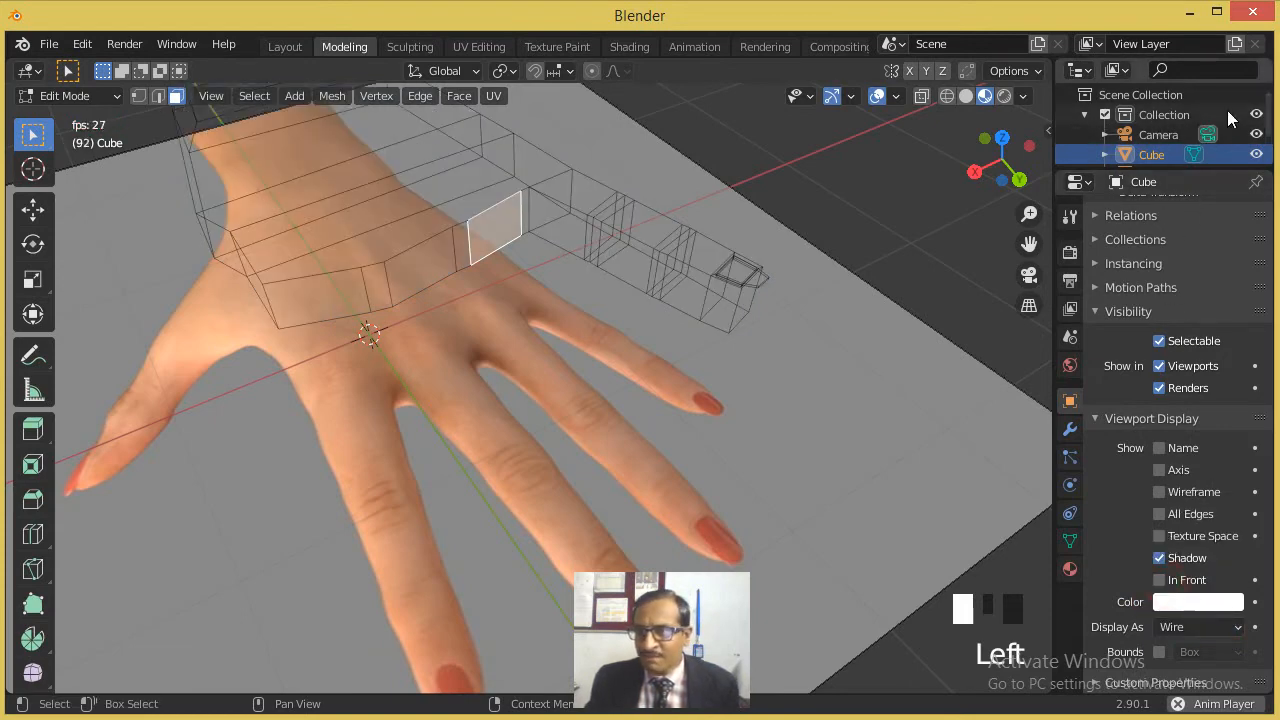
pyautogui.click(946, 97)
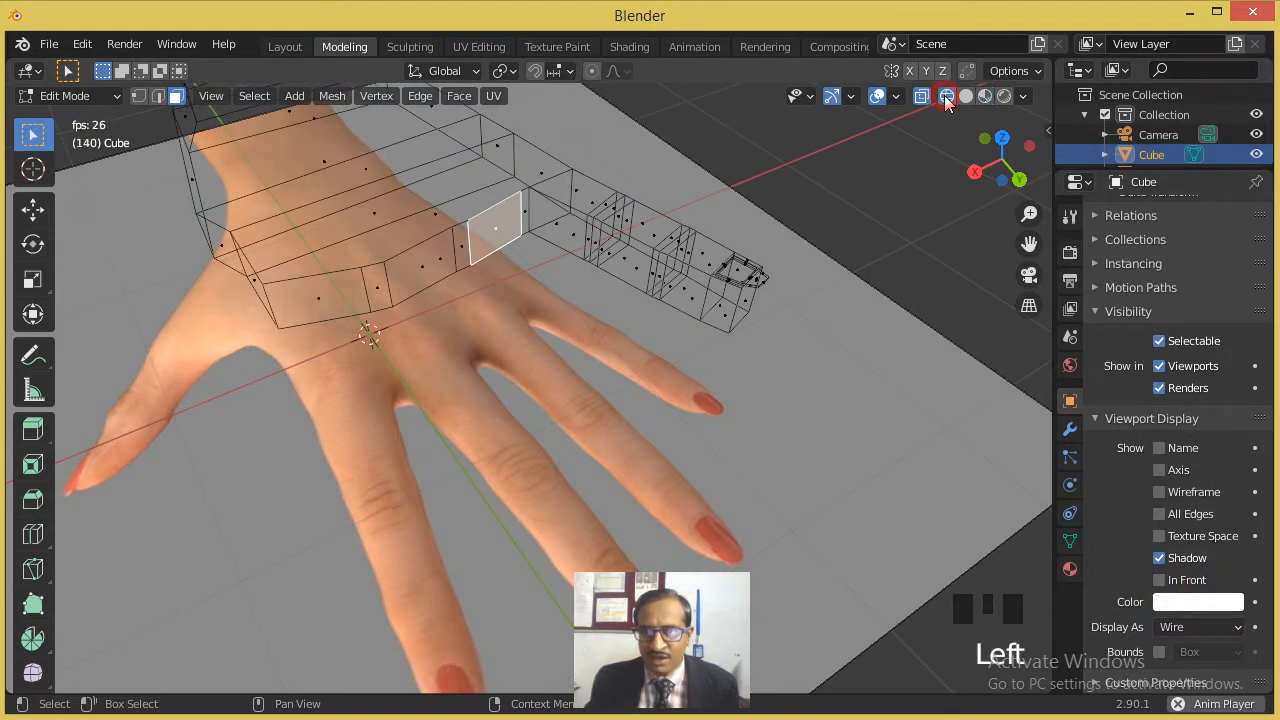
pyautogui.press('KP_7')
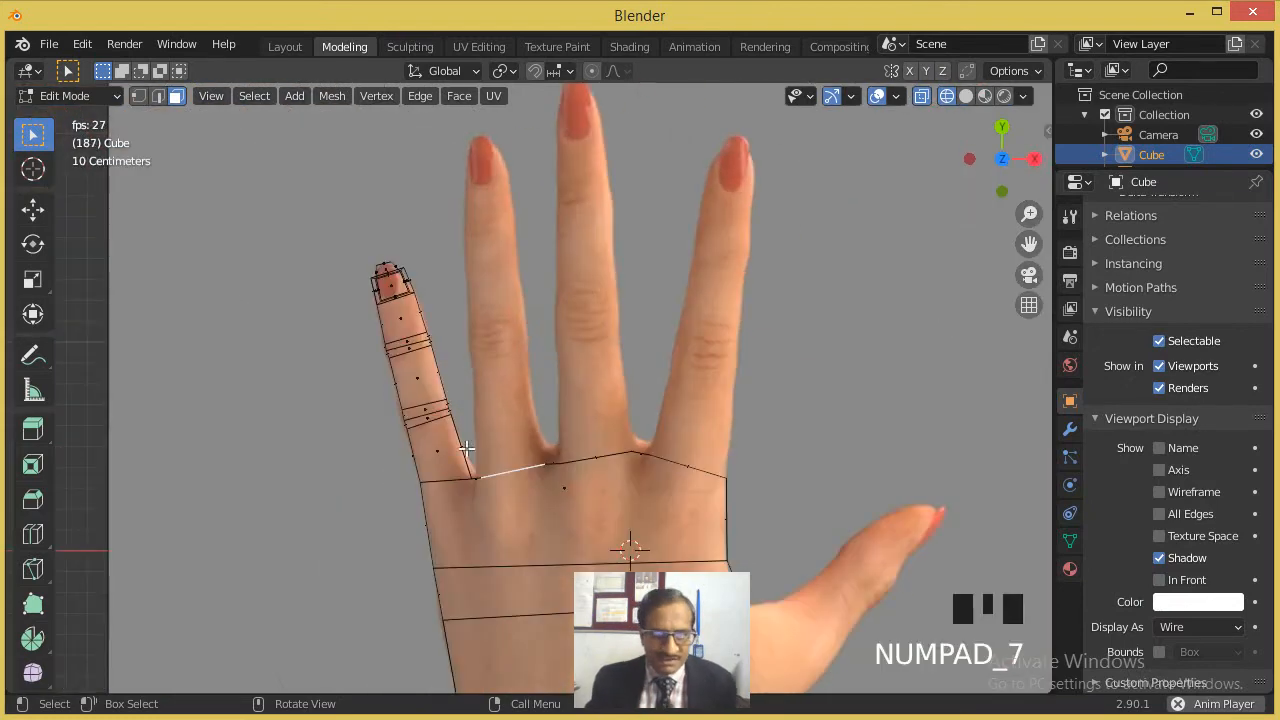
# Step: Select the whole little finger and duplicate it towards the ring finger, about 0.32 m in X and 0.24 m in Y
pyautogui.scroll(2, 364, 390)
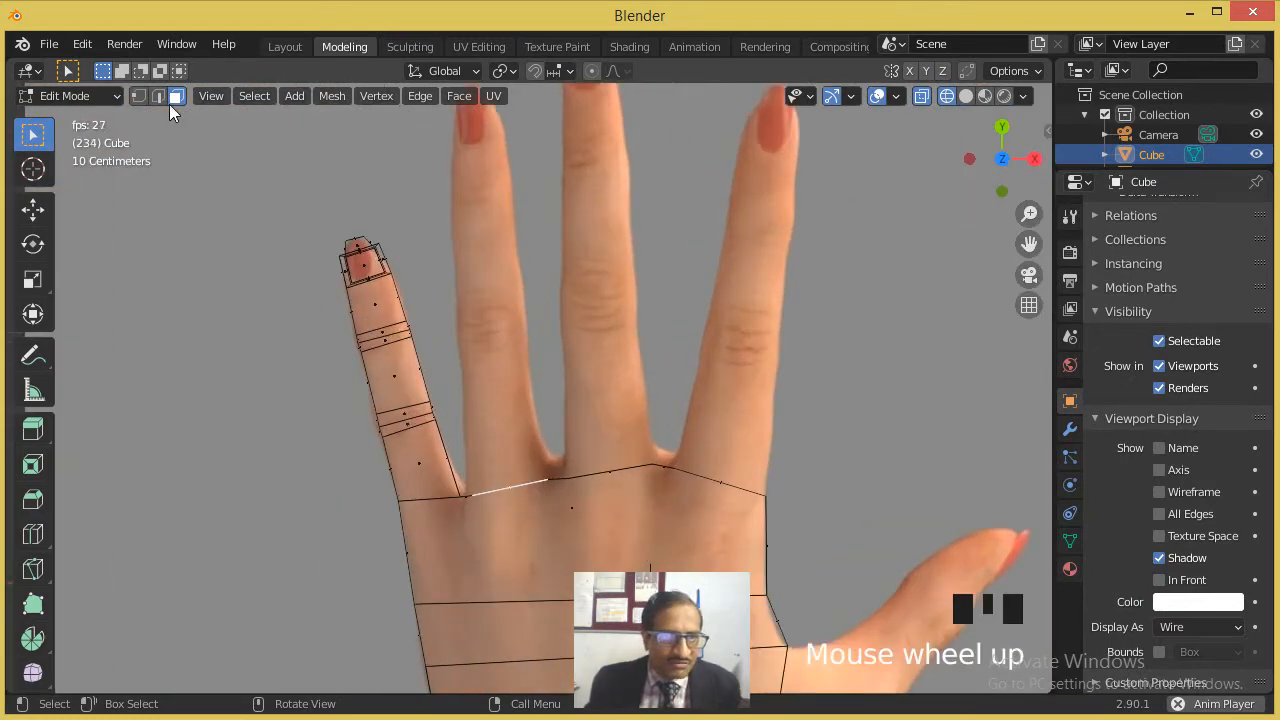
pyautogui.moveTo(266, 197); pyautogui.dragTo(440, 478)
pyautogui.hotkey('shift', 'd')
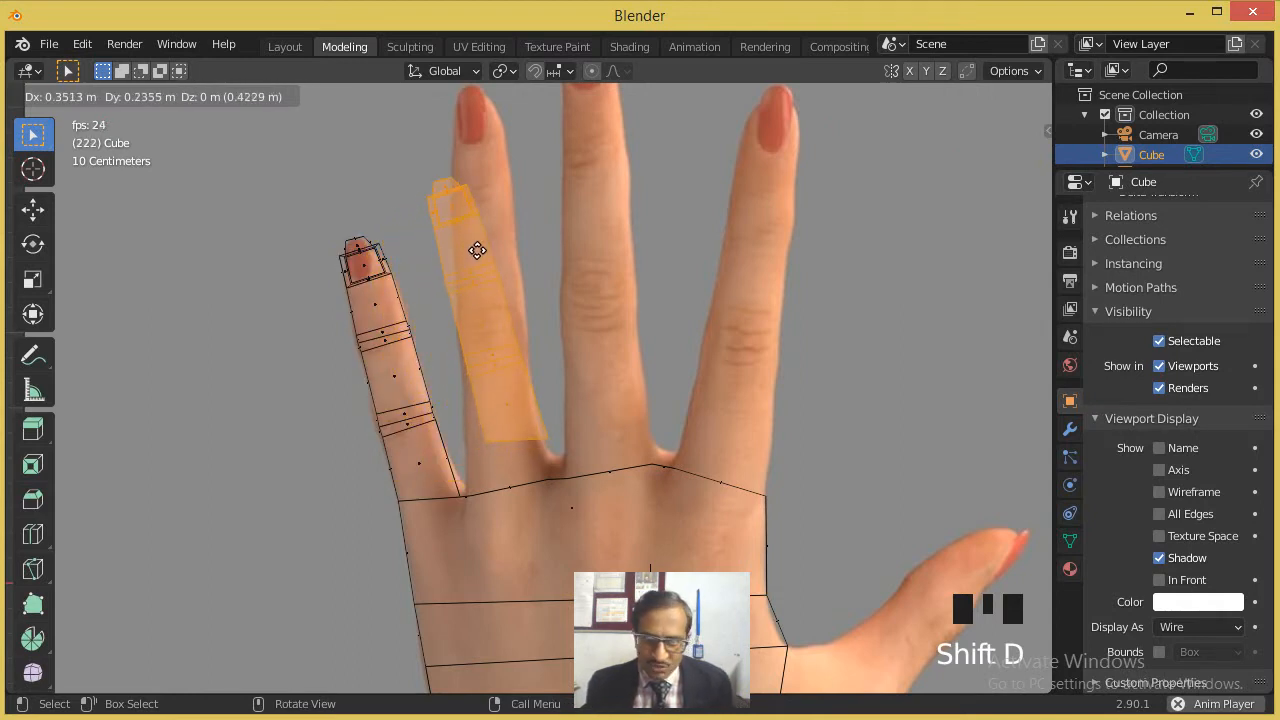
pyautogui.click(467, 250)
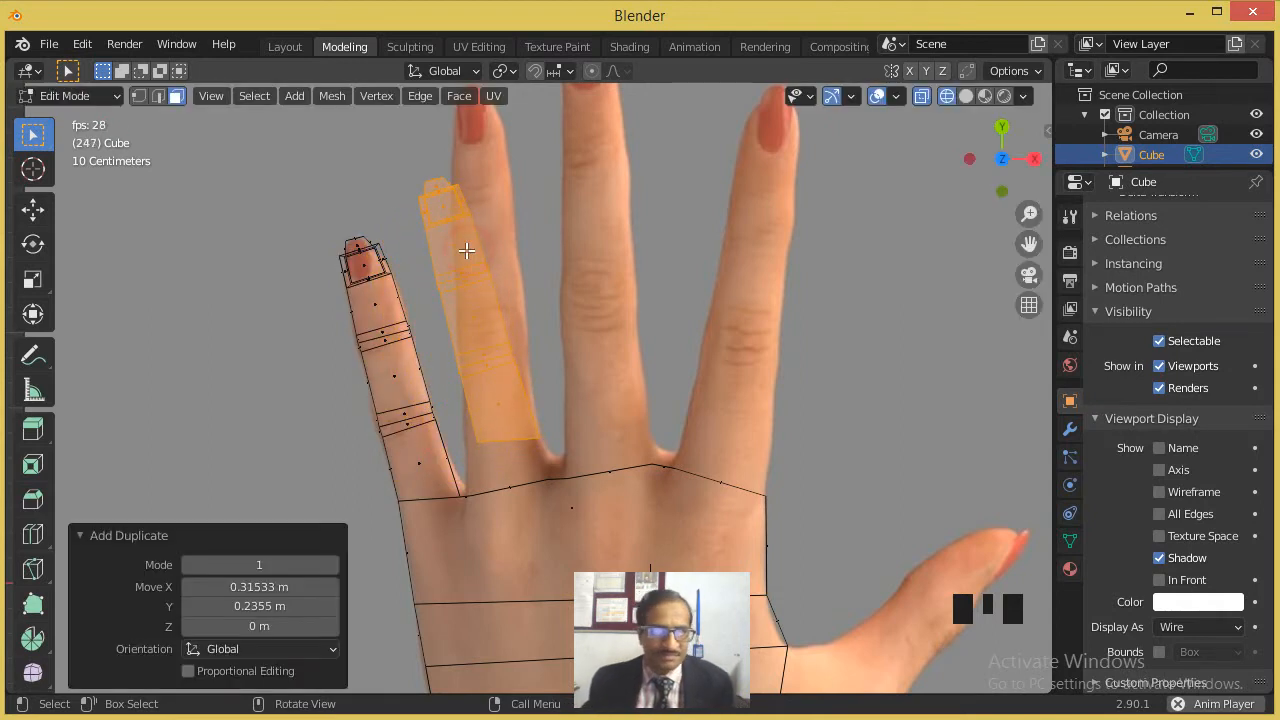
pyautogui.click(33, 243)
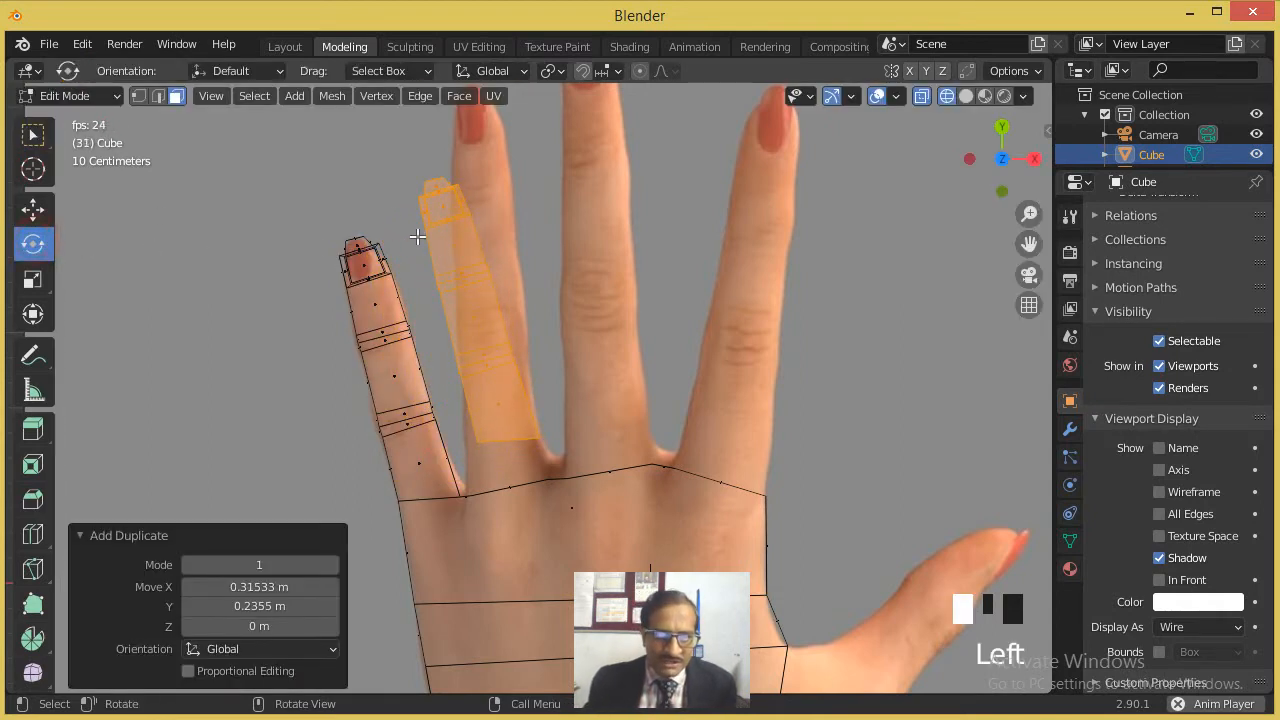
pyautogui.press('e')
pyautogui.rightClick(530, 241)
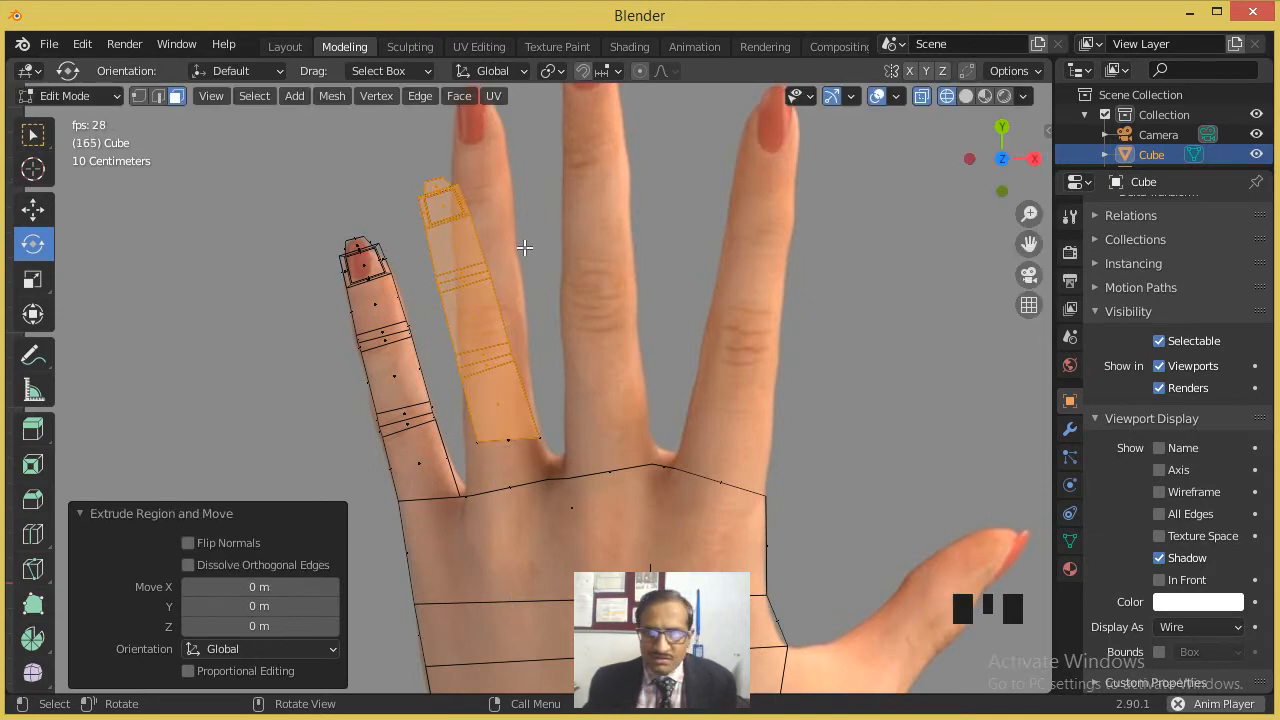
pyautogui.moveTo(634, 341); pyautogui.dragTo(569, 317, button='middle')
pyautogui.press('KP_7')
pyautogui.click(33, 243)
pyautogui.scroll(-7, 640, 398)
pyautogui.scroll(6, 640, 398)
pyautogui.scroll(4, 640, 398)
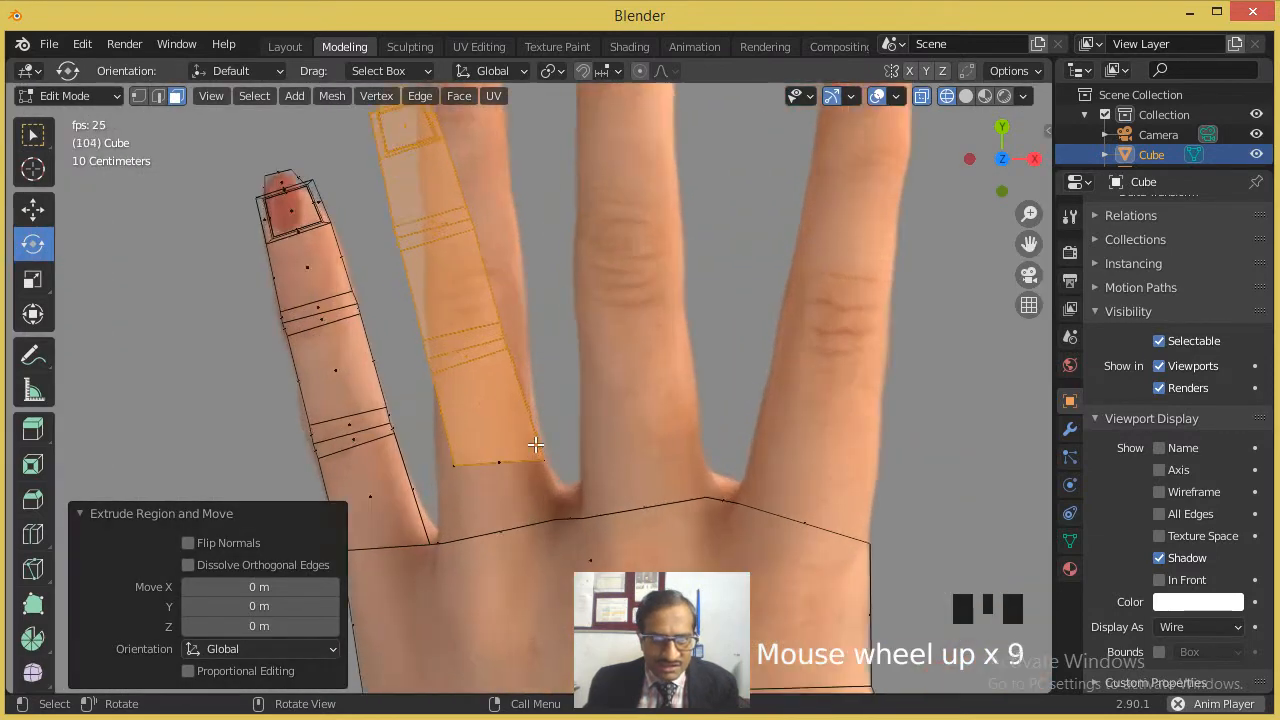
pyautogui.click(33, 208)
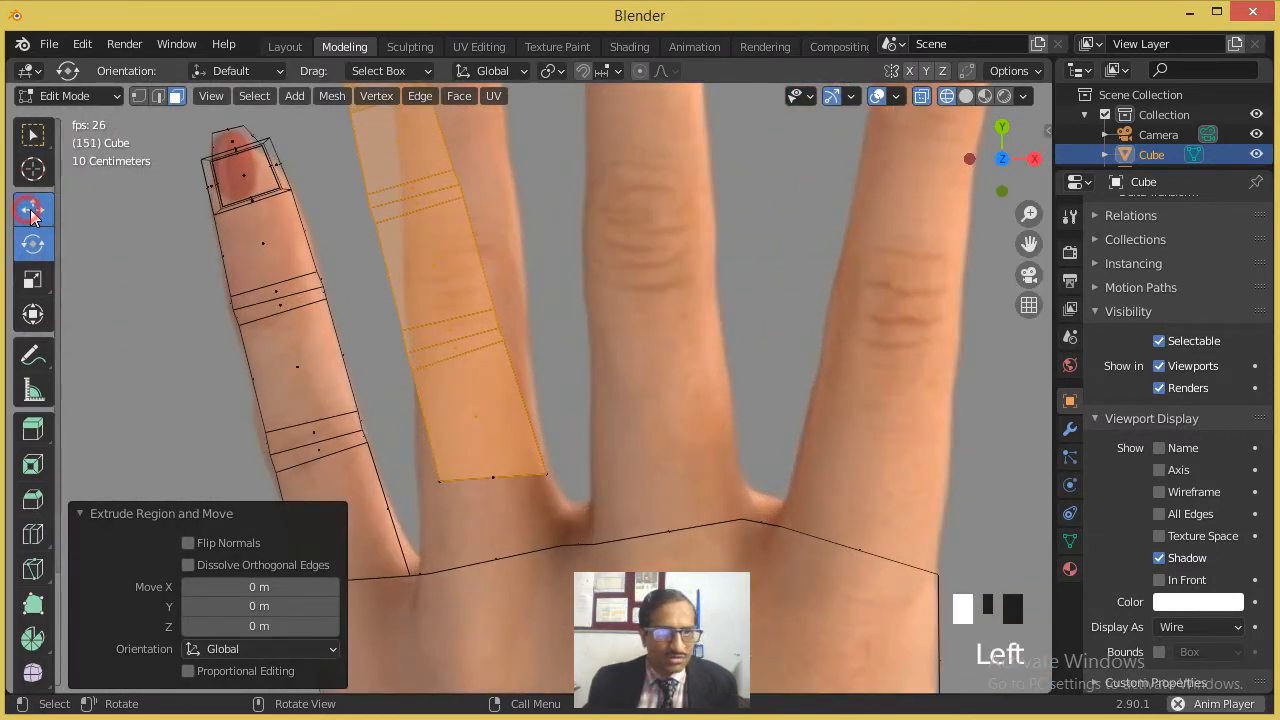
pyautogui.click(33, 243)
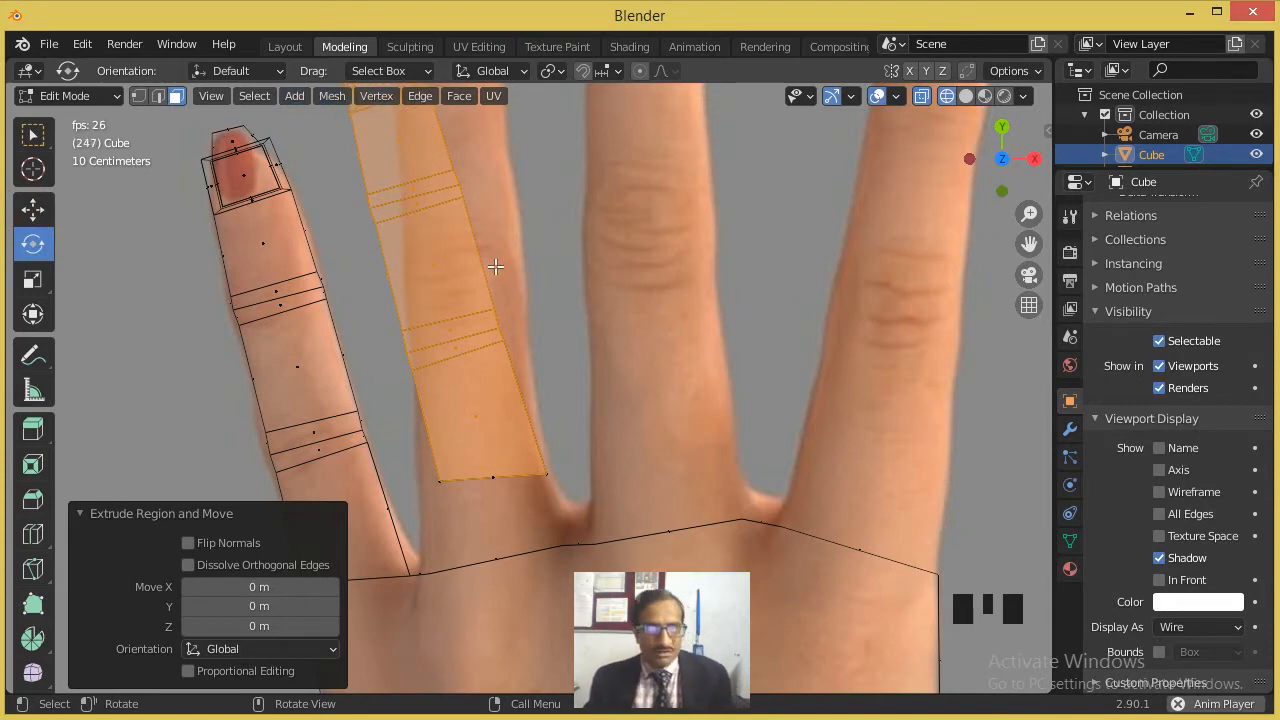
pyautogui.scroll(-2, 494, 266)
pyautogui.press('r')
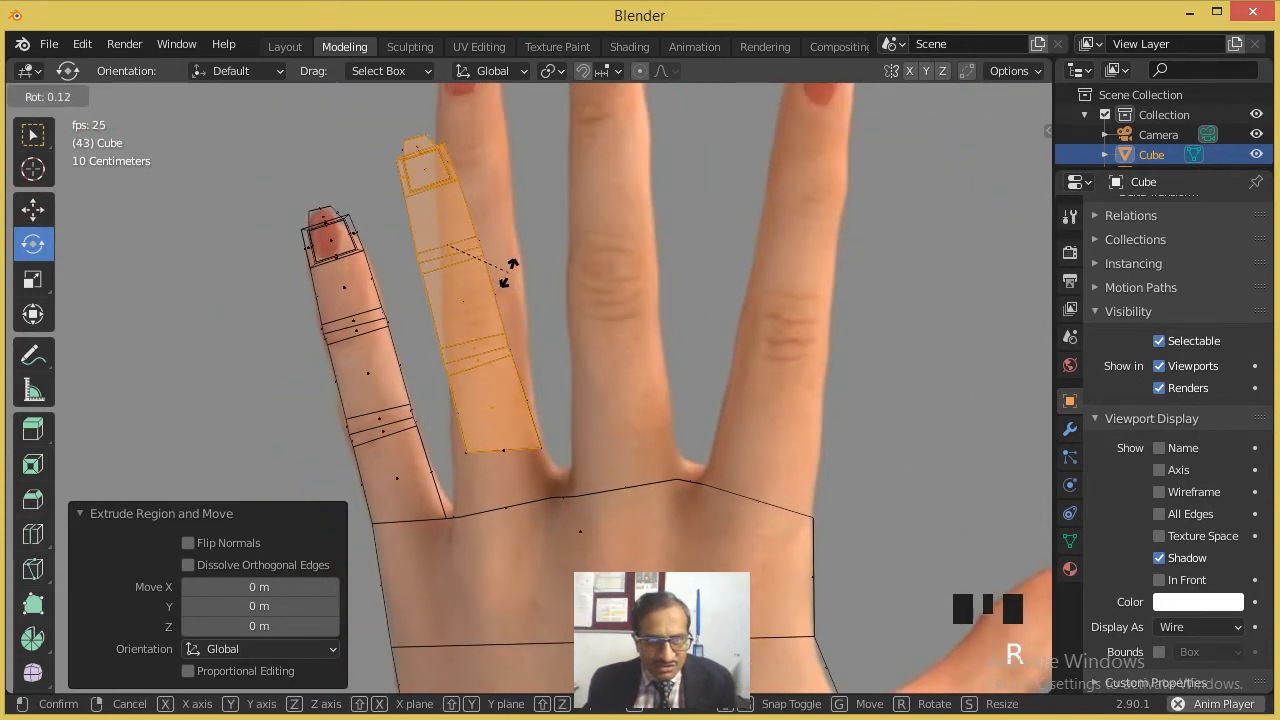
pyautogui.click(520, 276)
pyautogui.press('Escape')
# Step: Select all faces of the duplicated finger and rotate it about 9.1° to match the ring finger's direction
pyautogui.click(470, 216)
pyautogui.click(35, 212)
pyautogui.click(35, 212)
pyautogui.moveTo(383, 121); pyautogui.dragTo(480, 238)
pyautogui.keyDown('shift'); pyautogui.moveTo(571, 456); pyautogui.dragTo(440, 258); pyautogui.keyUp('shift')
pyautogui.keyDown('shift'); pyautogui.moveTo(595, 353); pyautogui.dragTo(444, 205); pyautogui.keyUp('shift')
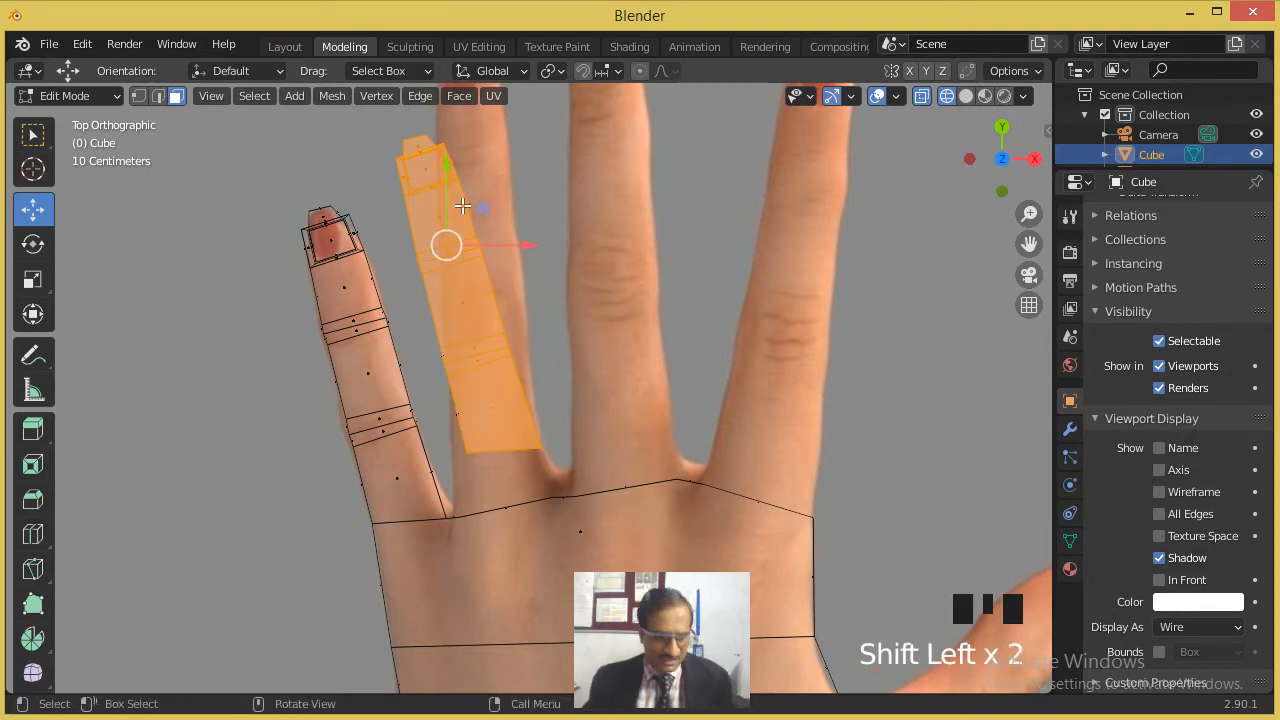
pyautogui.press('r')
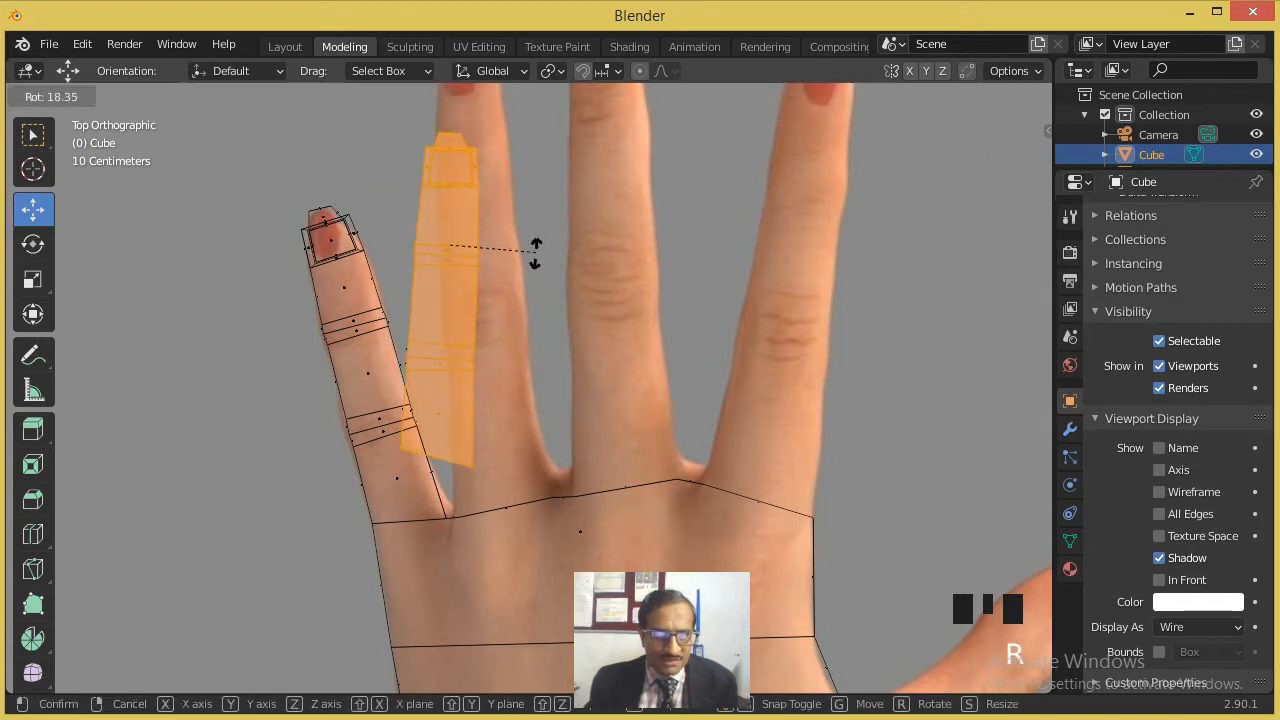
pyautogui.click(529, 237)
# Step: Move the duplicated finger onto the ring finger in the image, scaling it up by about 1.288
pyautogui.press('g')
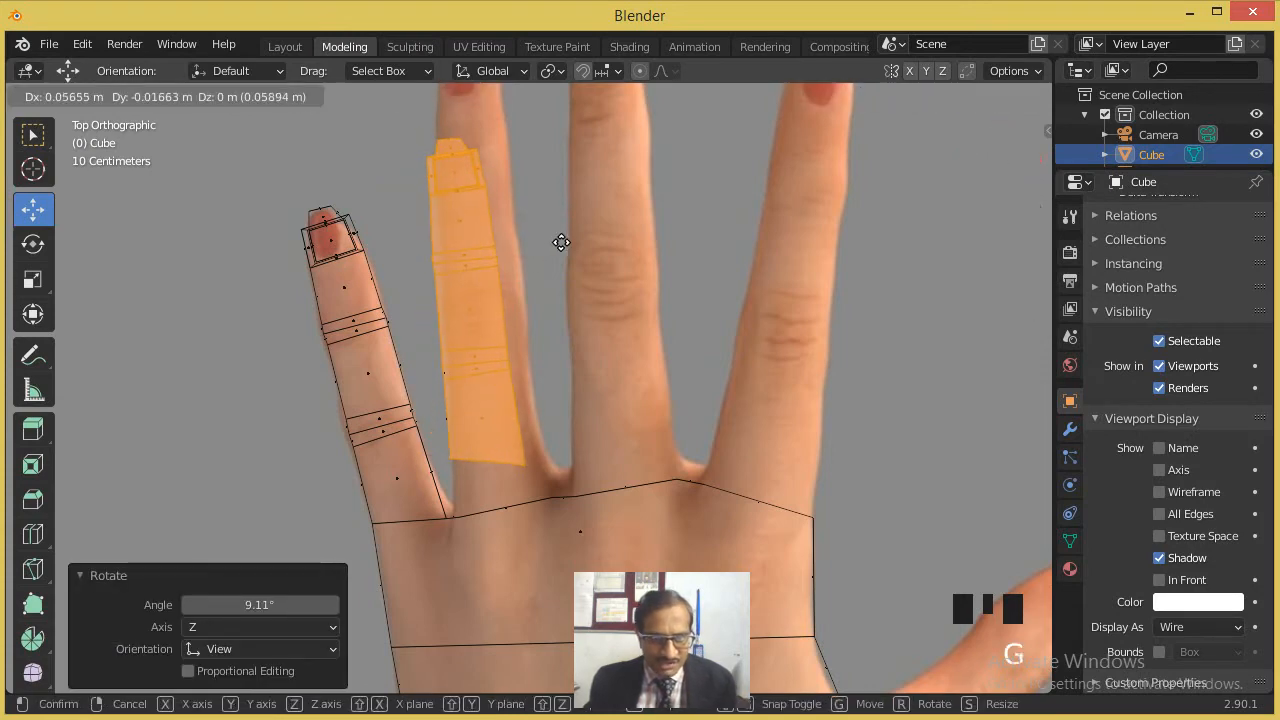
pyautogui.click(567, 242)
pyautogui.press('s')
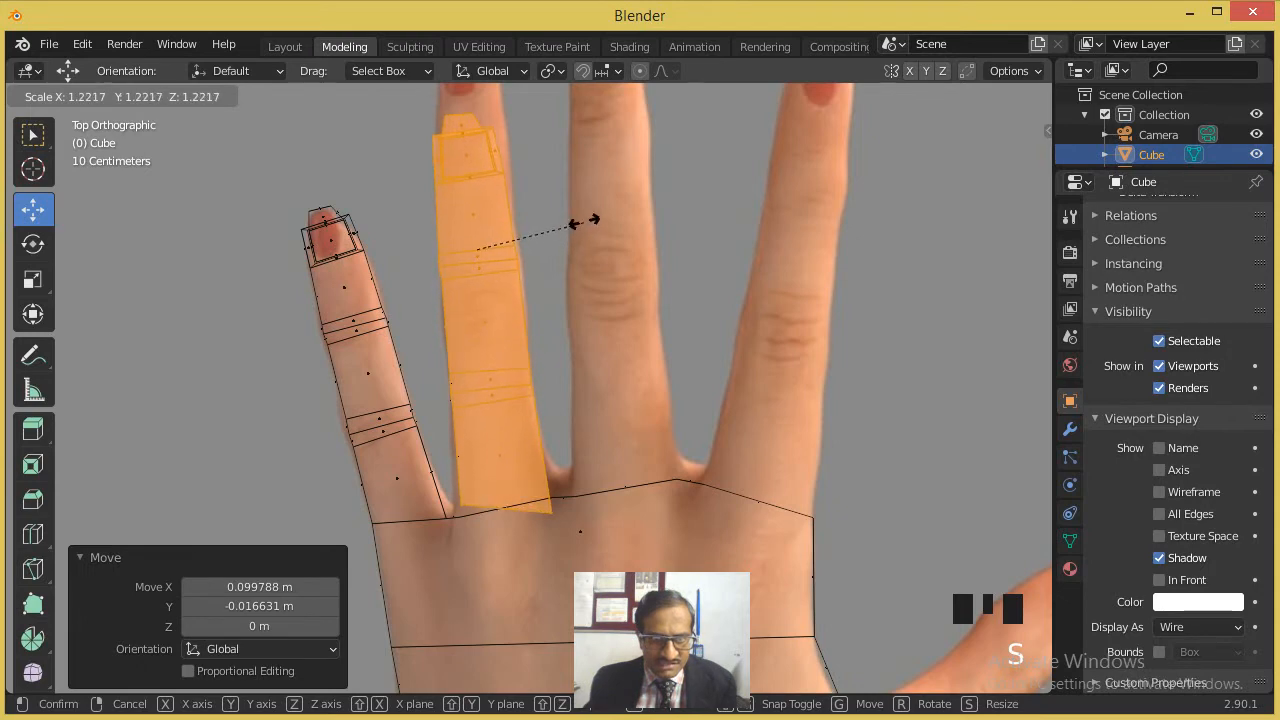
pyautogui.click(548, 235)
pyautogui.scroll(-2, 548, 235)
pyautogui.press('g')
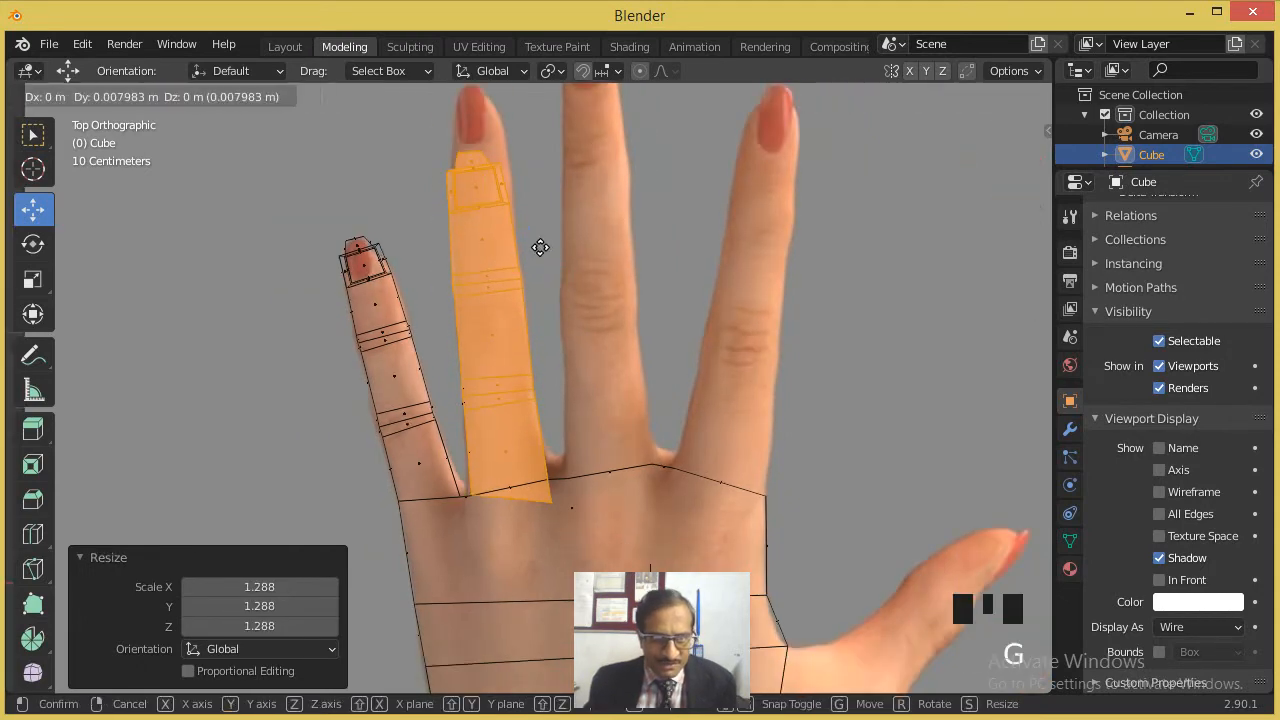
pyautogui.click(537, 217)
# Step: Refine the ring finger's fit by scaling it up by about 1.056 and a little more, nudging it 0.016 m in X and 0.032 m in Y
pyautogui.press('s')
pyautogui.click(539, 206)
pyautogui.press('s')
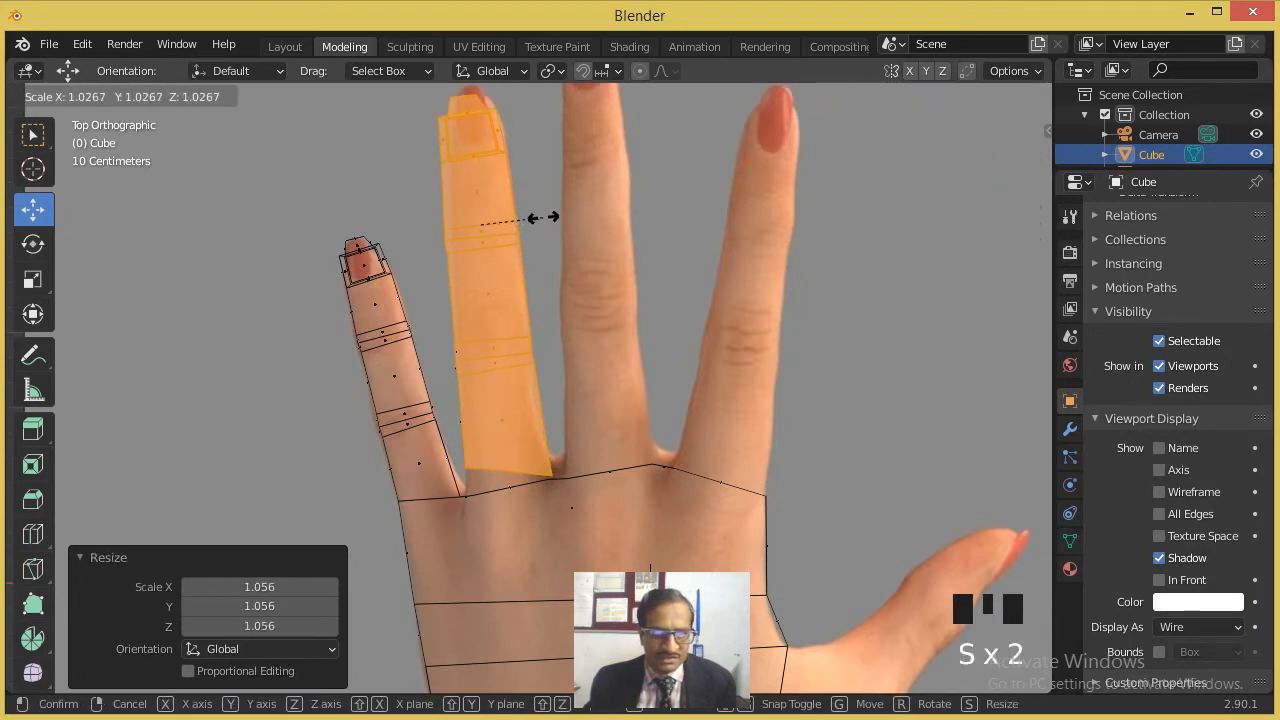
pyautogui.click(543, 216)
pyautogui.press('g')
pyautogui.click(545, 209)
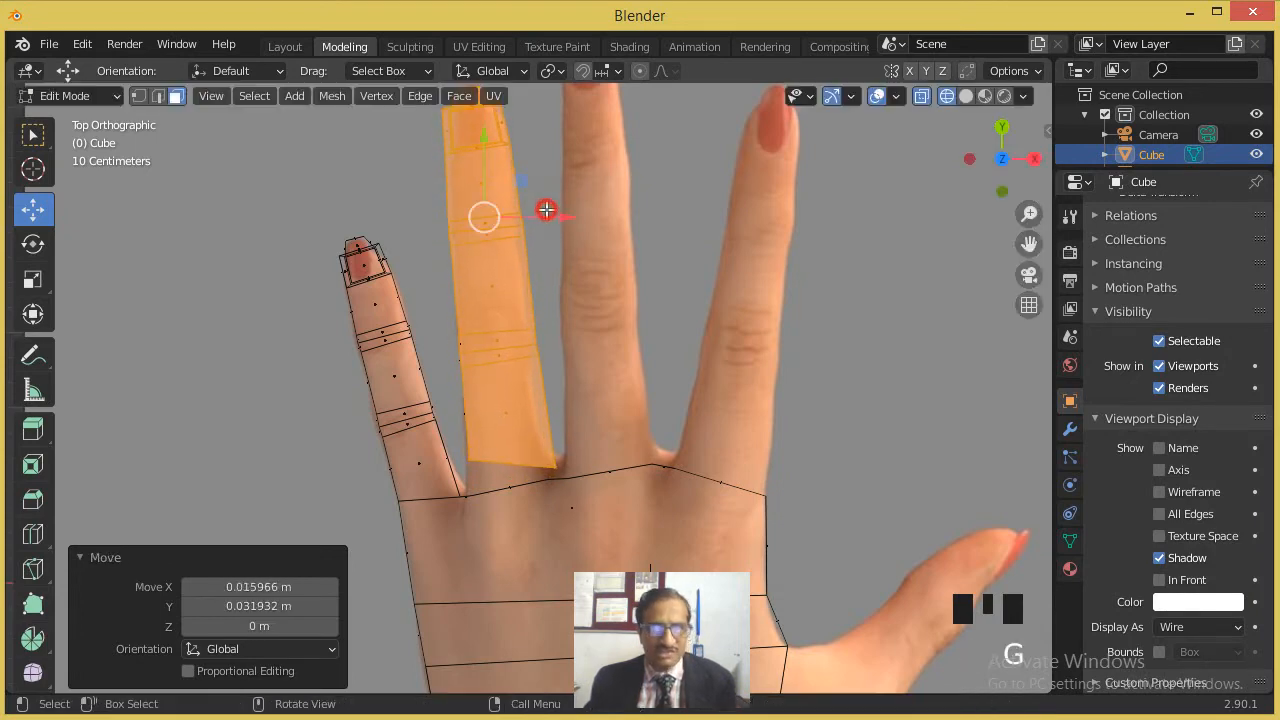
# Step: Examine the gap between the palm's front face and the ring finger's base in perspective
pyautogui.moveTo(603, 369); pyautogui.dragTo(467, 285, button='middle')
pyautogui.scroll(2, 443, 271)
pyautogui.scroll(-1, 471, 238)
pyautogui.scroll(1, 596, 433)
pyautogui.click(655, 375)
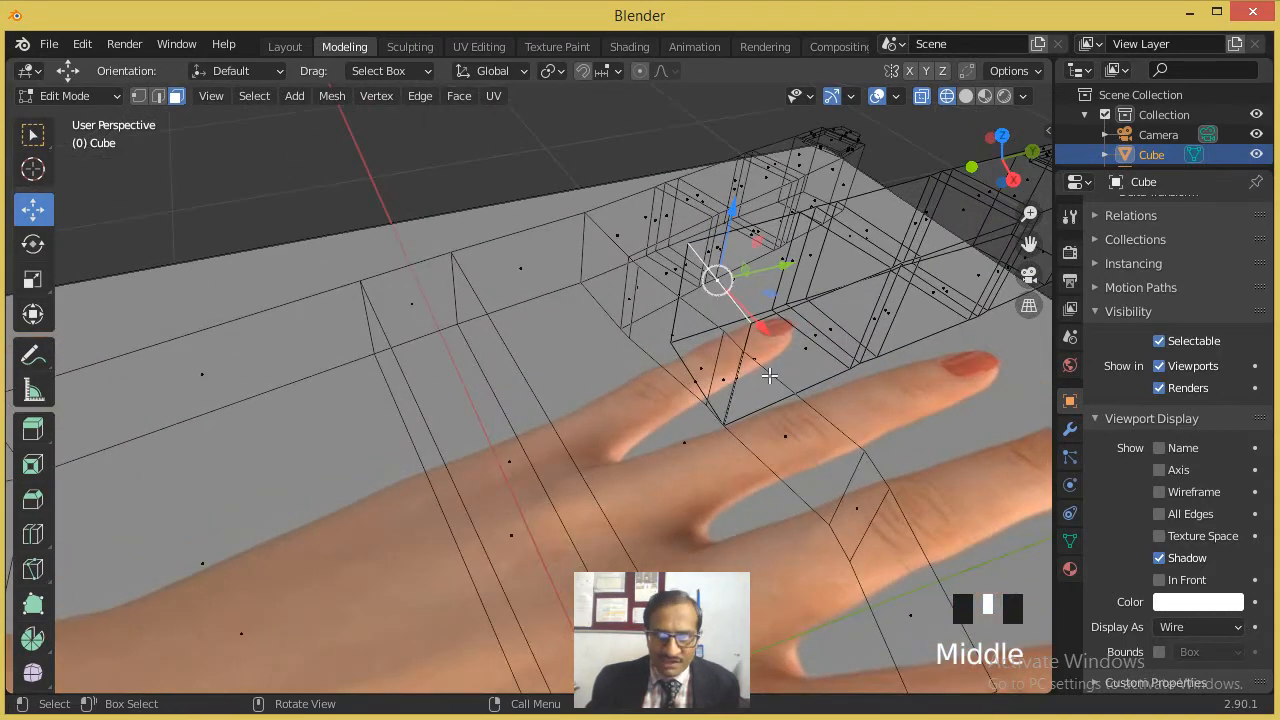
pyautogui.moveTo(761, 371); pyautogui.dragTo(737, 320, button='middle')
pyautogui.click(717, 292)
pyautogui.click(717, 292)
pyautogui.click(712, 265)
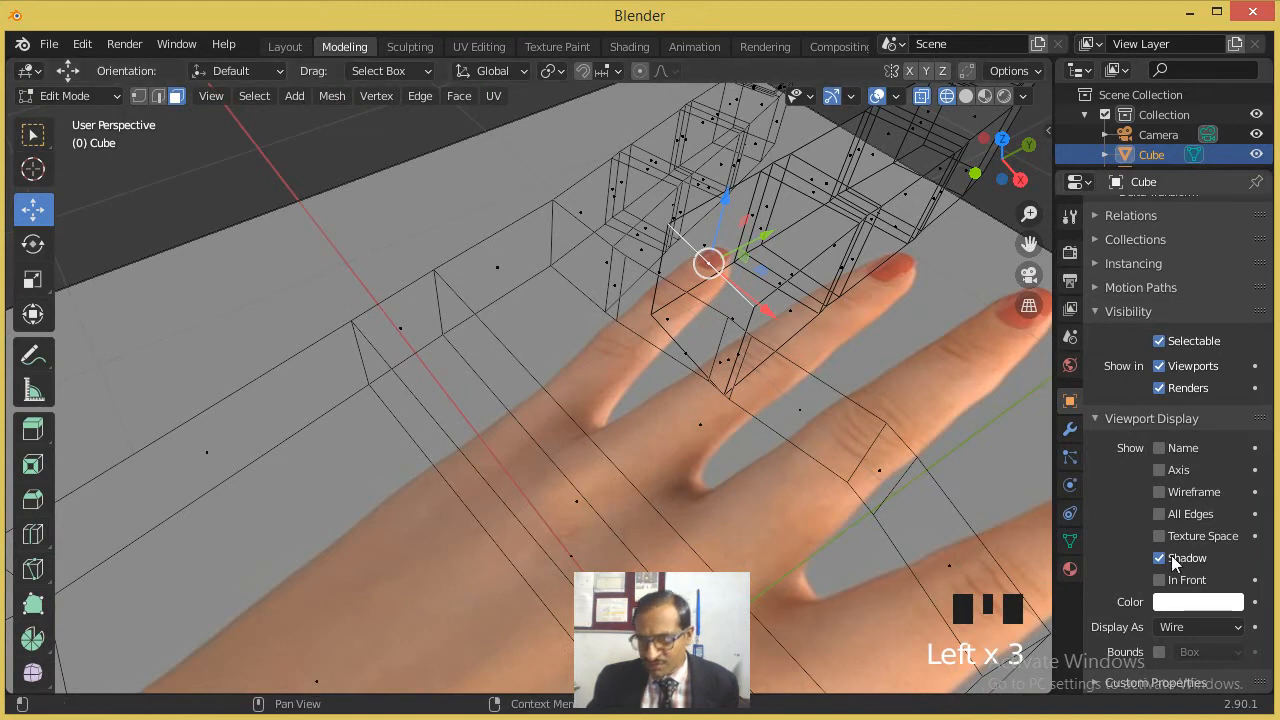
# Step: Set the hand mesh to display as Textured with Solid viewport shading and inspect the ring finger's open base
pyautogui.click(1196, 628)
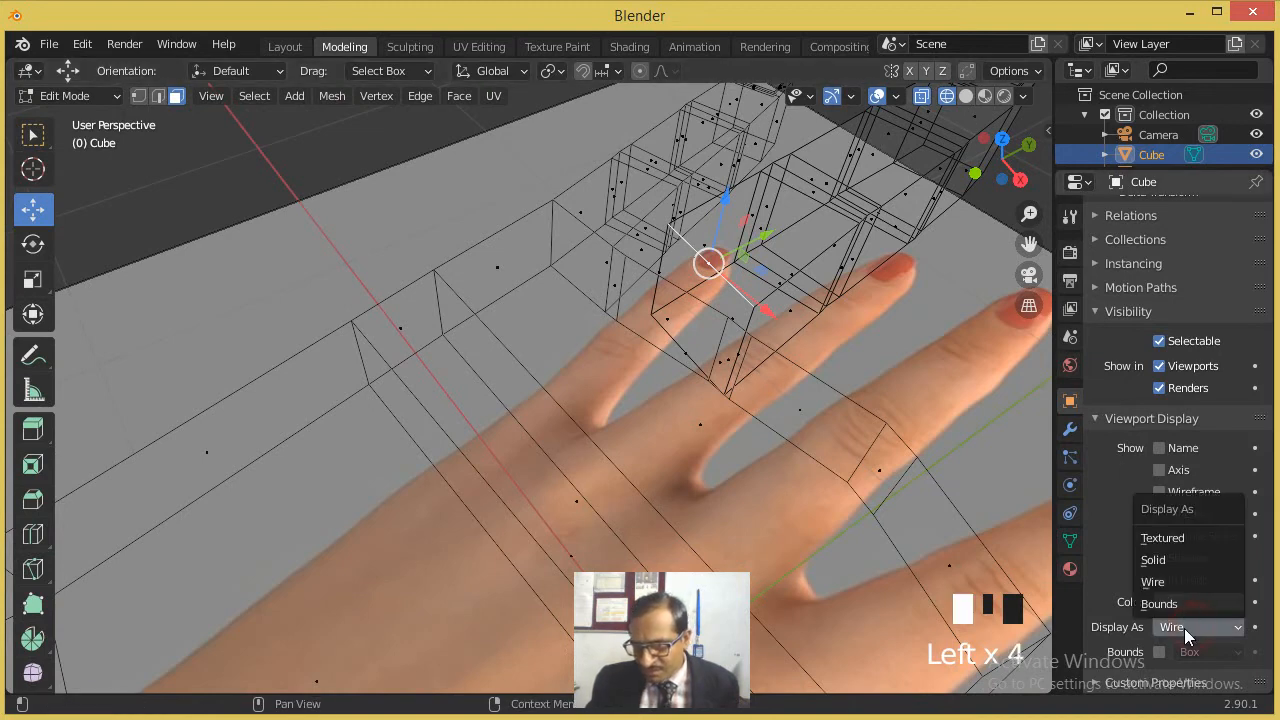
pyautogui.click(1170, 538)
pyautogui.scroll(1, 775, 345)
pyautogui.moveTo(784, 334); pyautogui.dragTo(918, 181, button='middle')
pyautogui.click(966, 96)
pyautogui.moveTo(765, 400); pyautogui.dragTo(614, 410, button='middle')
pyautogui.scroll(2, 614, 410)
pyautogui.click(629, 409)
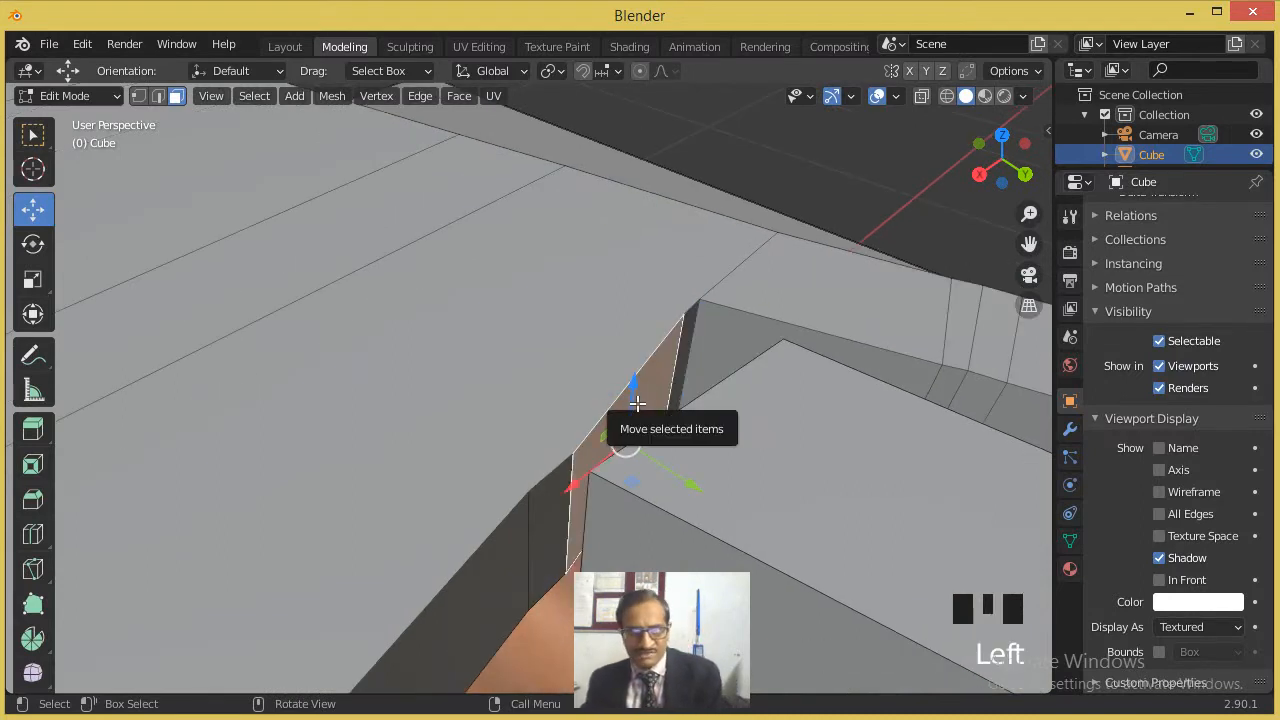
pyautogui.moveTo(633, 412); pyautogui.dragTo(691, 334, button='middle')
pyautogui.click(846, 273)
pyautogui.scroll(2, 699, 311)
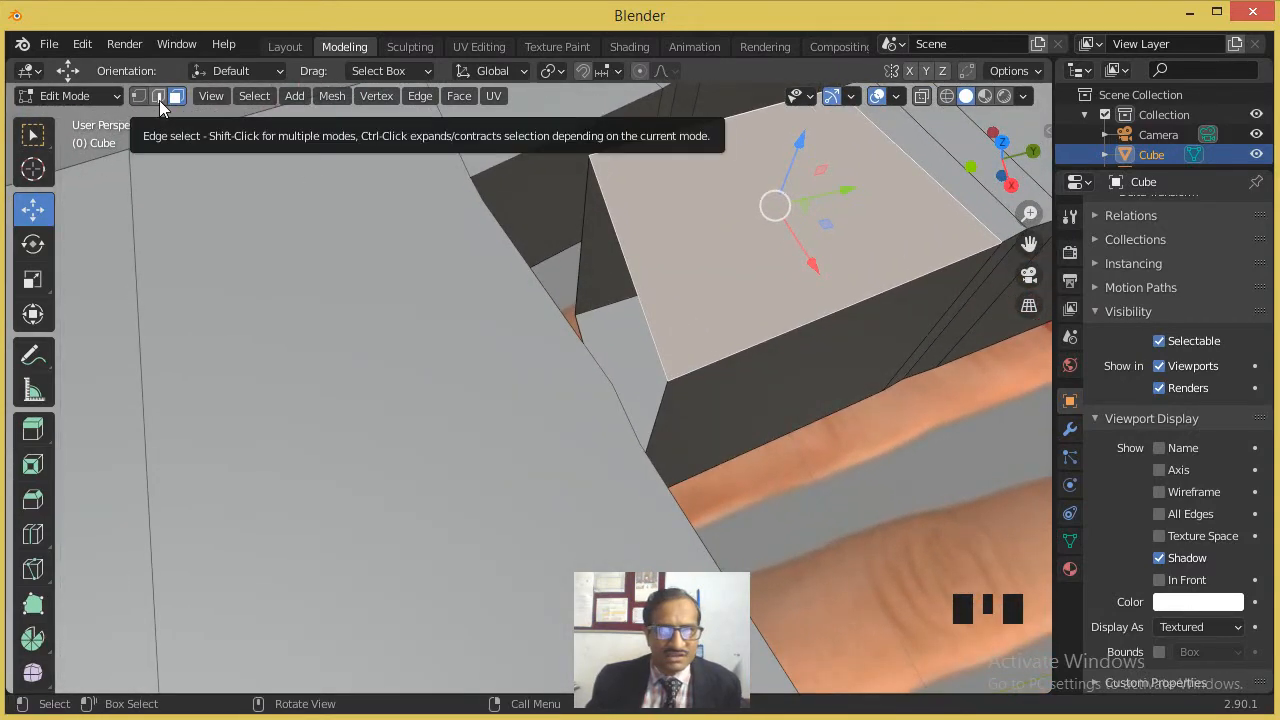
# Step: Select the open edges around the ring finger's base in edge select mode and fill them with a face
pyautogui.click(159, 100)
pyautogui.moveTo(458, 236); pyautogui.dragTo(614, 212, button='middle')
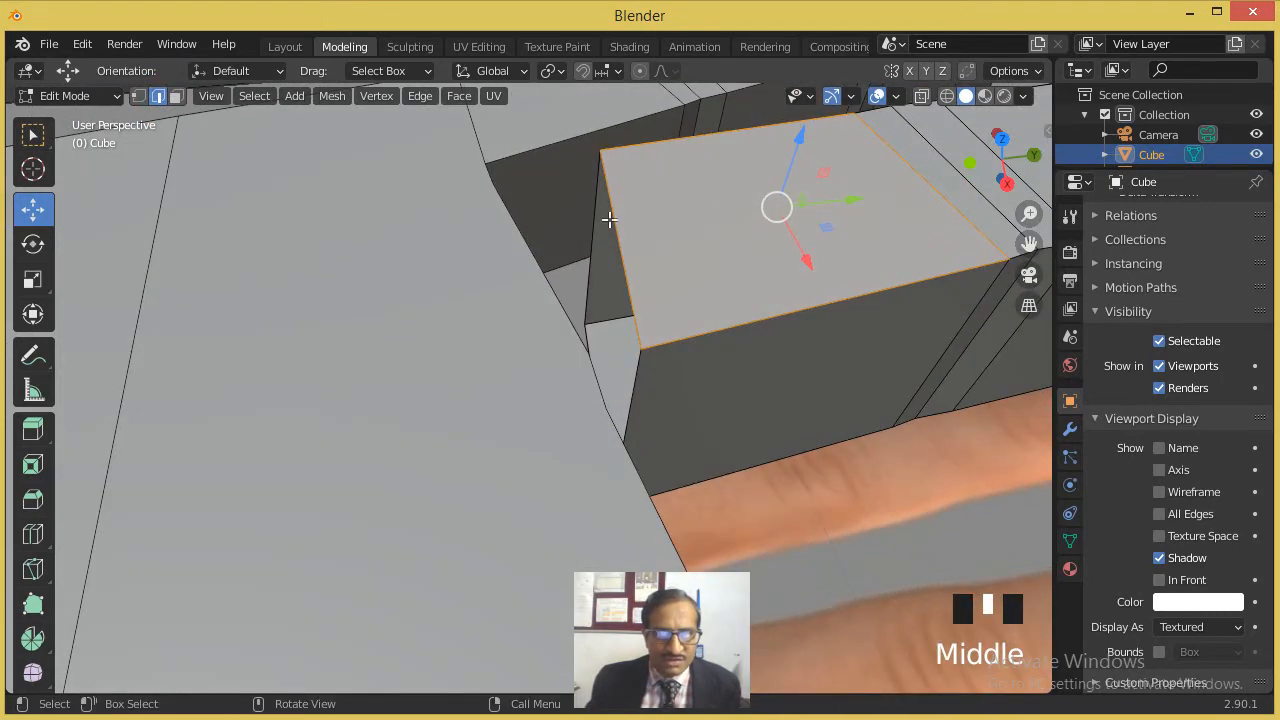
pyautogui.click(614, 212)
pyautogui.keyDown('shift'); pyautogui.click(594, 206); pyautogui.keyUp('shift')
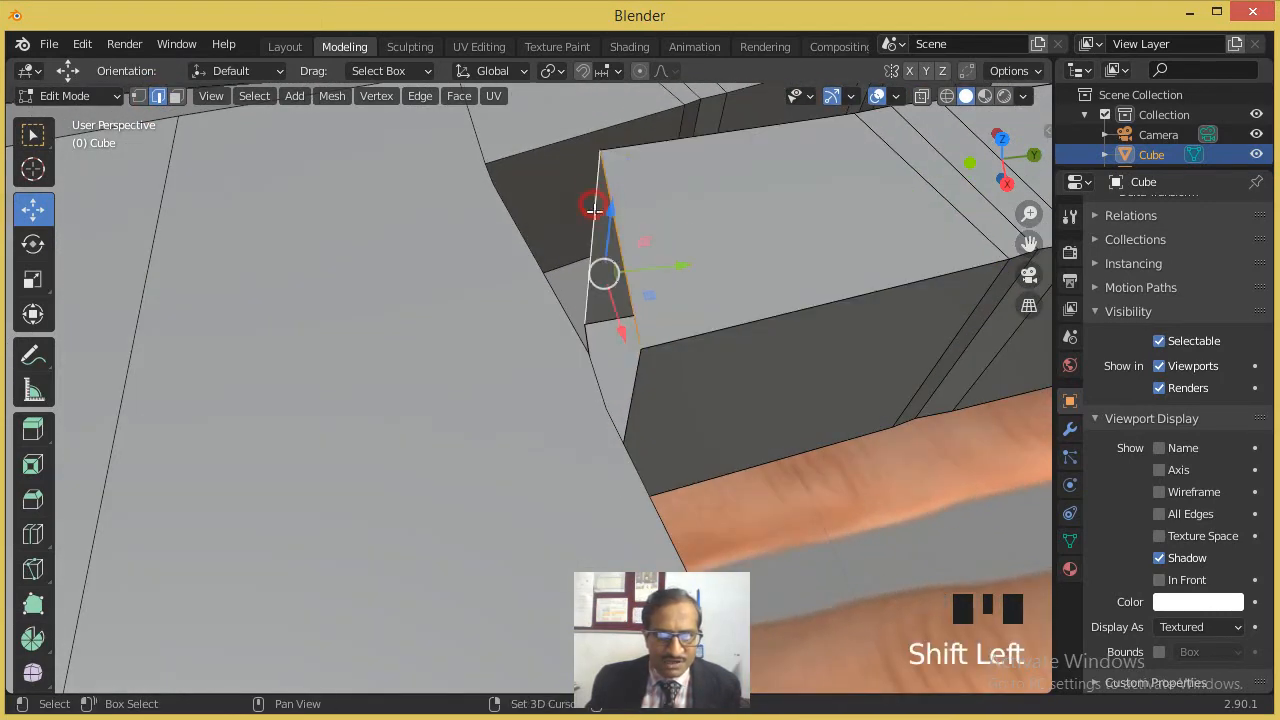
pyautogui.moveTo(636, 323); pyautogui.dragTo(633, 440, button='middle')
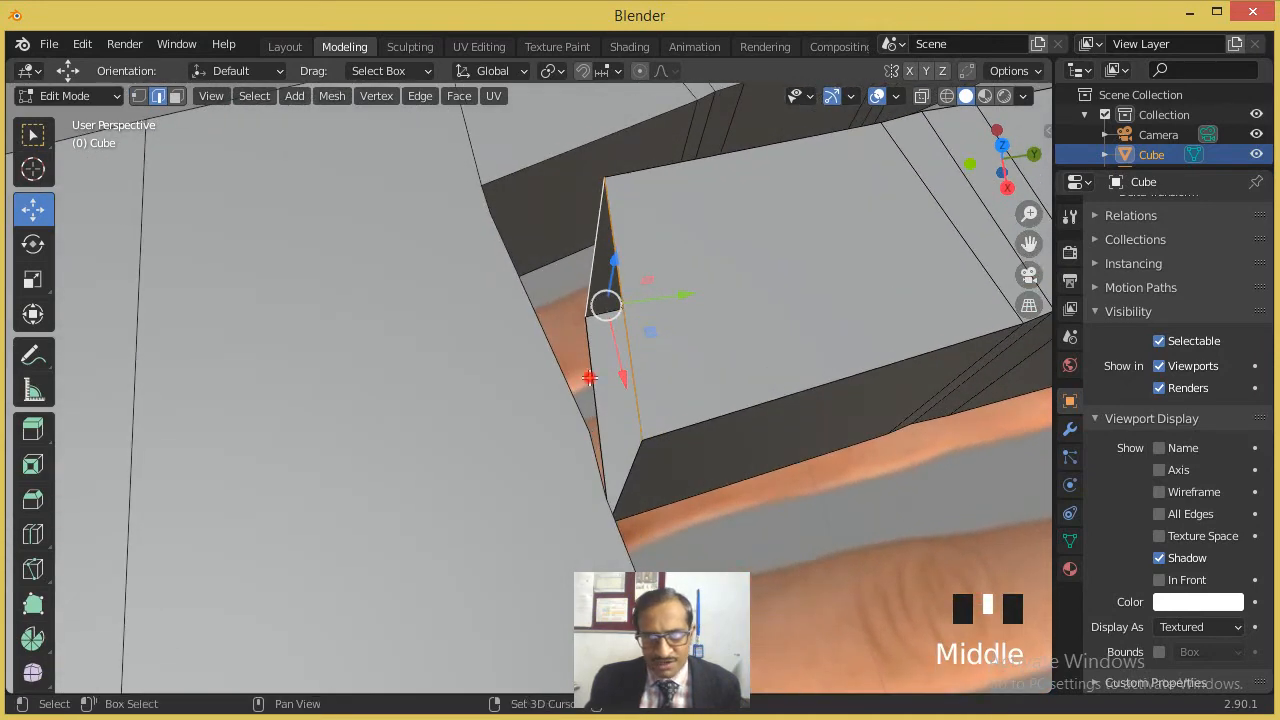
pyautogui.keyDown('shift'); pyautogui.click(630, 450); pyautogui.keyUp('shift')
pyautogui.keyDown('shift'); pyautogui.click(629, 466); pyautogui.keyUp('shift')
pyautogui.moveTo(631, 460); pyautogui.dragTo(739, 406, button='middle')
pyautogui.press('f')
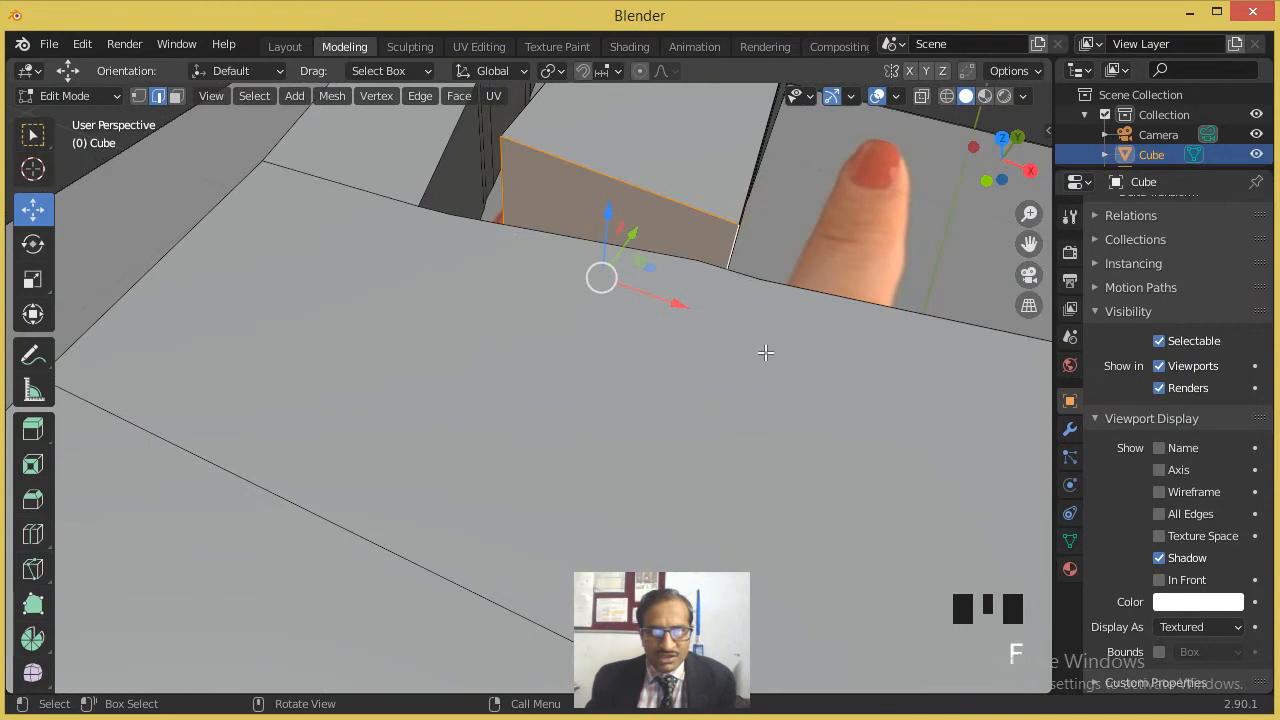
# Step: Join the ring finger's base face to the palm's front face with Bridge Faces
pyautogui.moveTo(775, 302); pyautogui.dragTo(517, 289, button='middle')
pyautogui.scroll(2, 591, 306)
pyautogui.click(176, 95)
pyautogui.click(678, 288)
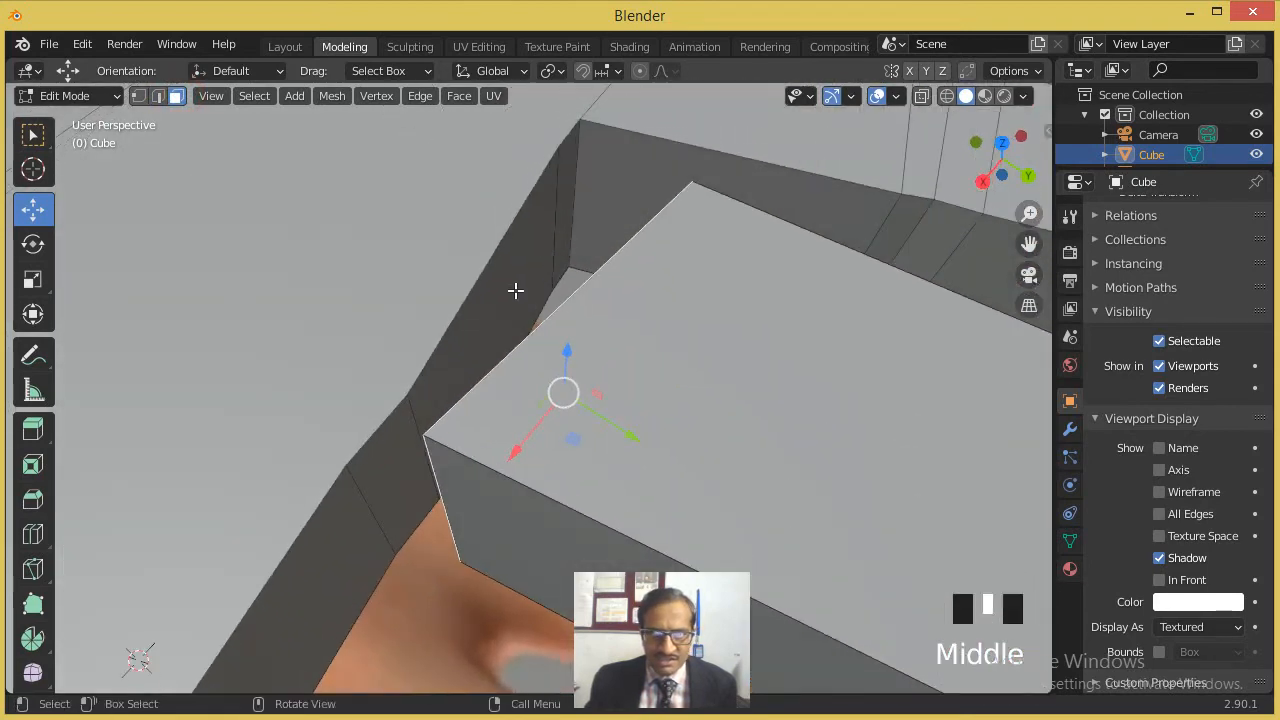
pyautogui.keyDown('shift'); pyautogui.click(515, 285); pyautogui.keyUp('shift')
pyautogui.rightClick(515, 284)
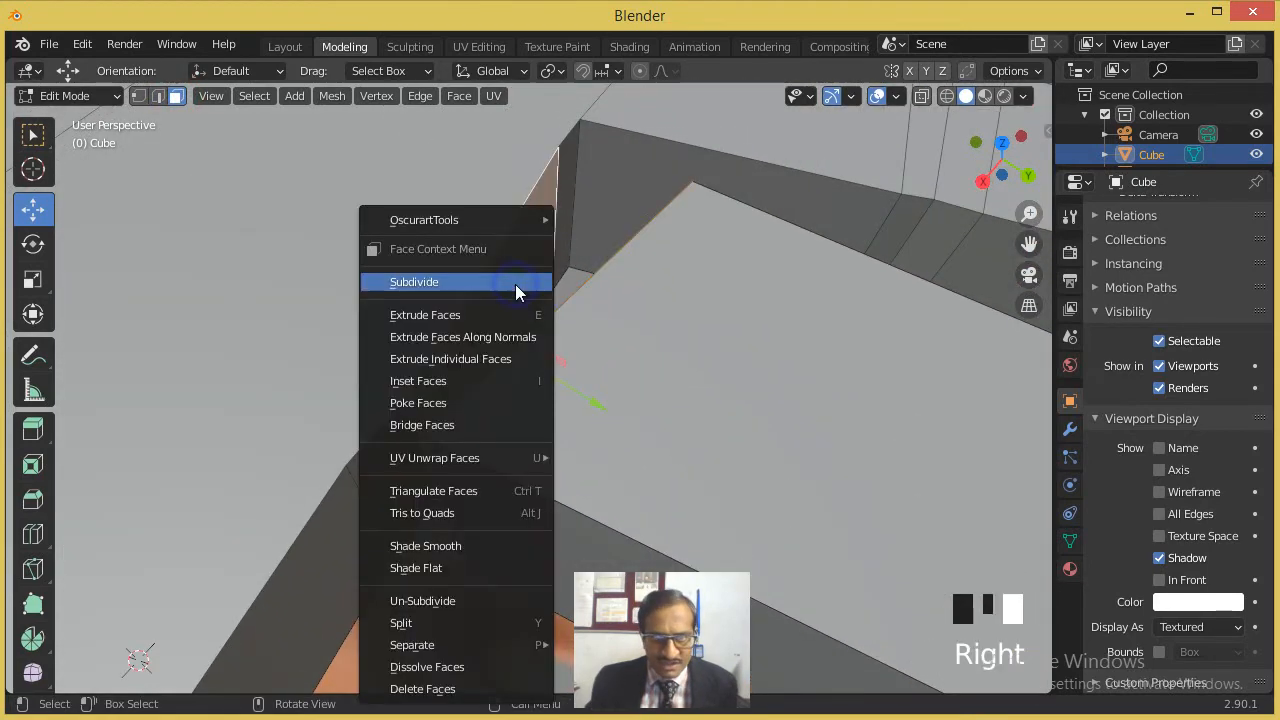
pyautogui.click(466, 422)
pyautogui.moveTo(525, 375); pyautogui.dragTo(629, 366, button='middle')
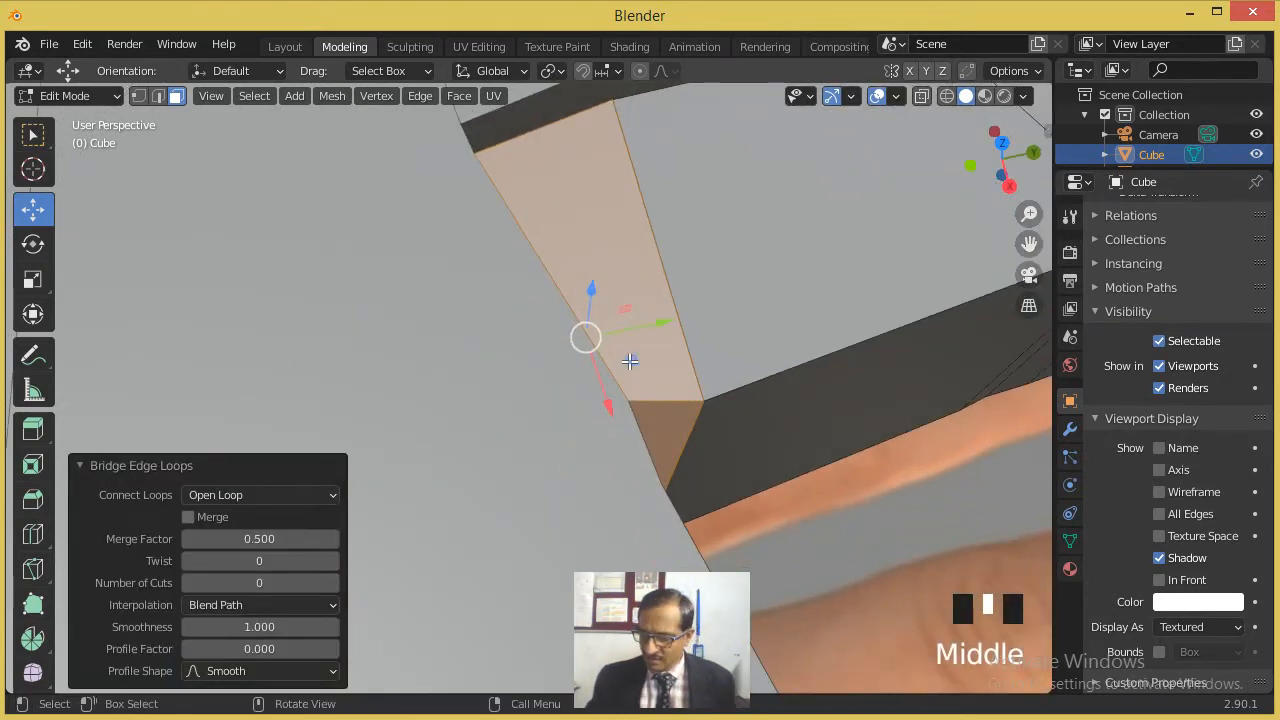
# Step: Switch to vertex selection in top view, with the mesh displayed as Wire and wireframe viewport shading
pyautogui.press('KP_7')
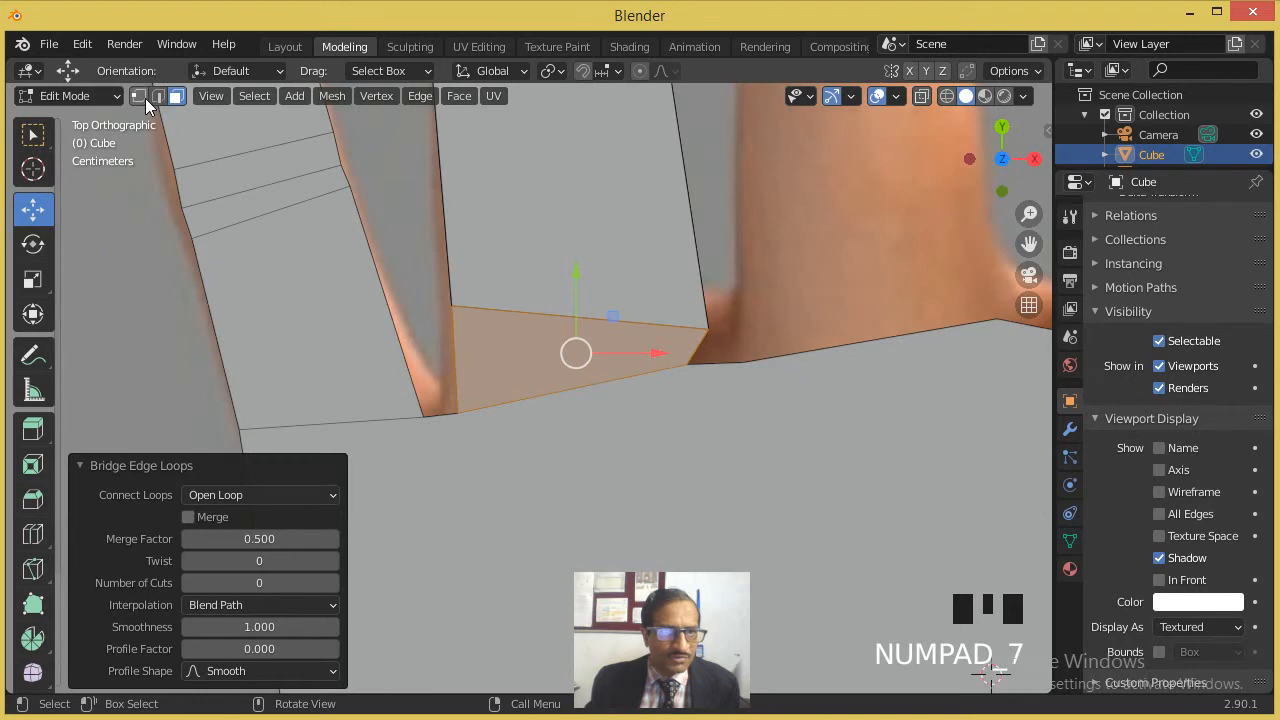
pyautogui.click(138, 95)
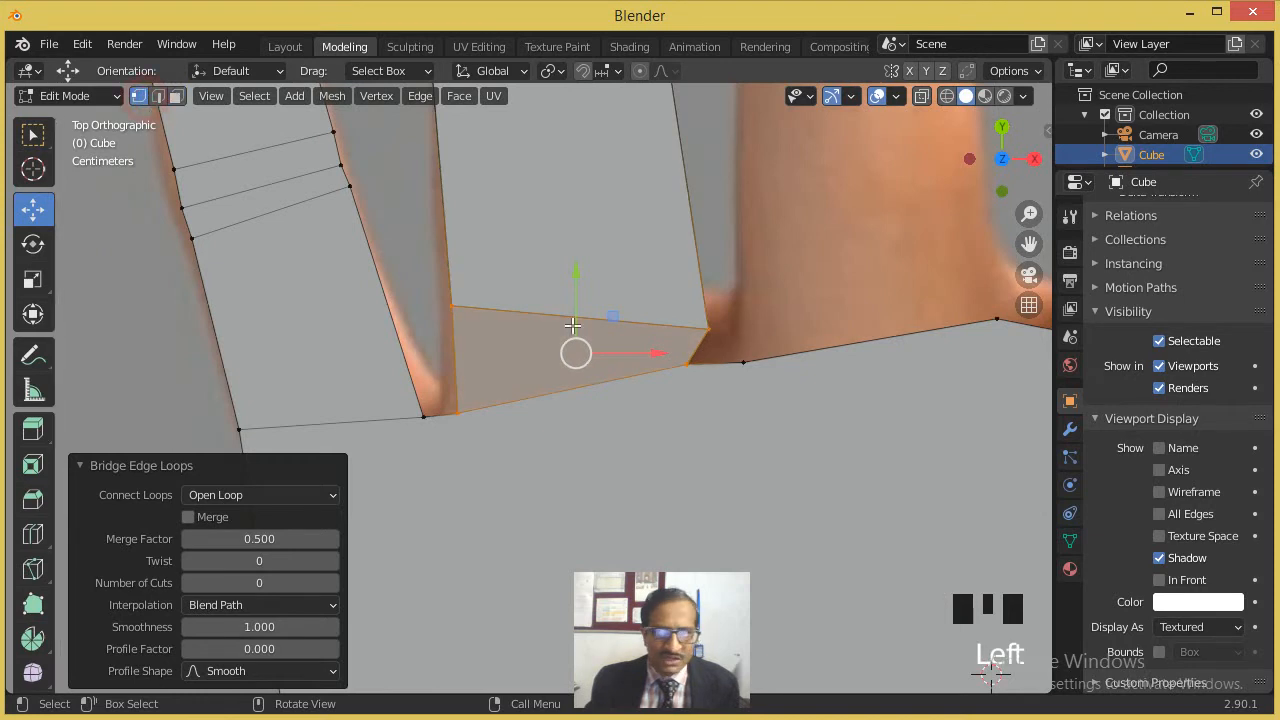
pyautogui.click(1203, 627)
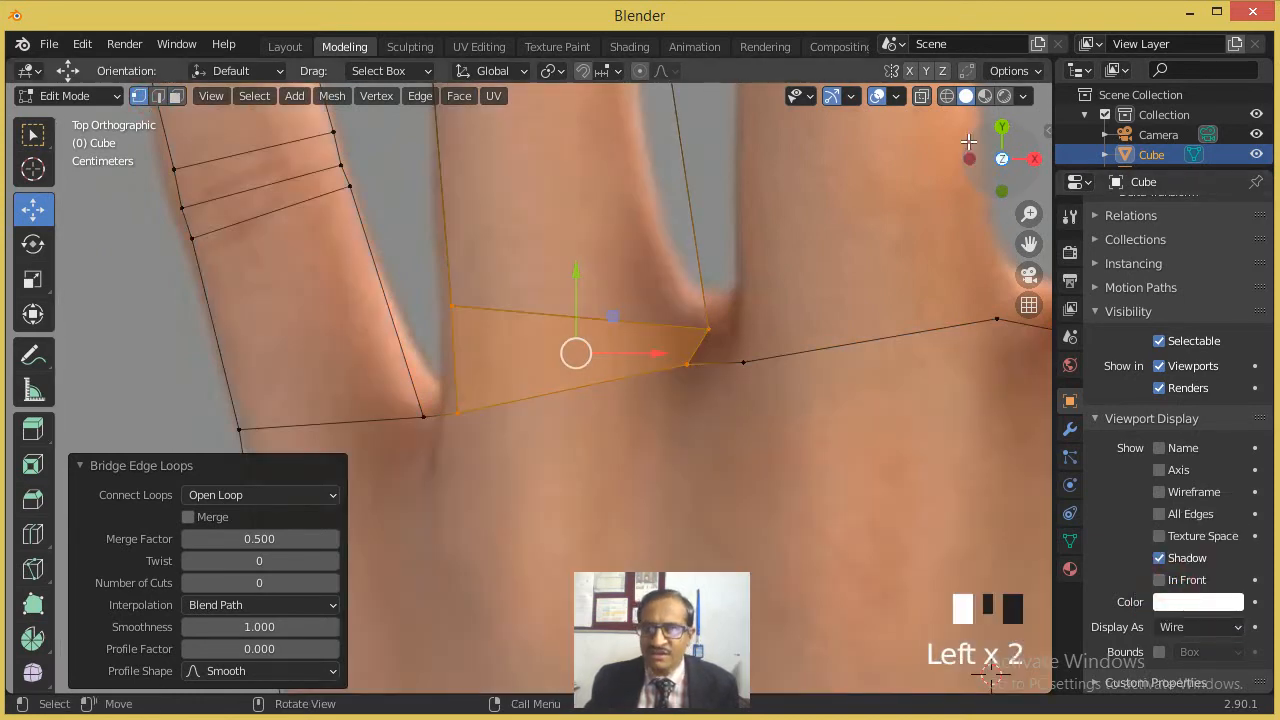
pyautogui.click(948, 97)
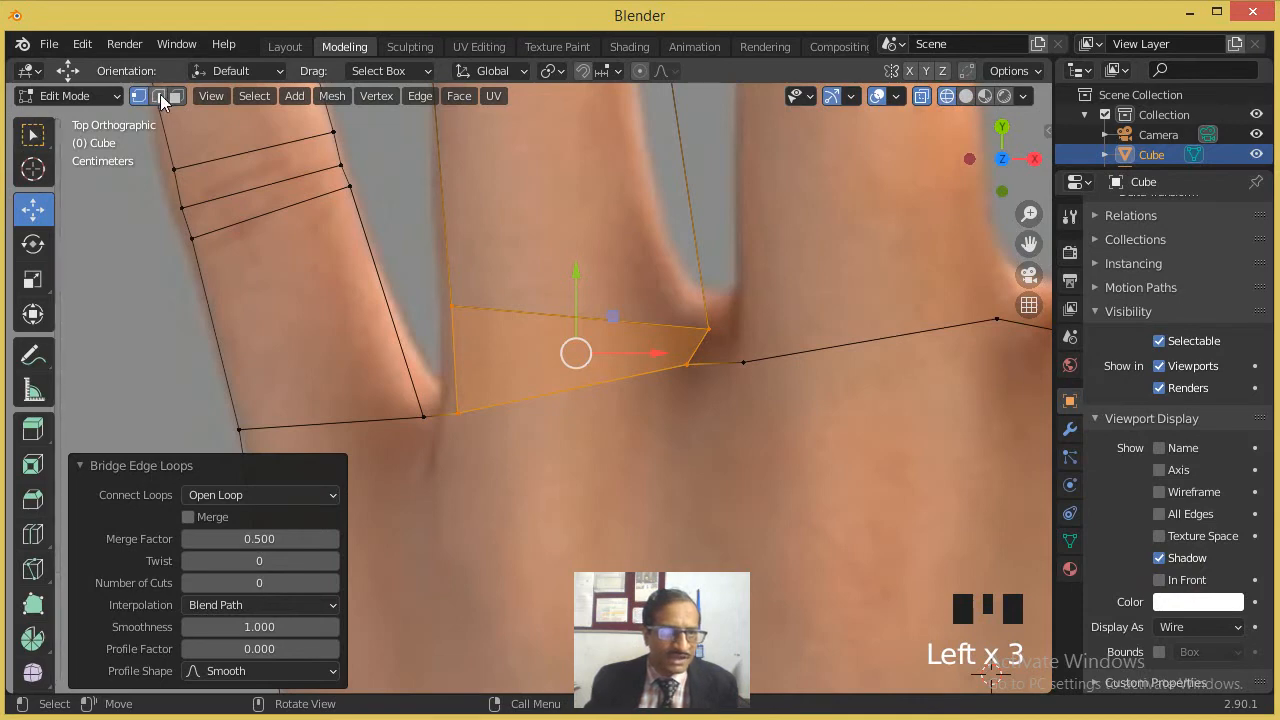
# Step: Move the ring finger's base corner beside the middle finger onto the finger's outline, about -0.063 m in X and 0.131 m in Y
pyautogui.click(34, 216)
pyautogui.scroll(2, 625, 350)
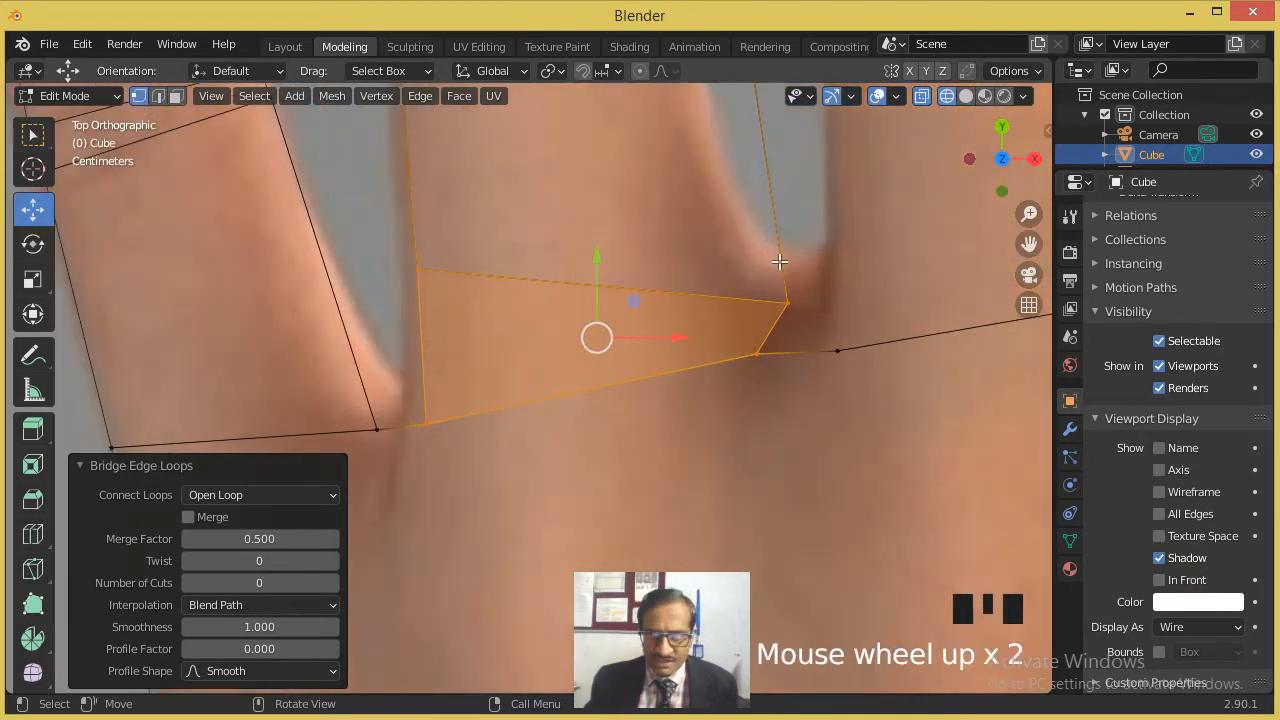
pyautogui.click(766, 280)
pyautogui.moveTo(766, 272); pyautogui.dragTo(831, 327)
pyautogui.press('g')
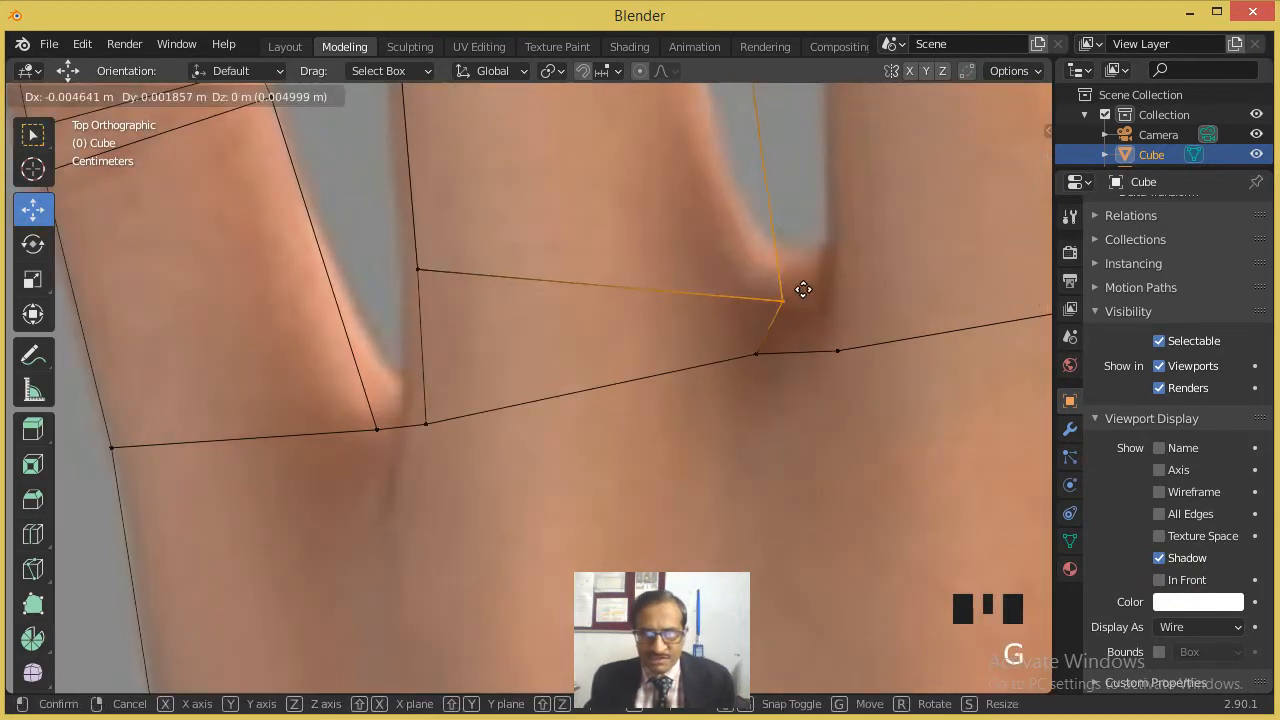
pyautogui.click(763, 186)
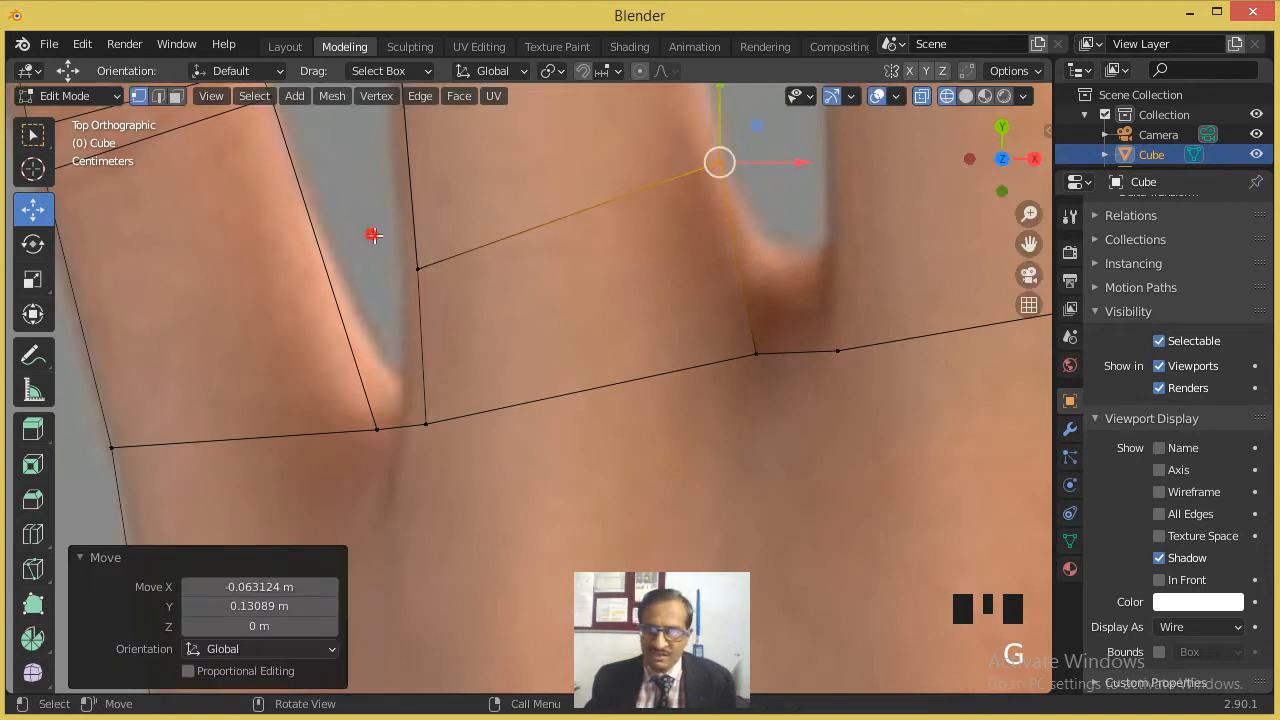
# Step: Move the ring finger's base corner beside the little finger onto the outline, and its palm corner about -0.001 m in X and 0.003 m in Y
pyautogui.click(441, 289)
pyautogui.press('g')
pyautogui.click(436, 232)
pyautogui.click(412, 412)
pyautogui.press('g')
pyautogui.click(447, 447)
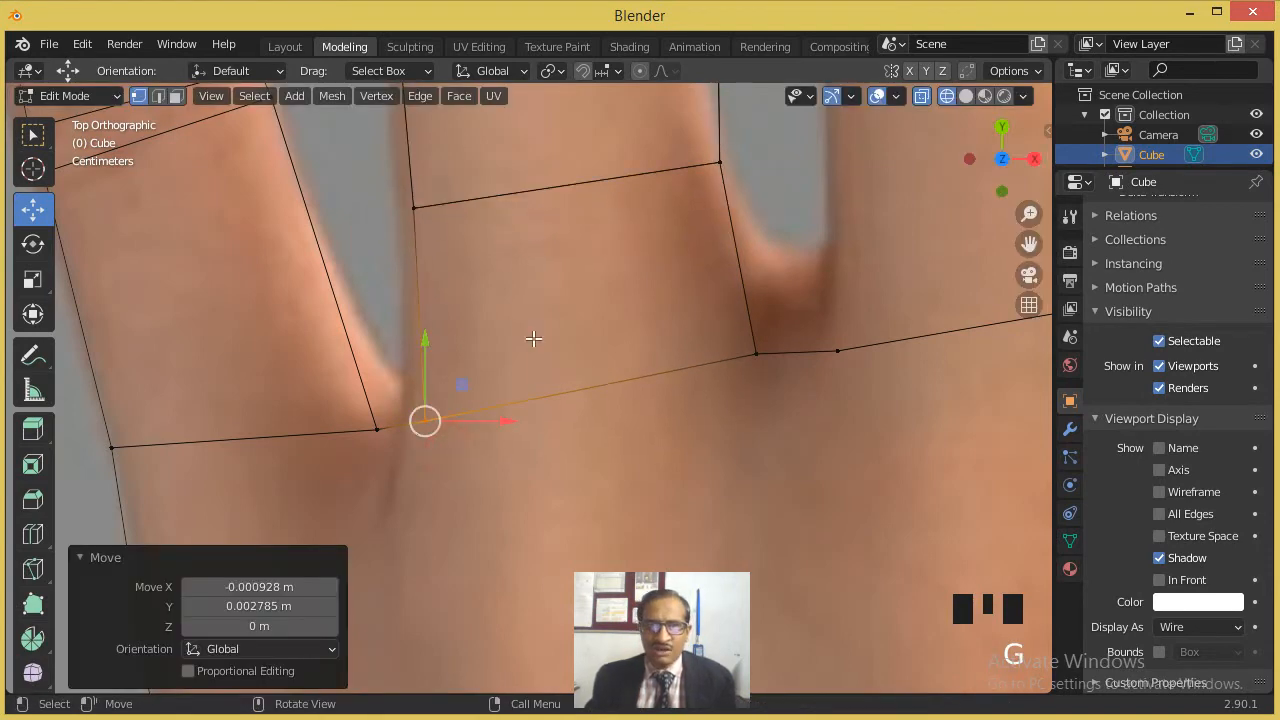
# Step: Fit the ring finger's lower knuckle loops to the reference by moving the vertices on both sides to the finger's outline
pyautogui.scroll(-2, 576, 350)
pyautogui.scroll(-3, 576, 350)
pyautogui.keyDown('shift'); pyautogui.moveTo(576, 350); pyautogui.dragTo(563, 493, button='middle'); pyautogui.keyUp('shift')
pyautogui.moveTo(545, 208); pyautogui.dragTo(610, 305)
pyautogui.press('g')
pyautogui.click(622, 310)
pyautogui.moveTo(428, 249); pyautogui.dragTo(491, 338)
pyautogui.press('g')
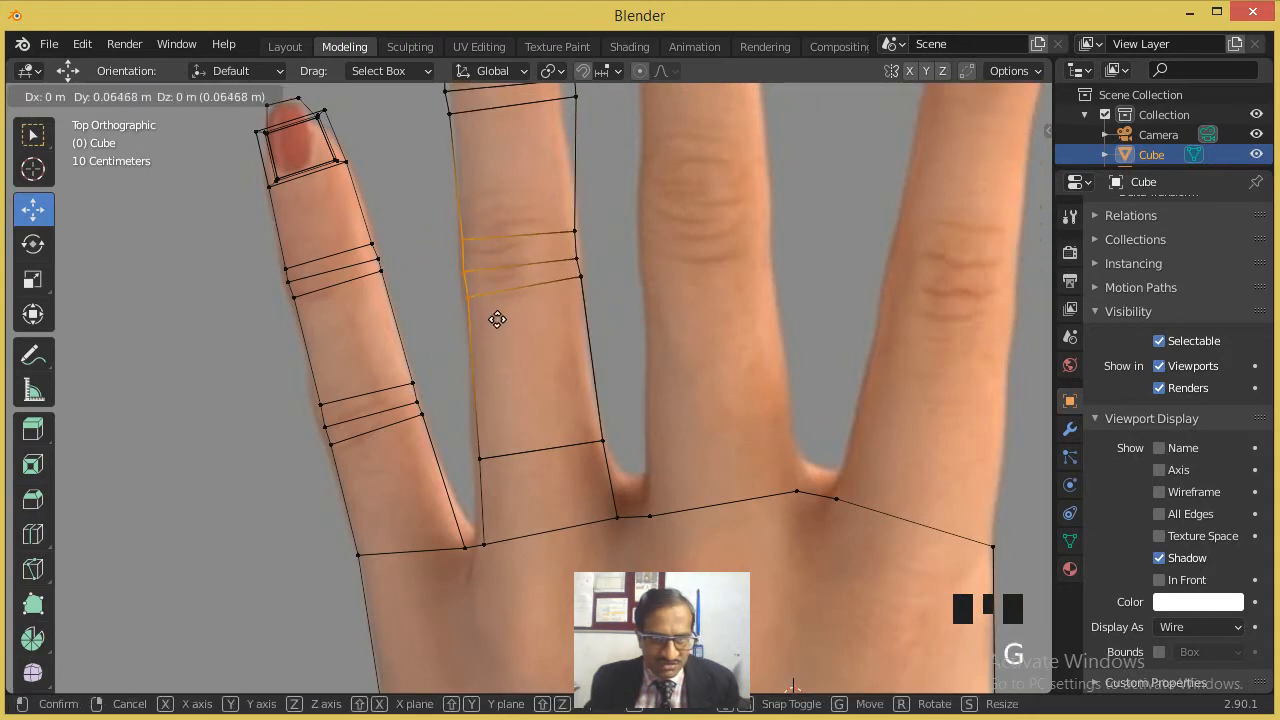
pyautogui.click(494, 320)
# Step: Narrow the ring finger's upper knuckle loops to the outline, moving the vertices facing the little finger about 0.014 m in X and -0.002 m in Y
pyautogui.keyDown('shift'); pyautogui.moveTo(634, 280); pyautogui.dragTo(617, 370, button='middle'); pyautogui.keyUp('shift')
pyautogui.moveTo(540, 246); pyautogui.dragTo(622, 330)
pyautogui.press('g')
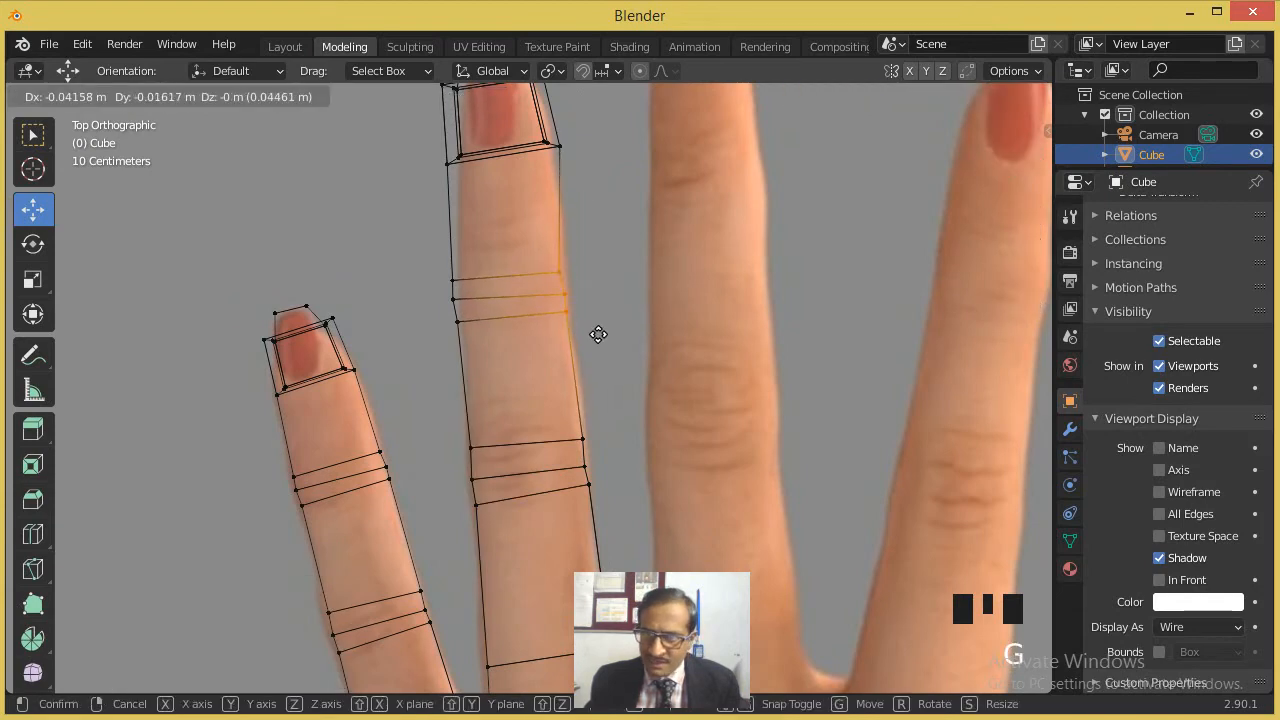
pyautogui.click(600, 334)
pyautogui.moveTo(449, 289); pyautogui.dragTo(515, 333)
pyautogui.press('g')
pyautogui.click(457, 297)
# Step: Examine the hand mesh and the ring finger's shape in perspective against the reference image
pyautogui.keyDown('shift'); pyautogui.moveTo(558, 277); pyautogui.dragTo(552, 423, button='middle'); pyautogui.keyUp('shift')
pyautogui.scroll(-6, 682, 463)
pyautogui.moveTo(682, 463); pyautogui.dragTo(866, 217, button='middle')
pyautogui.scroll(2, 866, 217)
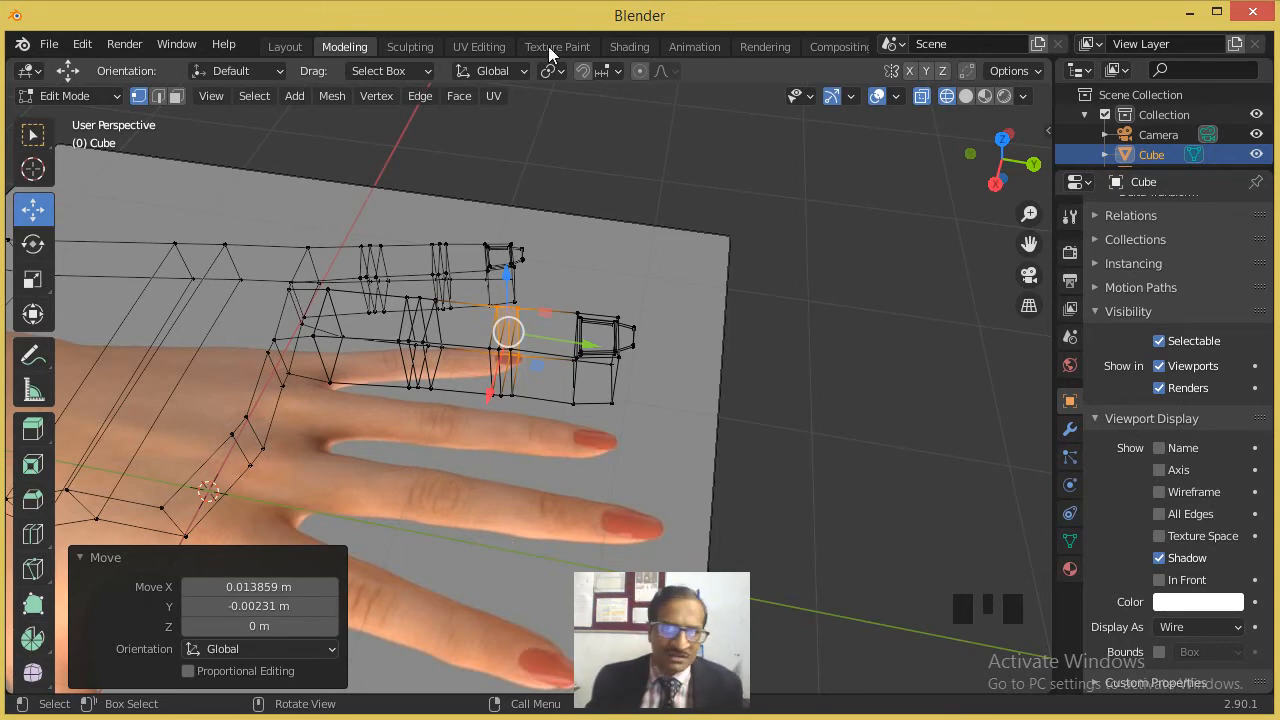
pyautogui.keyDown('shift'); pyautogui.moveTo(680, 286); pyautogui.dragTo(655, 275, button='middle'); pyautogui.keyUp('shift')
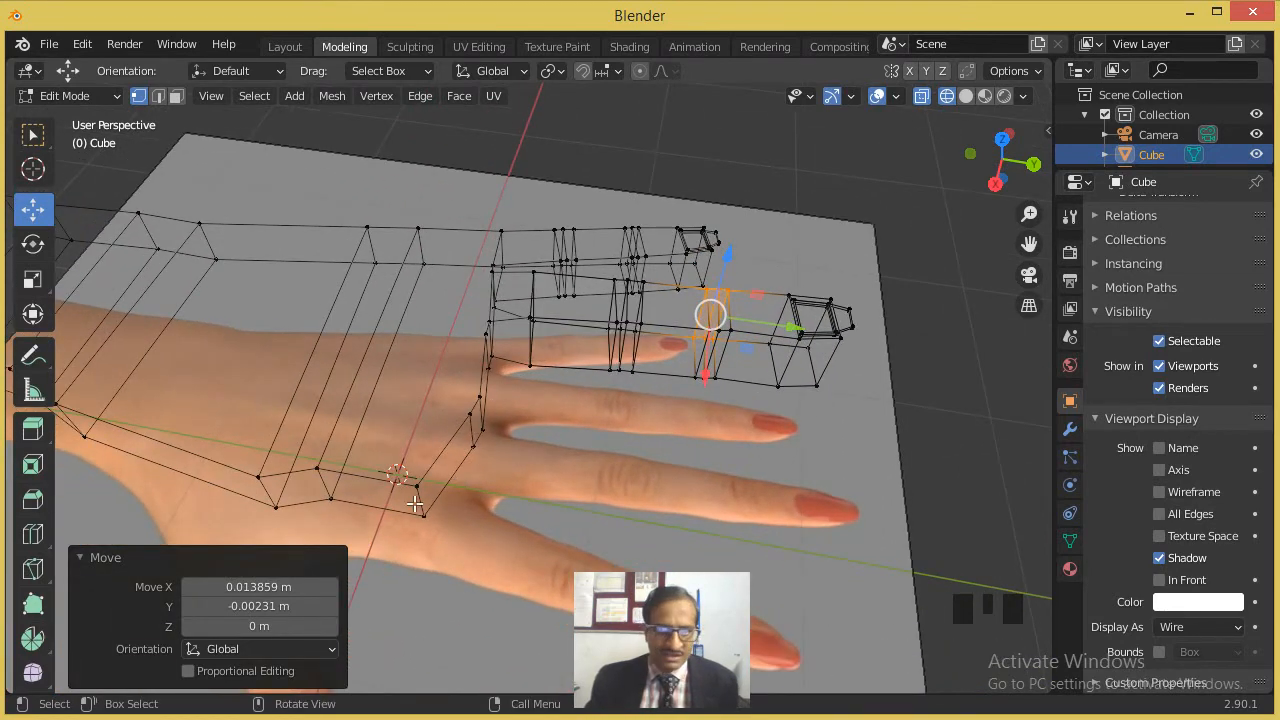
pyautogui.scroll(-2, 427, 505)
pyautogui.keyDown('shift'); pyautogui.moveTo(380, 430); pyautogui.dragTo(465, 343, button='middle'); pyautogui.keyUp('shift')
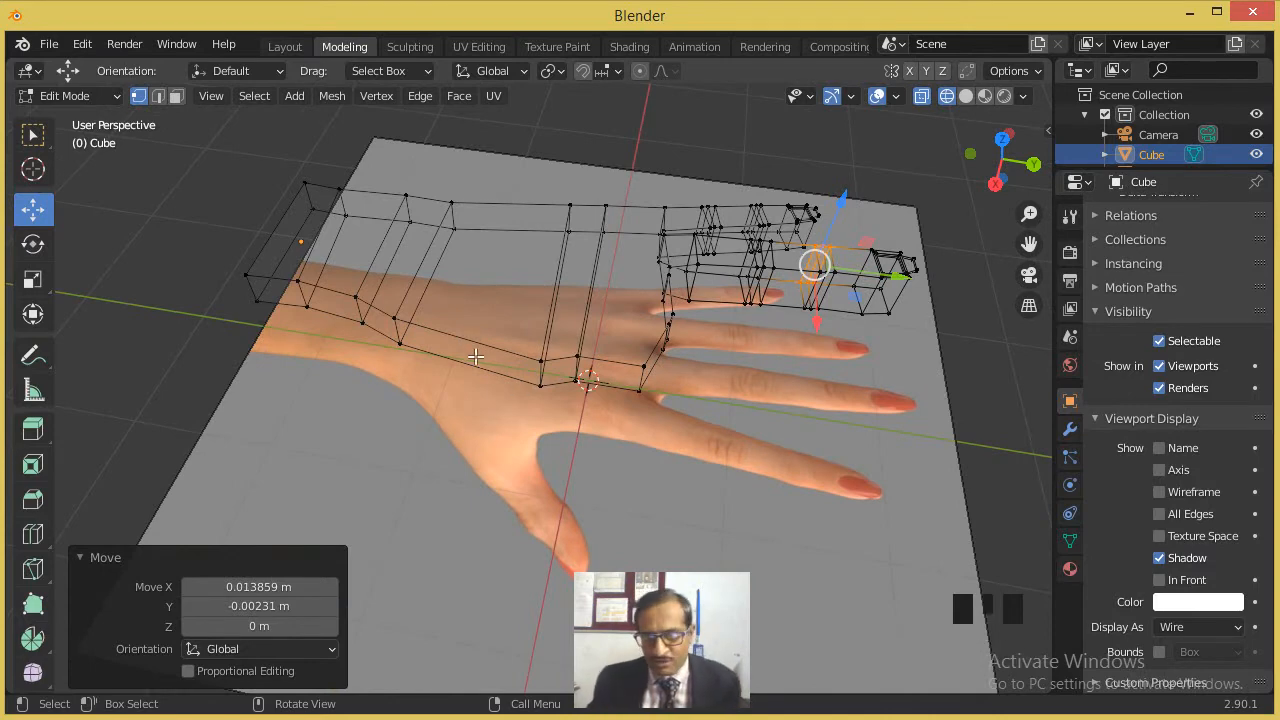
pyautogui.scroll(-1, 588, 513)
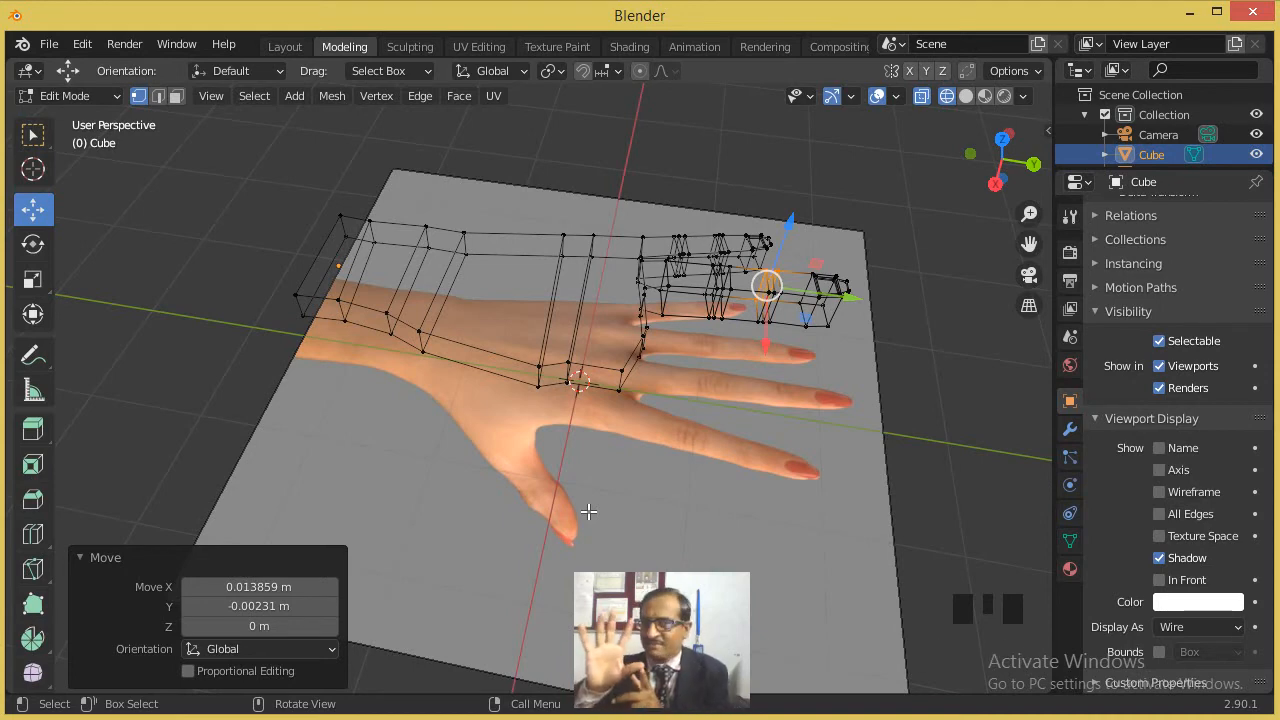
pyautogui.moveTo(795, 395); pyautogui.dragTo(748, 402, button='middle')
pyautogui.keyDown('shift'); pyautogui.moveTo(794, 251); pyautogui.dragTo(545, 247, button='middle'); pyautogui.keyUp('shift')
pyautogui.scroll(3, 557, 248)
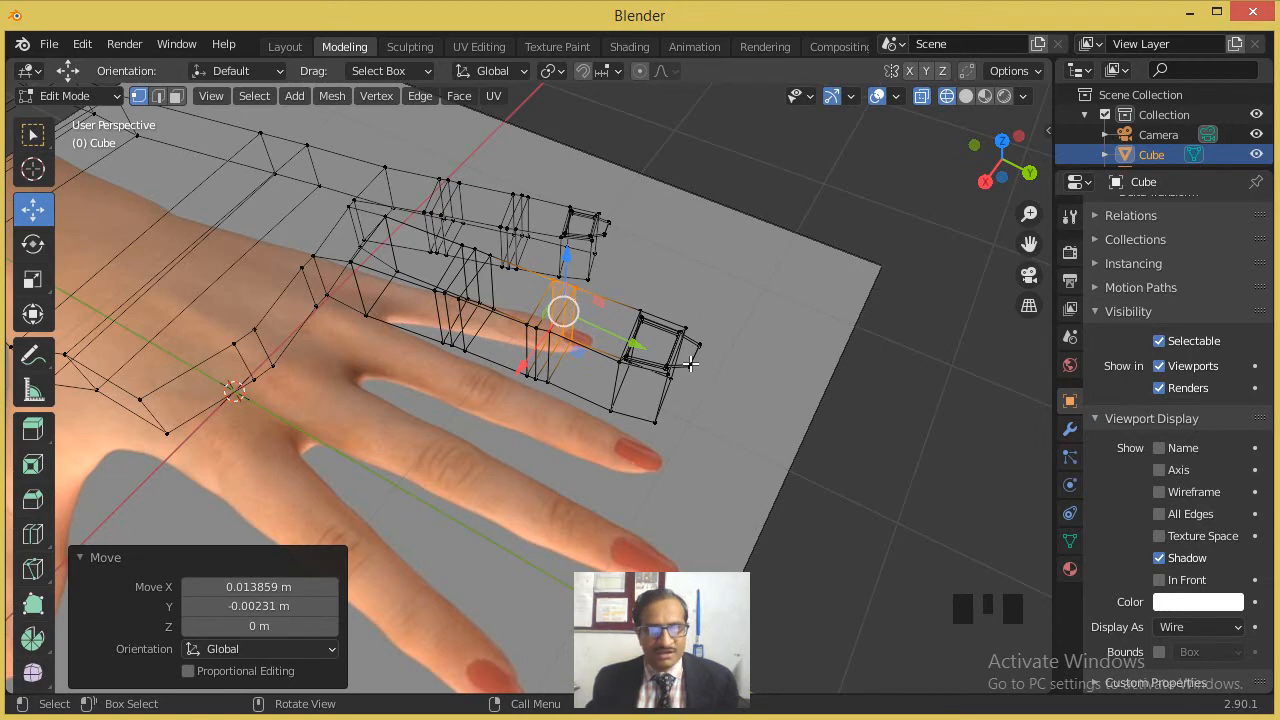
# Step: Duplicate all ring finger faces twice in top view, placing one copy over the middle finger and another about 1.13 m further in X
pyautogui.press('KP_7')
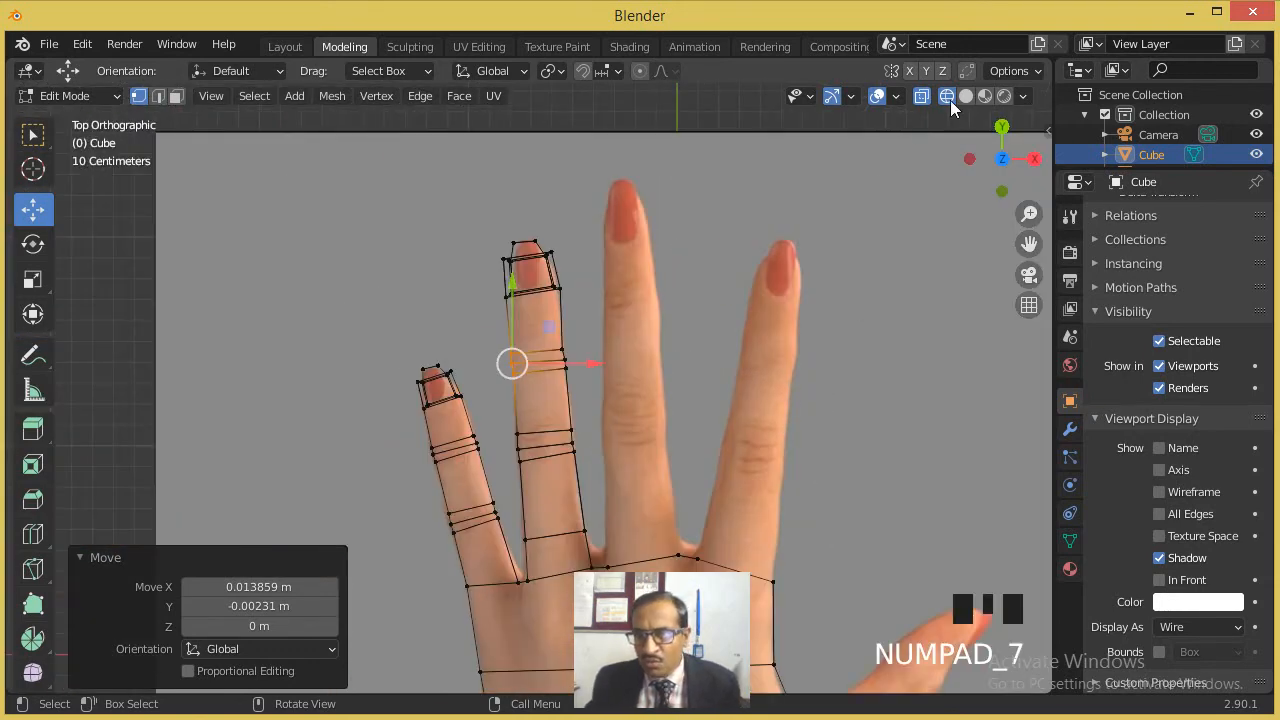
pyautogui.keyDown('shift'); pyautogui.moveTo(589, 444); pyautogui.dragTo(560, 354, button='middle'); pyautogui.keyUp('shift')
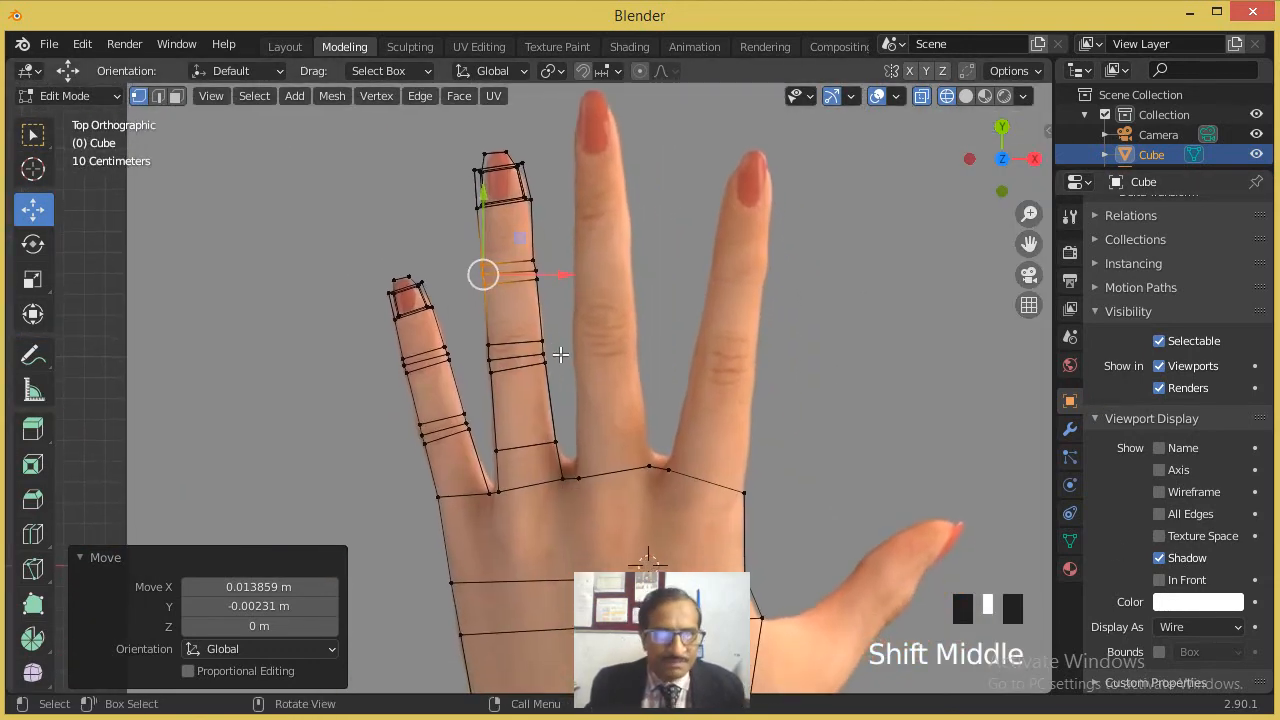
pyautogui.click(34, 209)
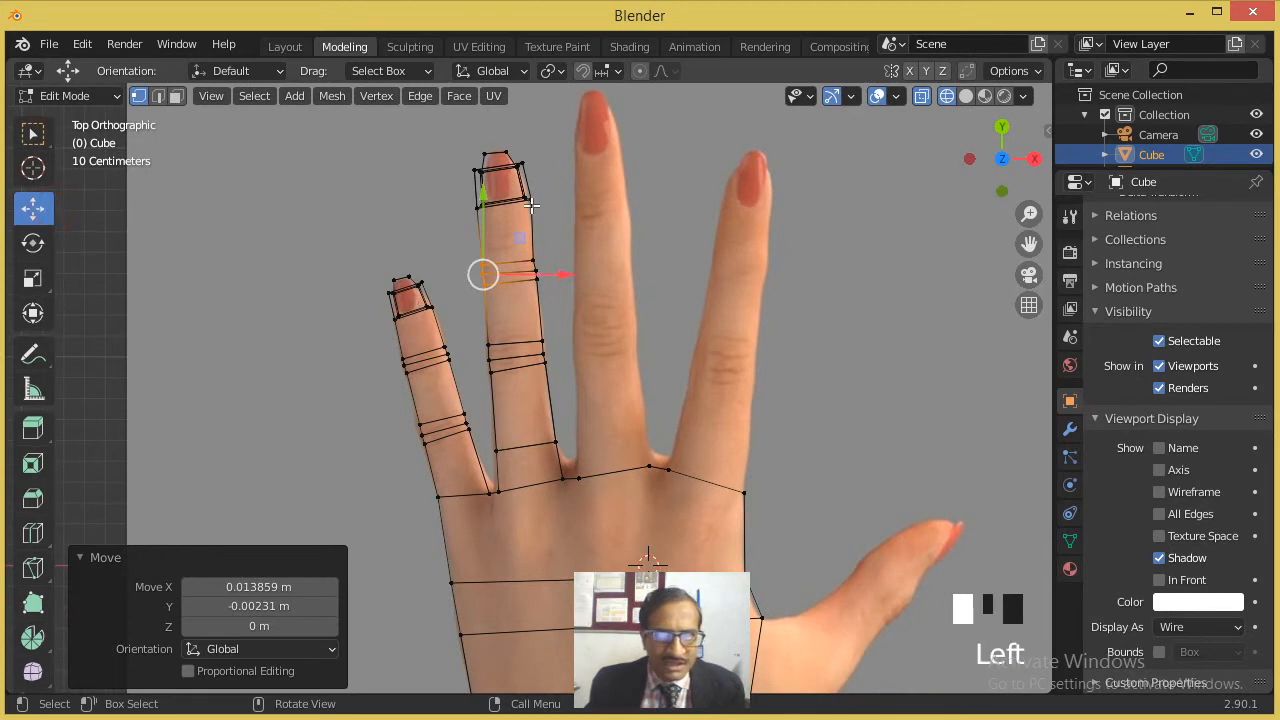
pyautogui.click(176, 95)
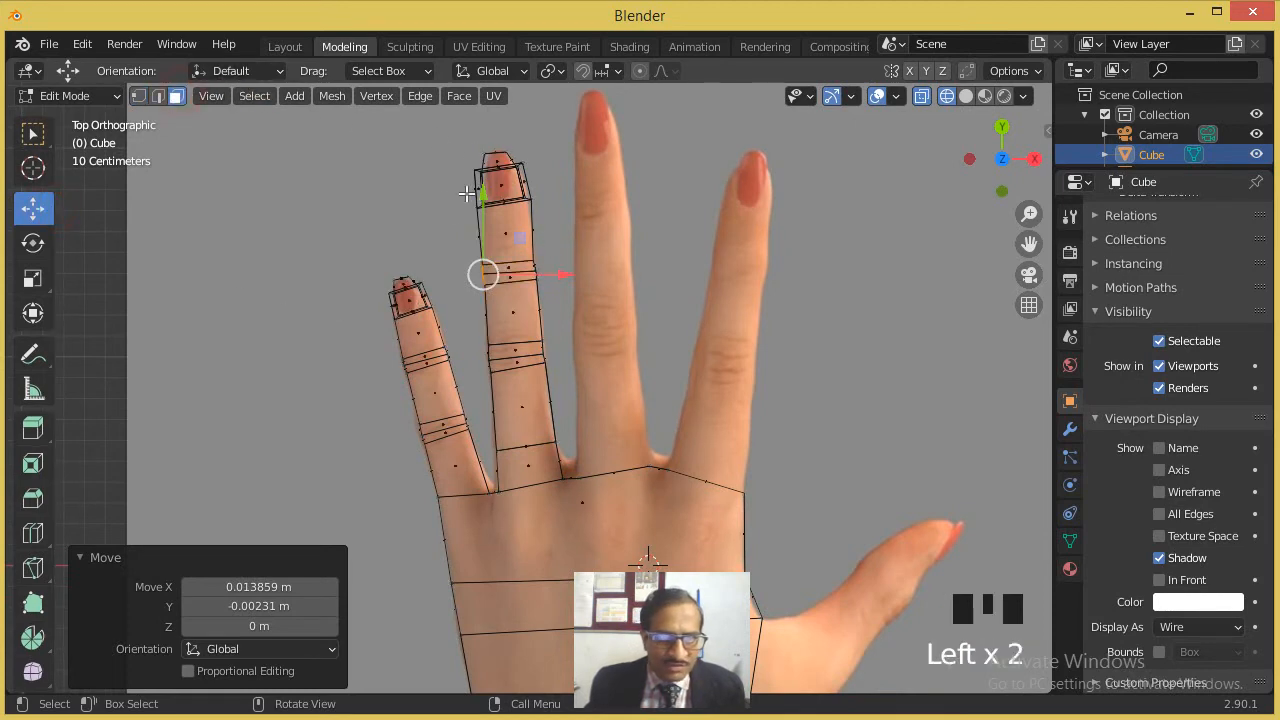
pyautogui.moveTo(459, 139); pyautogui.dragTo(556, 288)
pyautogui.moveTo(465, 140); pyautogui.dragTo(586, 531)
pyautogui.click(385, 471)
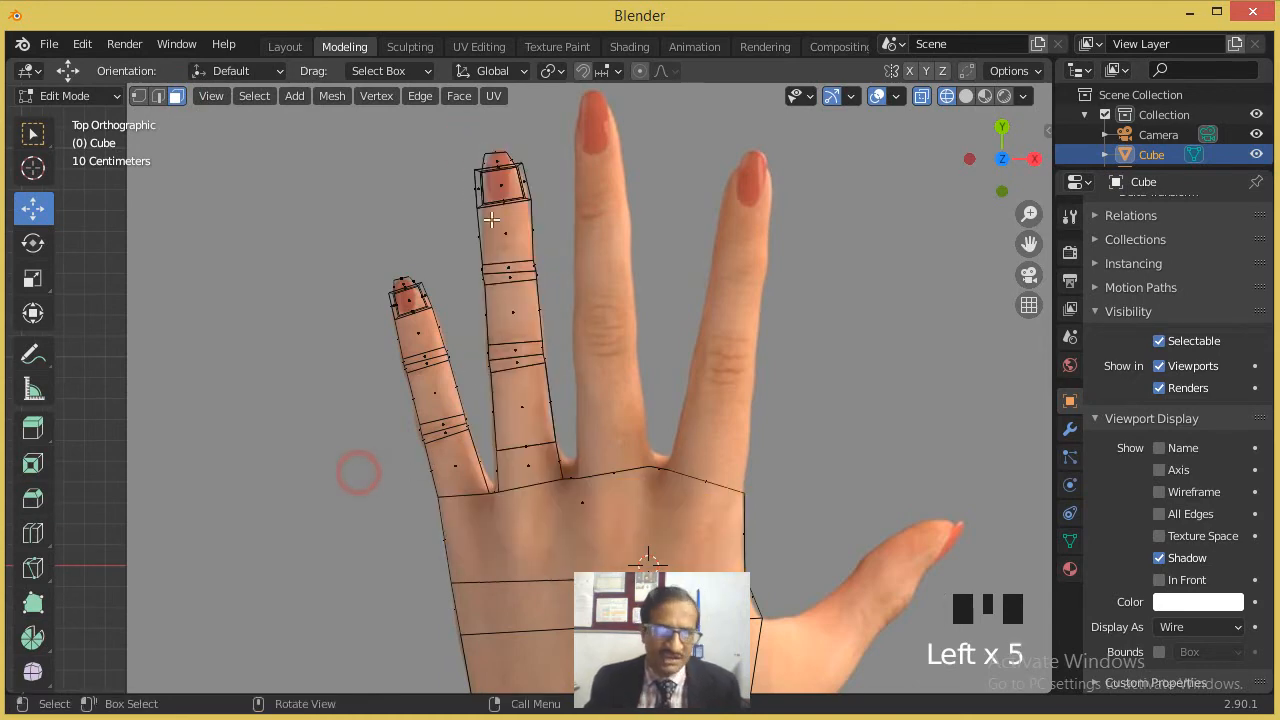
pyautogui.moveTo(465, 128); pyautogui.dragTo(471, 331)
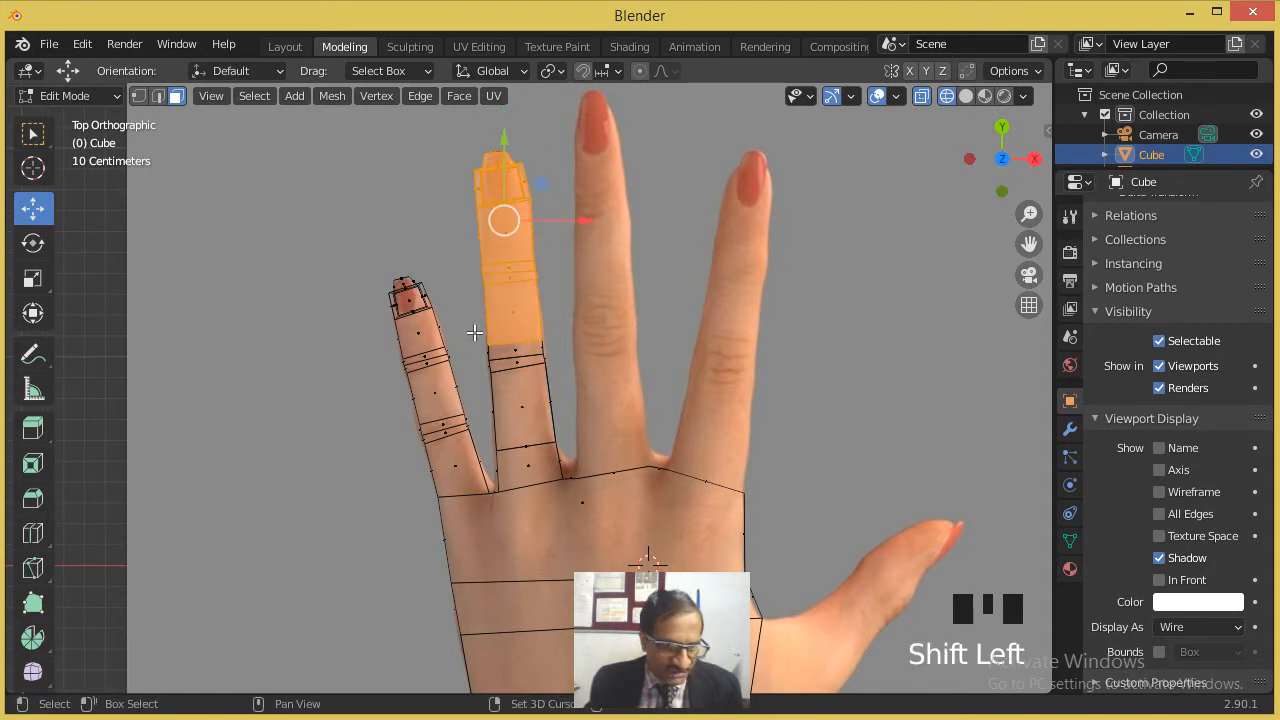
pyautogui.keyDown('shift'); pyautogui.moveTo(604, 321); pyautogui.dragTo(483, 428); pyautogui.keyUp('shift')
pyautogui.keyDown('shift'); pyautogui.moveTo(582, 418); pyautogui.dragTo(492, 467); pyautogui.keyUp('shift')
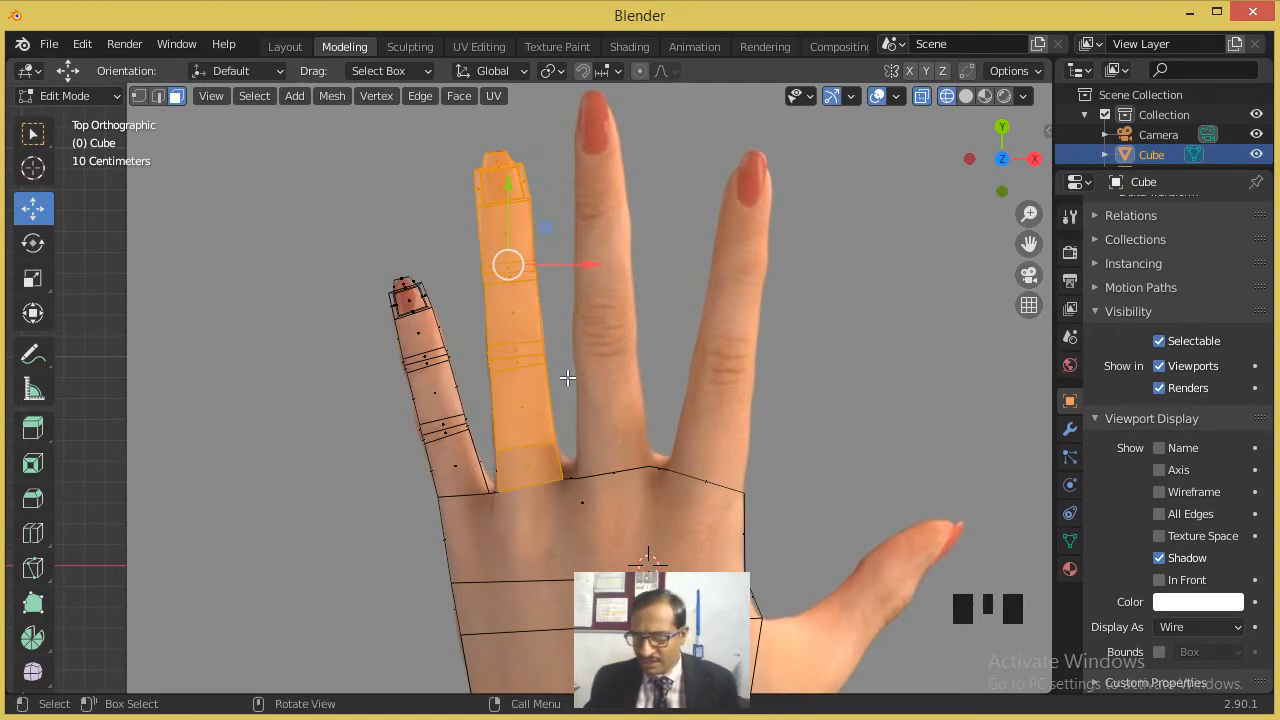
pyautogui.moveTo(609, 373); pyautogui.dragTo(349, 121, button='middle')
pyautogui.press('KP_7')
pyautogui.hotkey('shift', 'd')
pyautogui.click(769, 284)
pyautogui.hotkey('shift', 'd')
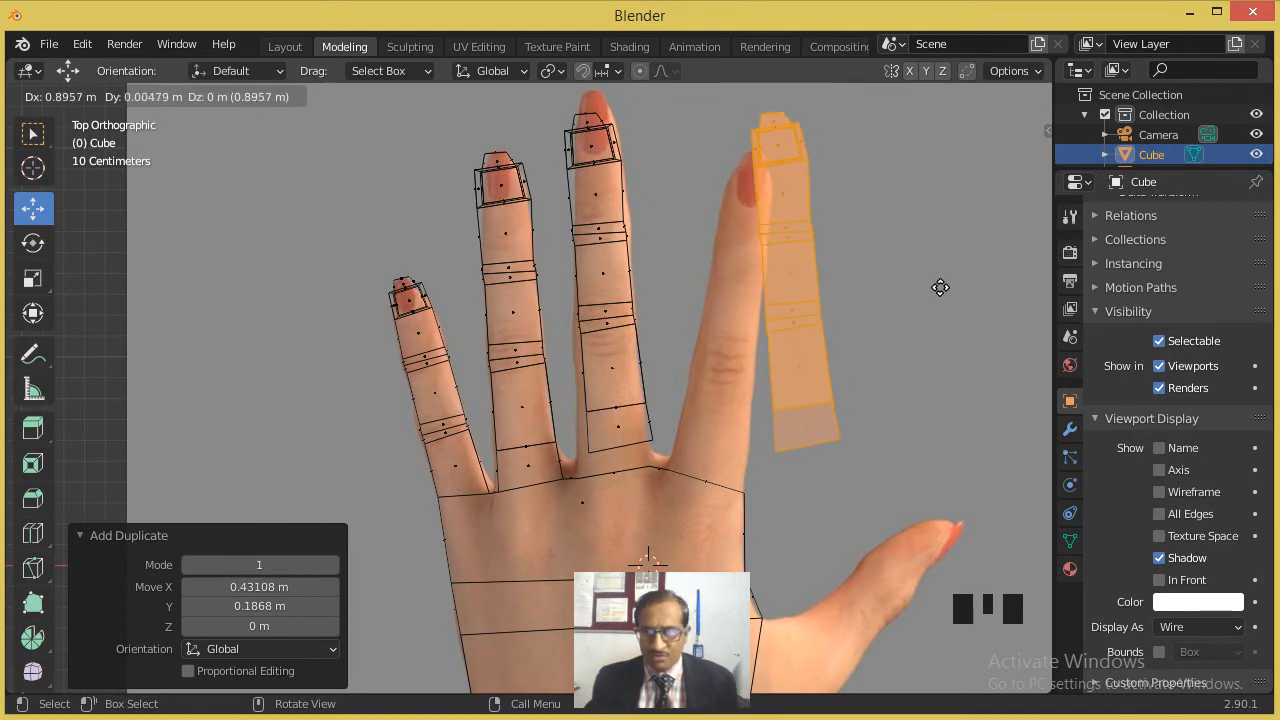
pyautogui.click(983, 287)
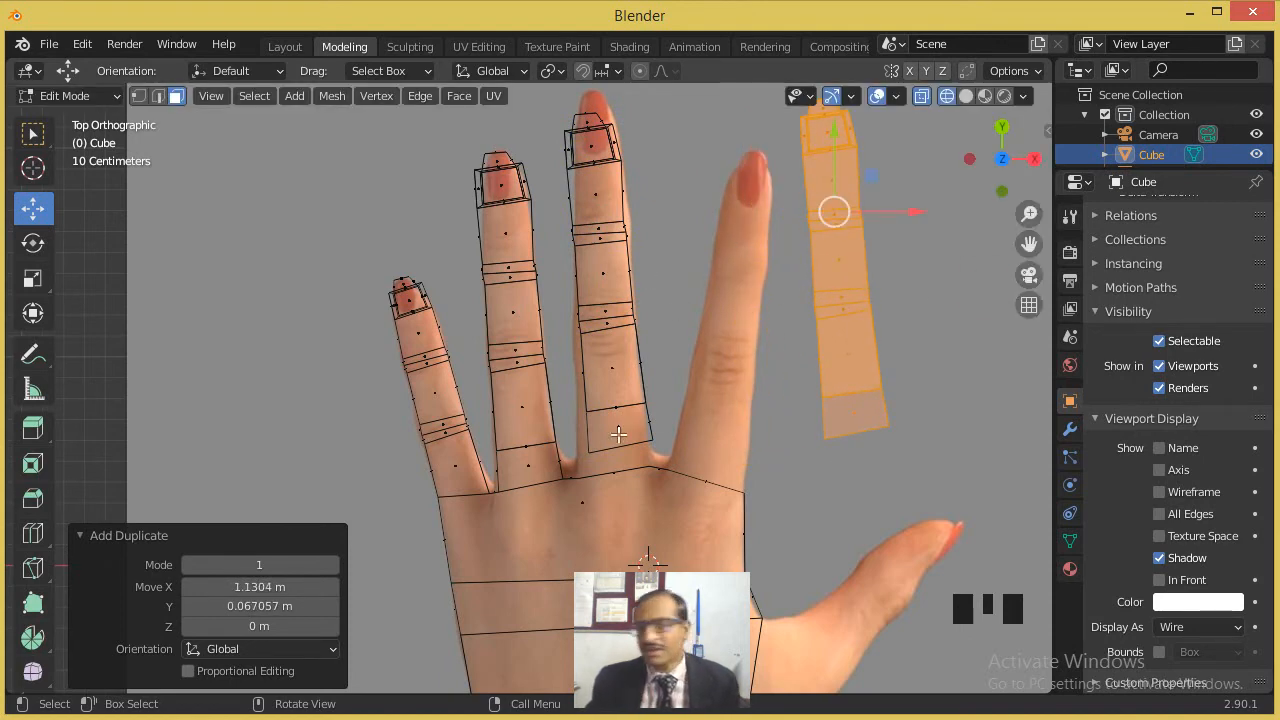
pyautogui.scroll(-1, 618, 434)
pyautogui.moveTo(680, 130); pyautogui.dragTo(556, 340)
pyautogui.moveTo(698, 128); pyautogui.dragTo(570, 445)
pyautogui.keyDown('shift'); pyautogui.moveTo(677, 131); pyautogui.dragTo(556, 224); pyautogui.keyUp('shift')
pyautogui.press('e')
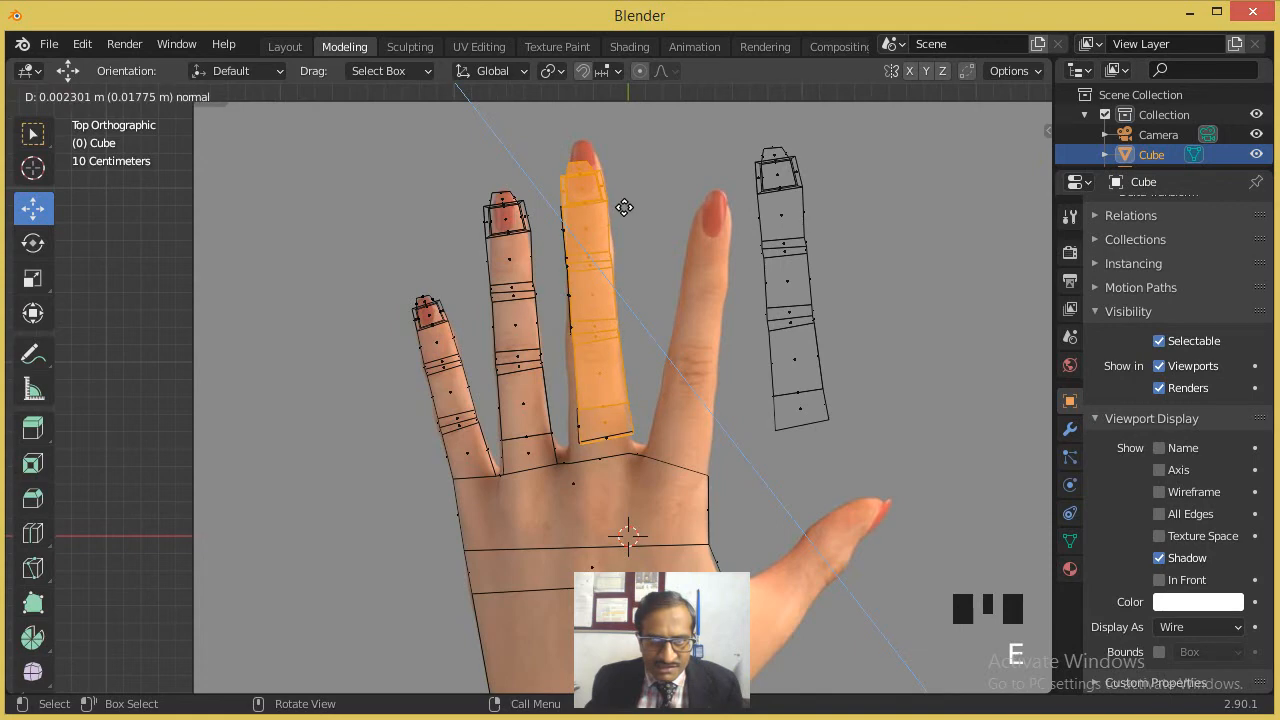
pyautogui.press('Escape')
pyautogui.press('Escape')
pyautogui.keyDown('shift'); pyautogui.moveTo(685, 140); pyautogui.dragTo(558, 344); pyautogui.keyUp('shift')
pyautogui.keyDown('shift'); pyautogui.moveTo(666, 127); pyautogui.dragTo(563, 275); pyautogui.keyUp('shift')
pyautogui.keyDown('shift'); pyautogui.moveTo(662, 222); pyautogui.dragTo(574, 446); pyautogui.keyUp('shift')
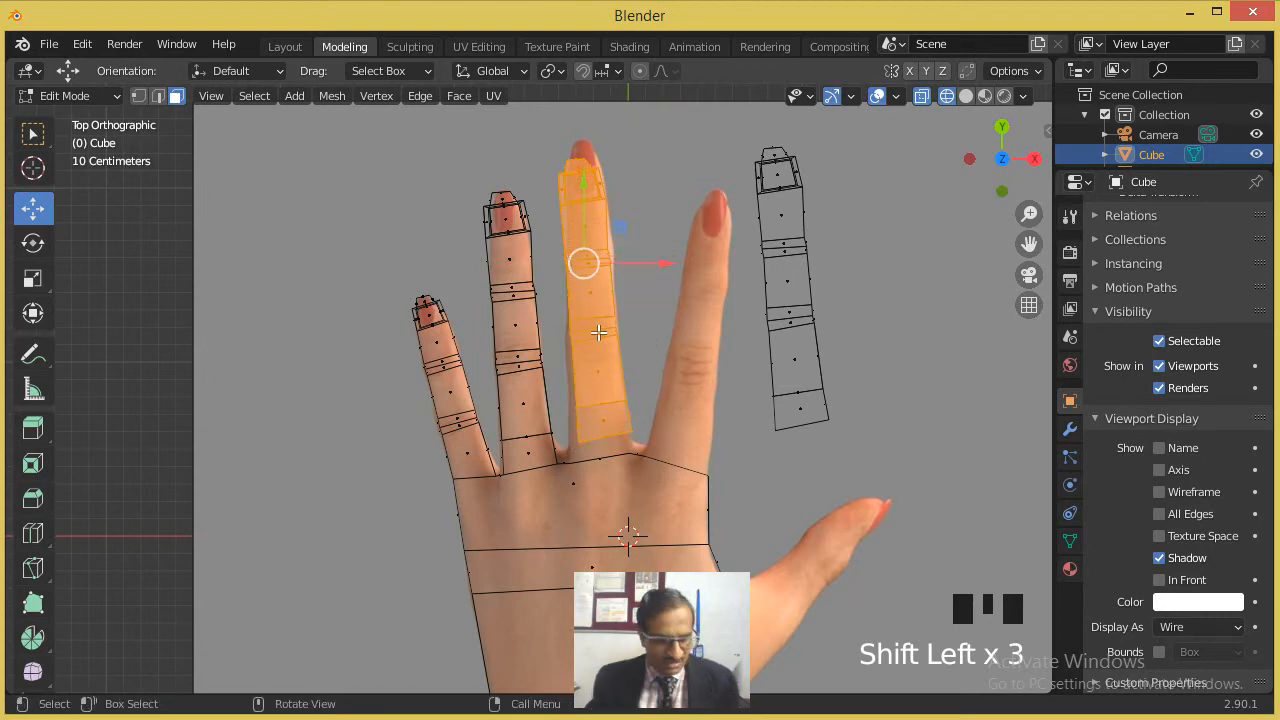
pyautogui.press('e')
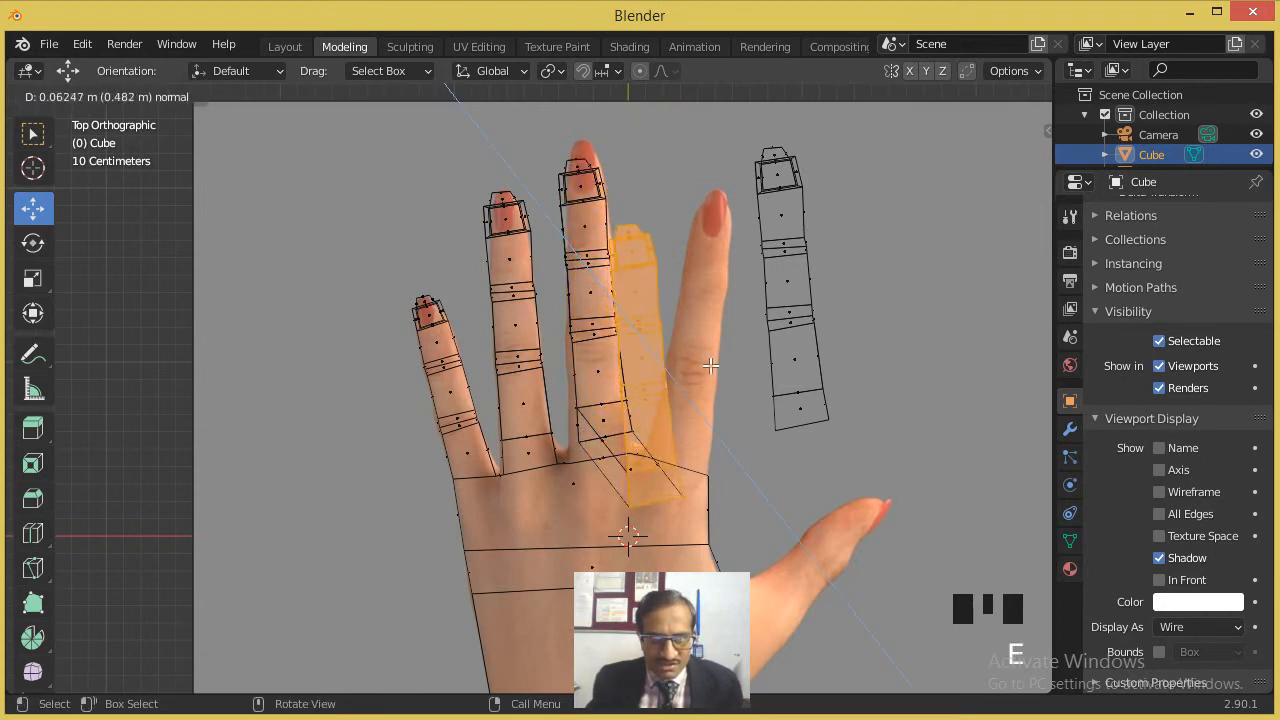
pyautogui.press('Escape')
pyautogui.press('Escape')
pyautogui.press('Escape')
pyautogui.keyDown('shift'); pyautogui.moveTo(670, 292); pyautogui.dragTo(566, 359); pyautogui.keyUp('shift')
pyautogui.press('e')
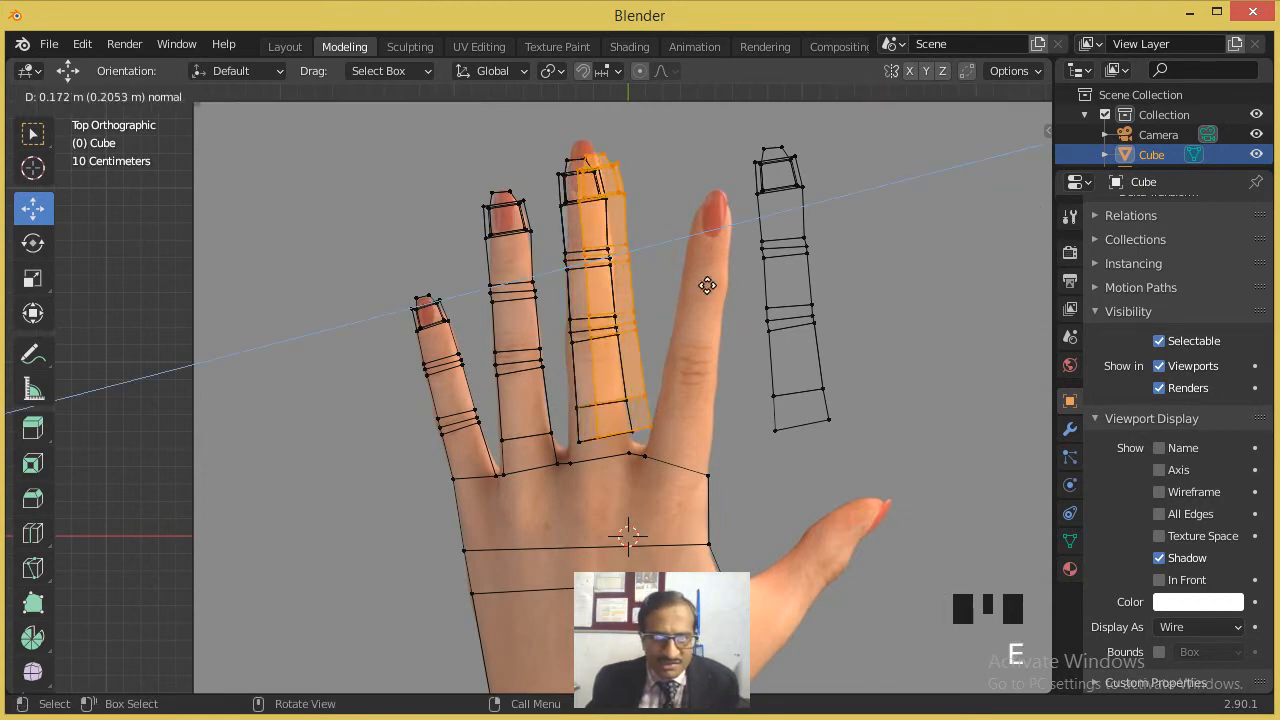
pyautogui.rightClick(735, 286)
# Step: Try rotating the finger copy over the middle finger and undo the rotation
pyautogui.scroll(2, 735, 286)
pyautogui.click(33, 243)
pyautogui.moveTo(676, 181); pyautogui.dragTo(701, 216)
pyautogui.hotkey('ctrl', 'z')
pyautogui.scroll(-2, 911, 167)
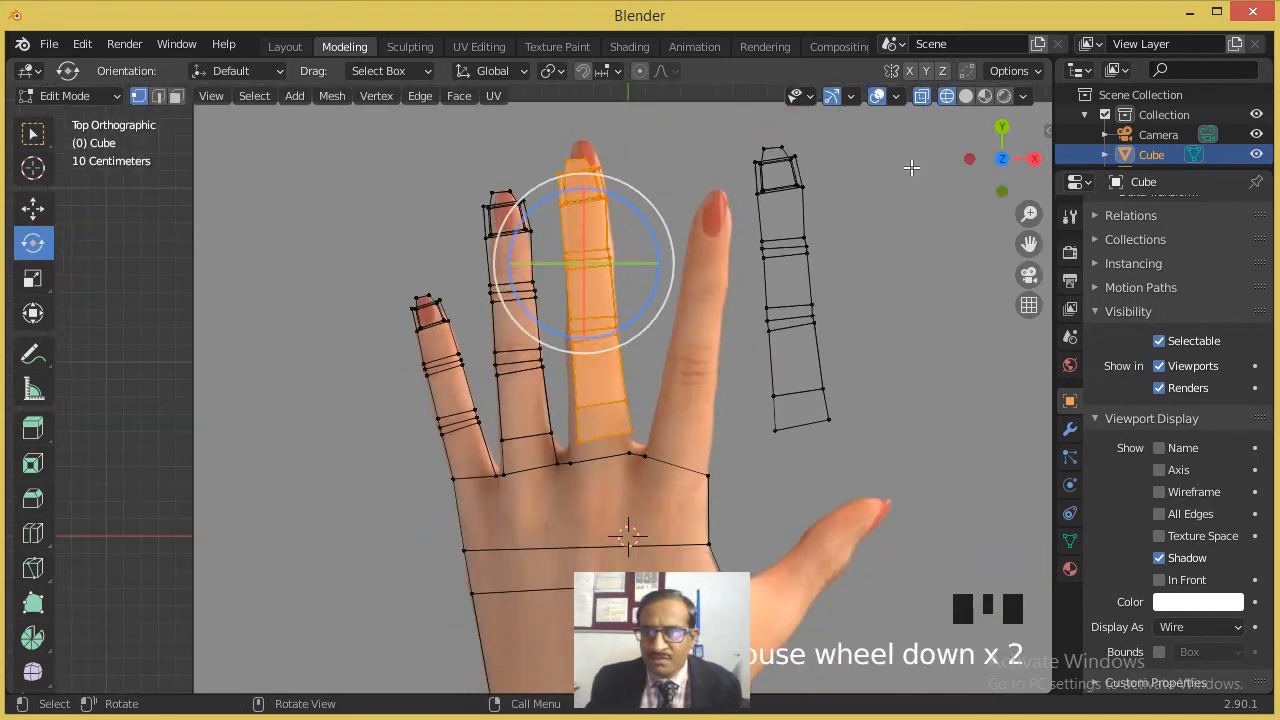
pyautogui.click(947, 96)
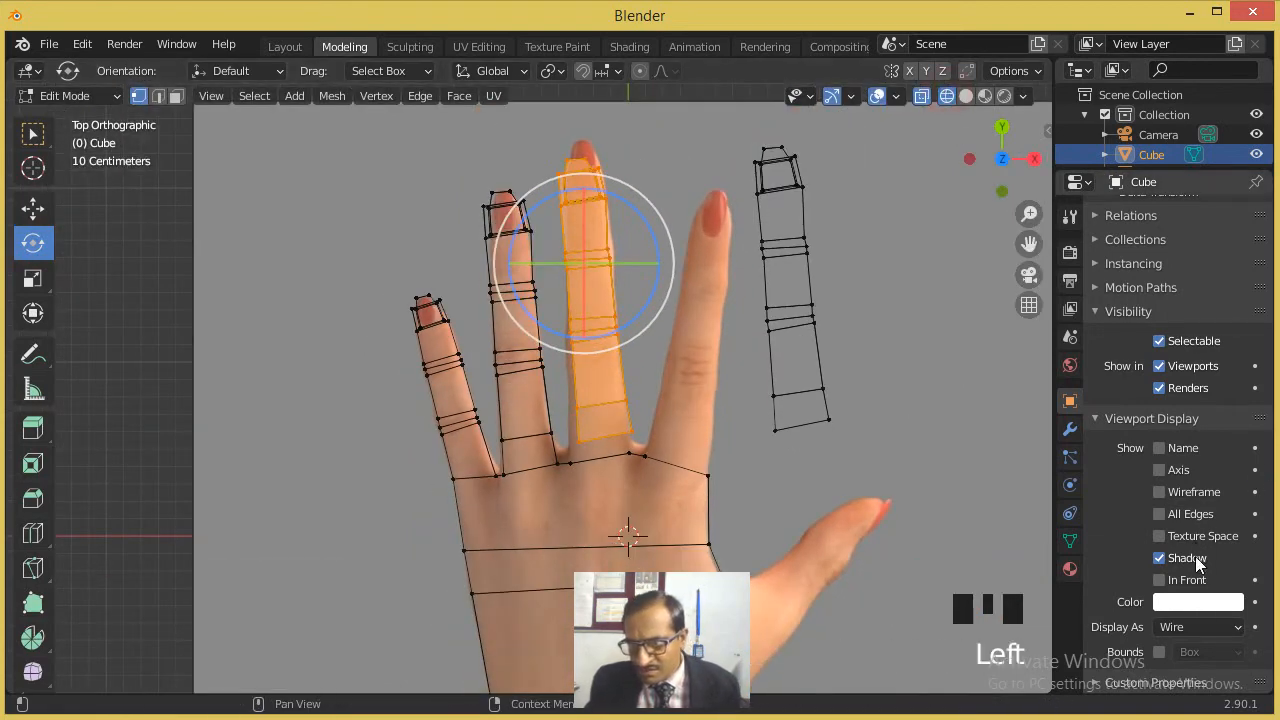
pyautogui.click(1192, 627)
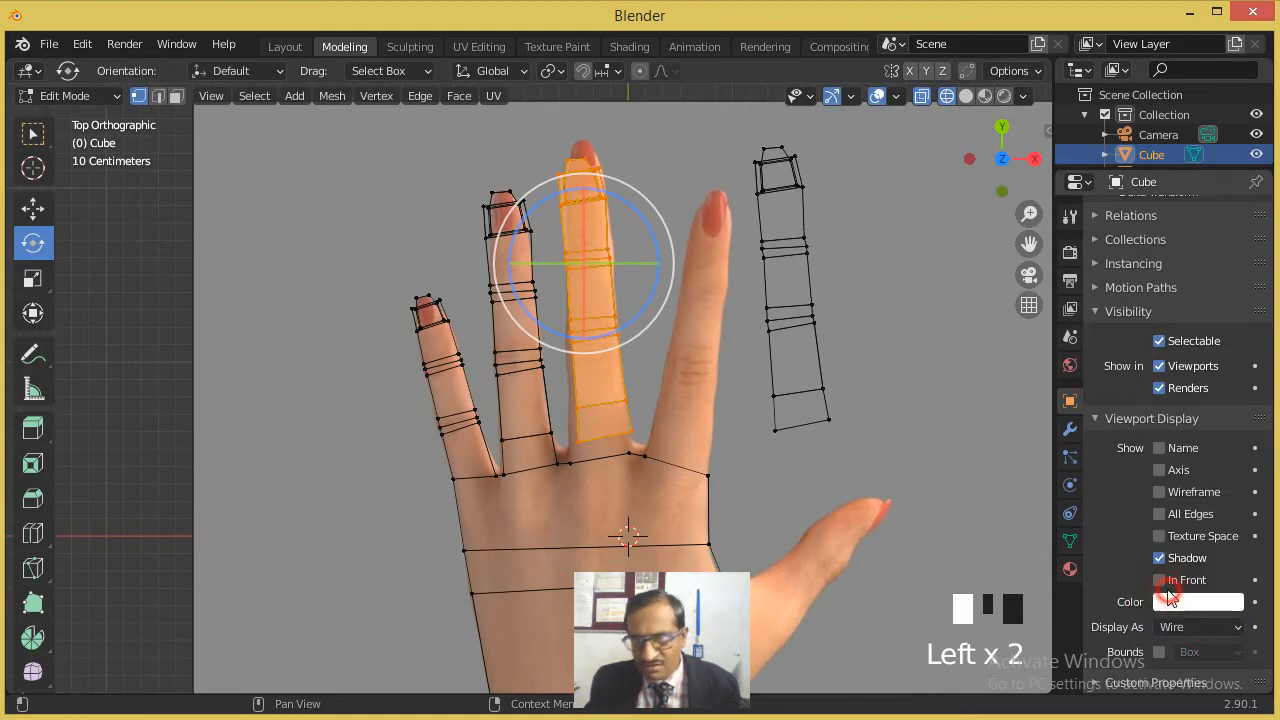
pyautogui.click(940, 100)
pyautogui.scroll(1, 846, 271)
pyautogui.moveTo(846, 271); pyautogui.dragTo(711, 299, button='middle')
pyautogui.scroll(2, 711, 299)
pyautogui.press('Tab')
pyautogui.press('Tab')
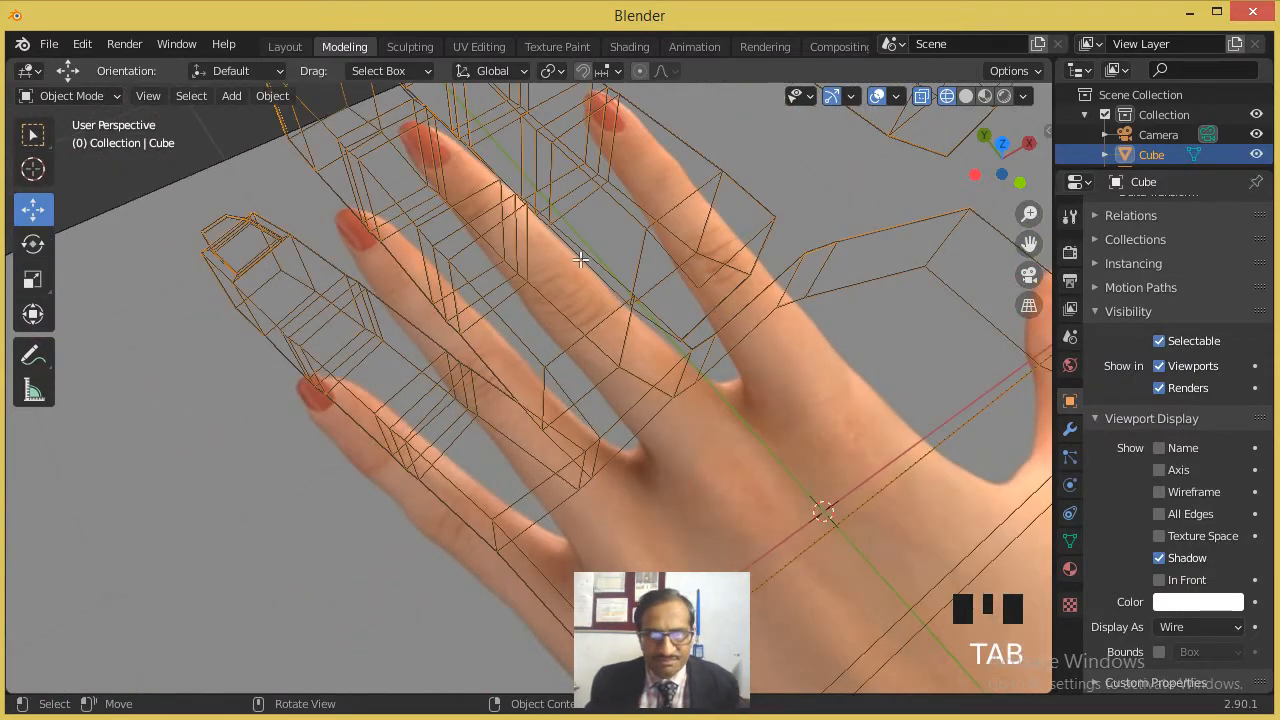
# Step: Switch the viewport to material preview shading in Object Mode and set the hand mesh to display as Solid
pyautogui.click(967, 97)
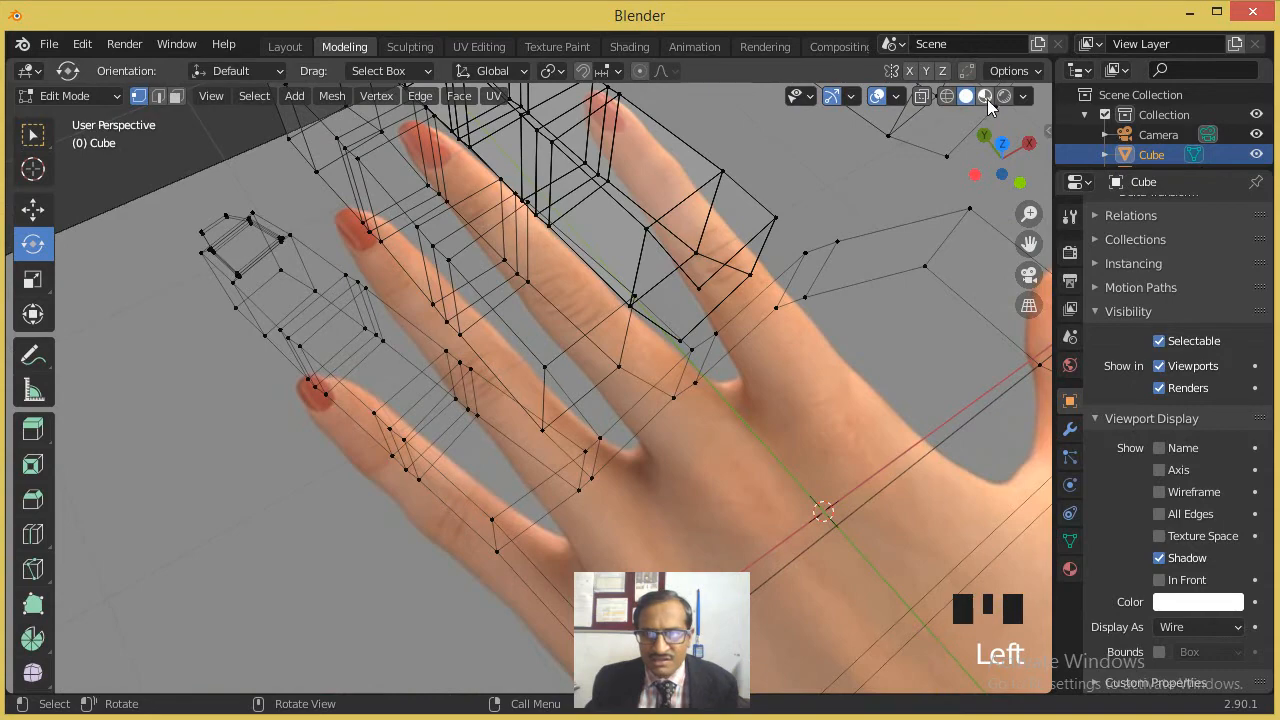
pyautogui.click(985, 97)
pyautogui.press('Tab')
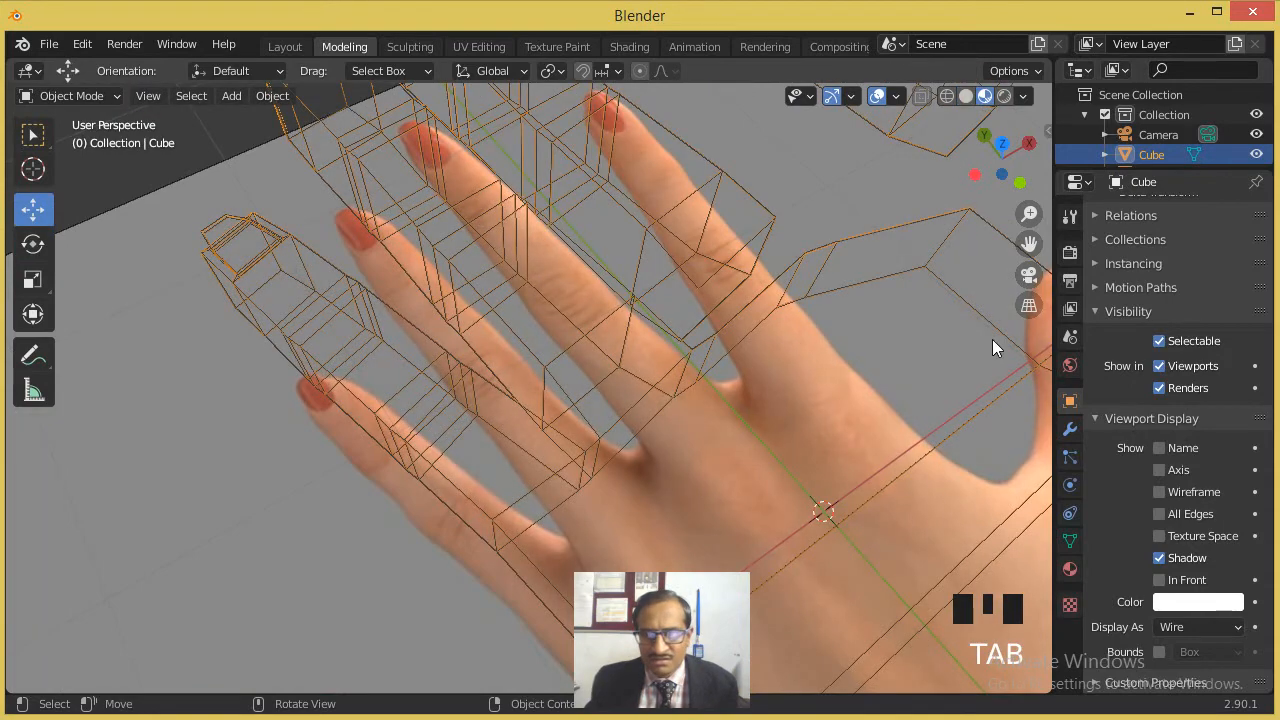
pyautogui.click(1200, 630)
pyautogui.click(1170, 562)
pyautogui.moveTo(764, 317); pyautogui.dragTo(785, 259, button='middle')
pyautogui.scroll(-4, 781, 250)
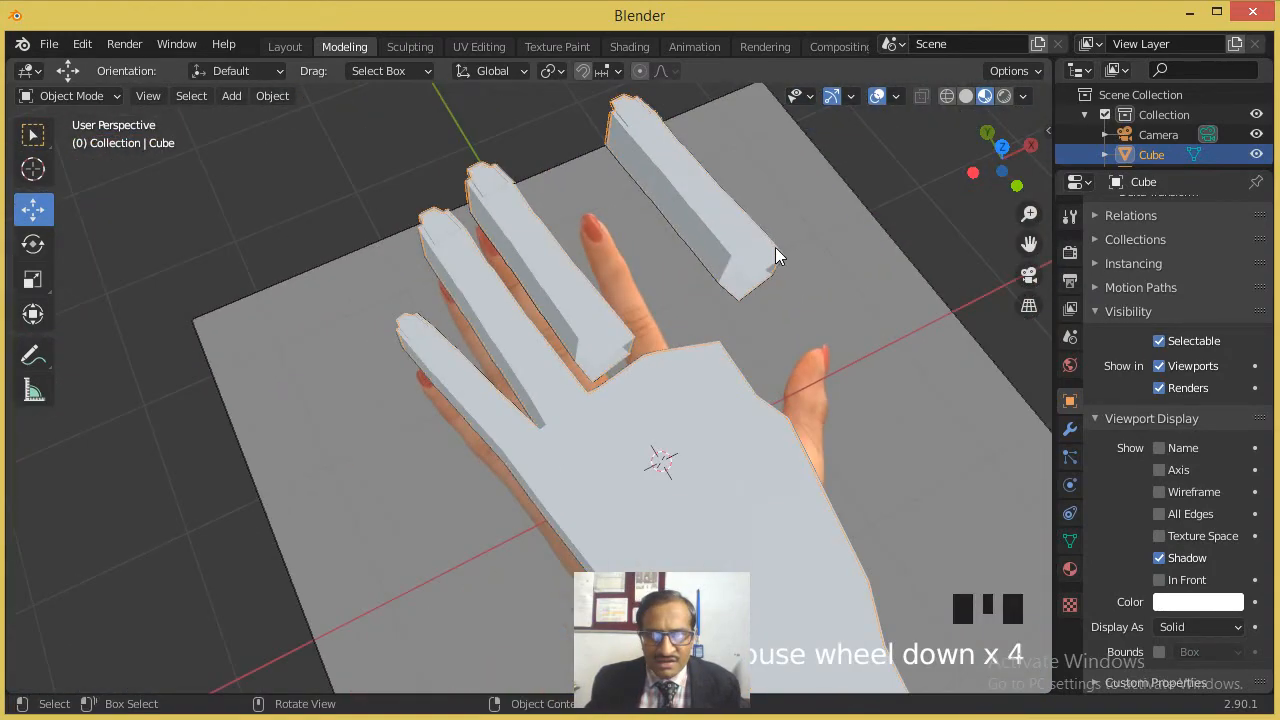
pyautogui.scroll(2, 795, 249)
pyautogui.scroll(2, 797, 256)
pyautogui.scroll(-3, 778, 264)
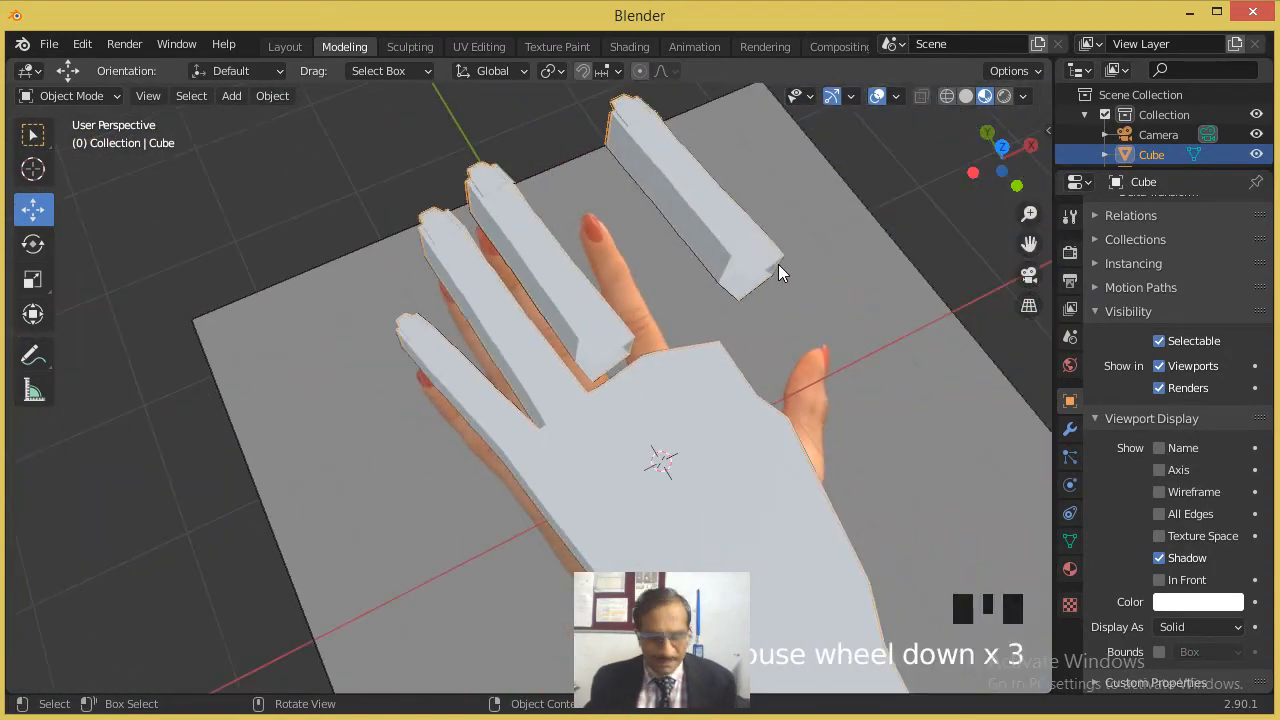
# Step: Delete the faces of the spare finger copy beside the index finger, using face selection in top view
pyautogui.press('Tab')
pyautogui.press('KP_7')
pyautogui.press('Delete')
pyautogui.click(743, 440)
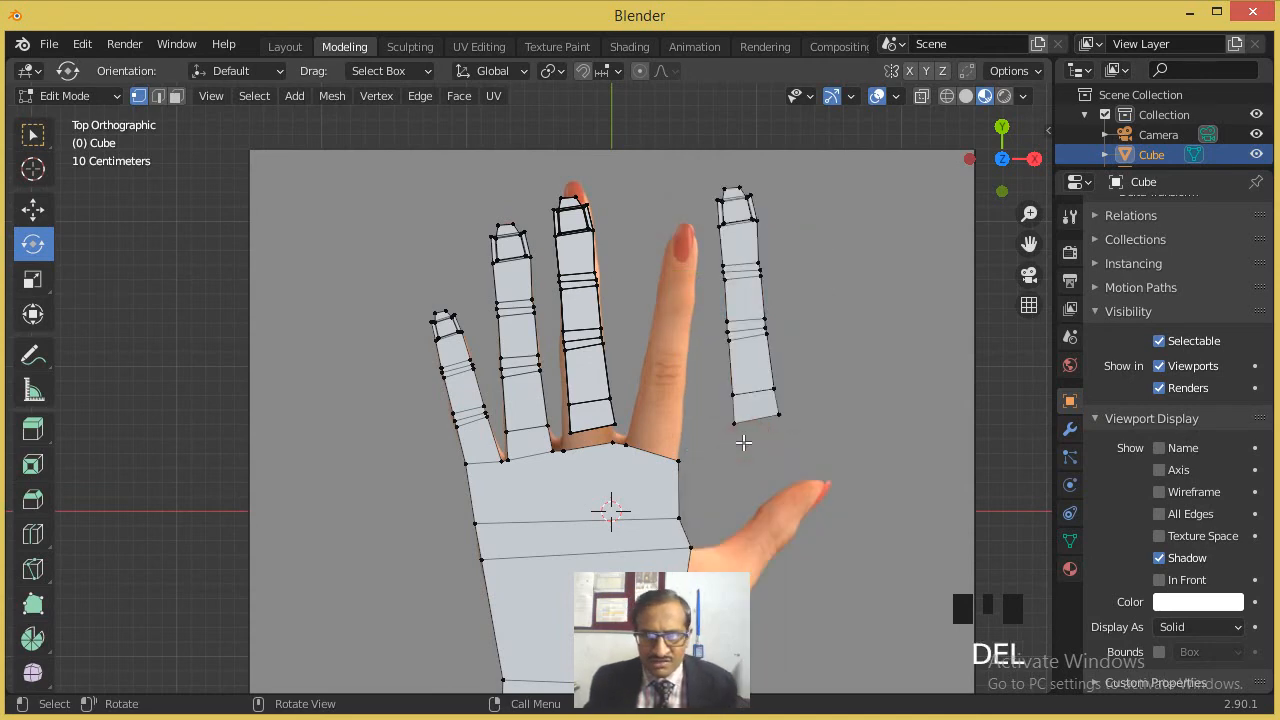
pyautogui.moveTo(700, 180); pyautogui.dragTo(836, 446)
pyautogui.press('Delete')
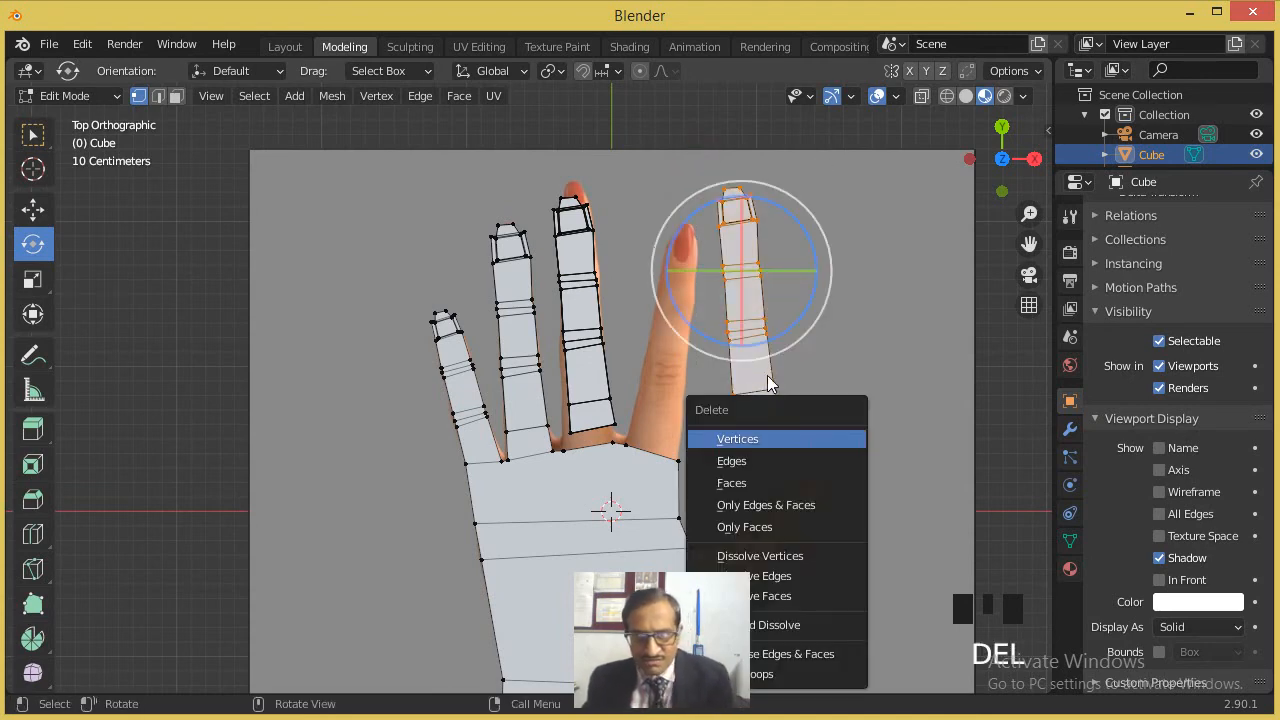
pyautogui.click(759, 483)
pyautogui.click(176, 95)
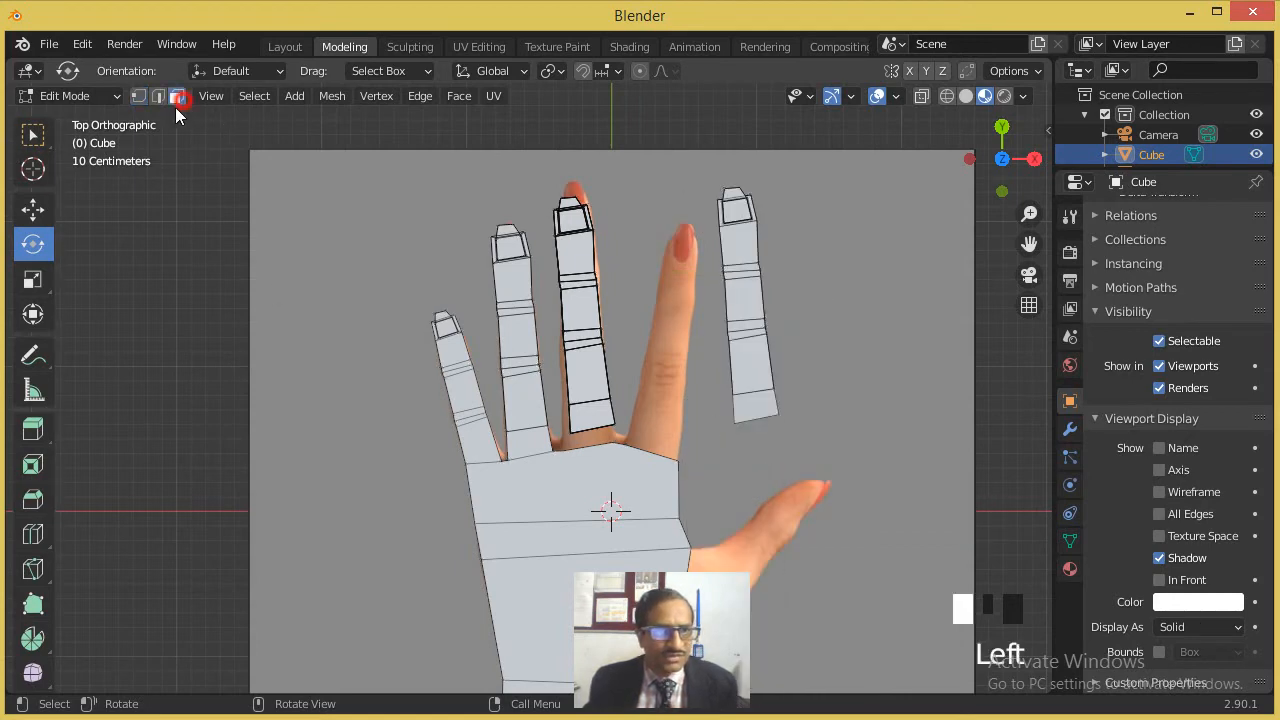
pyautogui.click(32, 210)
pyautogui.moveTo(686, 157); pyautogui.dragTo(865, 431)
pyautogui.press('Delete')
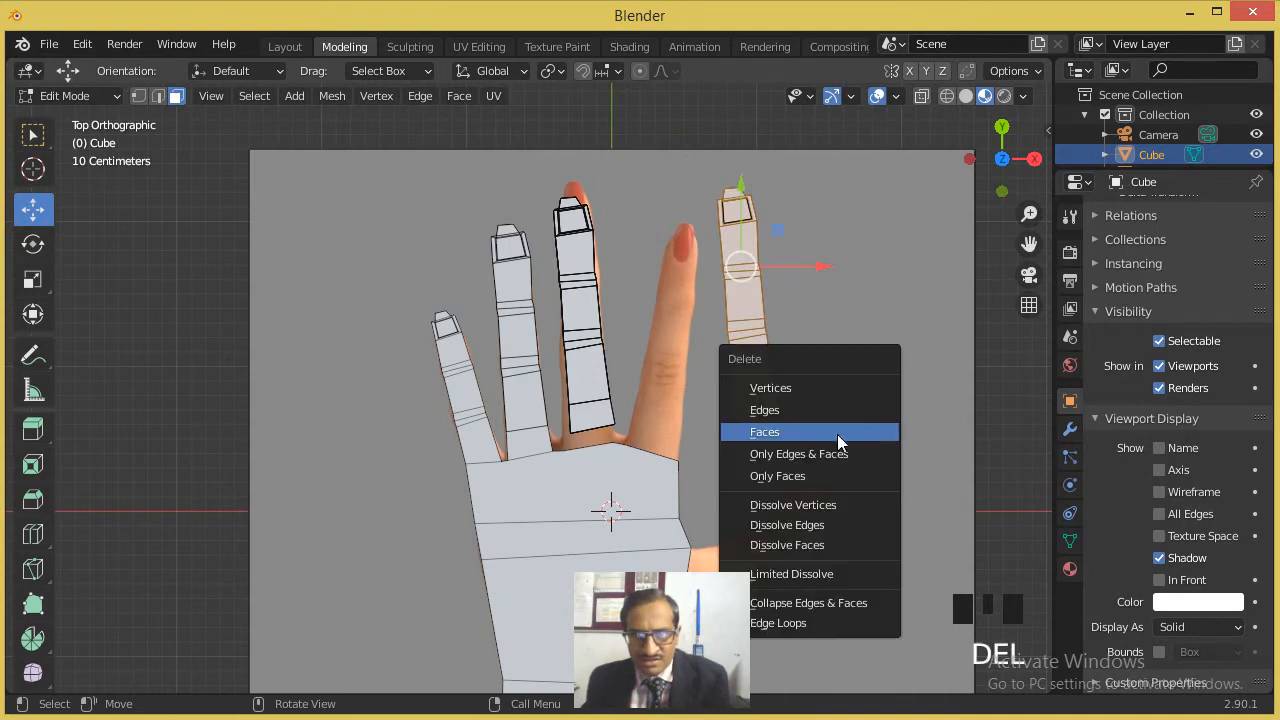
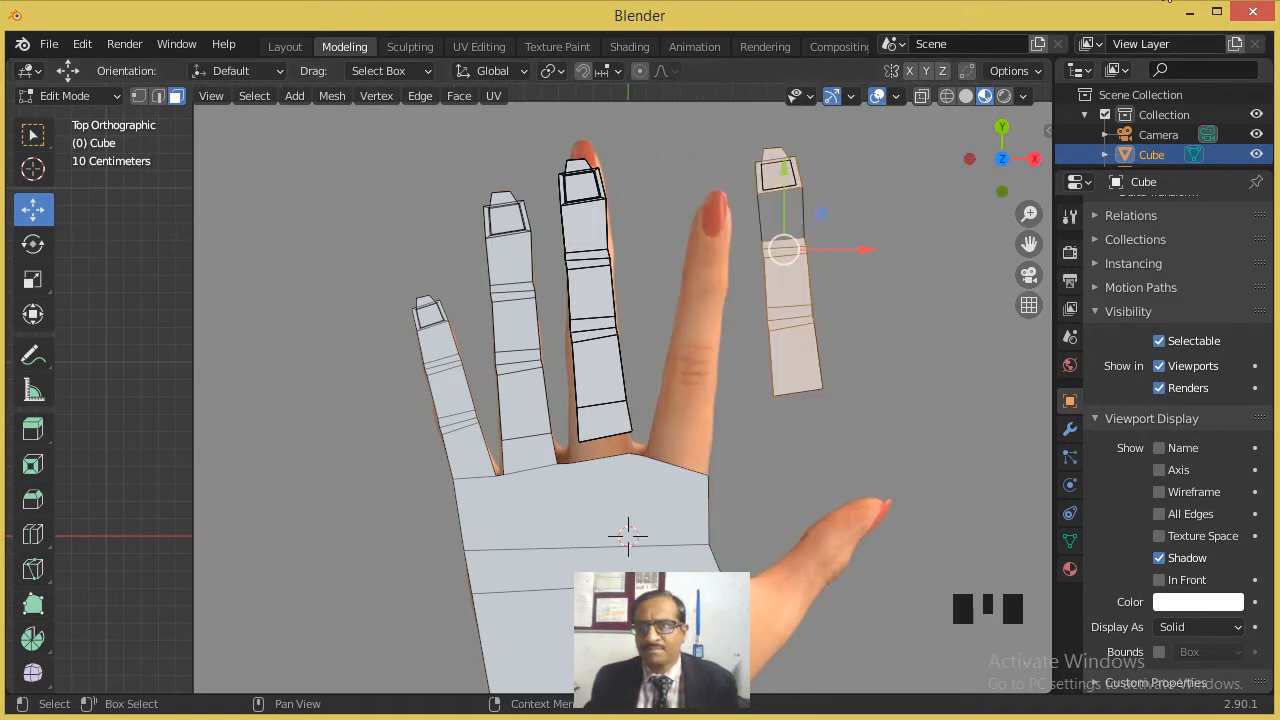
# Step: Delete all faces of the finger copy over the middle finger, including its base segment, using X-ray selection
pyautogui.hotkey('alt', 'z')
pyautogui.moveTo(554, 140); pyautogui.dragTo(669, 376)
pyautogui.press('Delete')
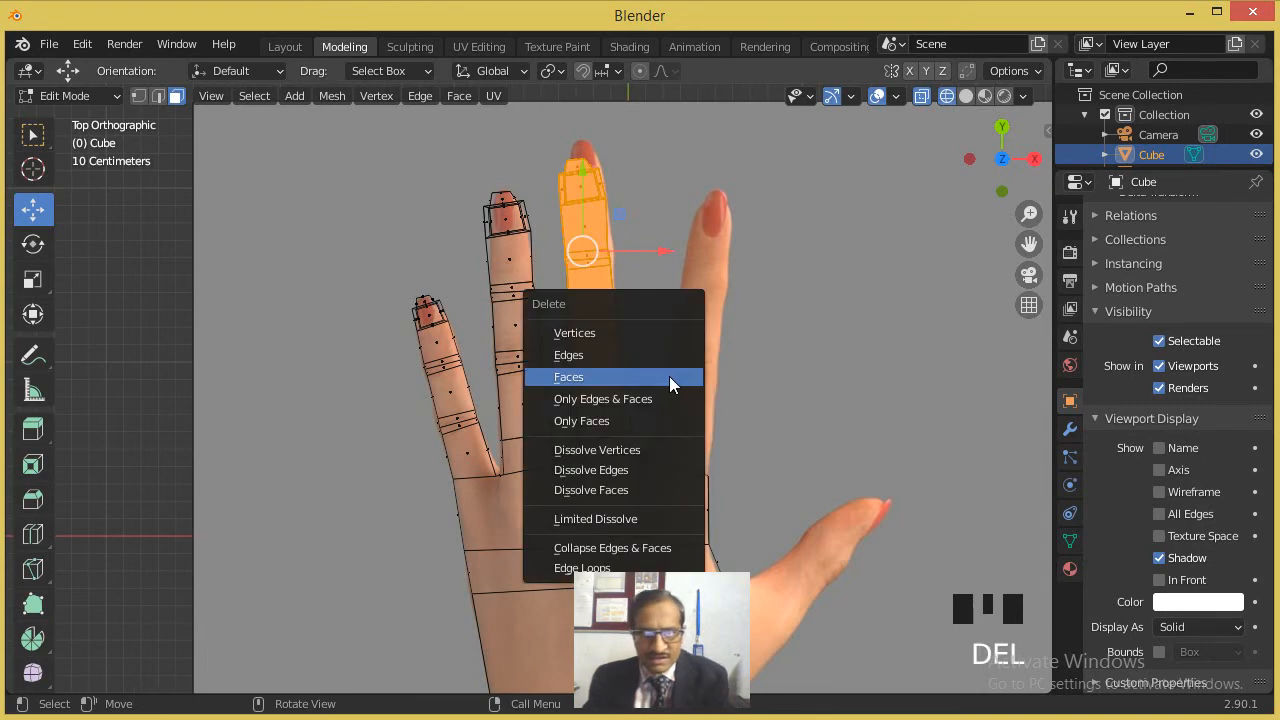
pyautogui.click(594, 374)
pyautogui.moveTo(572, 389); pyautogui.dragTo(661, 440)
pyautogui.press('Delete')
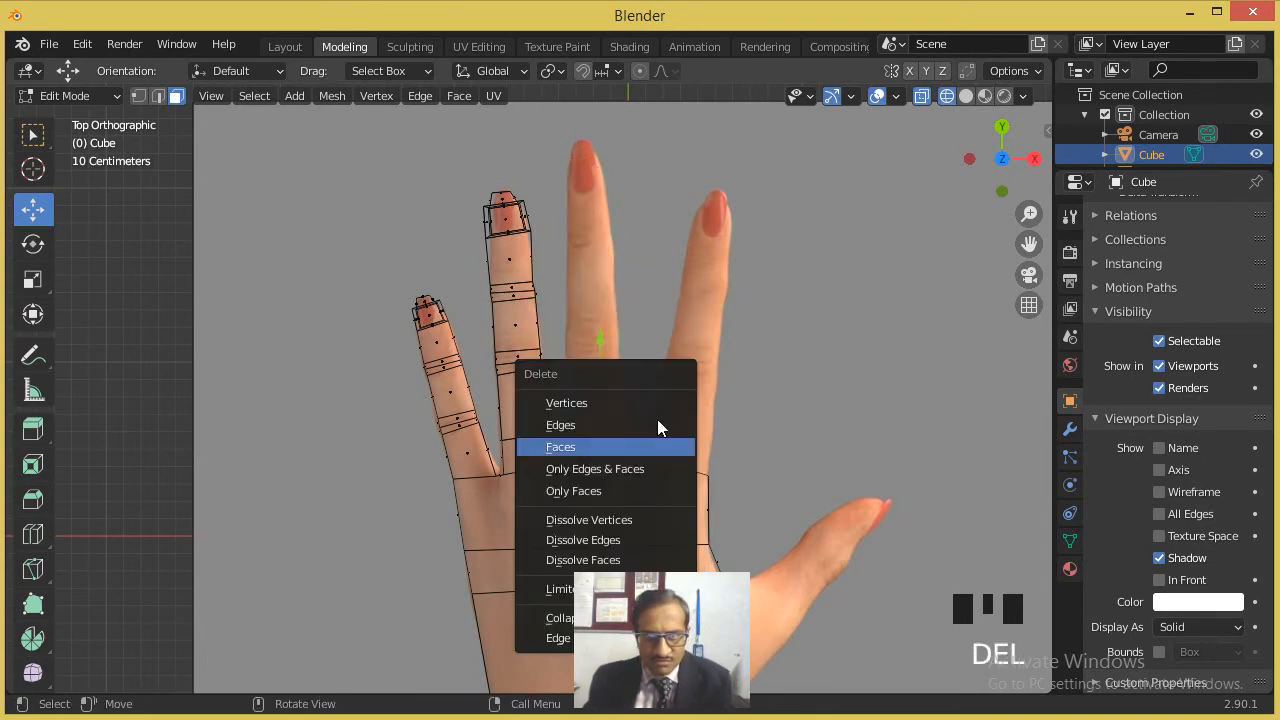
pyautogui.click(586, 443)
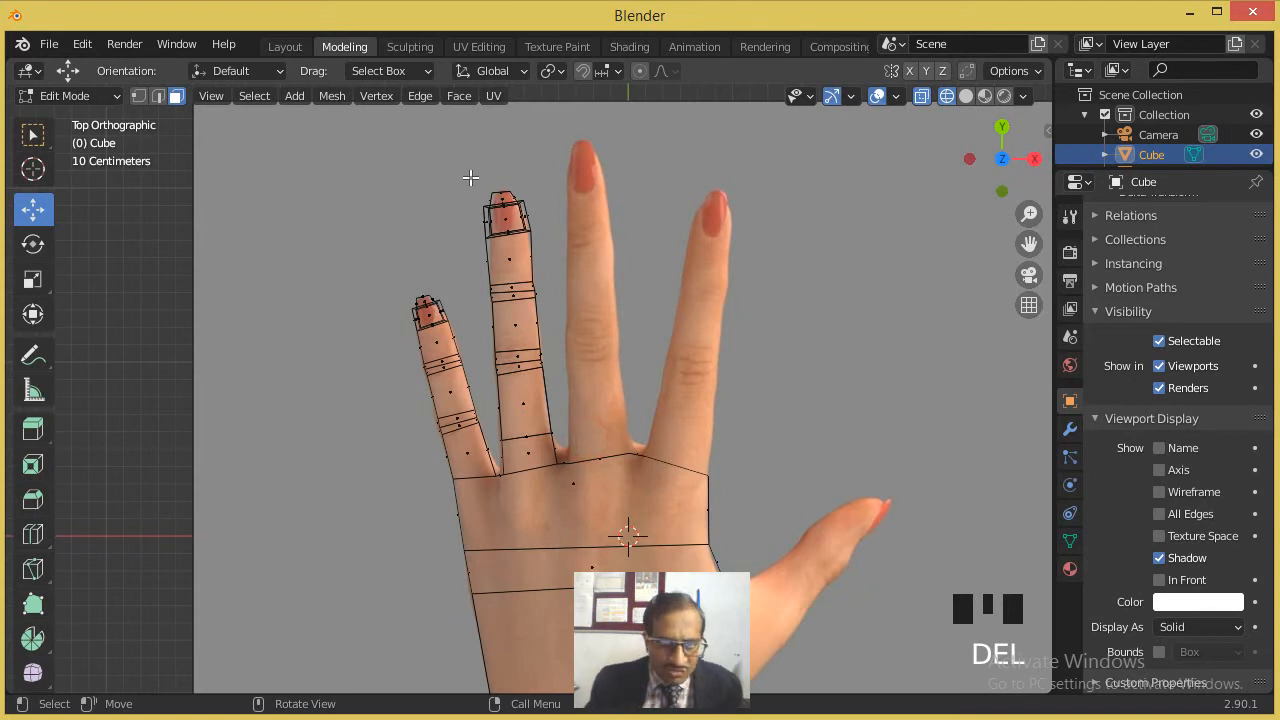
# Step: Duplicate all ring finger faces, excluding the palm, in top view and place the copy over the middle finger, about 0.42 m in X and 0.16 m in Y
pyautogui.moveTo(581, 154); pyautogui.dragTo(473, 312)
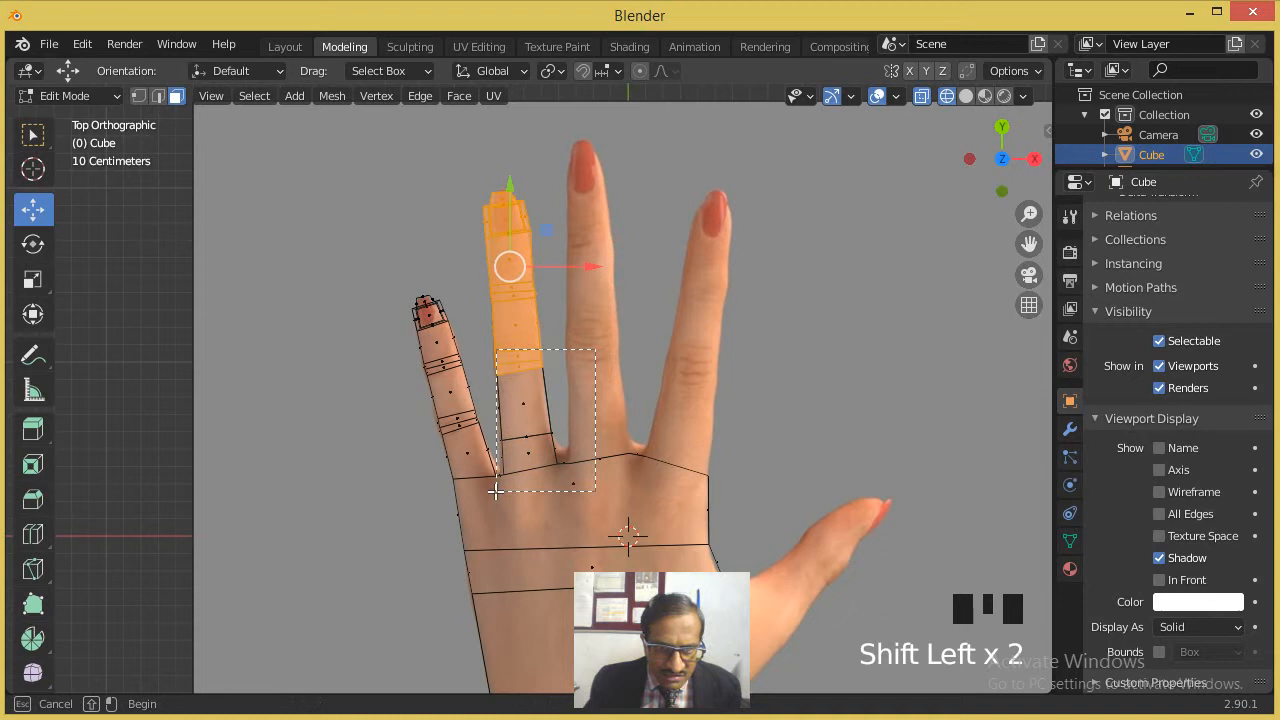
pyautogui.keyDown('shift'); pyautogui.click(500, 488); pyautogui.keyUp('shift')
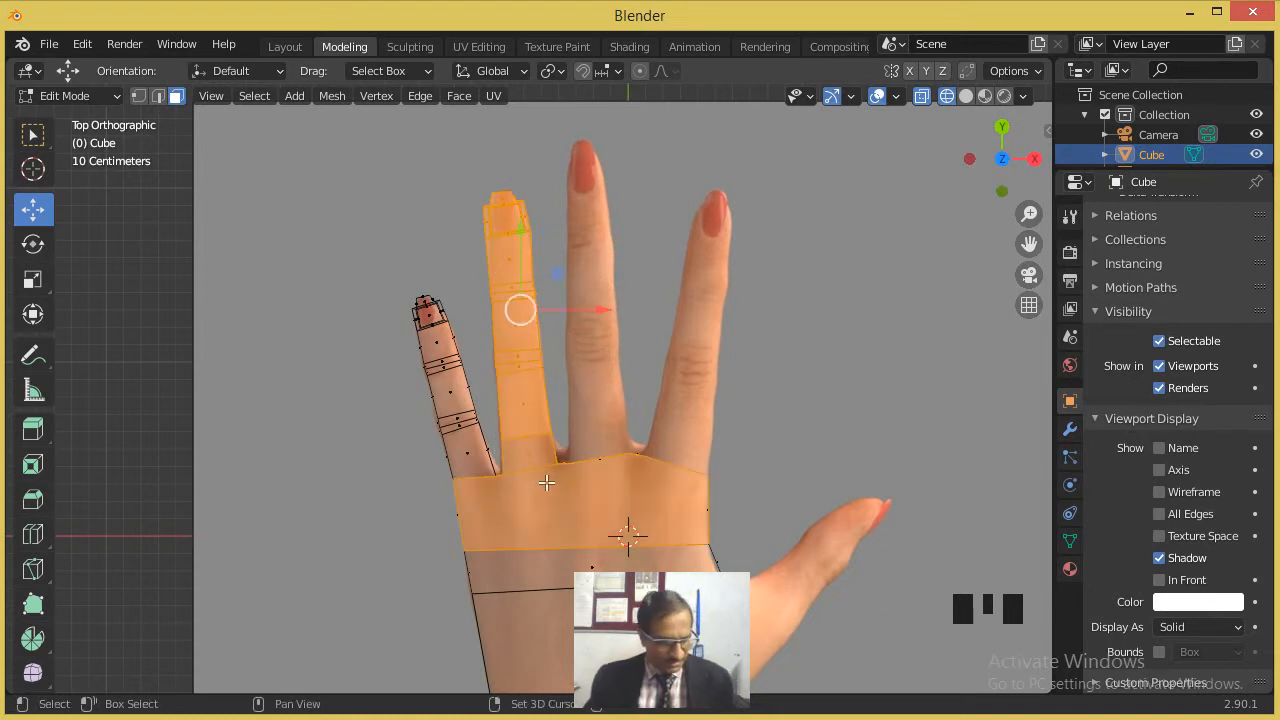
pyautogui.hotkey('ctrl', 'z')
pyautogui.keyDown('shift'); pyautogui.moveTo(577, 350); pyautogui.dragTo(567, 454); pyautogui.keyUp('shift')
pyautogui.moveTo(553, 417); pyautogui.dragTo(886, 331, button='middle')
pyautogui.scroll(3, 678, 304)
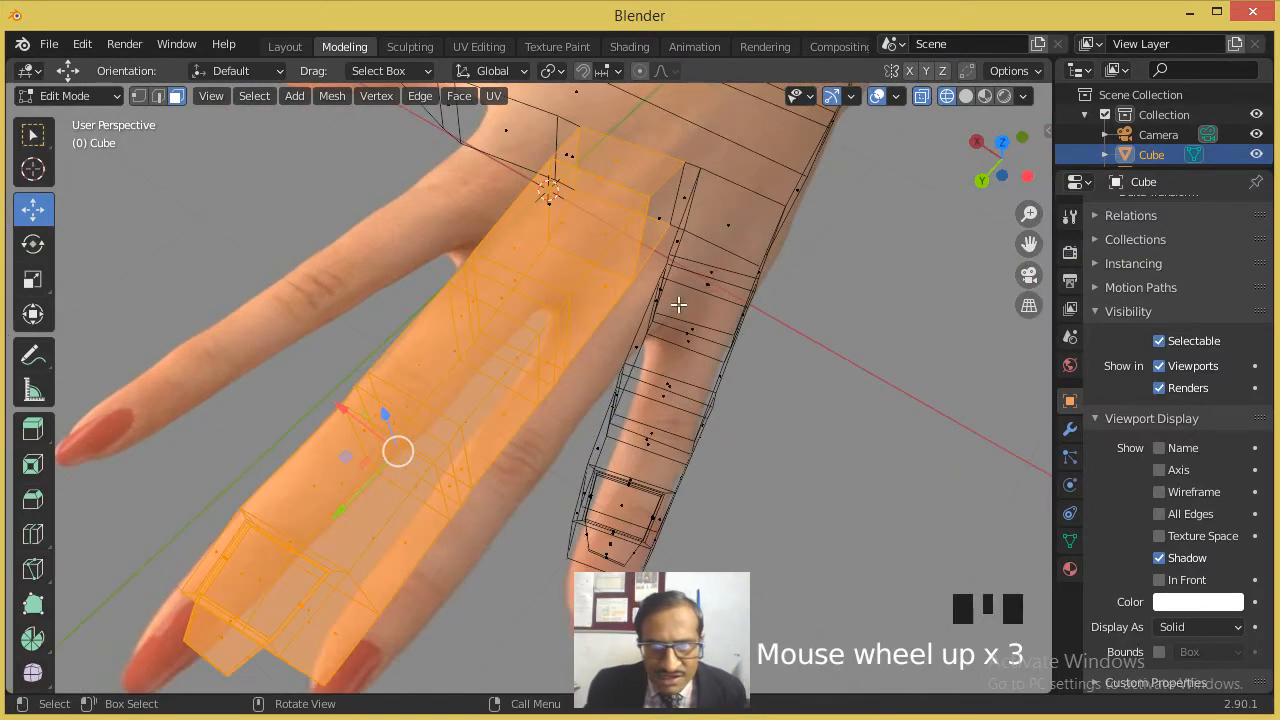
pyautogui.keyDown('shift'); pyautogui.click(660, 218); pyautogui.keyUp('shift')
pyautogui.moveTo(574, 240); pyautogui.dragTo(501, 357, button='middle')
pyautogui.scroll(-2, 501, 357)
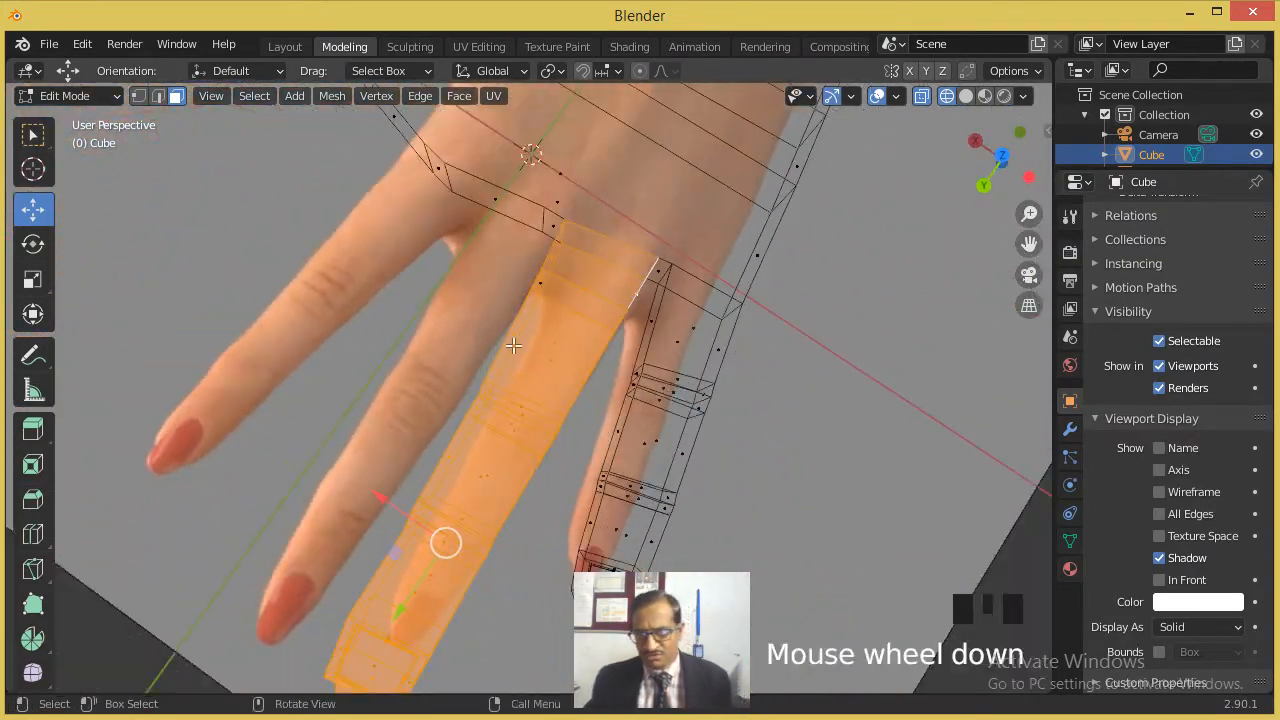
pyautogui.press('KP_7')
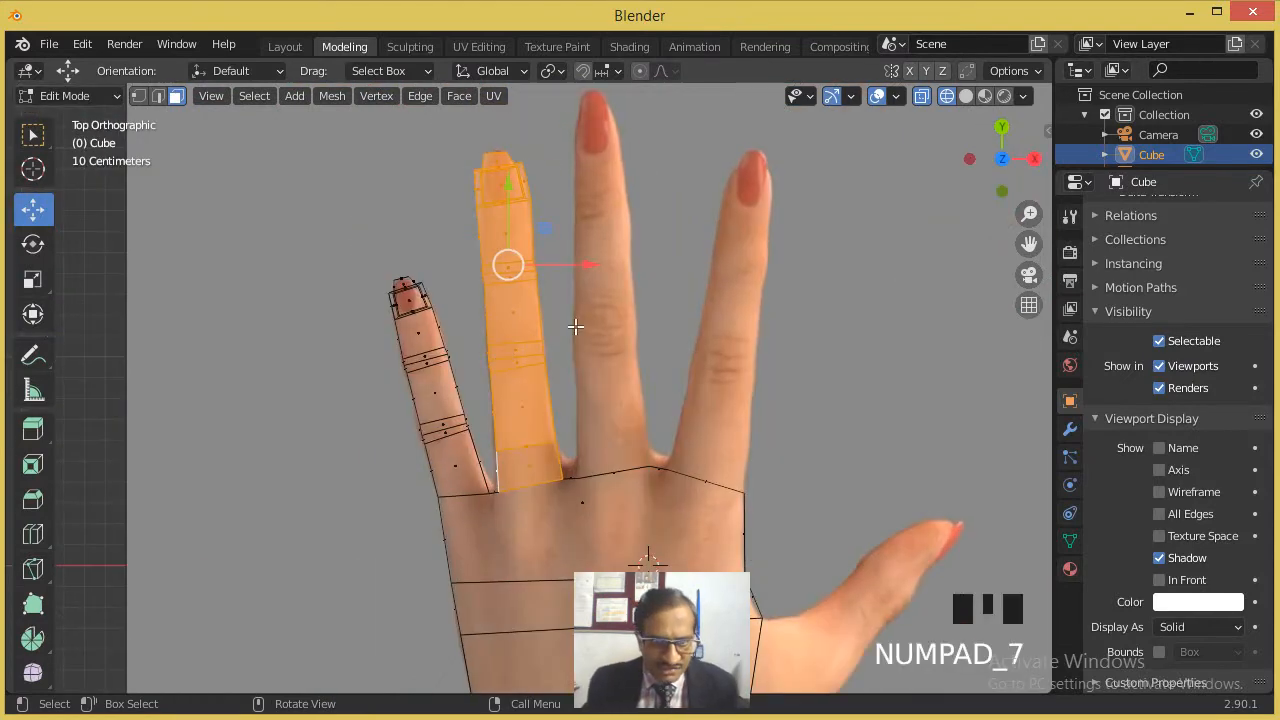
pyautogui.hotkey('shift', 'd')
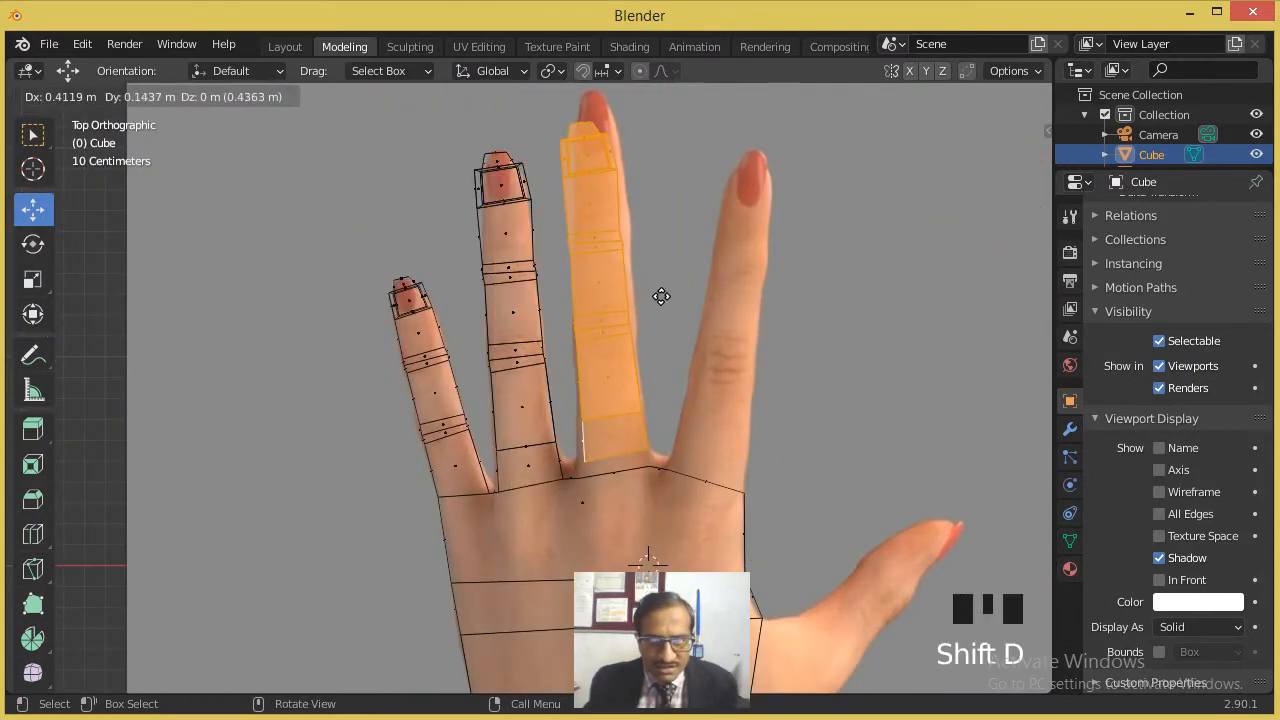
pyautogui.click(664, 292)
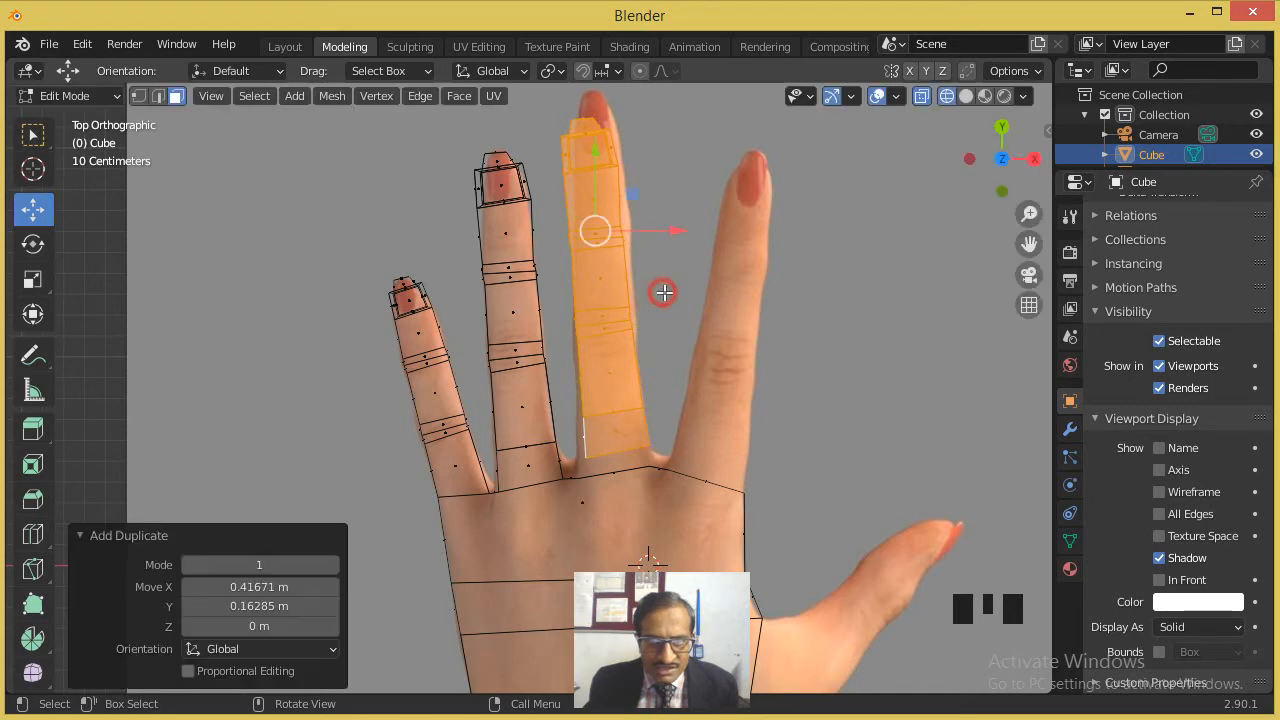
pyautogui.press('e')
pyautogui.rightClick(694, 292)
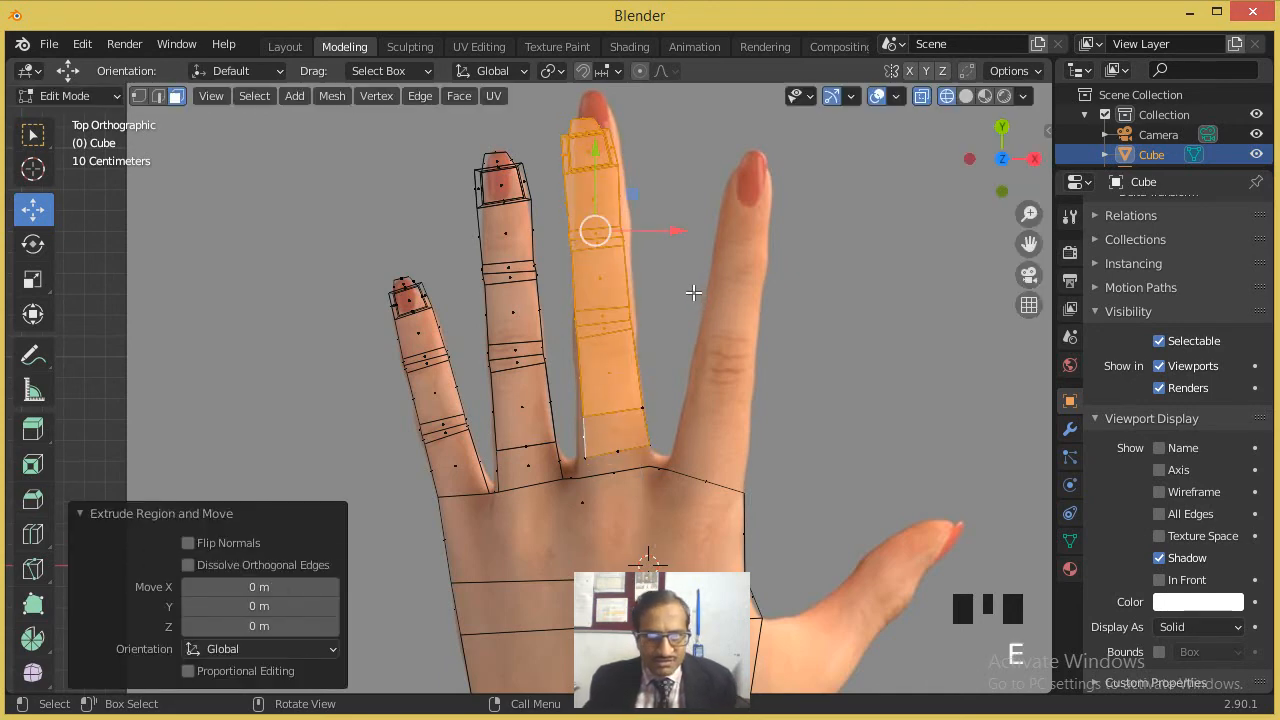
pyautogui.press('g')
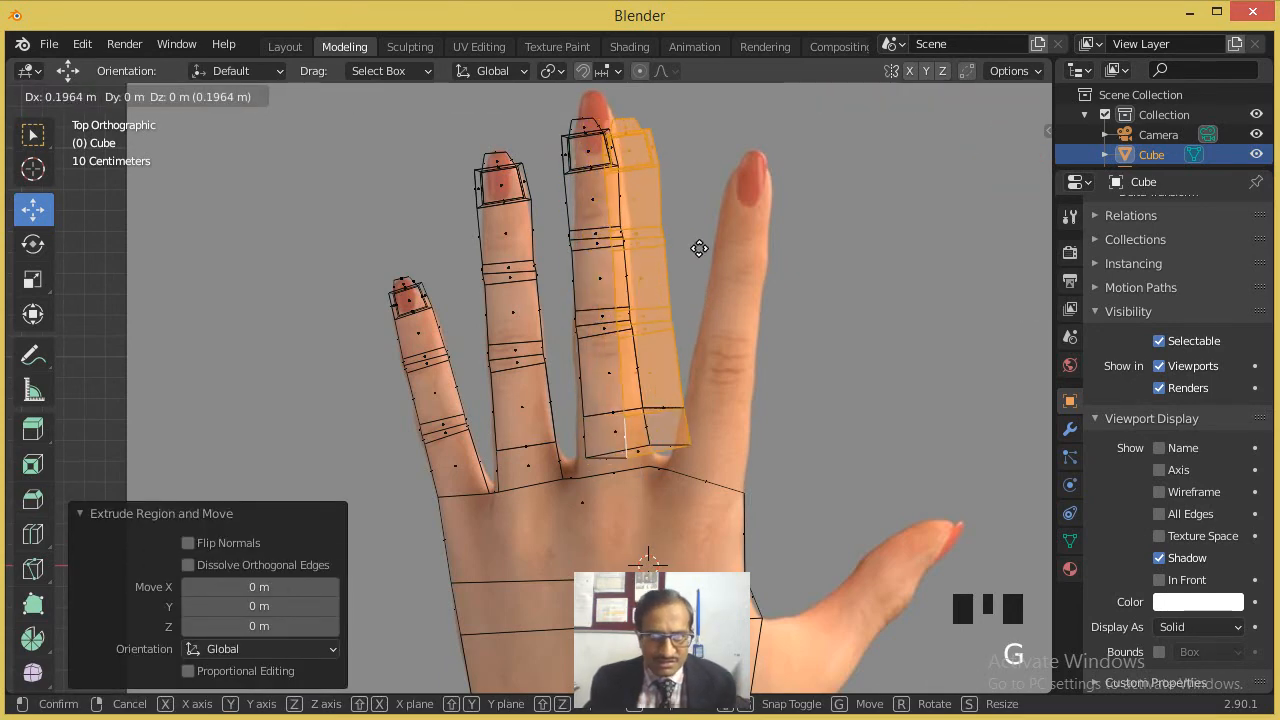
pyautogui.rightClick(682, 243)
pyautogui.press('Escape')
pyautogui.press('Escape')
pyautogui.press('Escape')
pyautogui.click(688, 288)
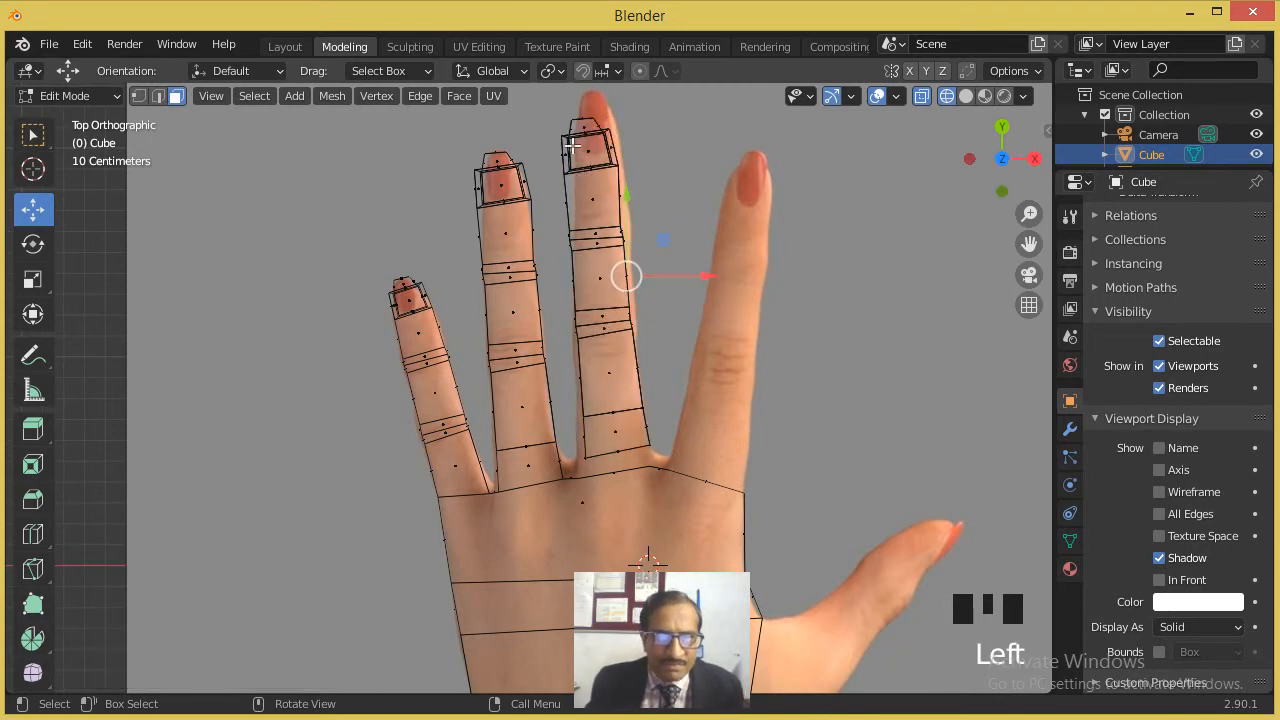
# Step: Reselect all faces of the middle finger copy and shift it slightly toward the reference fingertip
pyautogui.moveTo(555, 108); pyautogui.dragTo(680, 352)
pyautogui.keyDown('shift'); pyautogui.moveTo(690, 303); pyautogui.dragTo(577, 460); pyautogui.keyUp('shift')
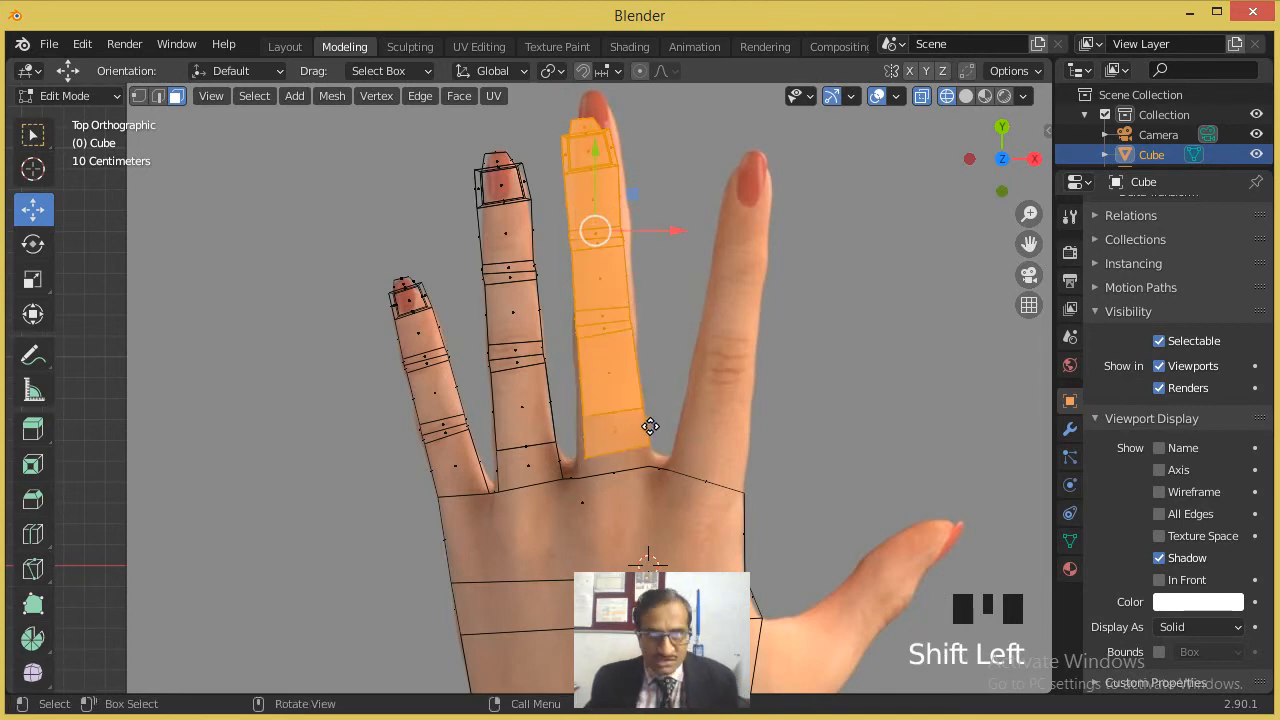
pyautogui.press('g')
pyautogui.click(675, 371)
pyautogui.press('e')
pyautogui.rightClick(704, 379)
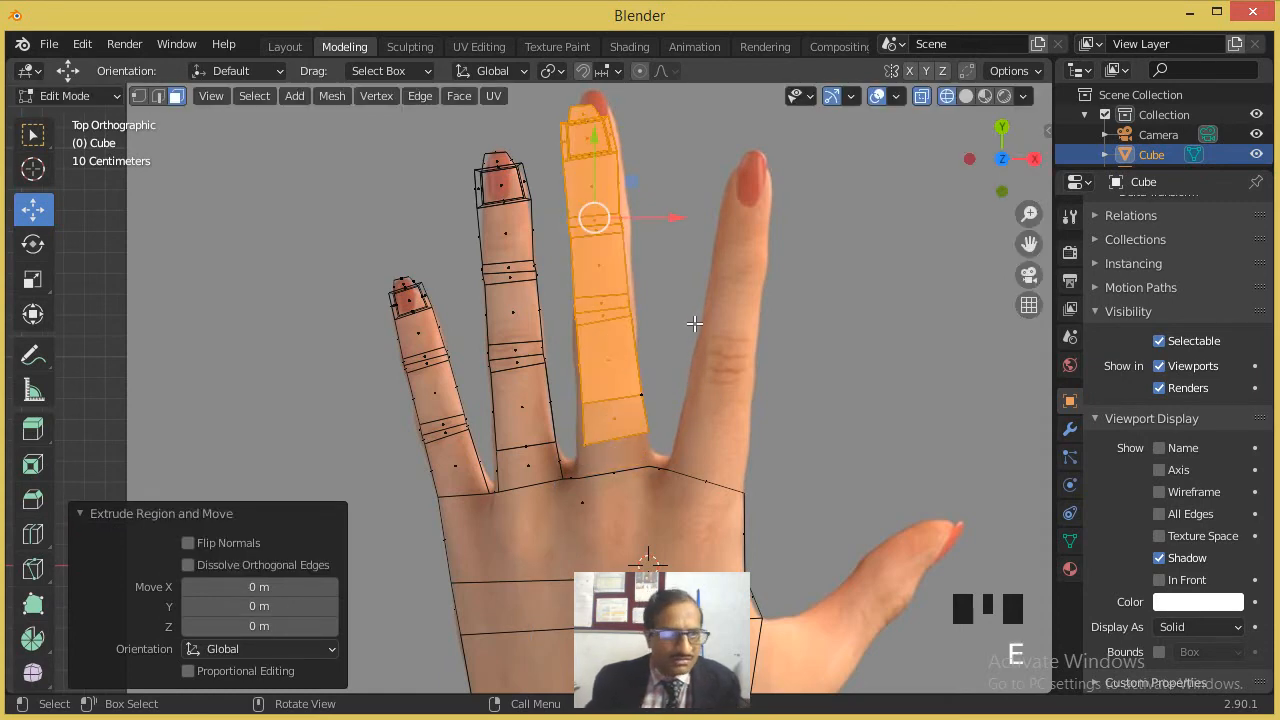
# Step: Rotate the whole middle finger copy about -3.08° around Z and move it about 0.05 m in X and -0.08 m in Y
pyautogui.click(586, 146)
pyautogui.moveTo(552, 103); pyautogui.dragTo(704, 372)
pyautogui.keyDown('shift'); pyautogui.moveTo(670, 450); pyautogui.dragTo(568, 236); pyautogui.keyUp('shift')
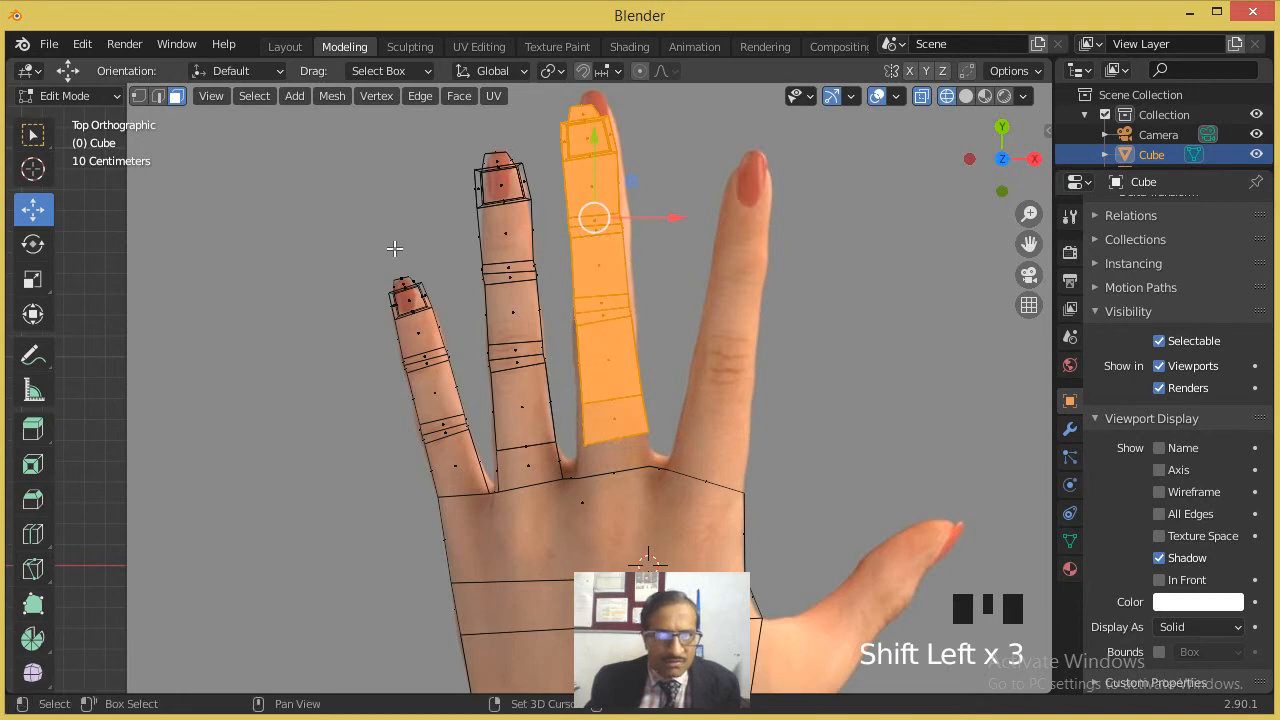
pyautogui.click(39, 238)
pyautogui.moveTo(652, 177)
pyautogui.mouseDown()
pyautogui.moveTo(662, 190)
pyautogui.moveTo(650, 173)
pyautogui.mouseUp()
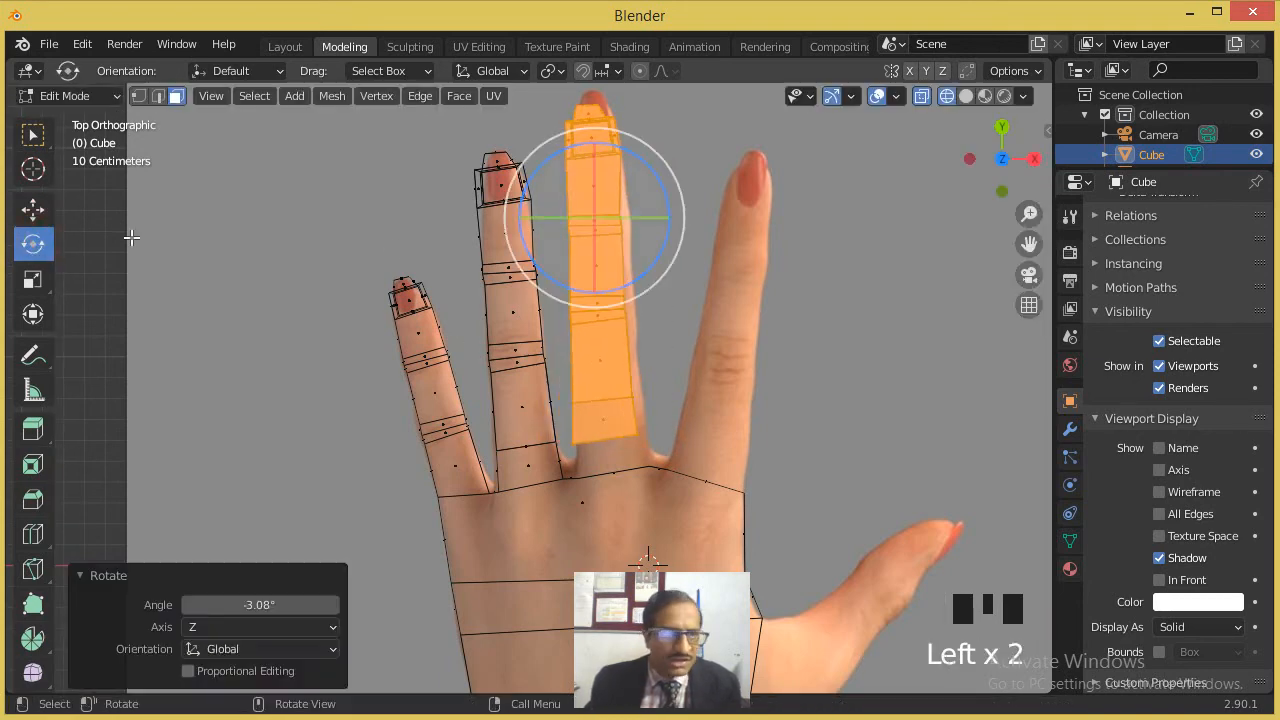
pyautogui.press('g')
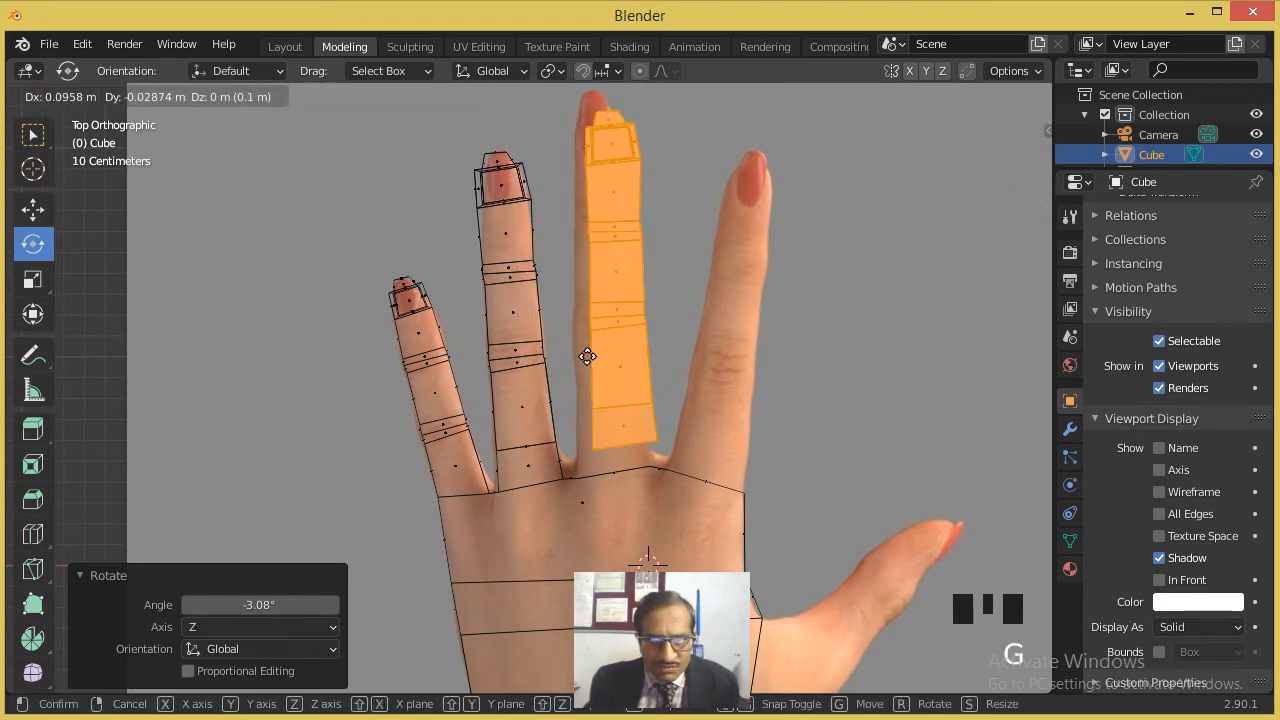
pyautogui.click(583, 364)
# Step: Scale the middle finger copy by about 1.062 and move it about -0.014 m in X and 0.10 m in Y to fit the reference
pyautogui.press('s')
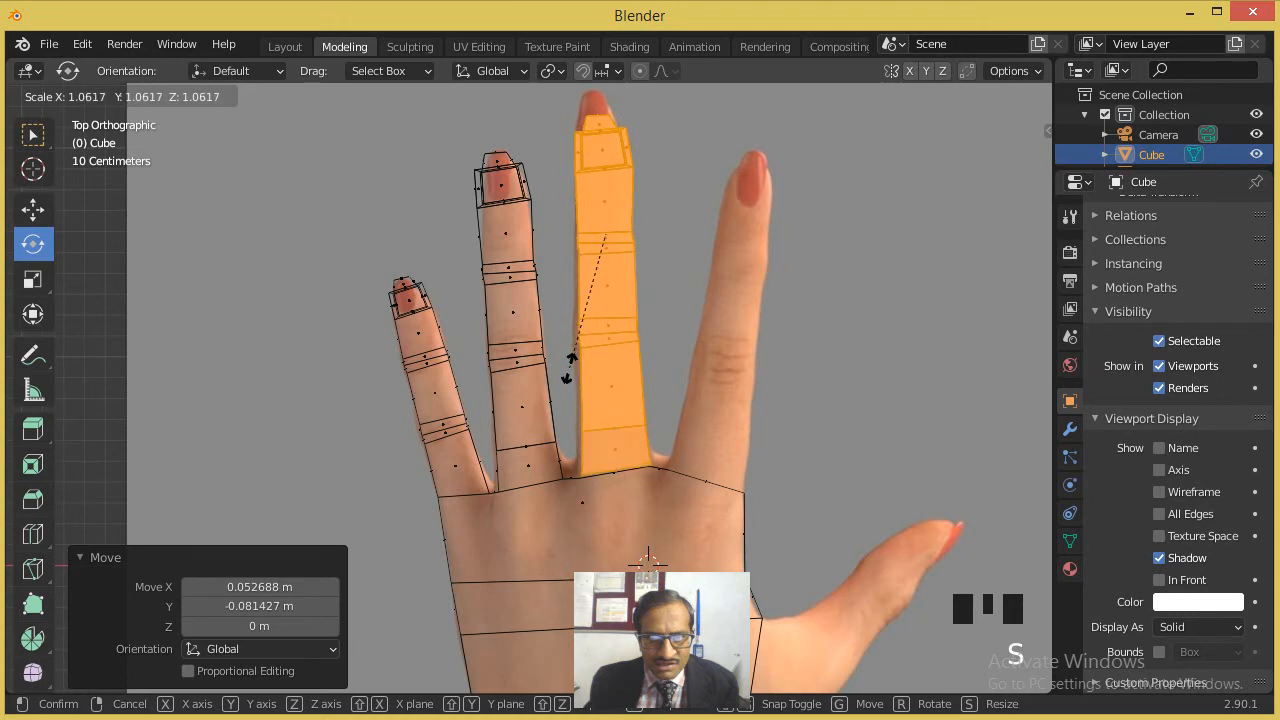
pyautogui.click(569, 369)
pyautogui.press('g')
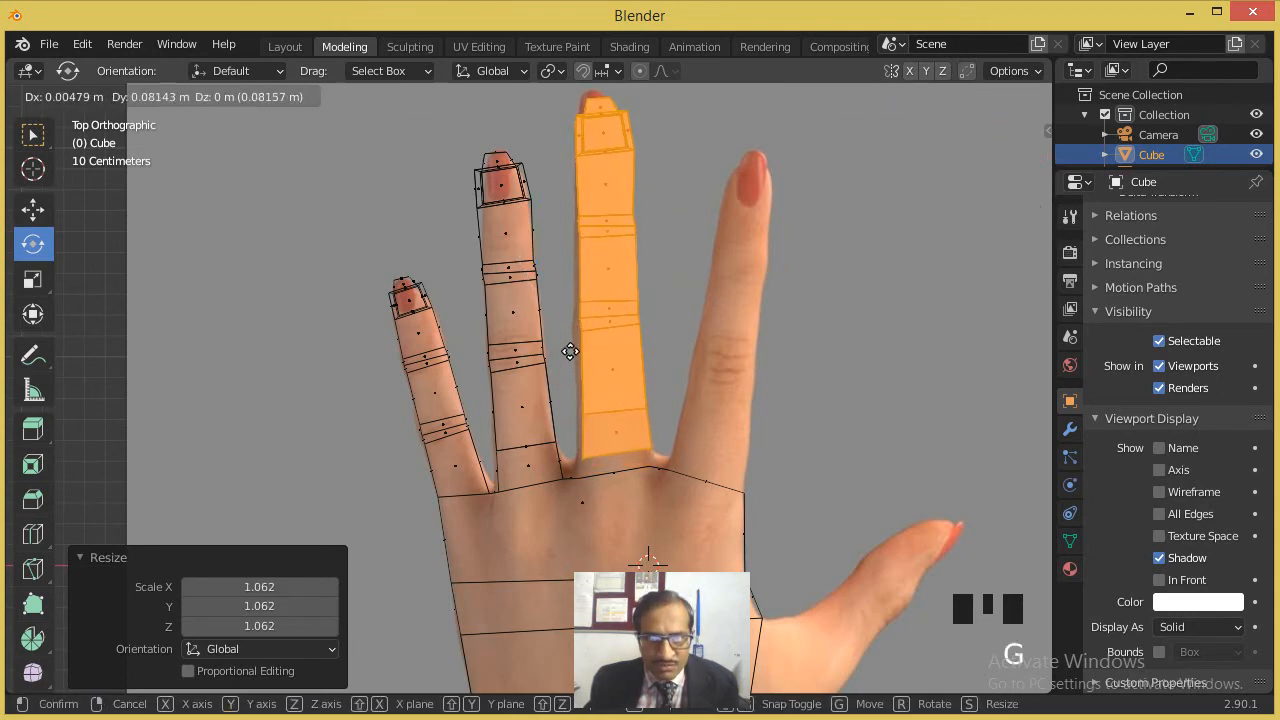
pyautogui.click(566, 347)
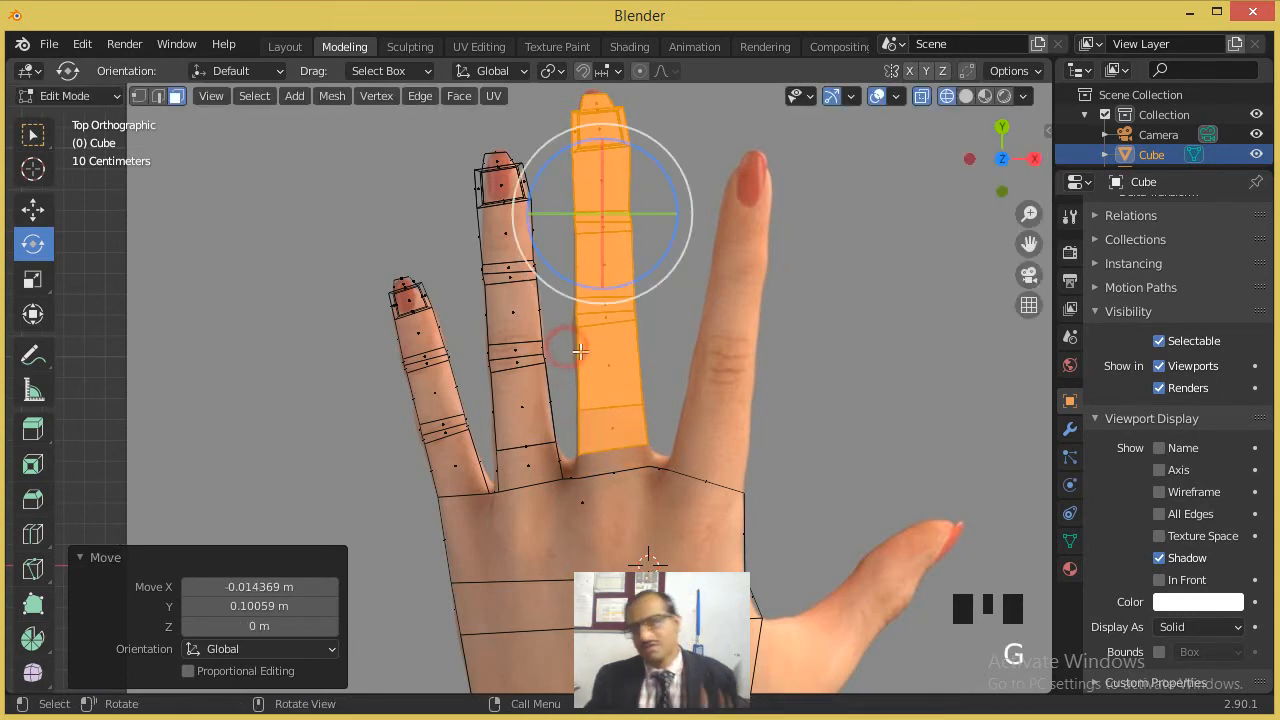
pyautogui.click(731, 390)
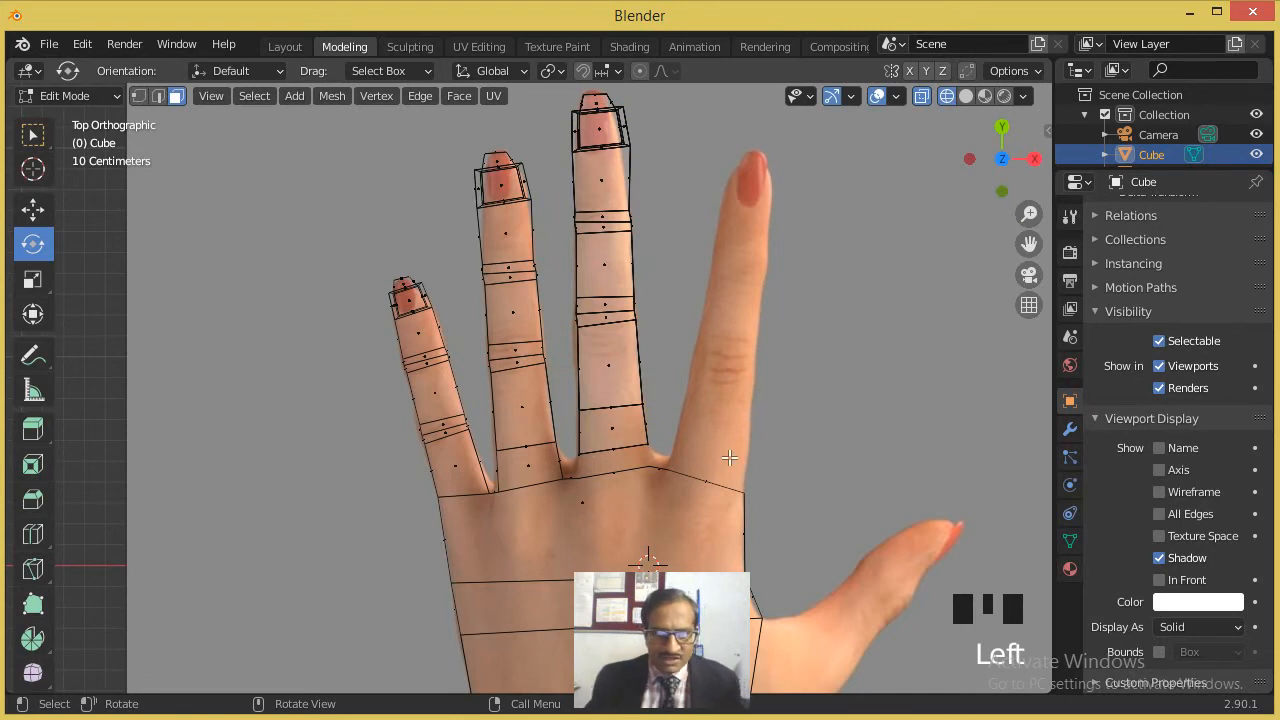
# Step: Duplicate the whole middle finger about 0.64 m in X, and move the copy a further 0.71 m in X, beyond the index finger
pyautogui.scroll(-1, 689, 463)
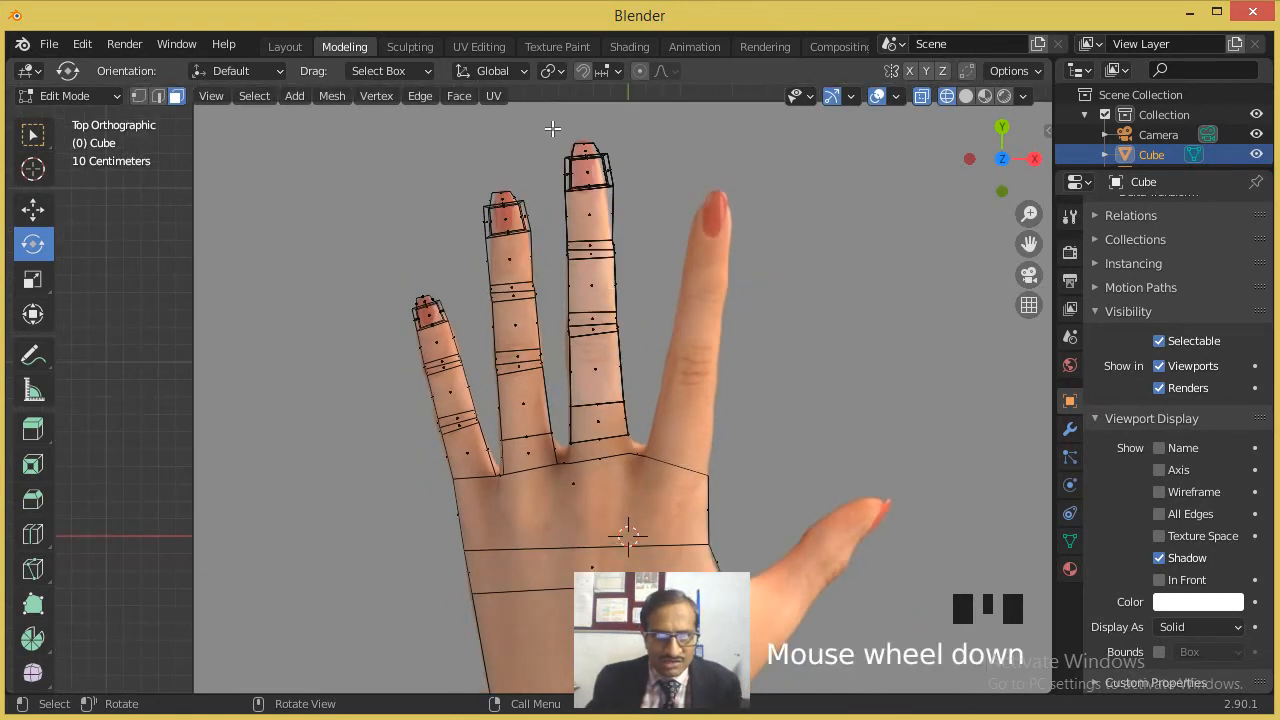
pyautogui.moveTo(657, 129); pyautogui.dragTo(565, 449)
pyautogui.click(33, 208)
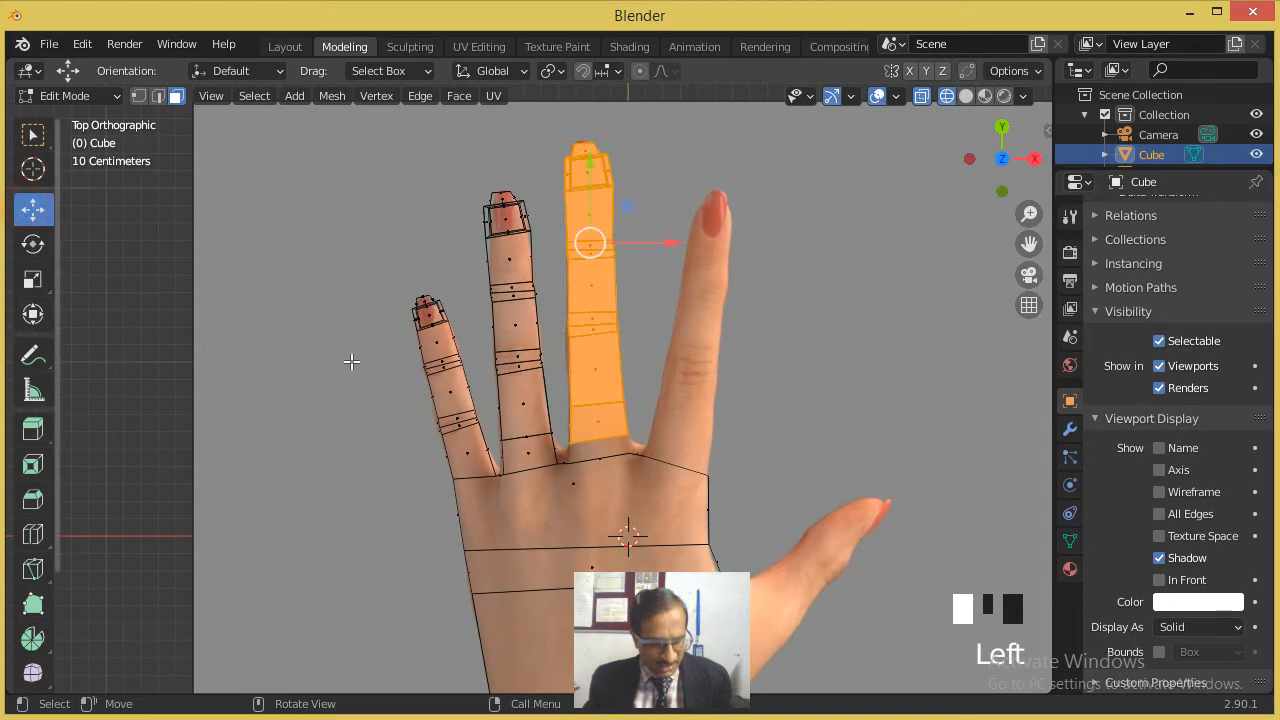
pyautogui.hotkey('shift', 'd')
pyautogui.click(508, 365)
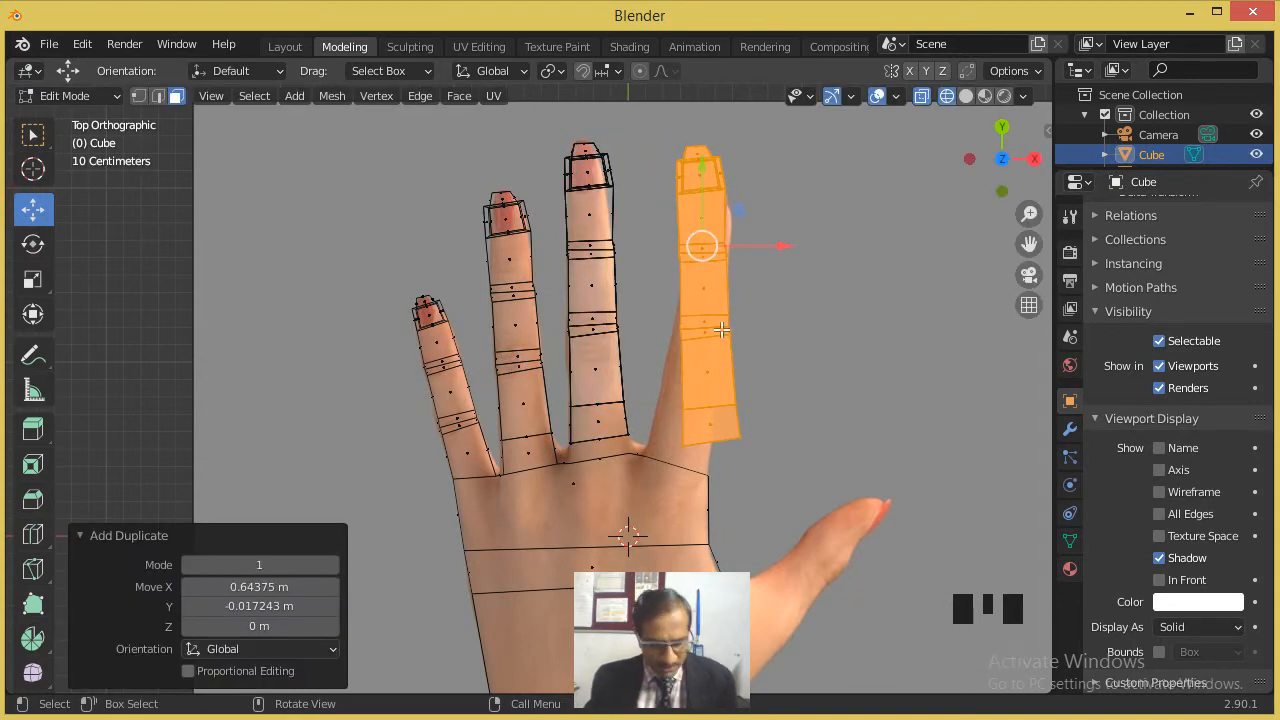
pyautogui.press('g')
pyautogui.click(858, 333)
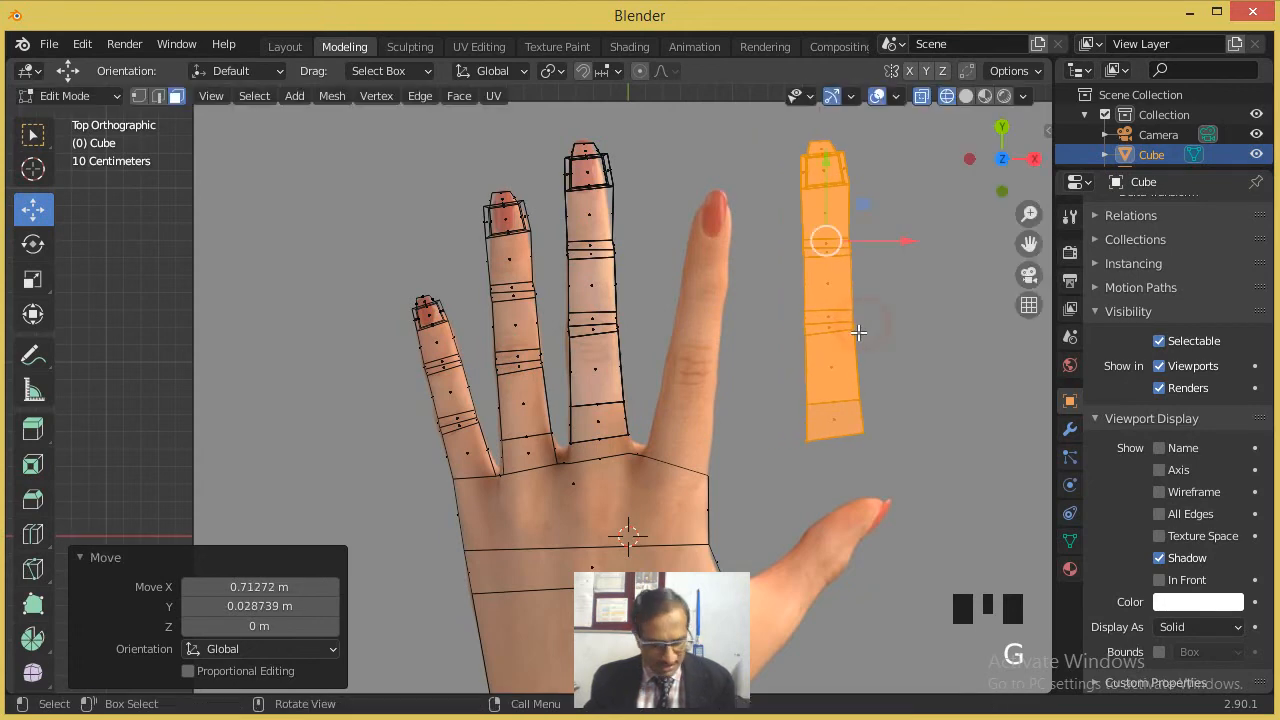
pyautogui.press('e')
pyautogui.press('Escape')
pyautogui.press('Escape')
pyautogui.press('Escape')
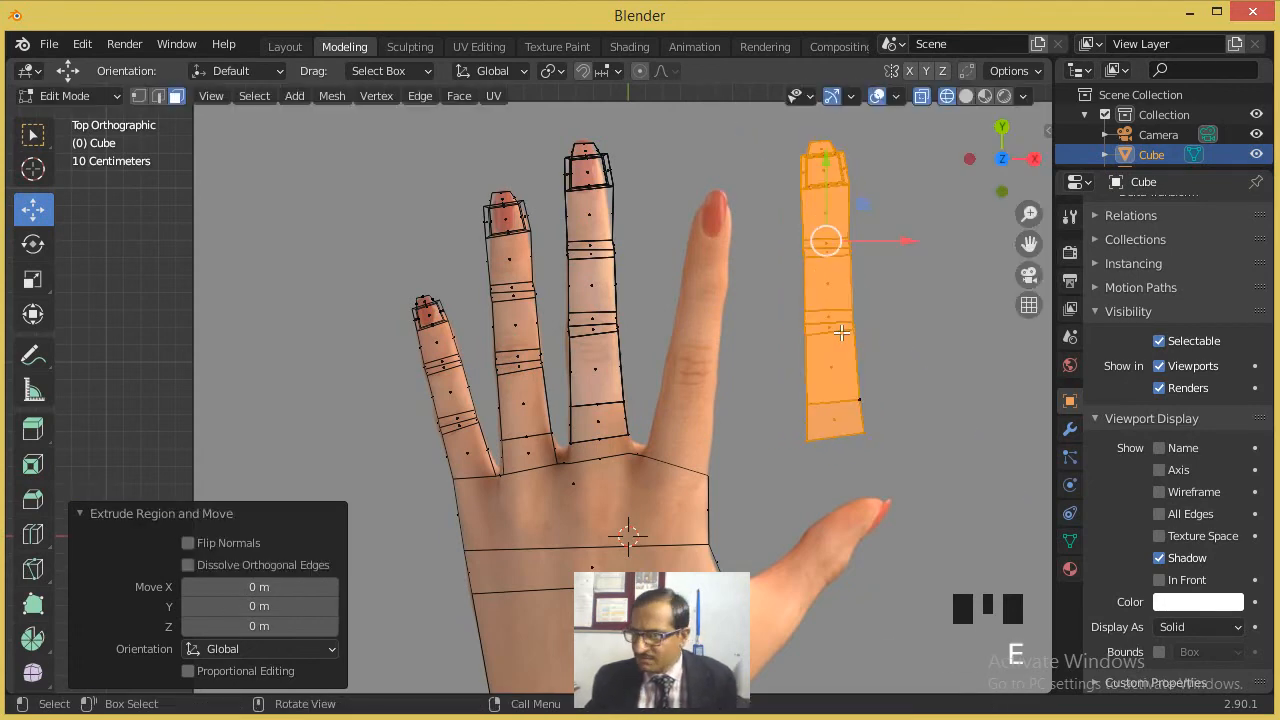
pyautogui.click(842, 243)
pyautogui.moveTo(762, 126); pyautogui.dragTo(938, 458)
pyautogui.press('e')
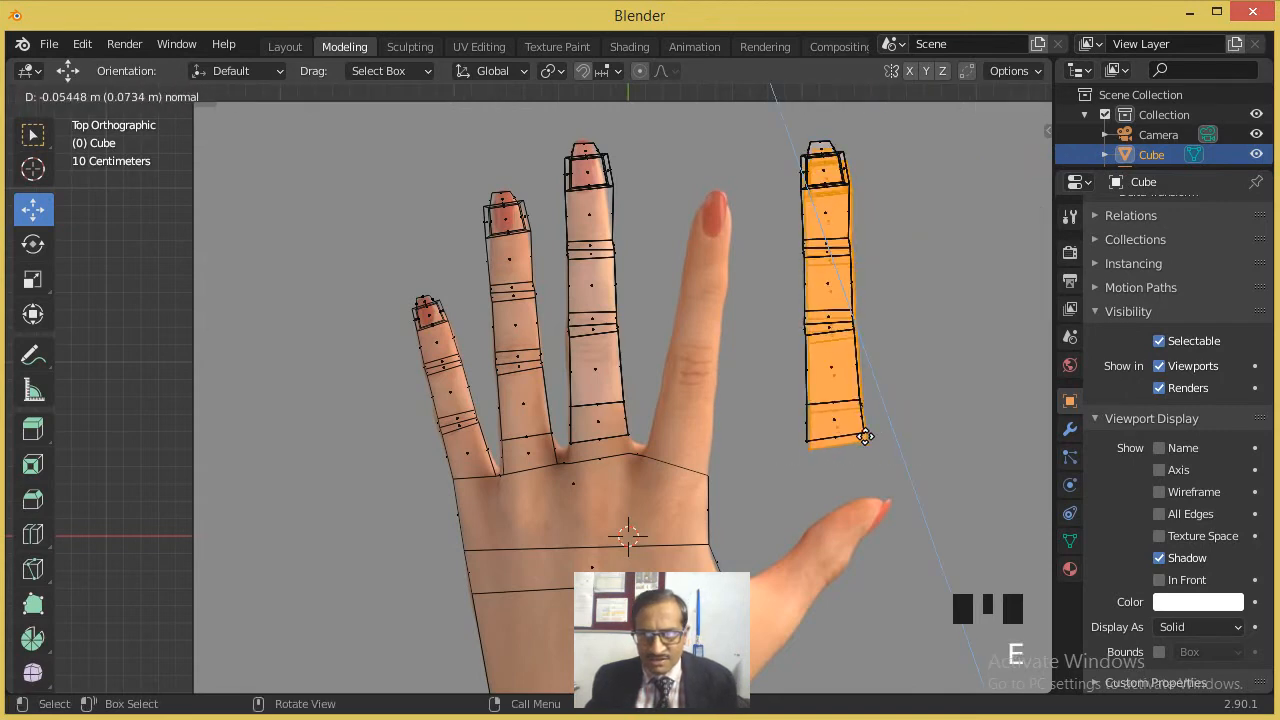
pyautogui.press('Escape')
pyautogui.press('Escape')
pyautogui.press('Escape')
# Step: Rotate the new finger copy about -13.2° around Z and move it over the index finger, about -0.64 m in X and -0.10 m in Y
pyautogui.moveTo(759, 119); pyautogui.dragTo(914, 451)
pyautogui.click(29, 247)
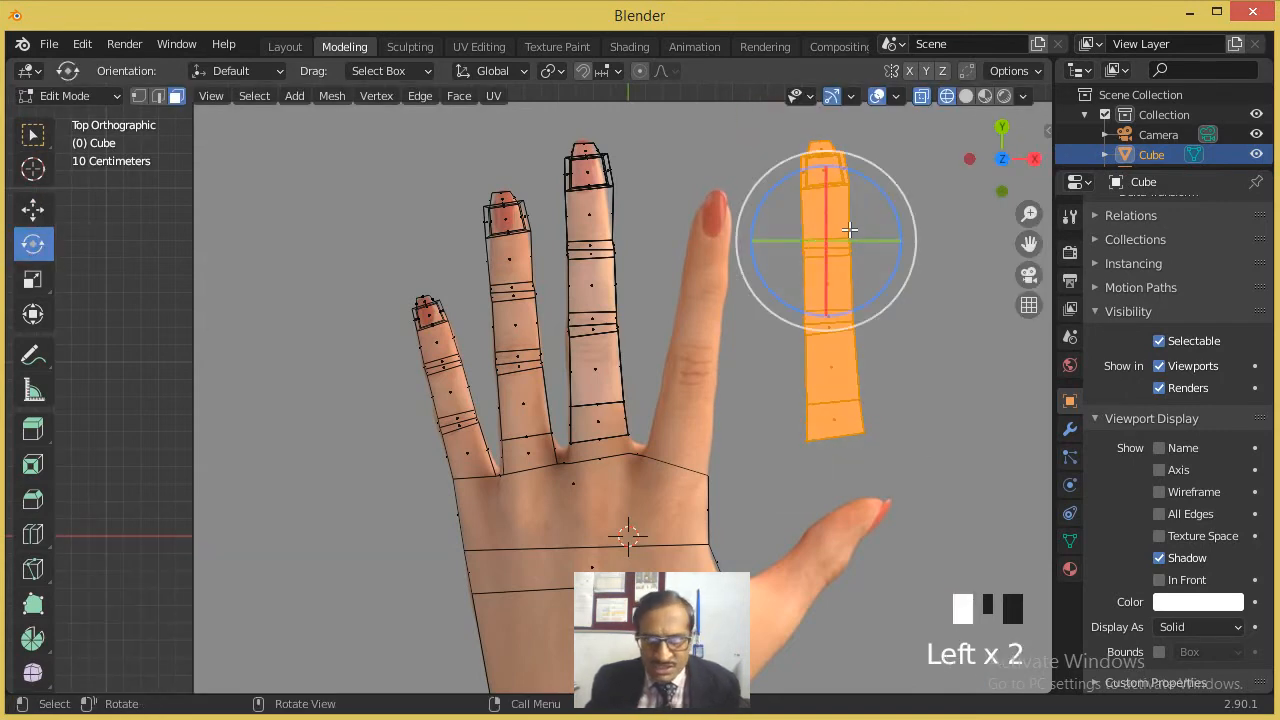
pyautogui.moveTo(886, 197); pyautogui.dragTo(905, 211)
pyautogui.press('g')
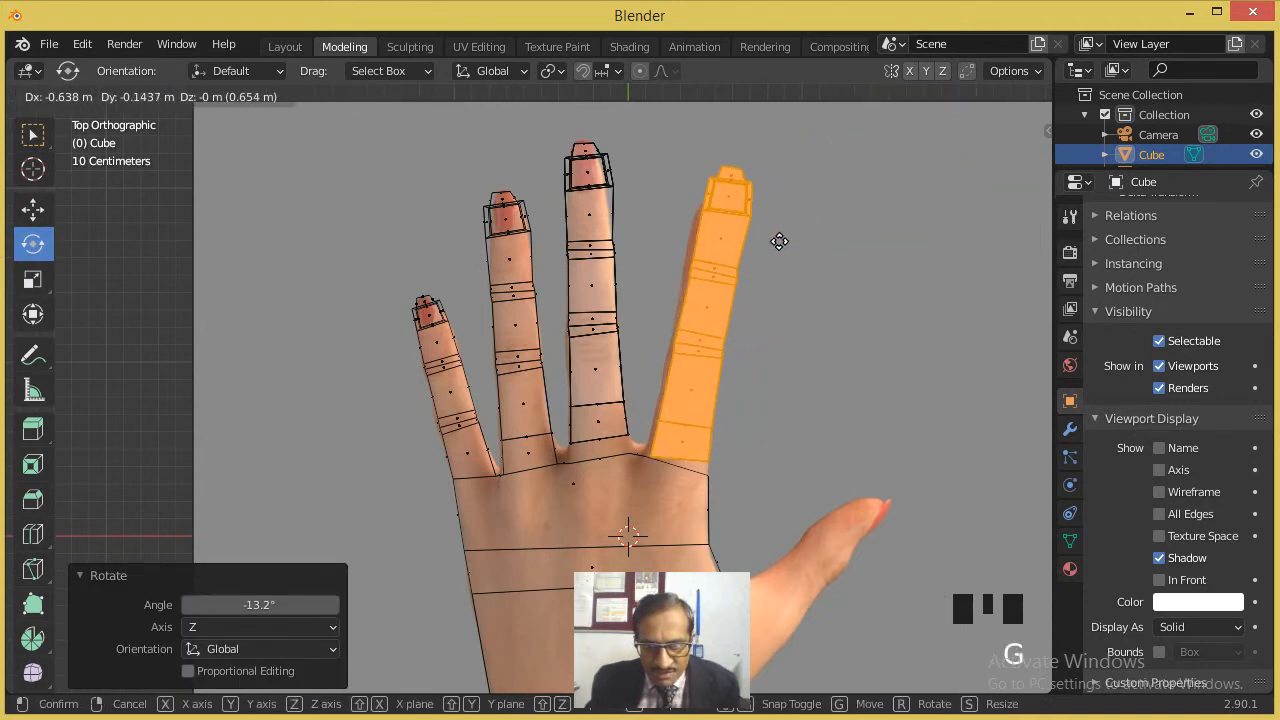
pyautogui.click(770, 236)
# Step: Scale the index finger copy by about 0.890 and move it about -0.02 m in X and -0.10 m in Y, close to the palm
pyautogui.press('s')
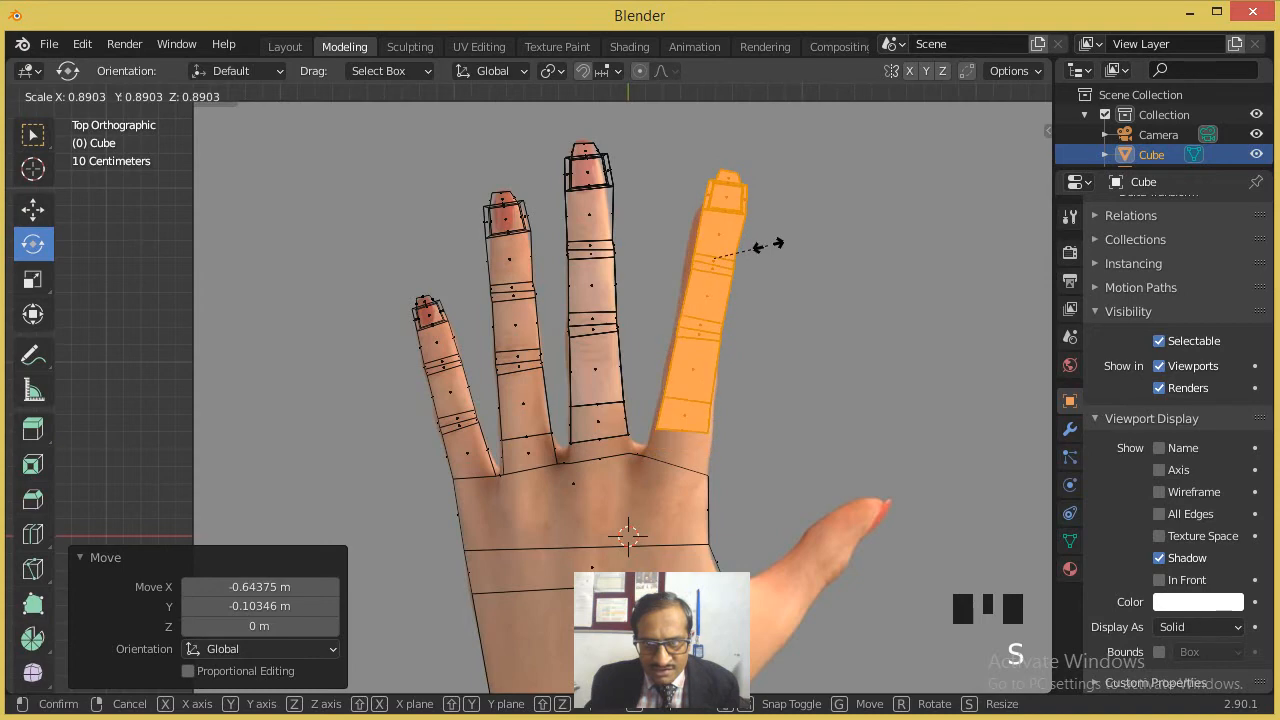
pyautogui.click(762, 262)
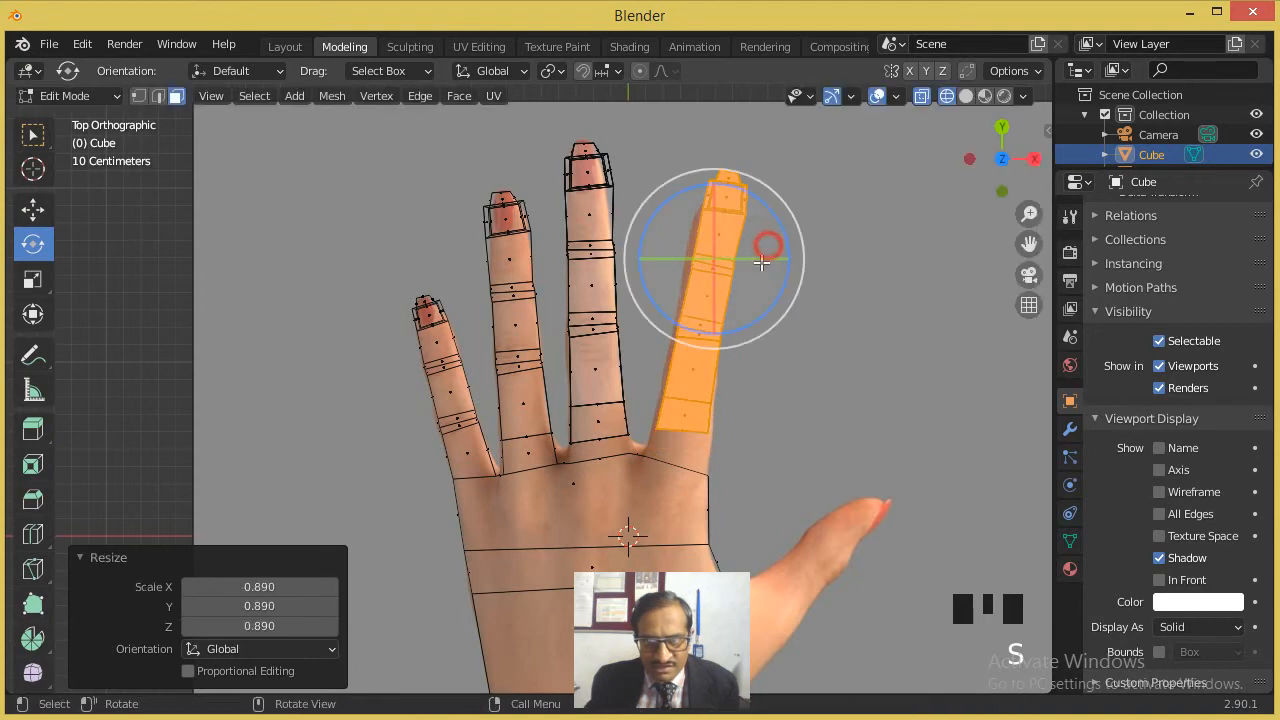
pyautogui.press('g')
pyautogui.click(777, 372)
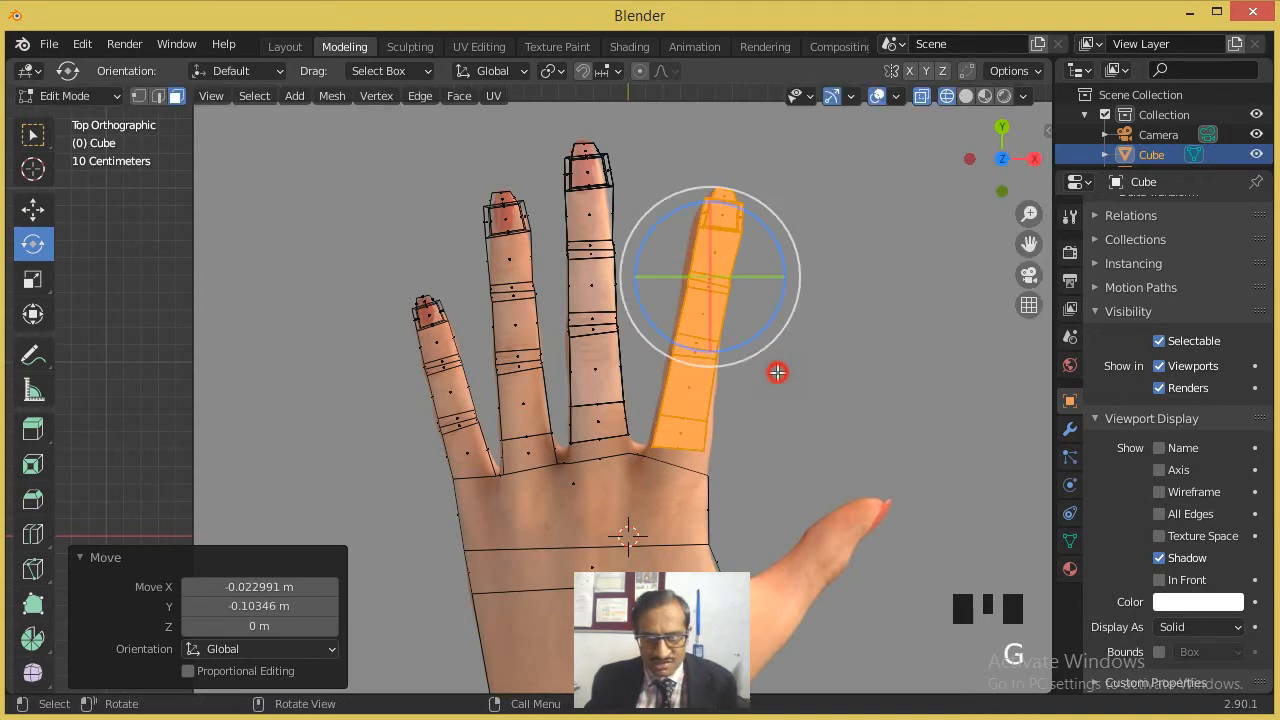
pyautogui.click(869, 384)
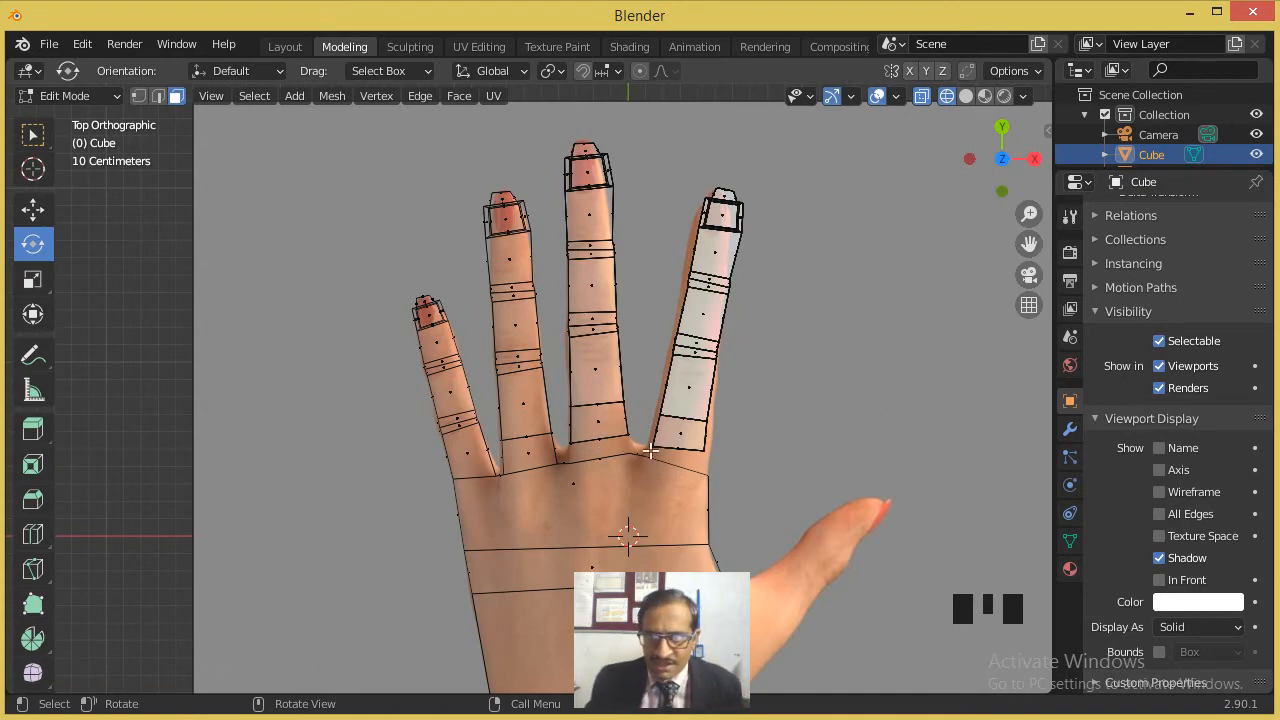
pyautogui.moveTo(735, 507); pyautogui.dragTo(909, 171, button='middle')
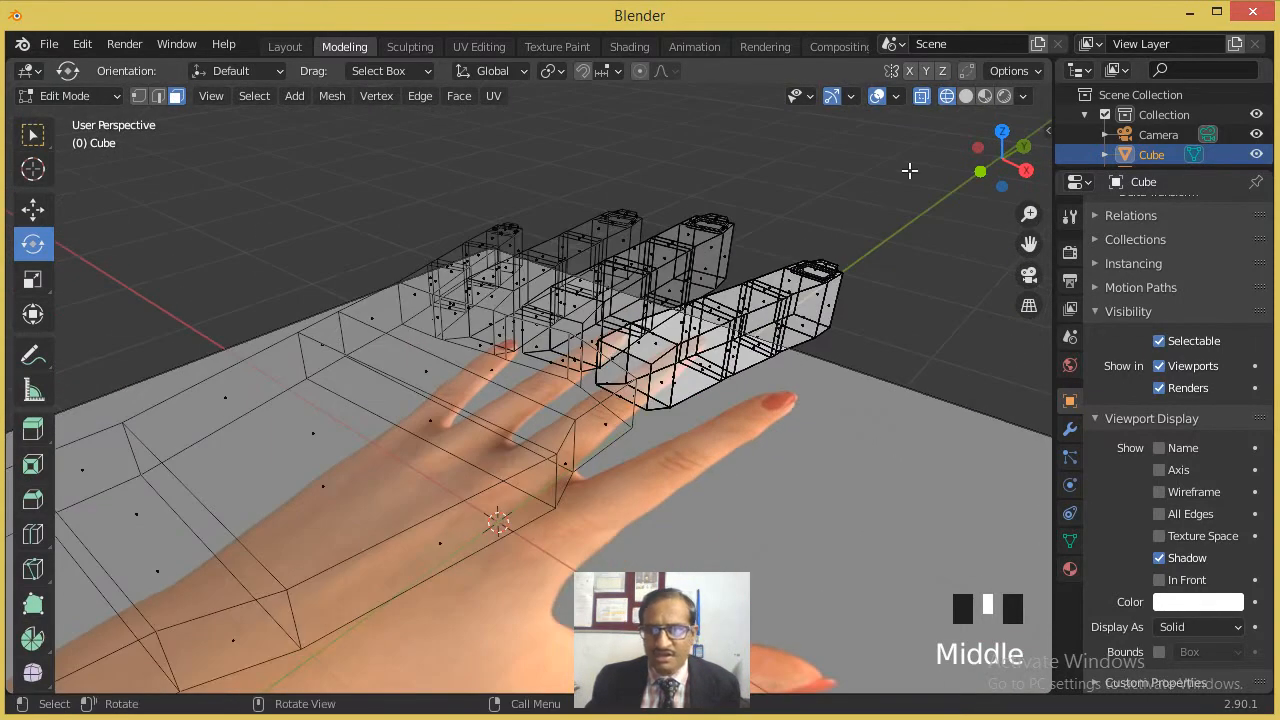
# Step: Switch the viewport to Material Preview shading and set the object's viewport display to Textured
pyautogui.scroll(2, 909, 171)
pyautogui.click(984, 96)
pyautogui.scroll(2, 691, 335)
pyautogui.moveTo(661, 332); pyautogui.dragTo(957, 245, button='middle')
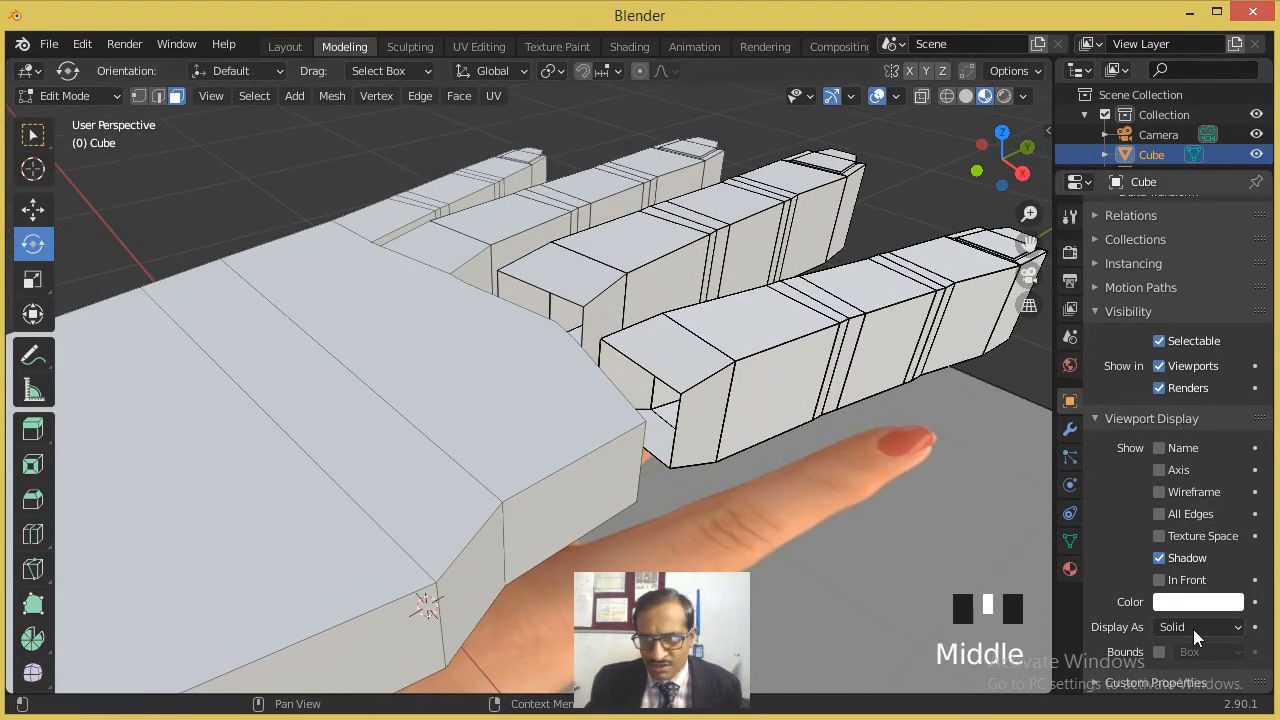
pyautogui.click(1197, 628)
pyautogui.click(1178, 545)
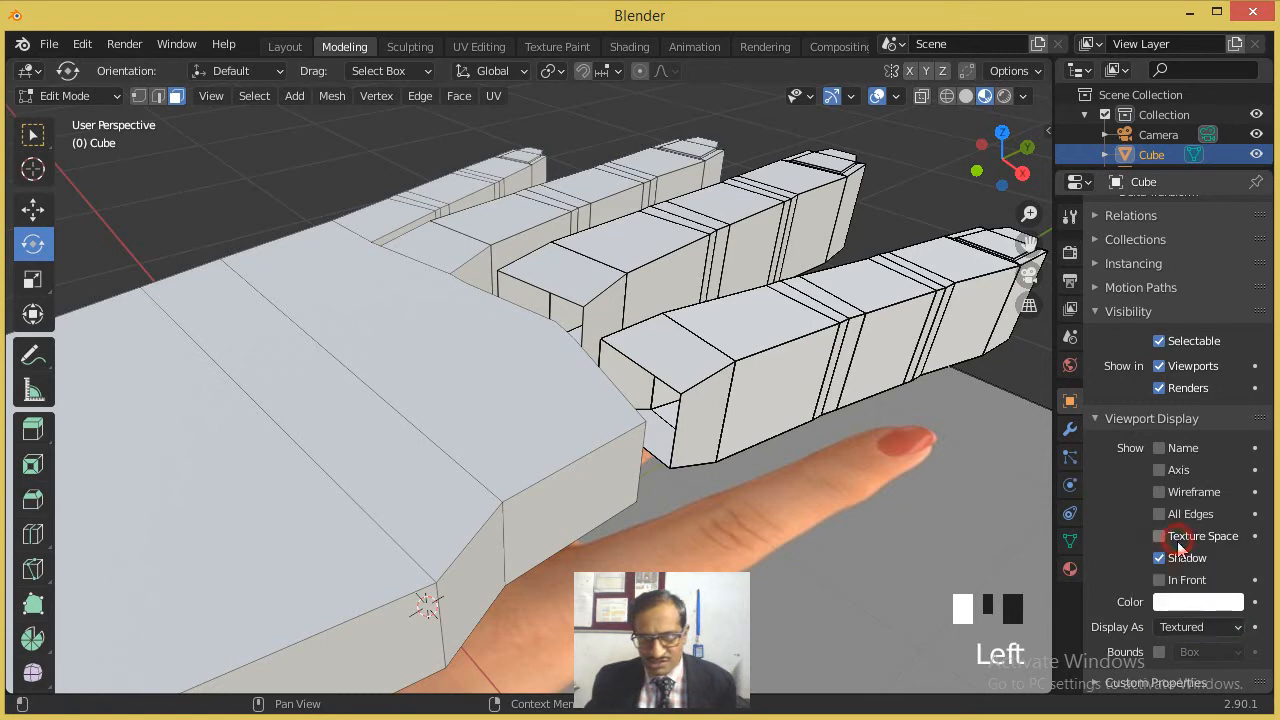
# Step: Select the edges around the open base of the index finger and fill them with a face
pyautogui.click(157, 95)
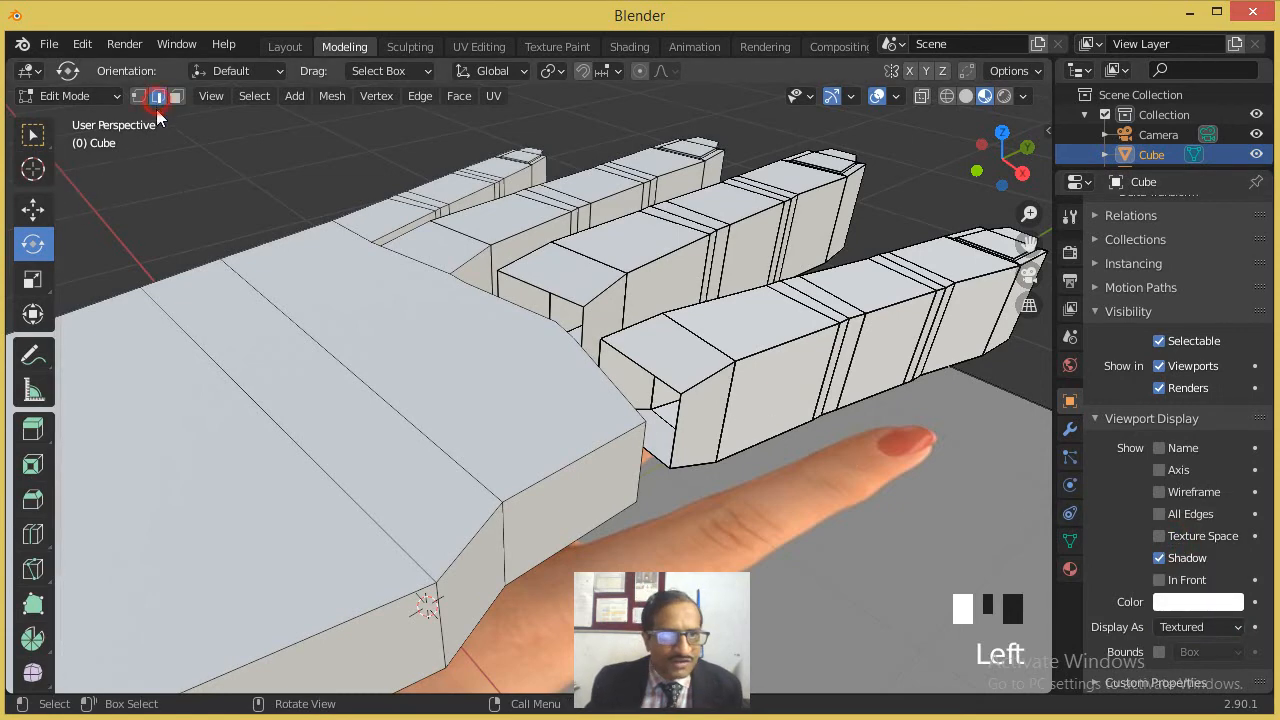
pyautogui.scroll(2, 662, 368)
pyautogui.click(667, 364)
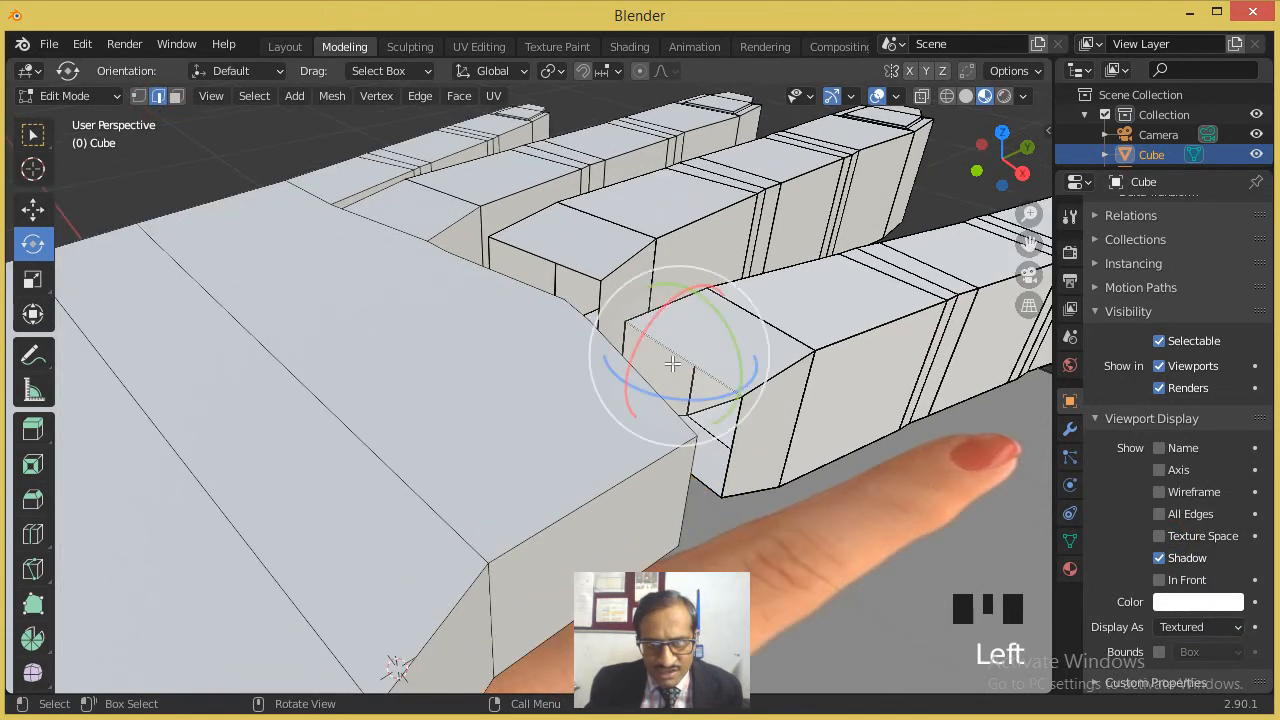
pyautogui.click(33, 208)
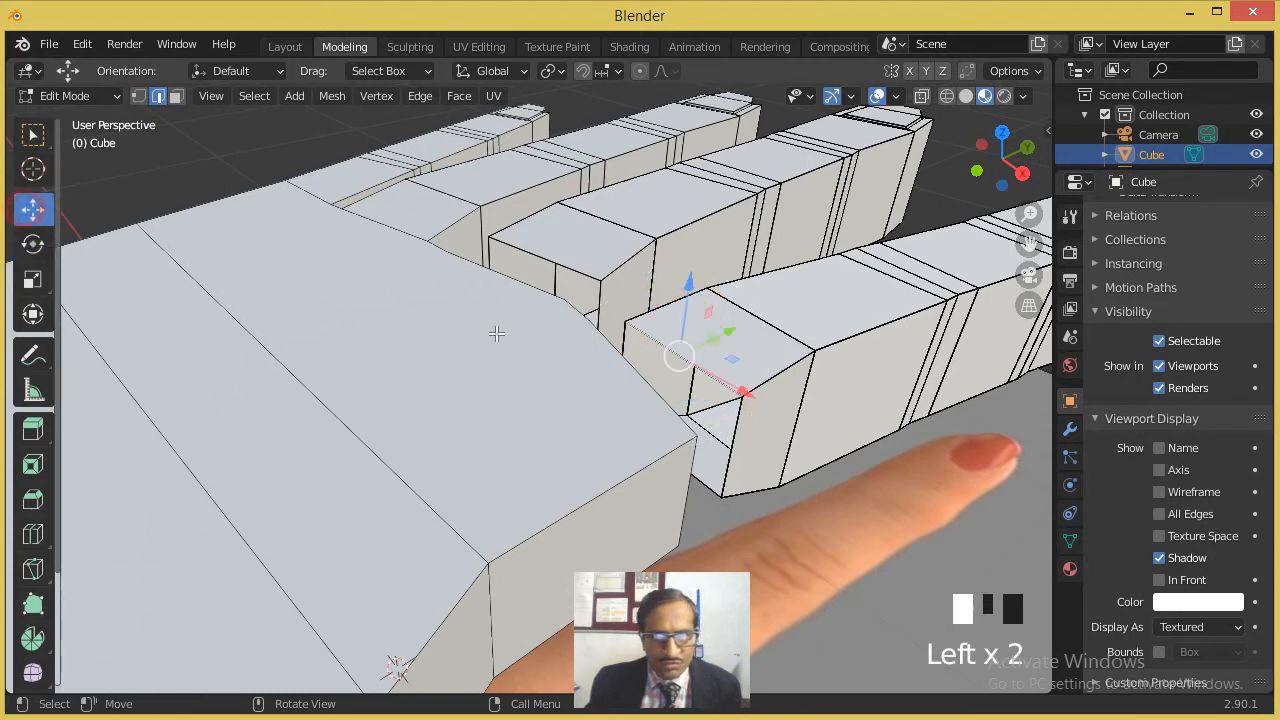
pyautogui.keyDown('shift'); pyautogui.click(624, 333); pyautogui.keyUp('shift')
pyautogui.moveTo(624, 333); pyautogui.dragTo(641, 484, button='middle')
pyautogui.keyDown('shift'); pyautogui.click(625, 482); pyautogui.keyUp('shift')
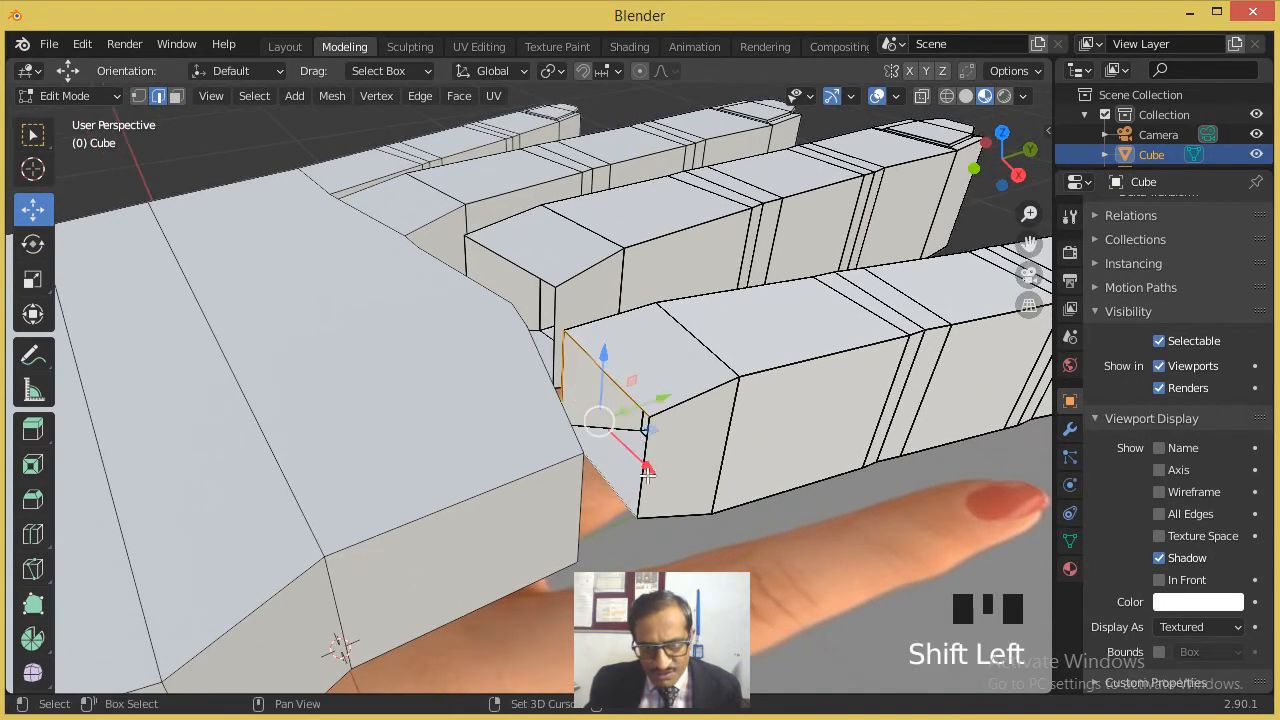
pyautogui.keyDown('shift'); pyautogui.click(641, 477); pyautogui.keyUp('shift')
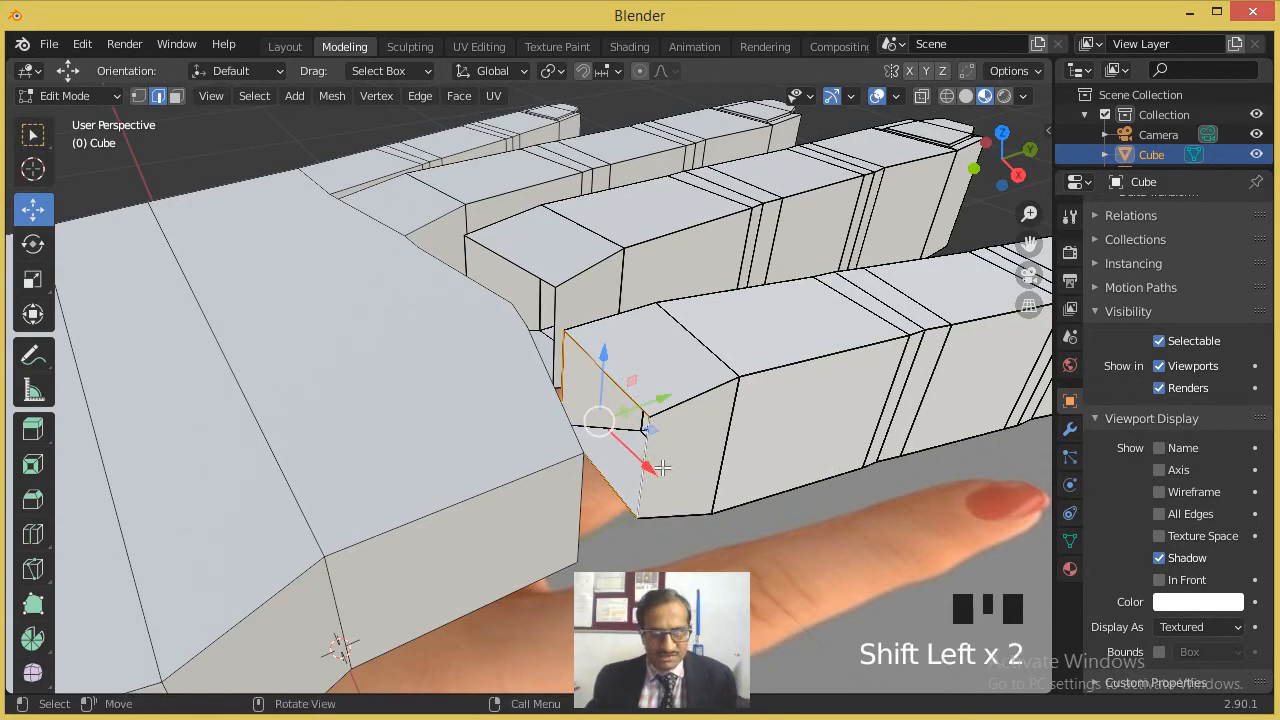
pyautogui.press('f')
# Step: Select the edges around the open base of the middle finger and fill them with a face
pyautogui.moveTo(601, 370); pyautogui.dragTo(524, 416, button='middle')
pyautogui.click(536, 373)
pyautogui.keyDown('shift'); pyautogui.click(515, 407); pyautogui.keyUp('shift')
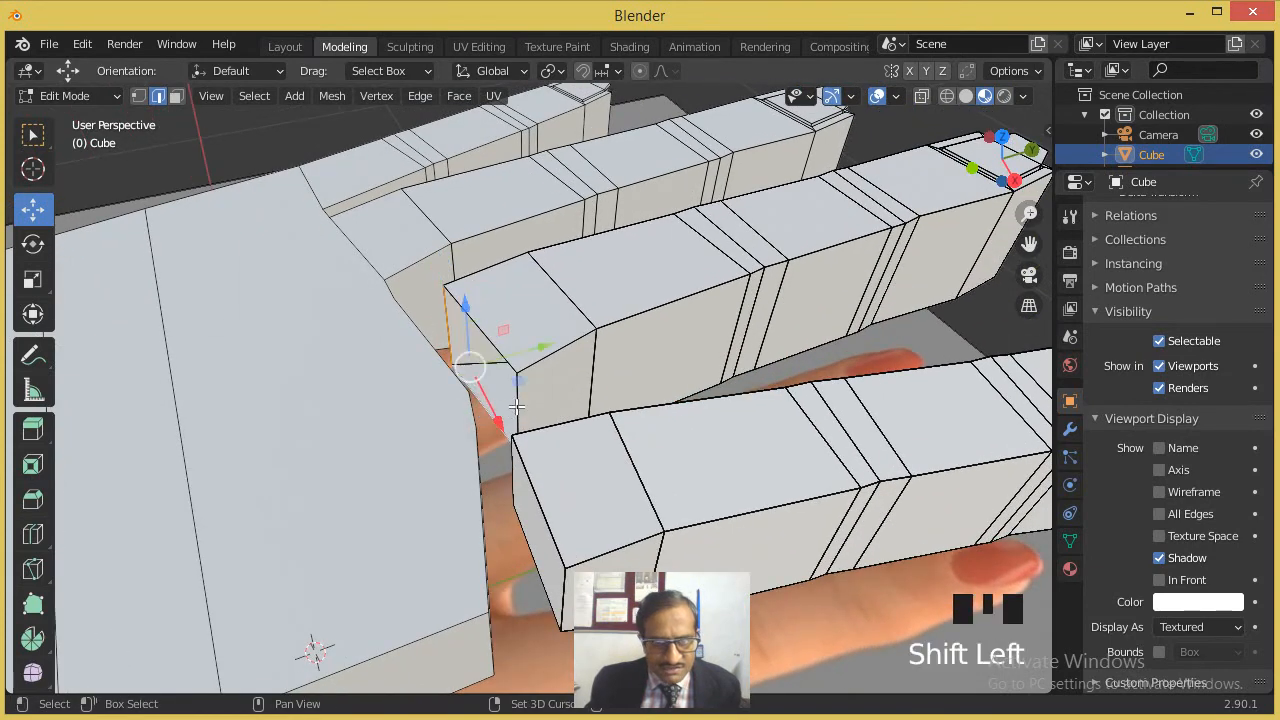
pyautogui.keyDown('shift'); pyautogui.click(510, 367); pyautogui.keyUp('shift')
pyautogui.keyDown('shift'); pyautogui.click(505, 357); pyautogui.keyUp('shift')
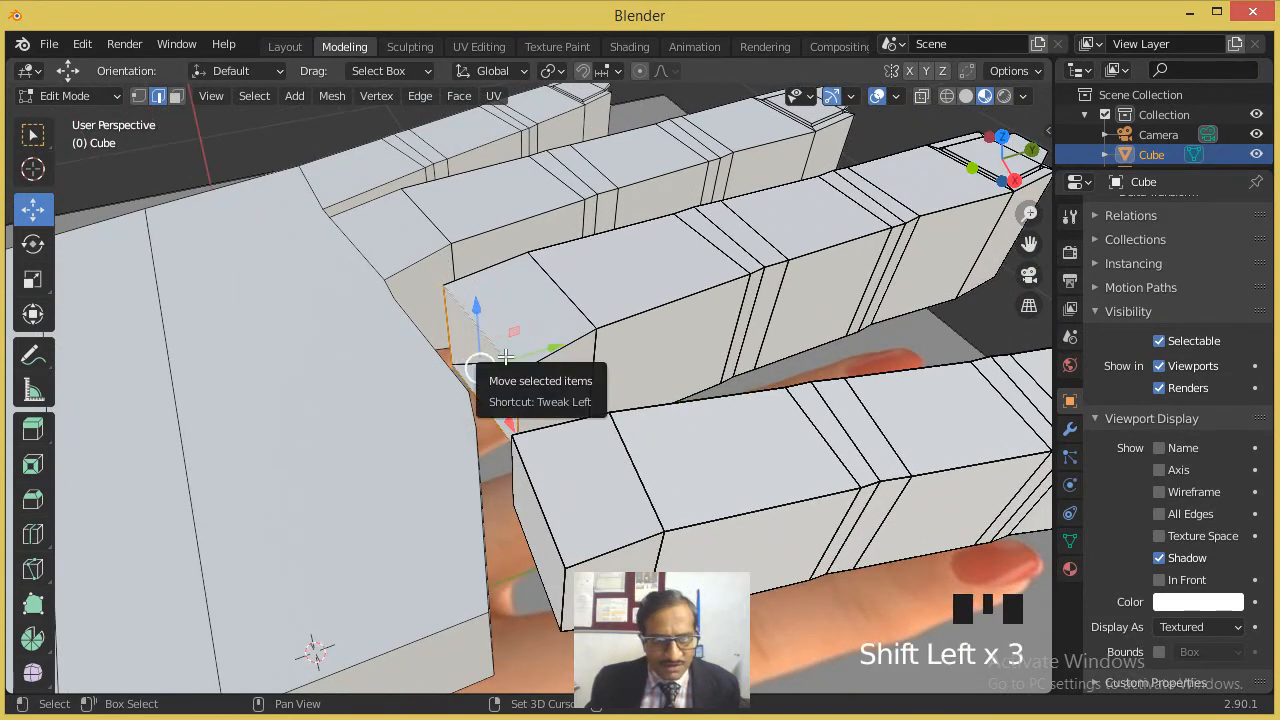
pyautogui.press('f')
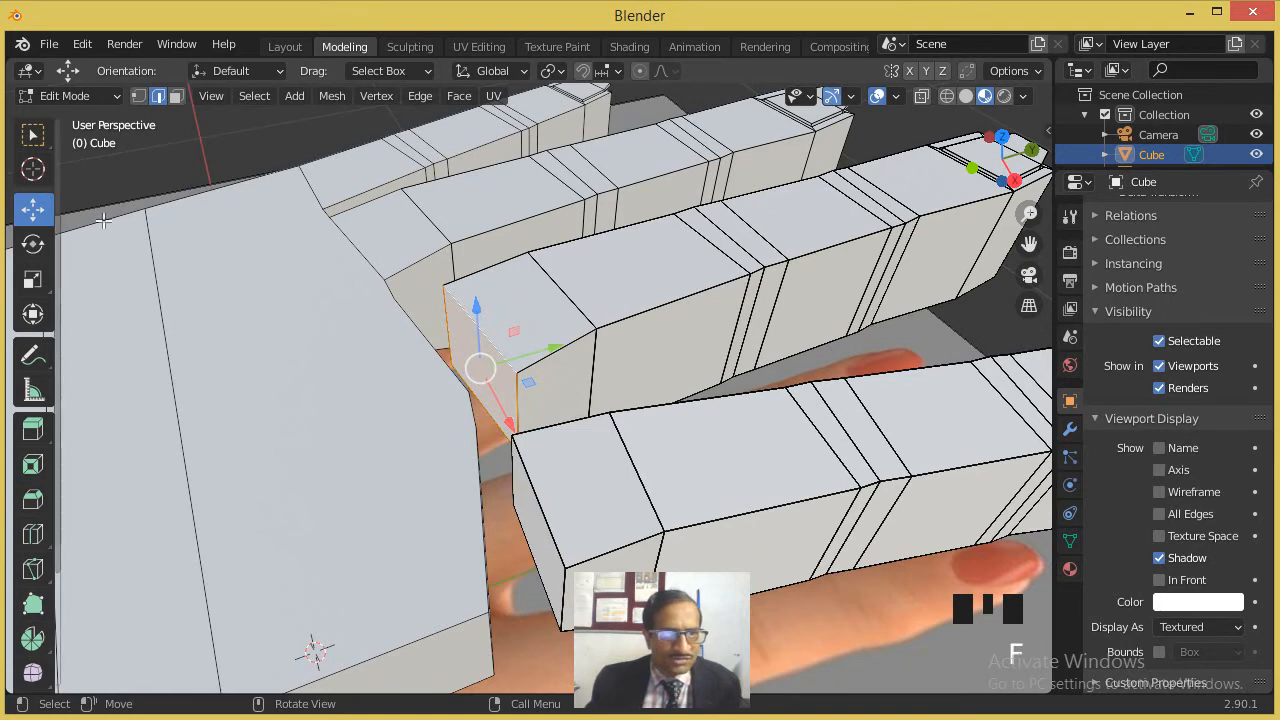
# Step: Bridge the middle finger's base face to the palm face opposite it with Bridge Faces
pyautogui.click(176, 95)
pyautogui.click(461, 337)
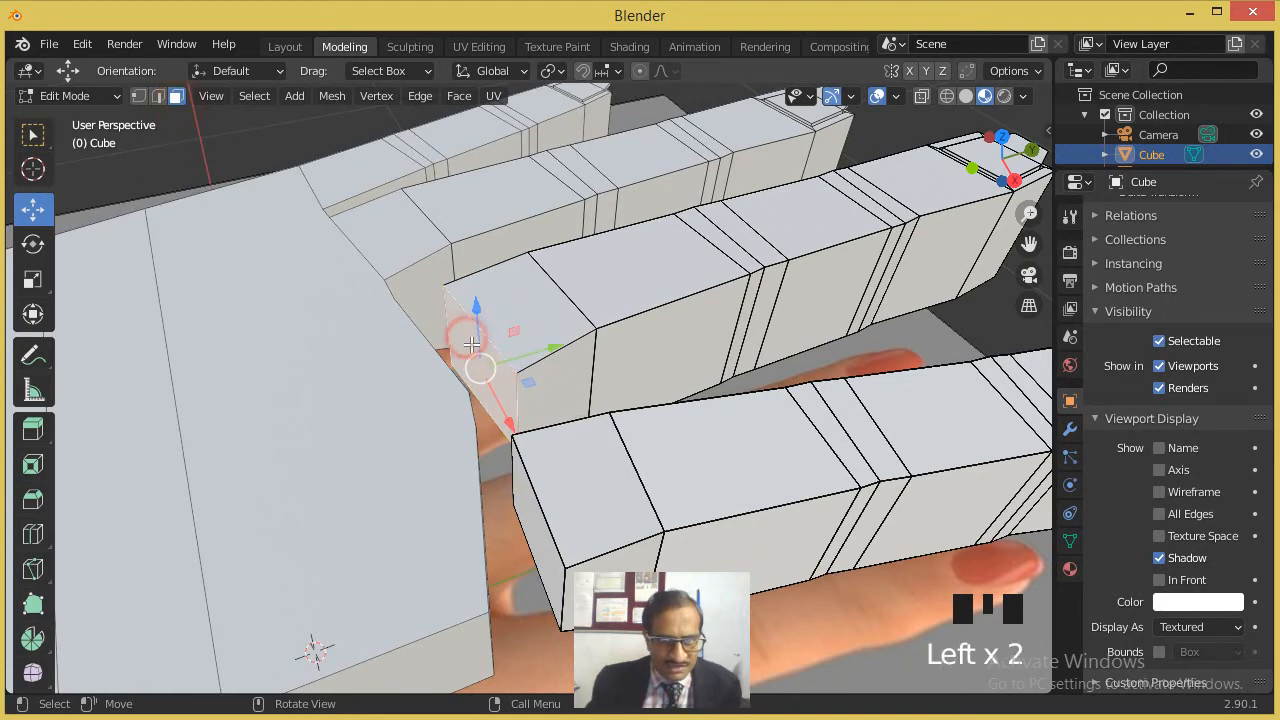
pyautogui.moveTo(461, 337); pyautogui.dragTo(352, 319, button='middle')
pyautogui.keyDown('shift'); pyautogui.click(345, 316); pyautogui.keyUp('shift')
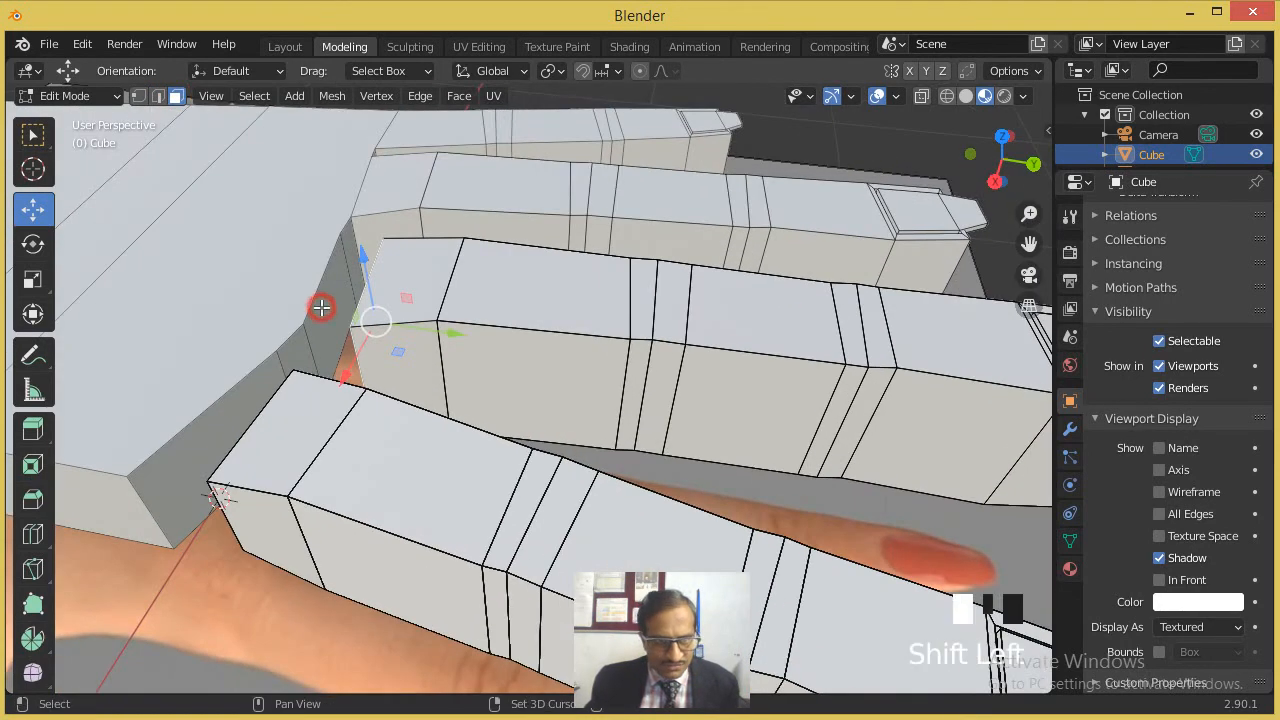
pyautogui.rightClick(330, 310)
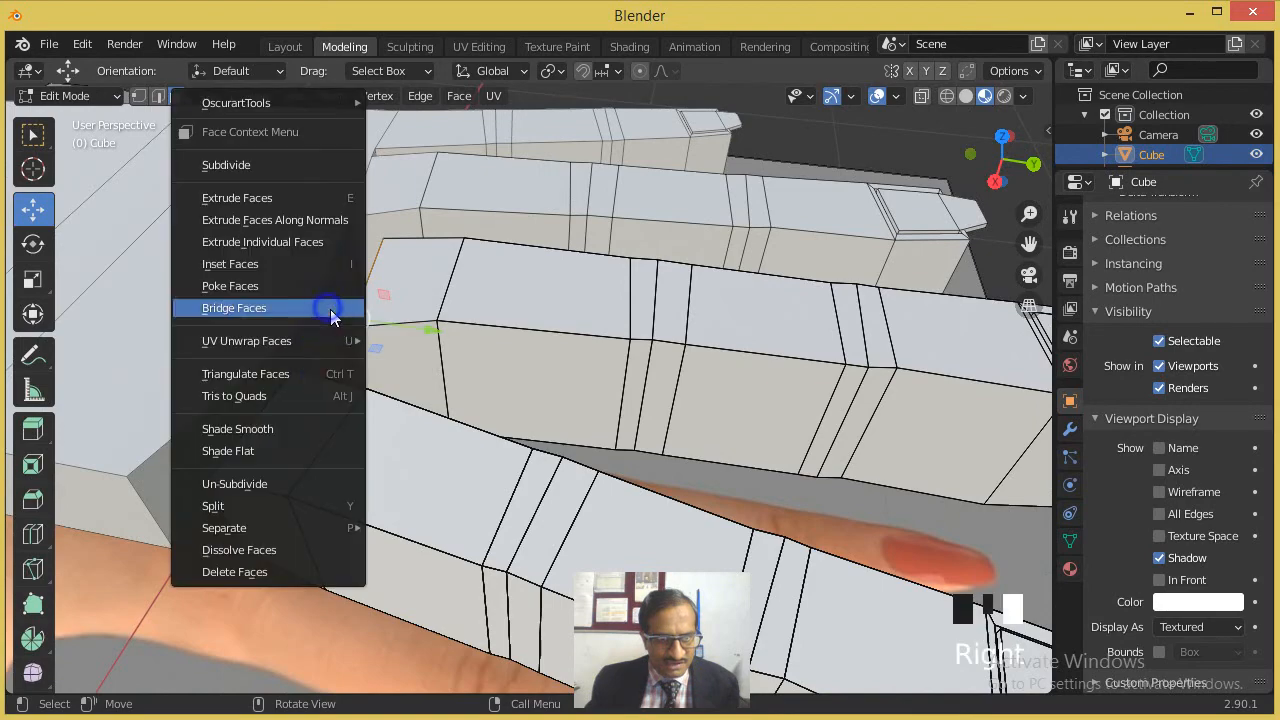
pyautogui.click(262, 308)
# Step: Bridge the index finger's base face to the palm face opposite it with Bridge Faces
pyautogui.click(483, 399)
pyautogui.keyDown('shift'); pyautogui.moveTo(476, 426); pyautogui.dragTo(639, 342, button='middle'); pyautogui.keyUp('shift')
pyautogui.click(470, 342)
pyautogui.moveTo(438, 402); pyautogui.dragTo(730, 280, button='middle')
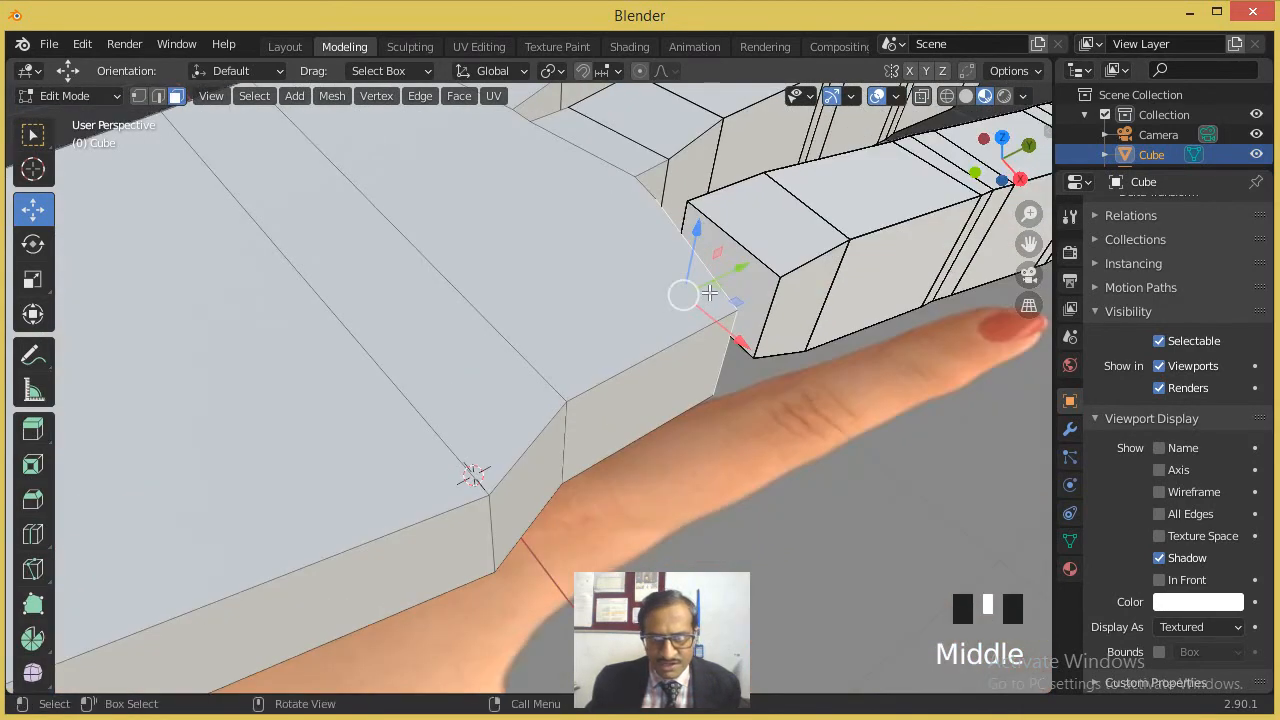
pyautogui.keyDown('shift'); pyautogui.click(748, 283); pyautogui.keyUp('shift')
pyautogui.rightClick(748, 283)
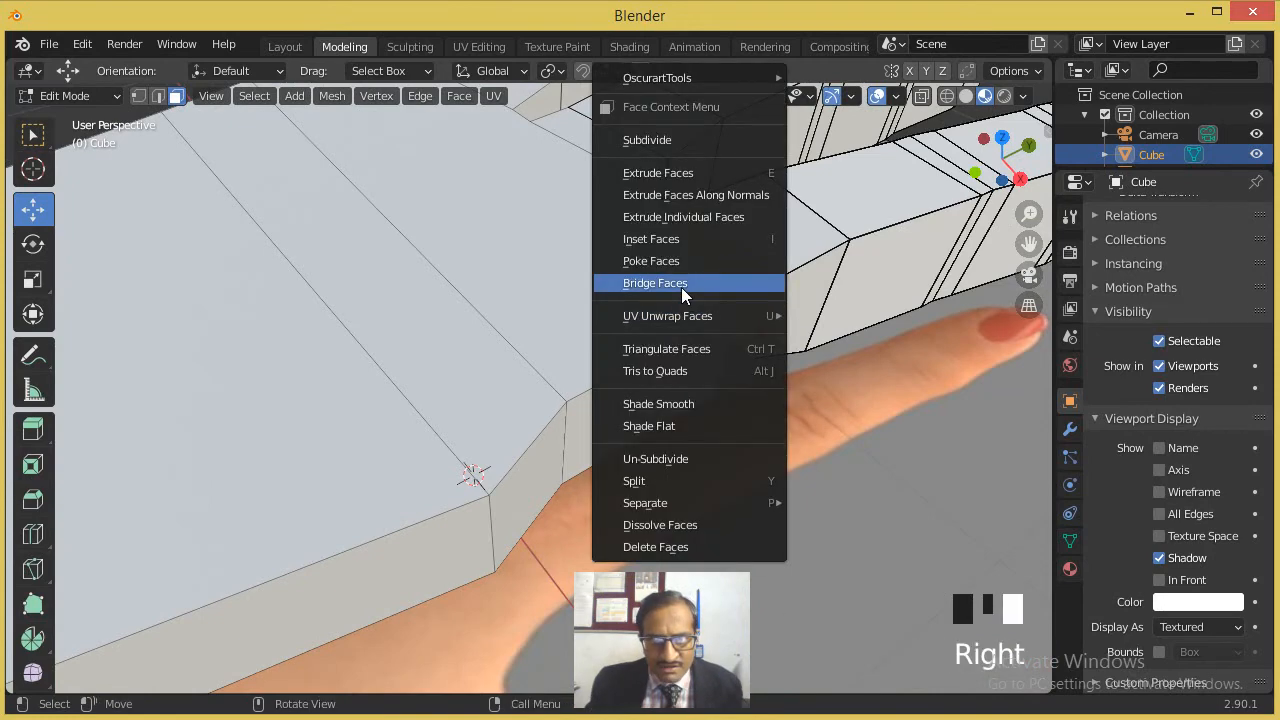
pyautogui.click(681, 287)
# Step: In top wireframe view, move vertices at the index finger's base to fit the reference outline
pyautogui.scroll(-1, 680, 318)
pyautogui.scroll(-1, 680, 318)
pyautogui.press('KP_7')
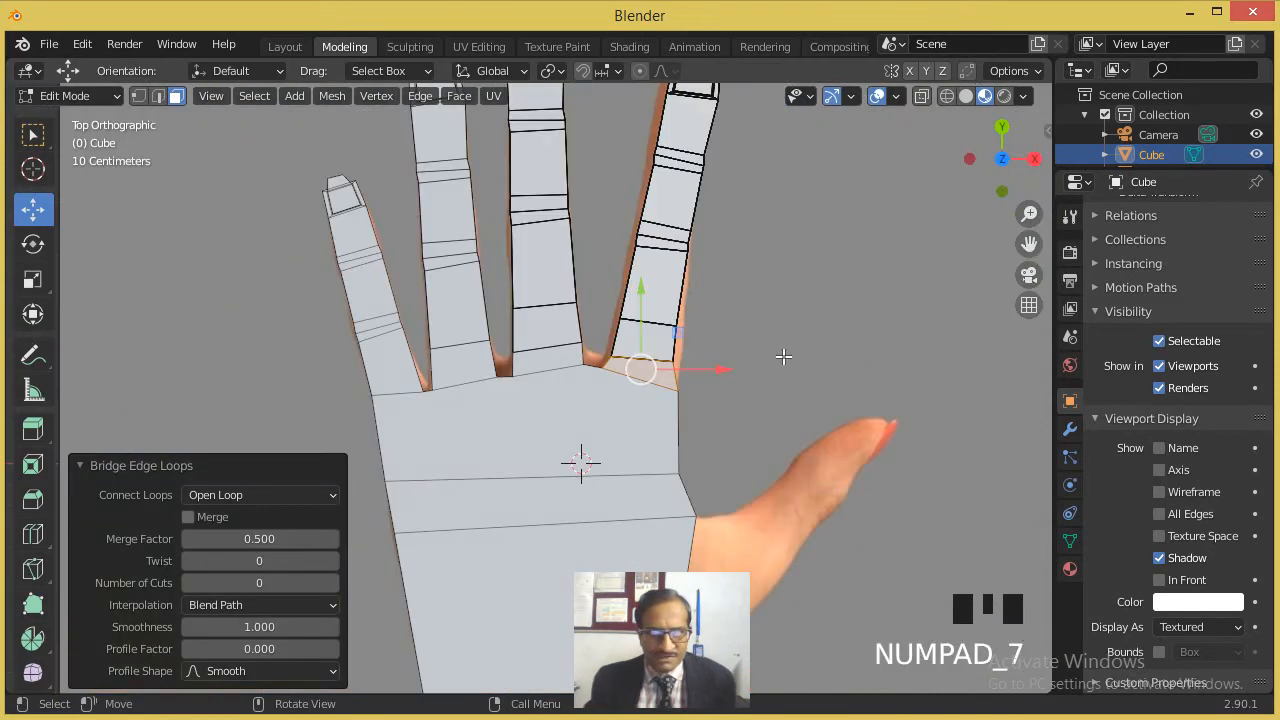
pyautogui.click(947, 96)
pyautogui.scroll(2, 520, 300)
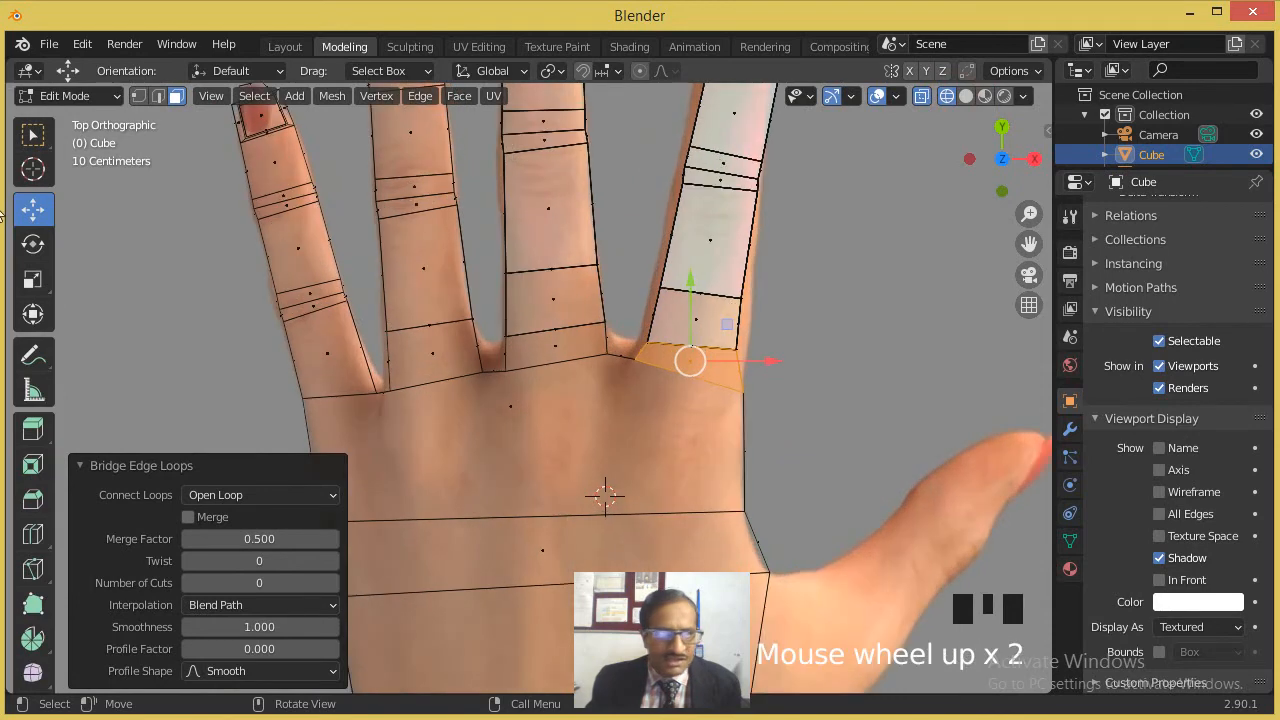
pyautogui.click(138, 96)
pyautogui.click(720, 311)
pyautogui.scroll(2, 762, 385)
pyautogui.scroll(1, 762, 385)
pyautogui.moveTo(685, 268); pyautogui.dragTo(648, 291)
pyautogui.press('g')
pyautogui.click(650, 288)
pyautogui.click(733, 309)
pyautogui.press('g')
pyautogui.click(759, 302)
# Step: Fit the index finger's lower outer vertices to the reference and move the inner vertex about -0.017 m in X and 0.006 m in Y
pyautogui.moveTo(926, 296); pyautogui.dragTo(866, 338)
pyautogui.press('g')
pyautogui.click(886, 336)
pyautogui.moveTo(924, 231); pyautogui.dragTo(877, 252)
pyautogui.hotkey('ctrl', 'z')
pyautogui.moveTo(957, 227); pyautogui.dragTo(866, 251)
pyautogui.press('g')
pyautogui.click(880, 257)
pyautogui.moveTo(712, 188); pyautogui.dragTo(766, 229)
pyautogui.press('g')
pyautogui.click(750, 212)
# Step: Extrude the palm's side face next to the thumb outward by about 0.205 m
pyautogui.scroll(-4, 782, 246)
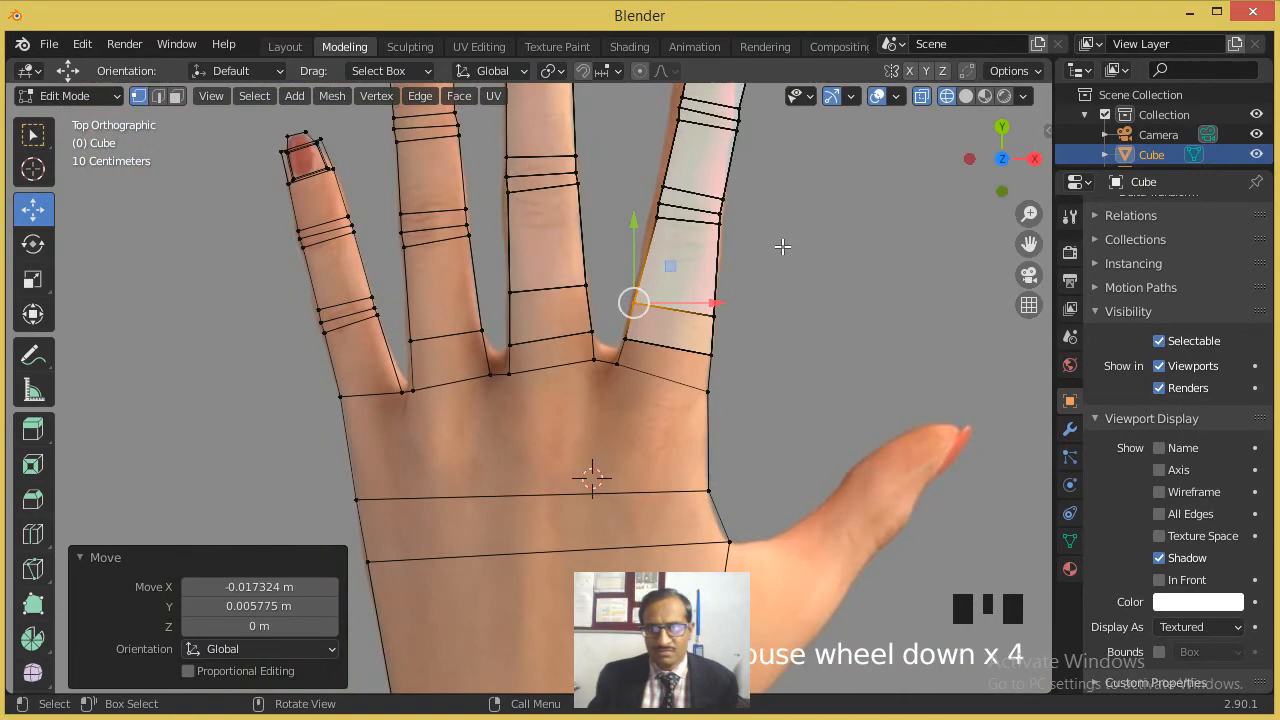
pyautogui.scroll(-2, 782, 246)
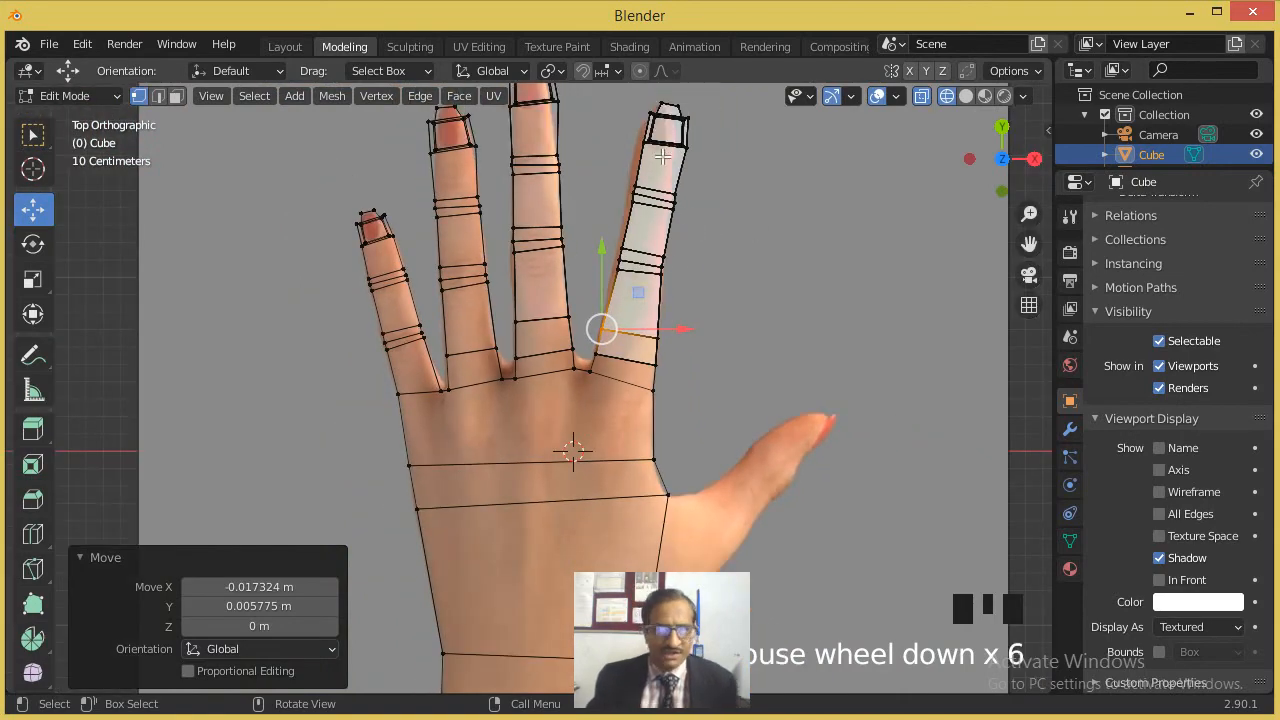
pyautogui.scroll(-3, 709, 360)
pyautogui.moveTo(624, 507); pyautogui.dragTo(436, 408, button='middle')
pyautogui.scroll(2, 436, 408)
pyautogui.scroll(-2, 440, 410)
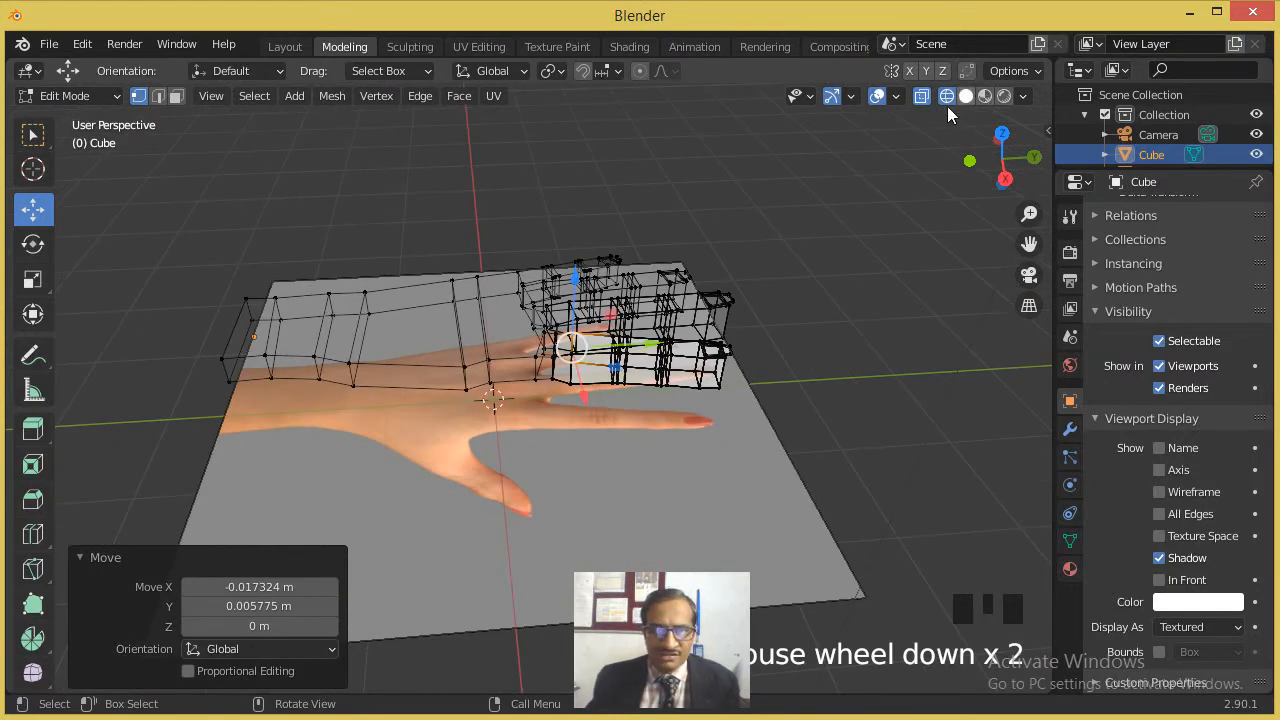
pyautogui.click(178, 95)
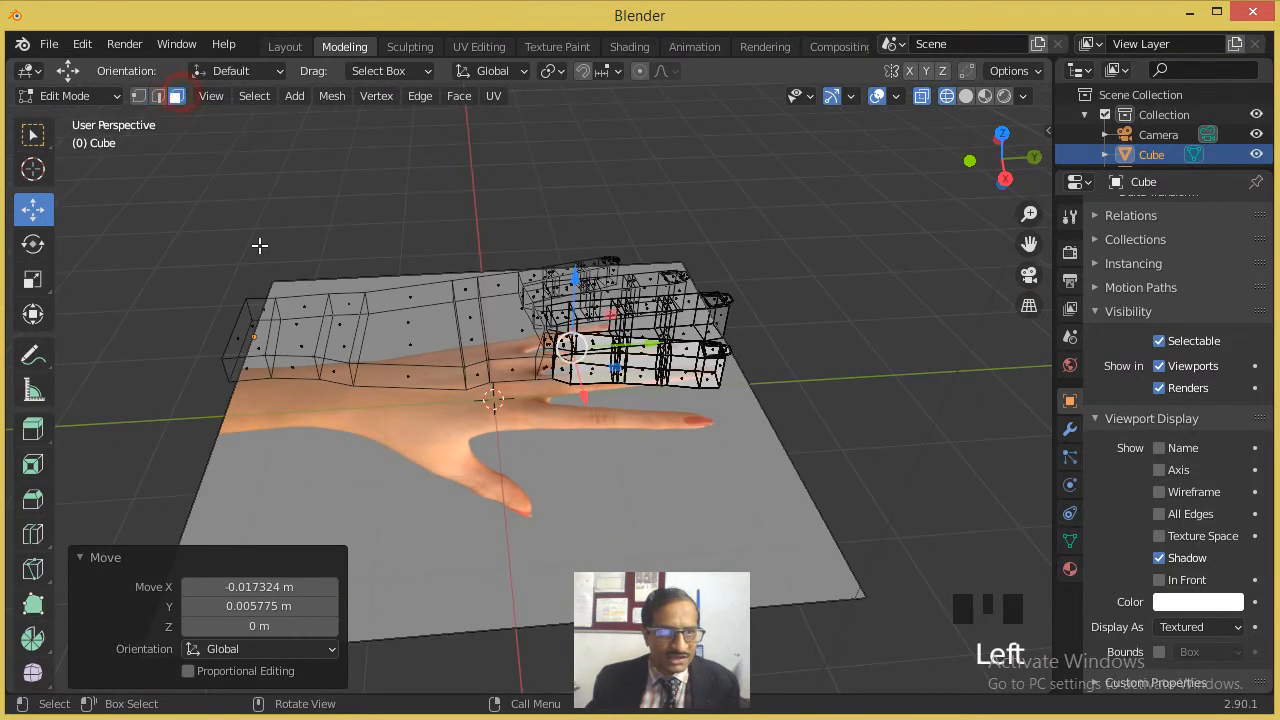
pyautogui.click(402, 375)
pyautogui.press('KP_7')
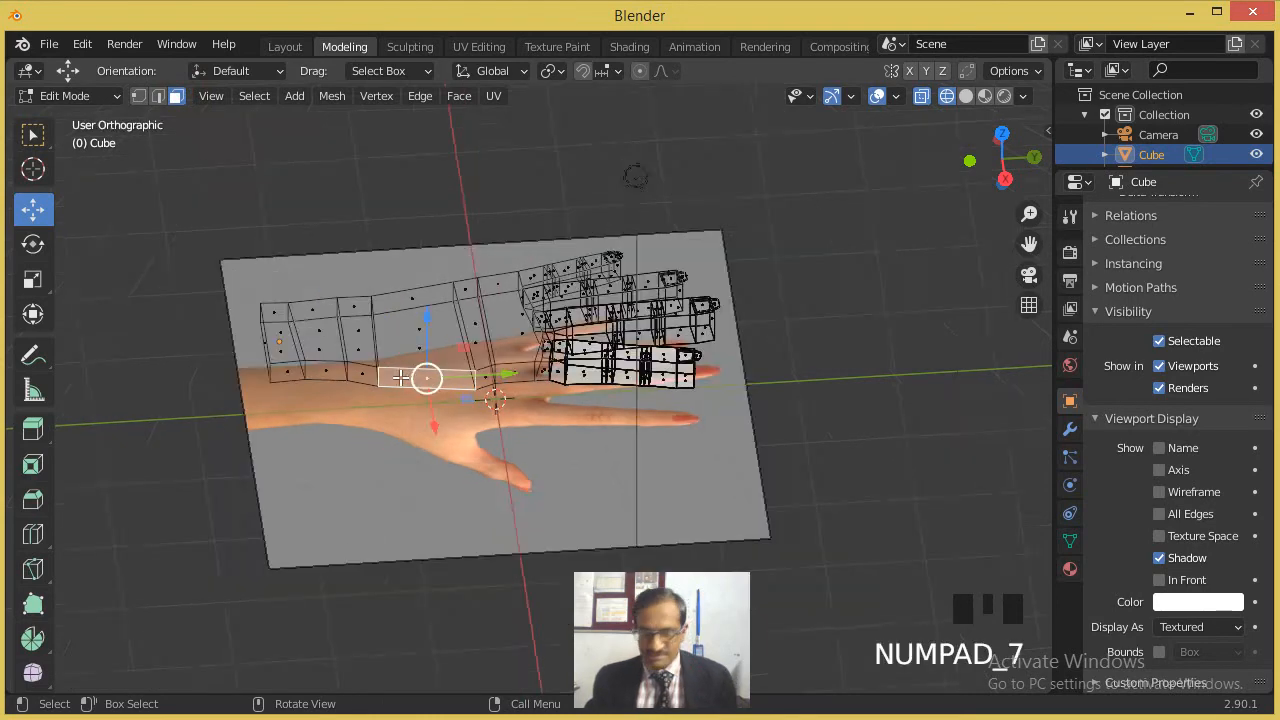
pyautogui.keyDown('shift'); pyautogui.moveTo(632, 461); pyautogui.dragTo(525, 335, button='middle'); pyautogui.keyUp('shift')
pyautogui.scroll(2, 499, 348)
pyautogui.press('e')
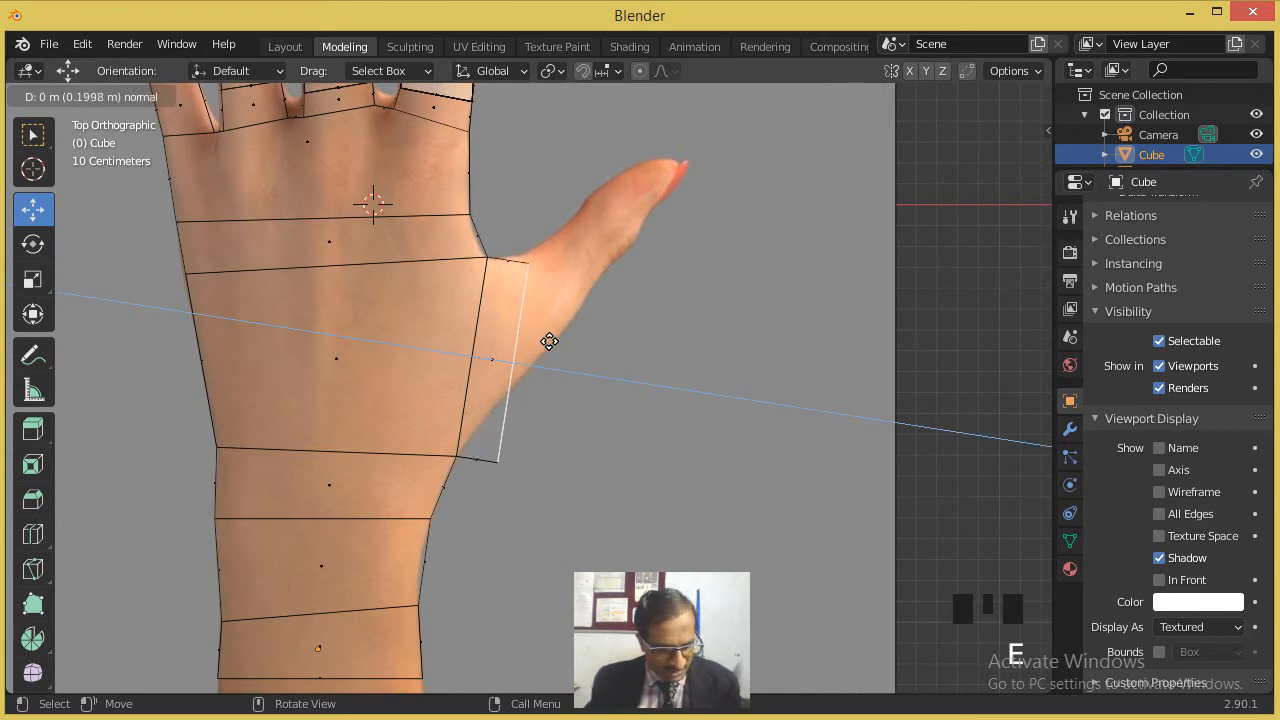
pyautogui.click(550, 341)
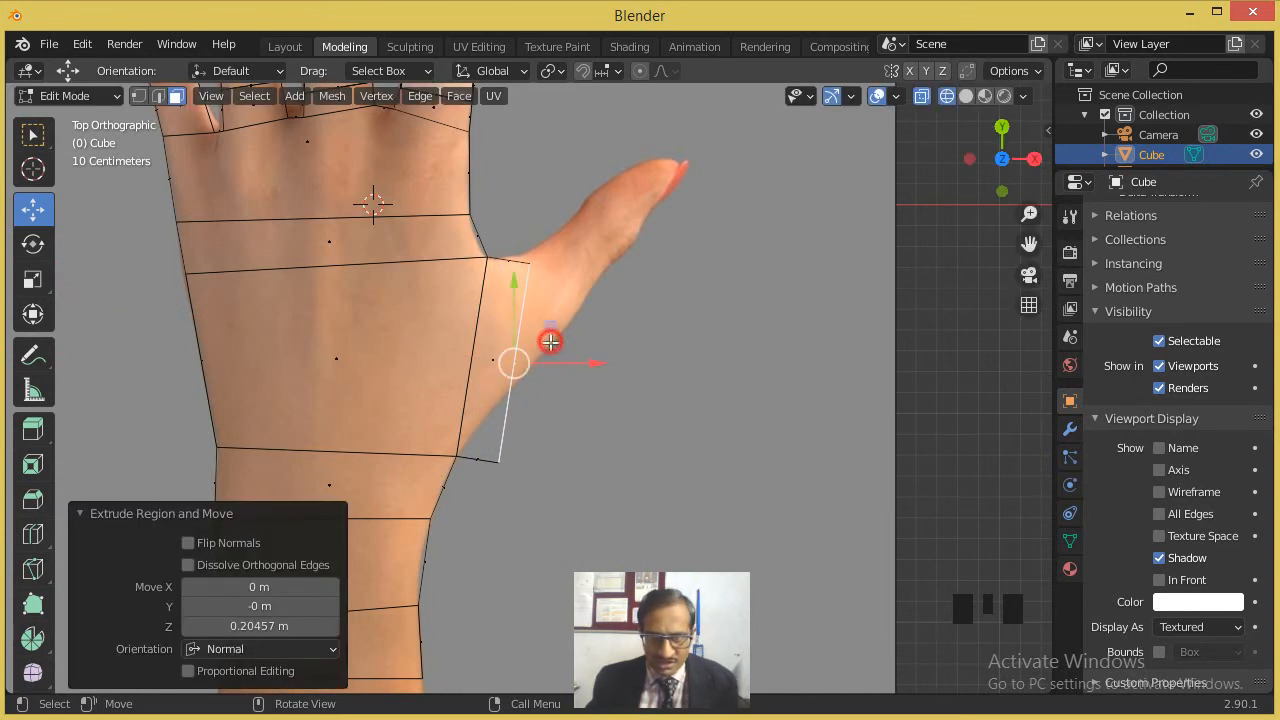
# Step: Fit the extrusion to the thumb base by moving its upper vertices, and its lower ones about 0.072 m in X and 0.388 m in Y
pyautogui.click(138, 96)
pyautogui.click(527, 266)
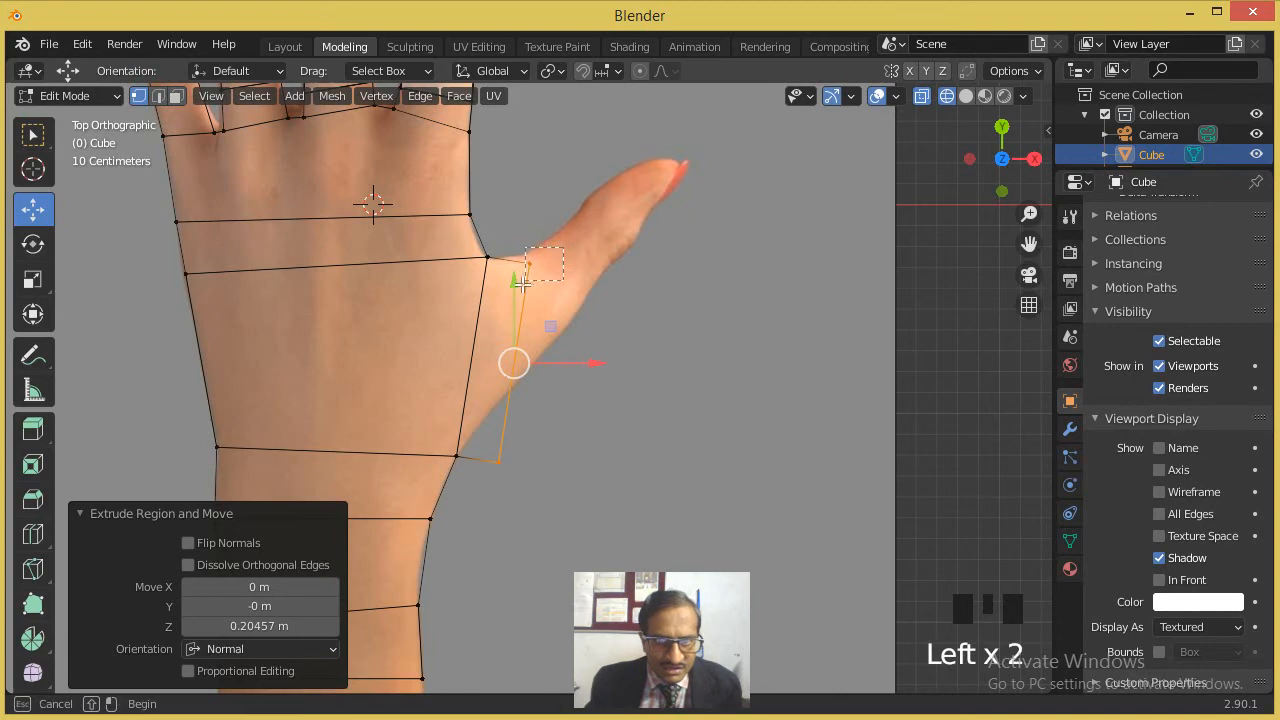
pyautogui.press('g')
pyautogui.click(518, 276)
pyautogui.moveTo(527, 494); pyautogui.dragTo(499, 457)
pyautogui.press('g')
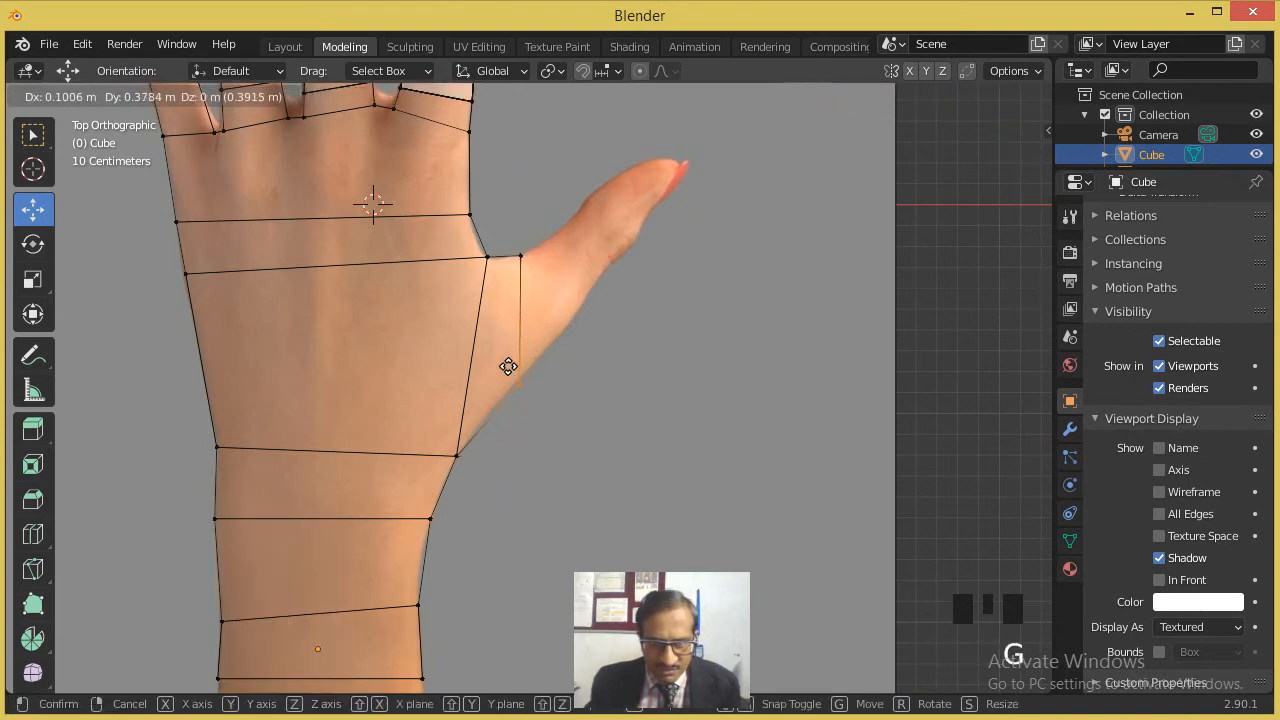
pyautogui.click(508, 368)
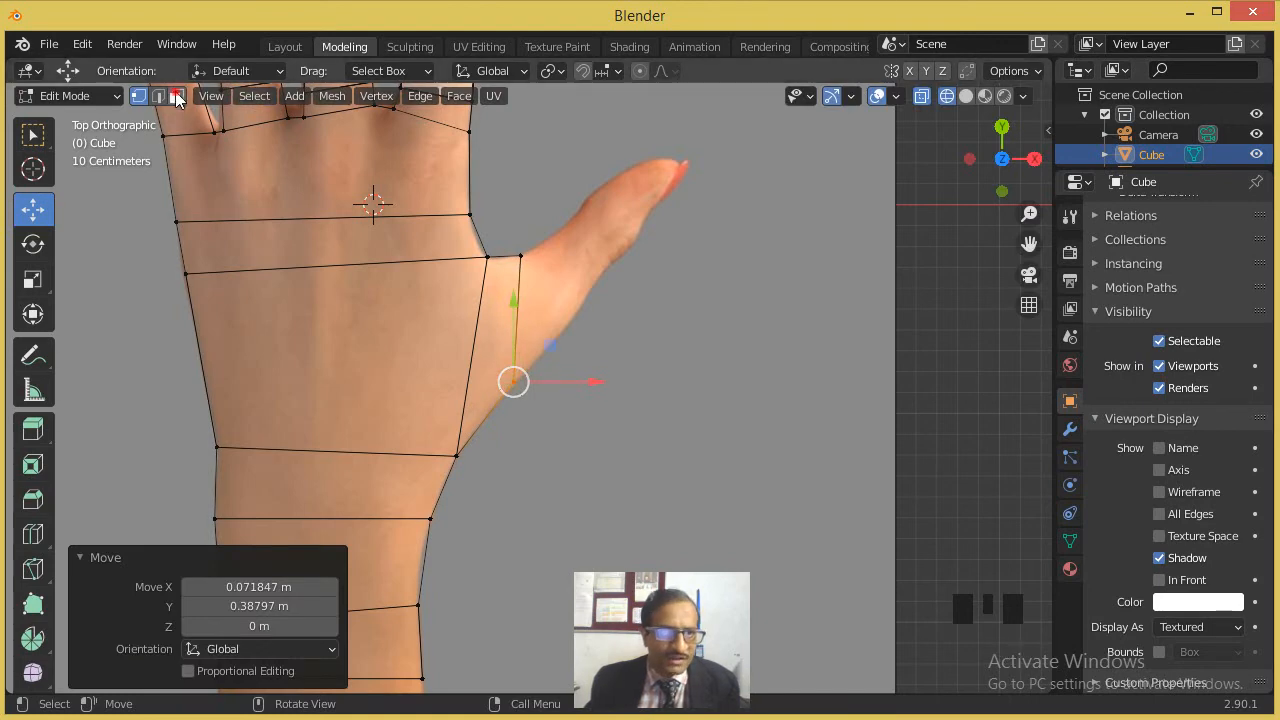
# Step: Extrude the end face of the thumb base to add a second thumb section
pyautogui.click(438, 245)
pyautogui.press('Escape')
pyautogui.press('Escape')
pyautogui.press('Escape')
pyautogui.moveTo(666, 331); pyautogui.dragTo(578, 270, button='middle')
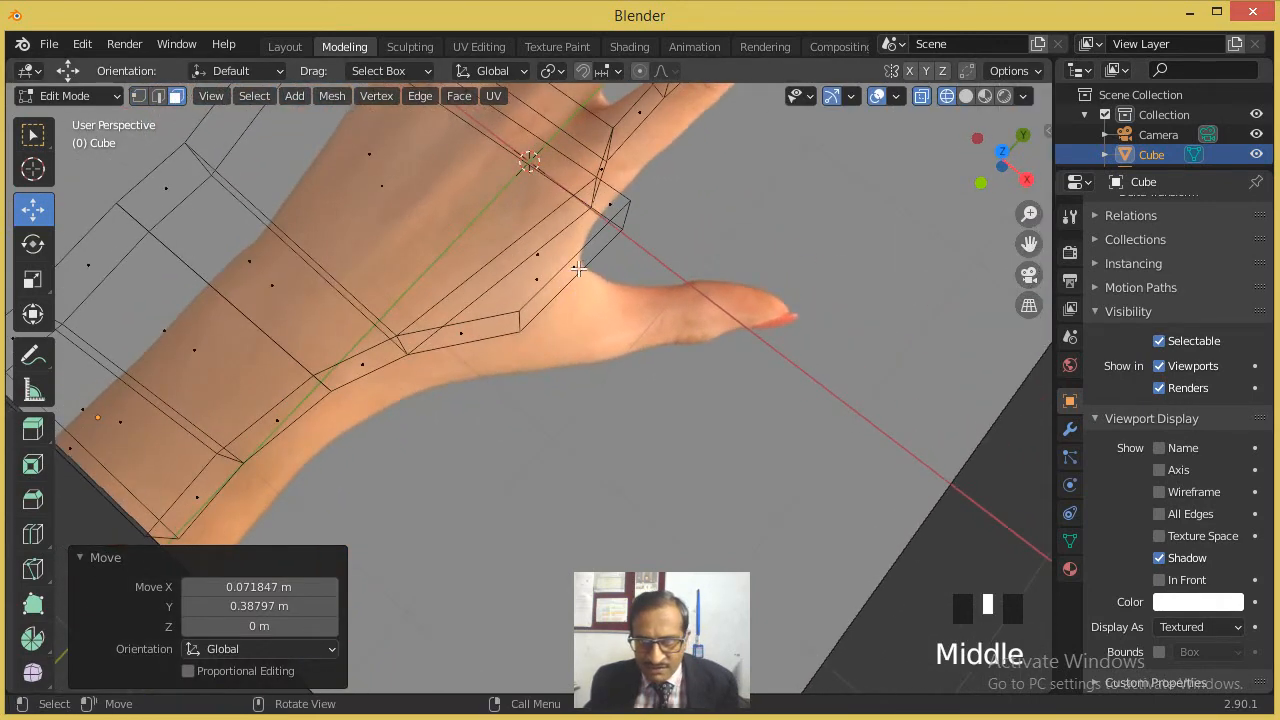
pyautogui.click(578, 268)
pyautogui.press('e')
pyautogui.click(622, 300)
# Step: Fit the second thumb section's upper vertices to the outline and move its lower ones about 0.053 m in X and 0.359 m in Y
pyautogui.press('KP_7')
pyautogui.click(139, 96)
pyautogui.moveTo(612, 241); pyautogui.dragTo(556, 280)
pyautogui.press('g')
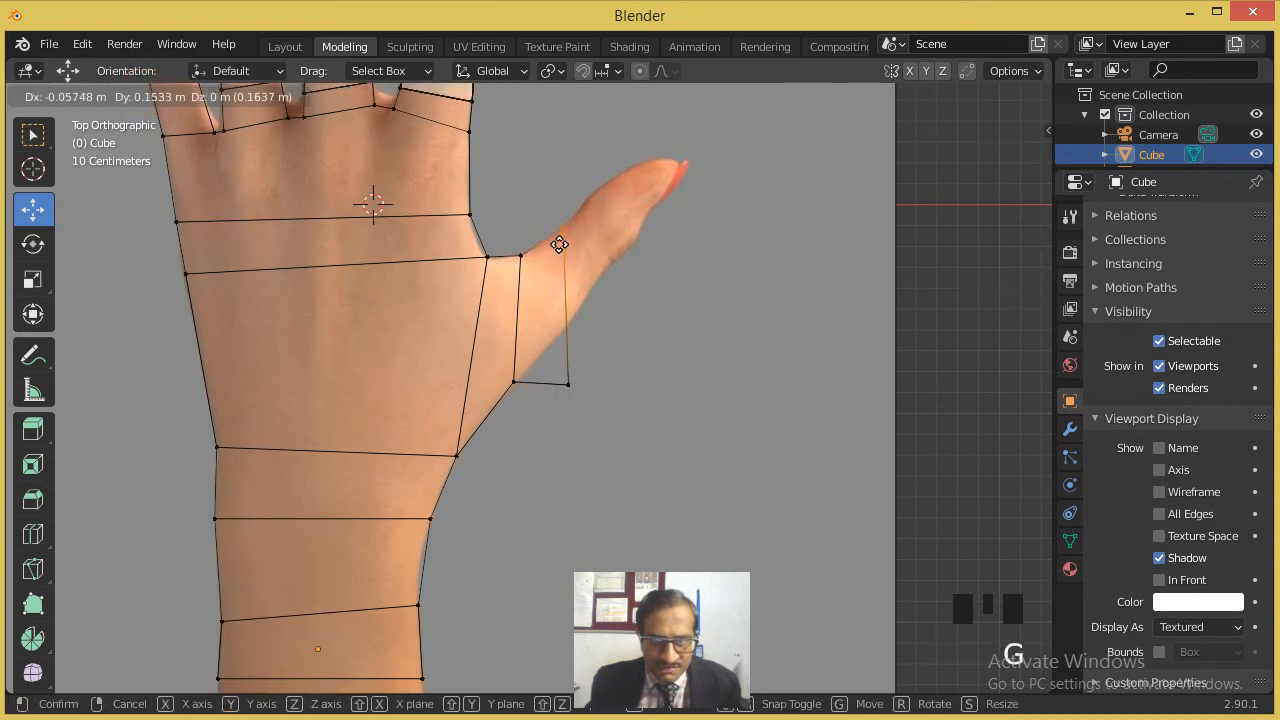
pyautogui.click(564, 232)
pyautogui.click(566, 381)
pyautogui.press('g')
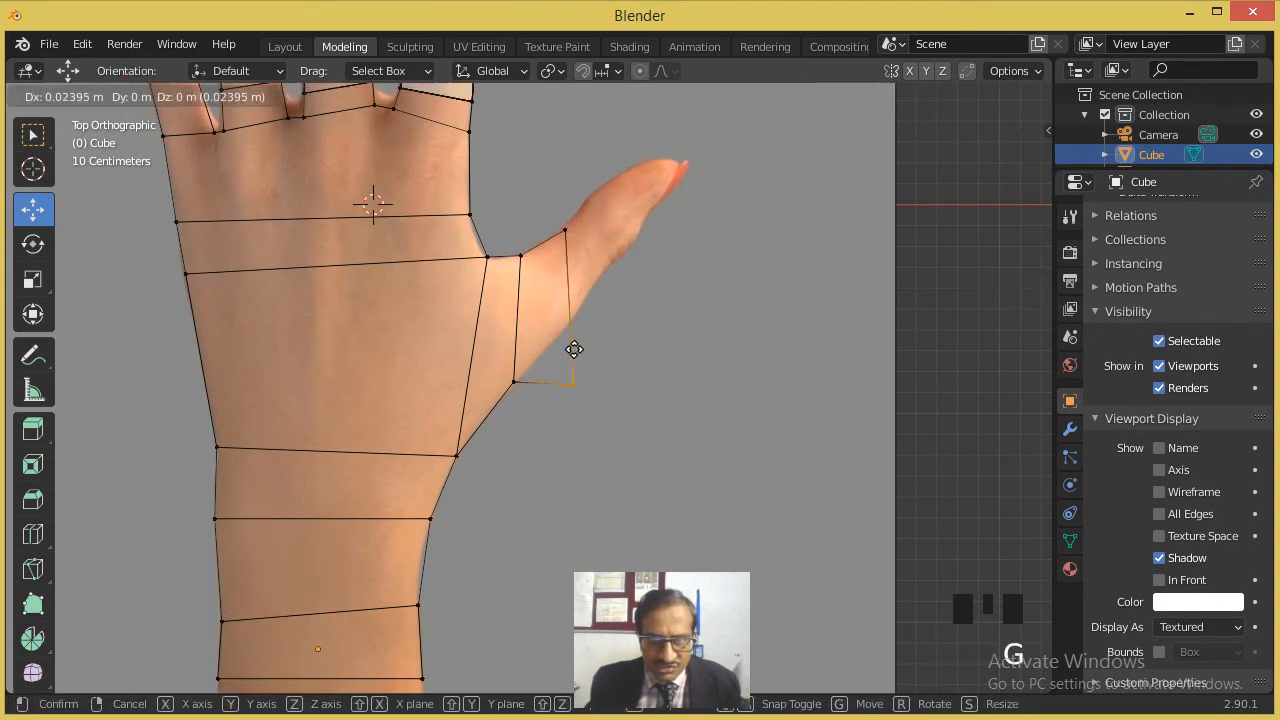
pyautogui.click(568, 288)
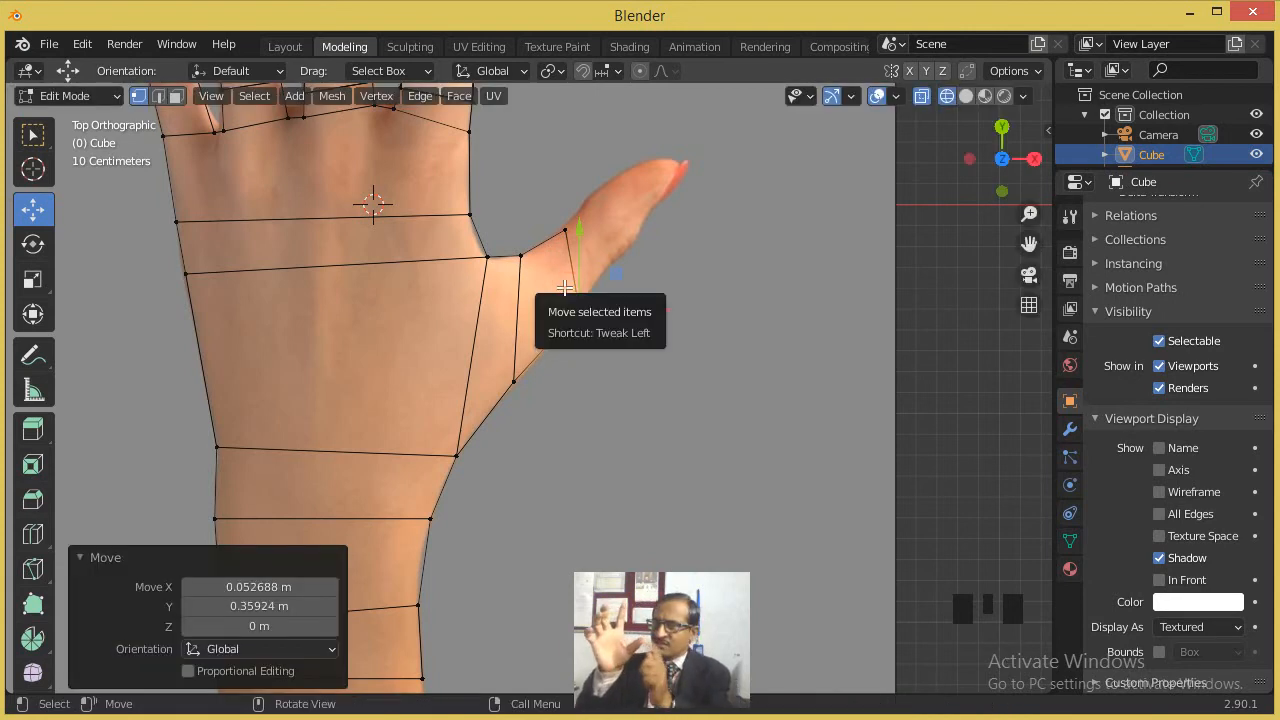
# Step: Move the second thumb section's upper vertex about -0.067 m in X and -0.036 m in Y, and switch to face selection
pyautogui.scroll(3, 600, 270)
pyautogui.scroll(-1, 615, 245)
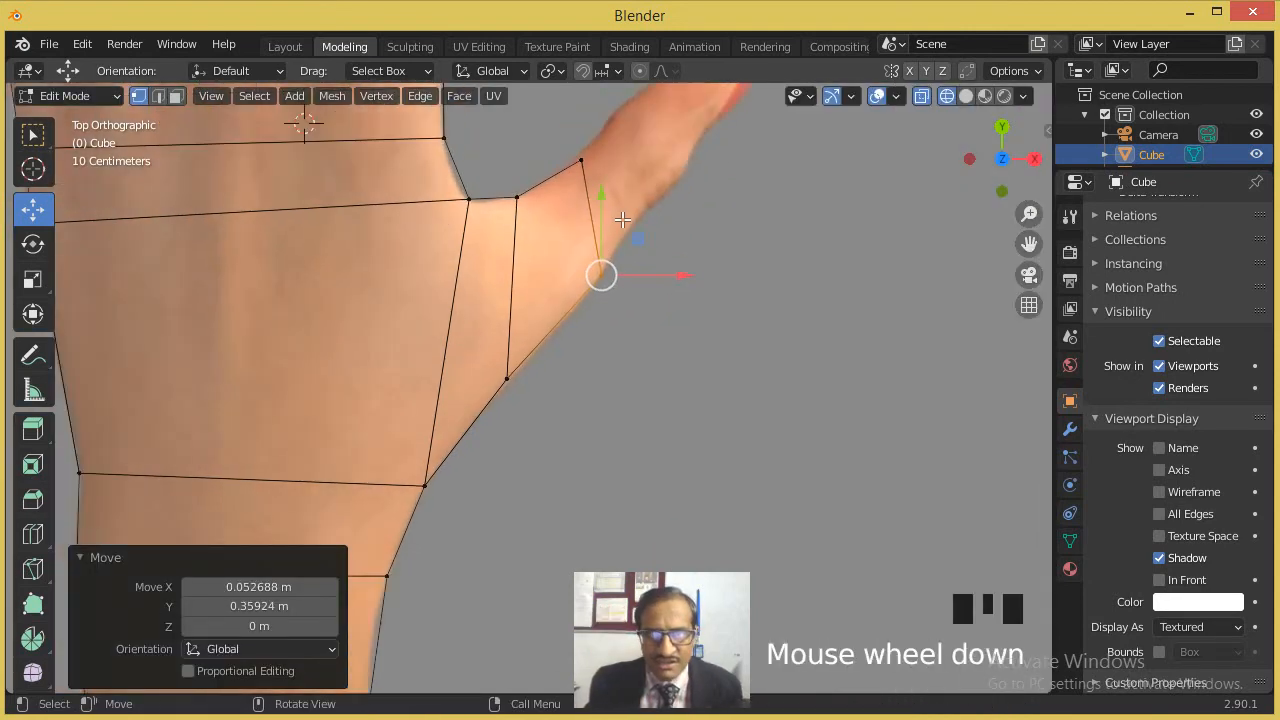
pyautogui.keyDown('shift'); pyautogui.moveTo(623, 231); pyautogui.dragTo(610, 278, button='middle'); pyautogui.keyUp('shift')
pyautogui.scroll(1, 607, 283)
pyautogui.click(567, 226)
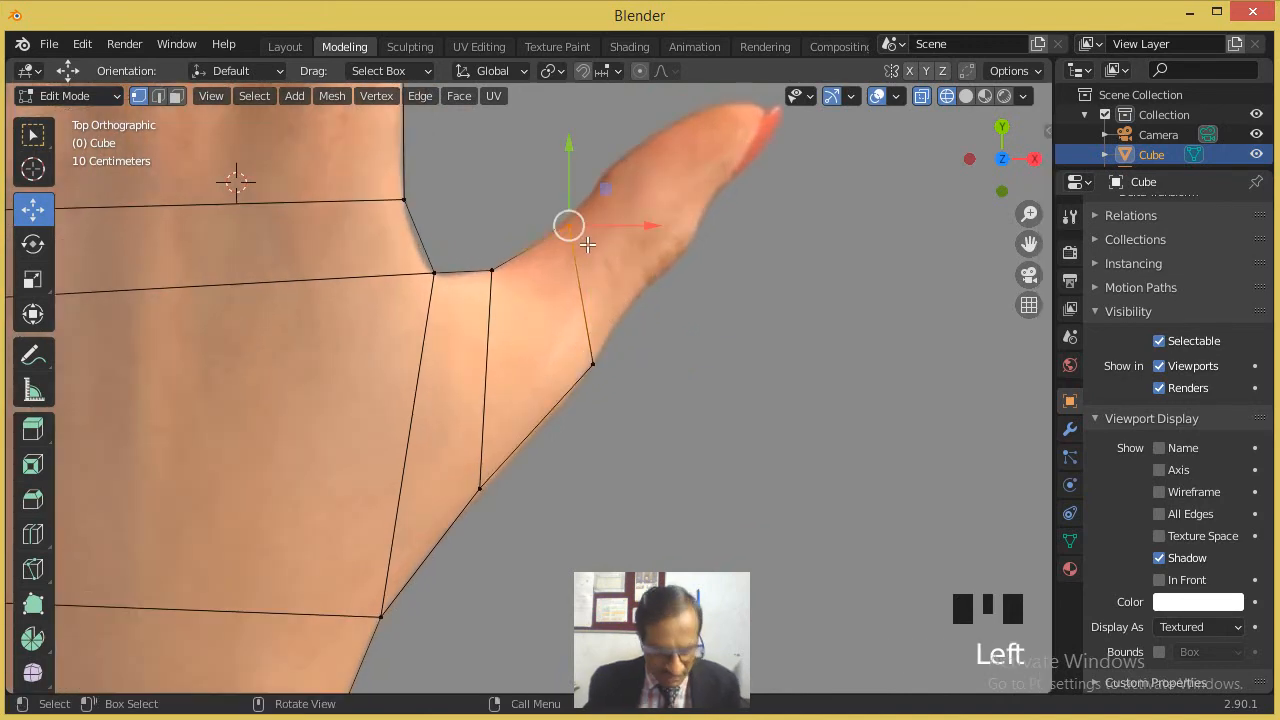
pyautogui.press('g')
pyautogui.click(566, 258)
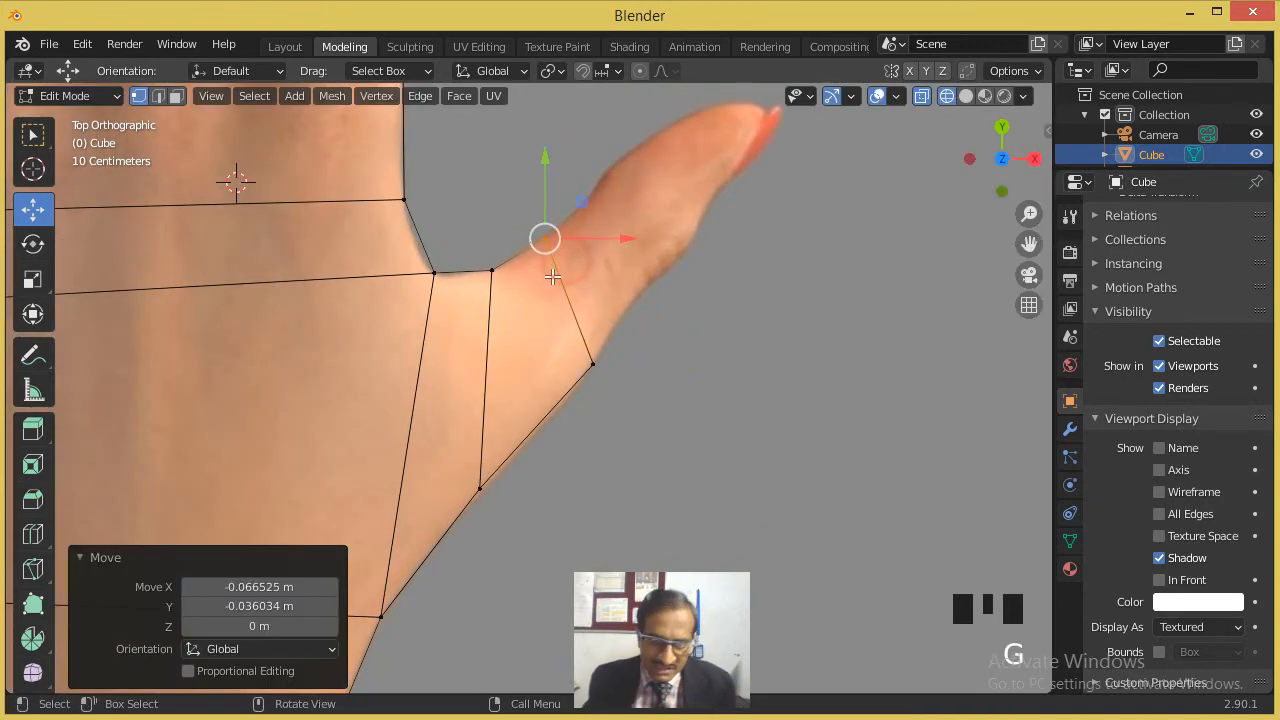
pyautogui.click(176, 96)
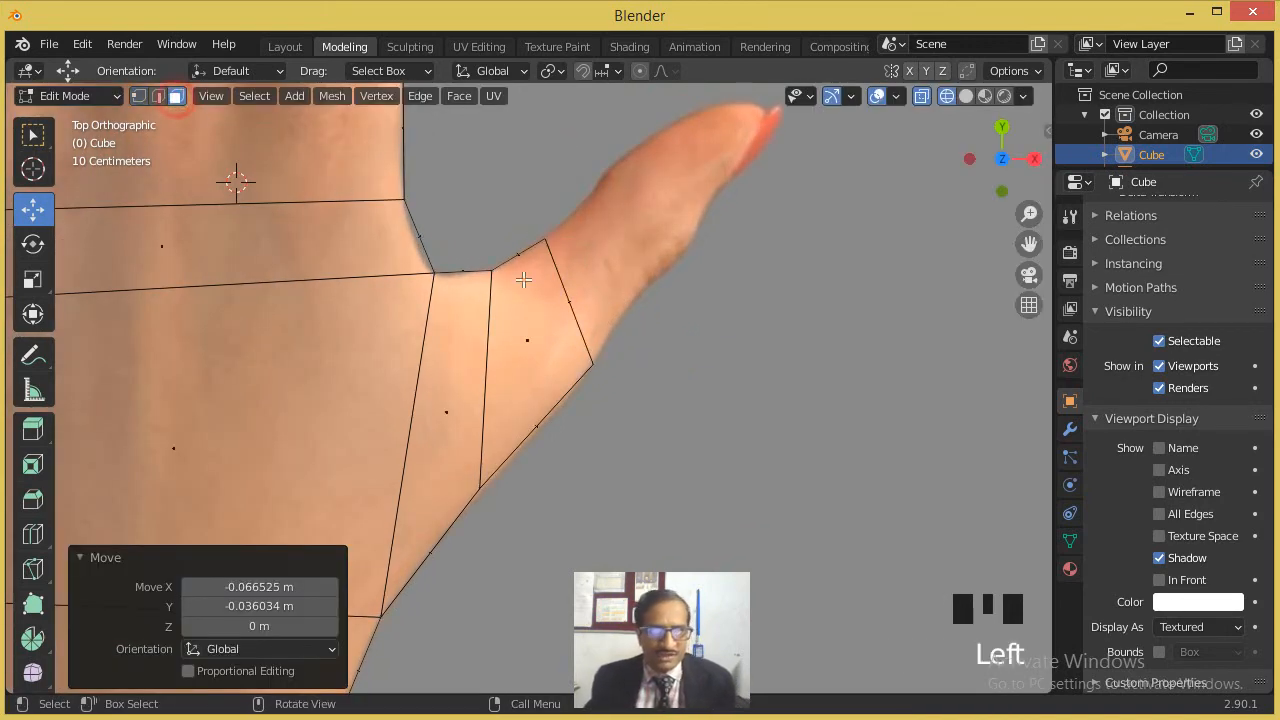
# Step: Select the end face of the second thumb section and return to the top view
pyautogui.moveTo(637, 340); pyautogui.dragTo(660, 274, button='middle')
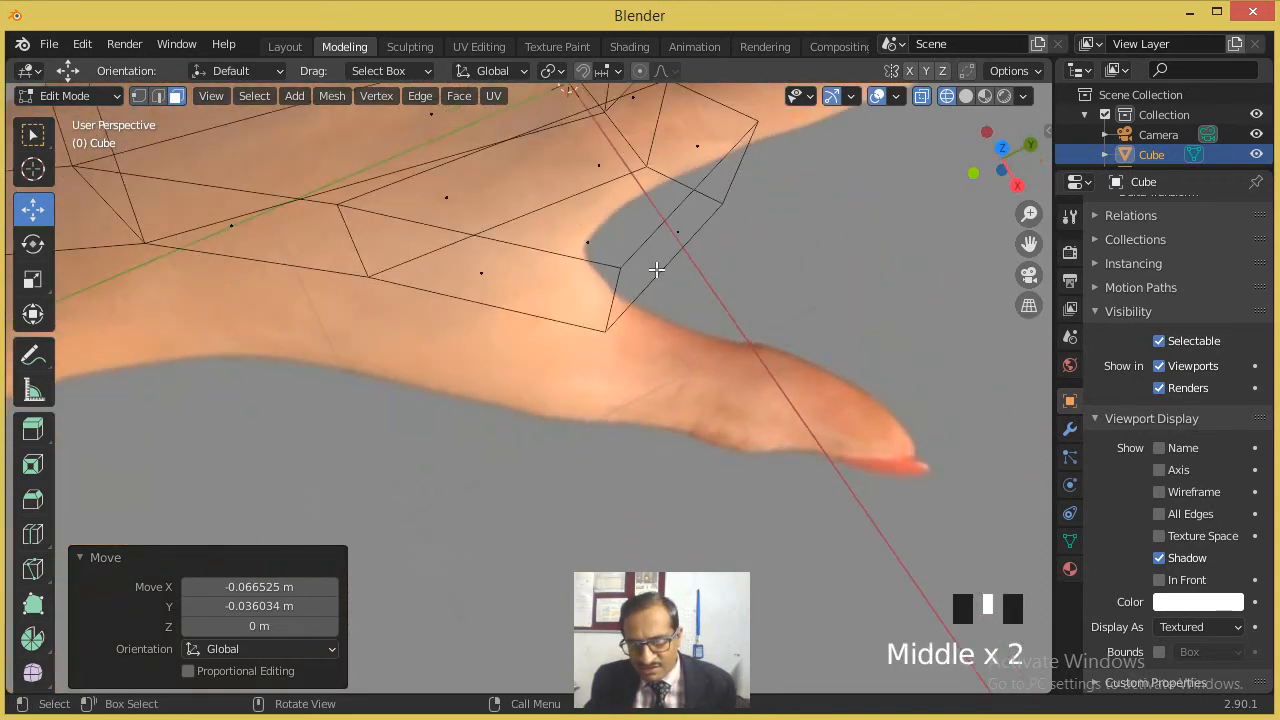
pyautogui.click(652, 268)
pyautogui.press('KP_7')
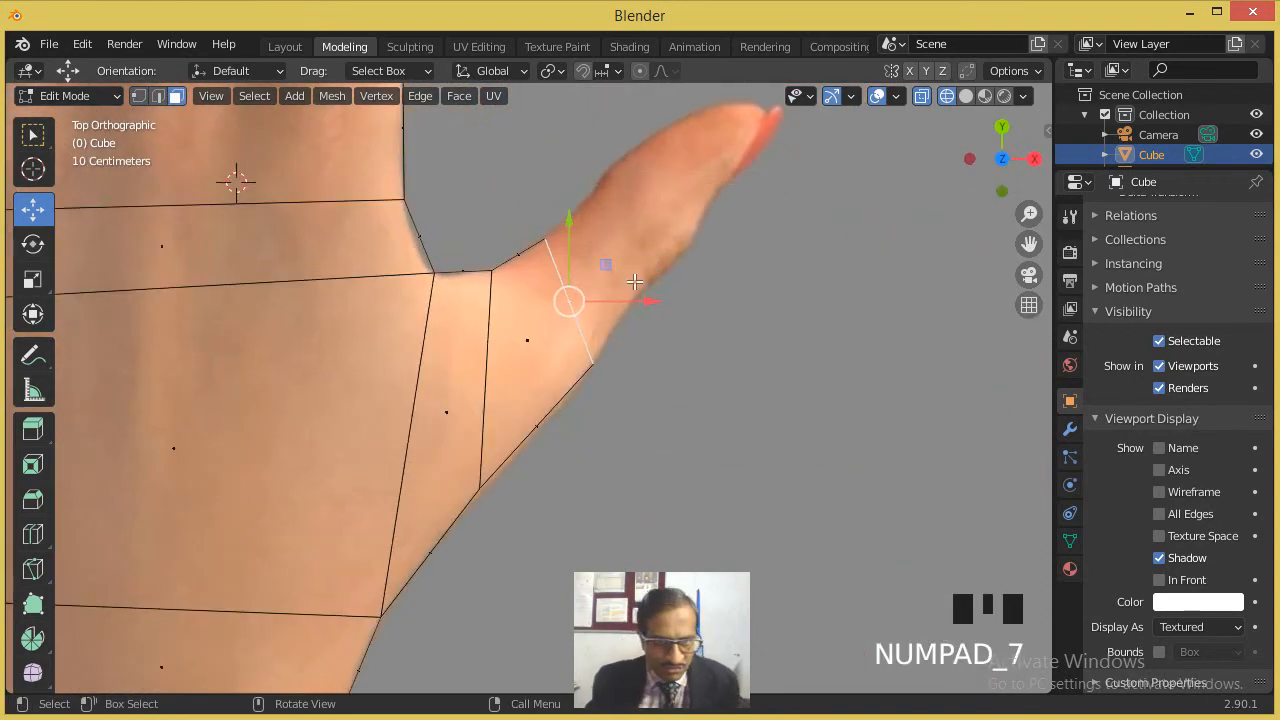
pyautogui.scroll(-1, 634, 282)
pyautogui.press('e')
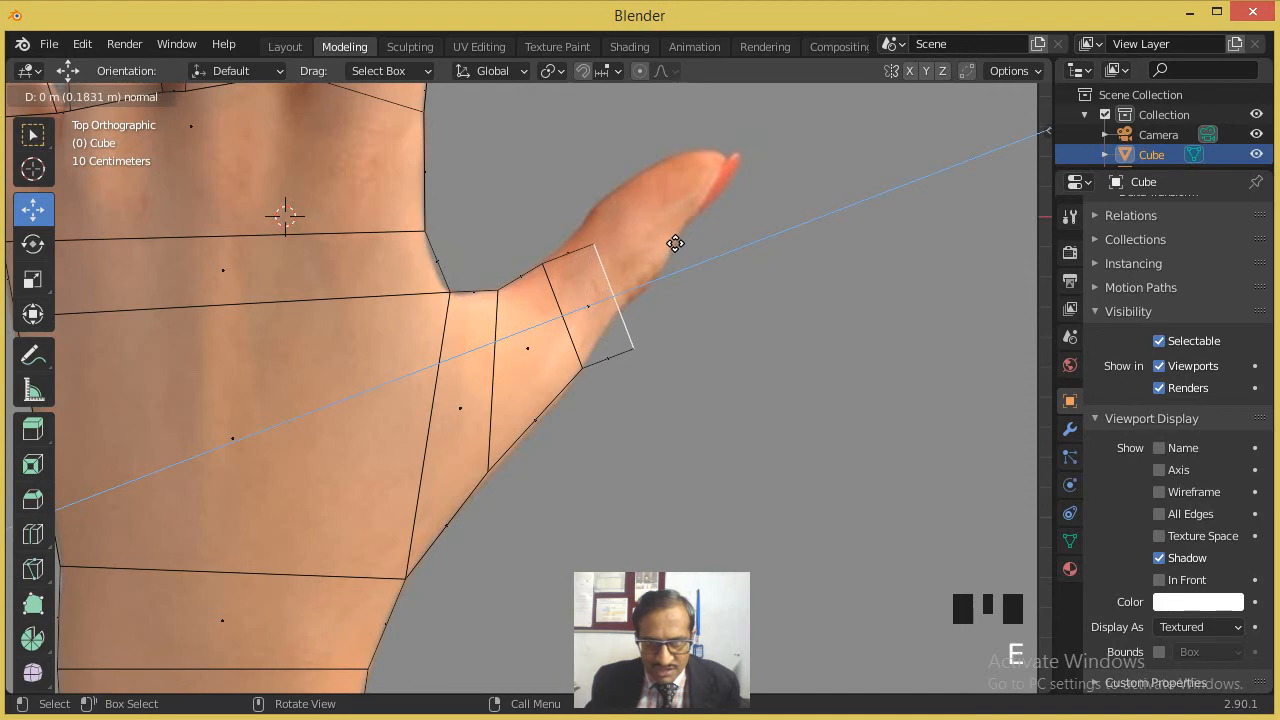
pyautogui.click(675, 243)
pyautogui.press('e')
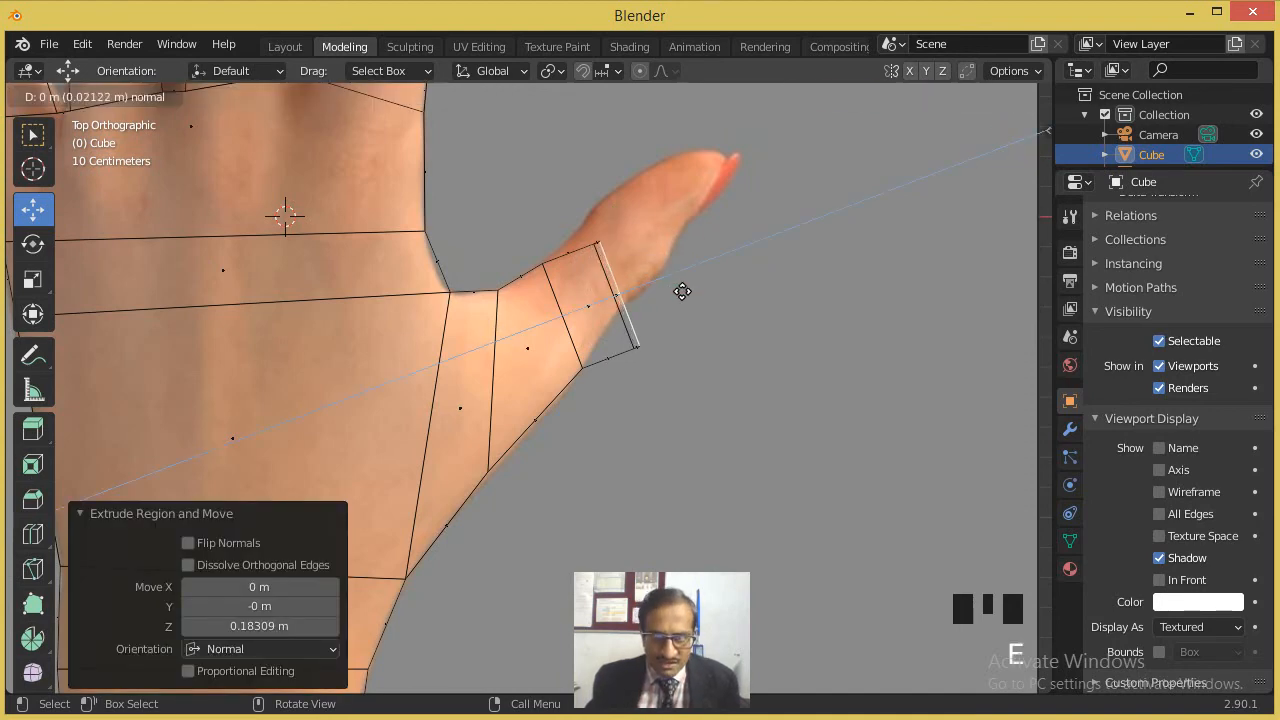
pyautogui.rightClick(676, 302)
pyautogui.press('r')
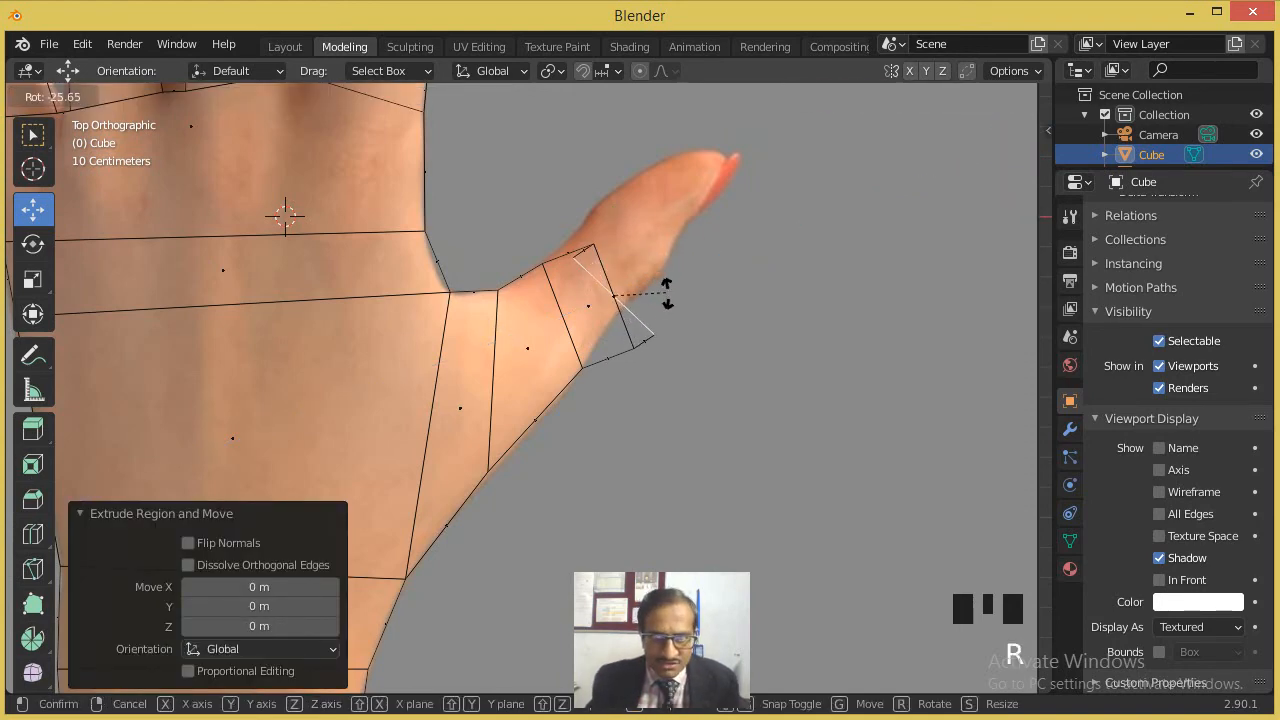
pyautogui.rightClick(667, 291)
pyautogui.hotkey('ctrl', 'z')
pyautogui.hotkey('ctrl', 'z')
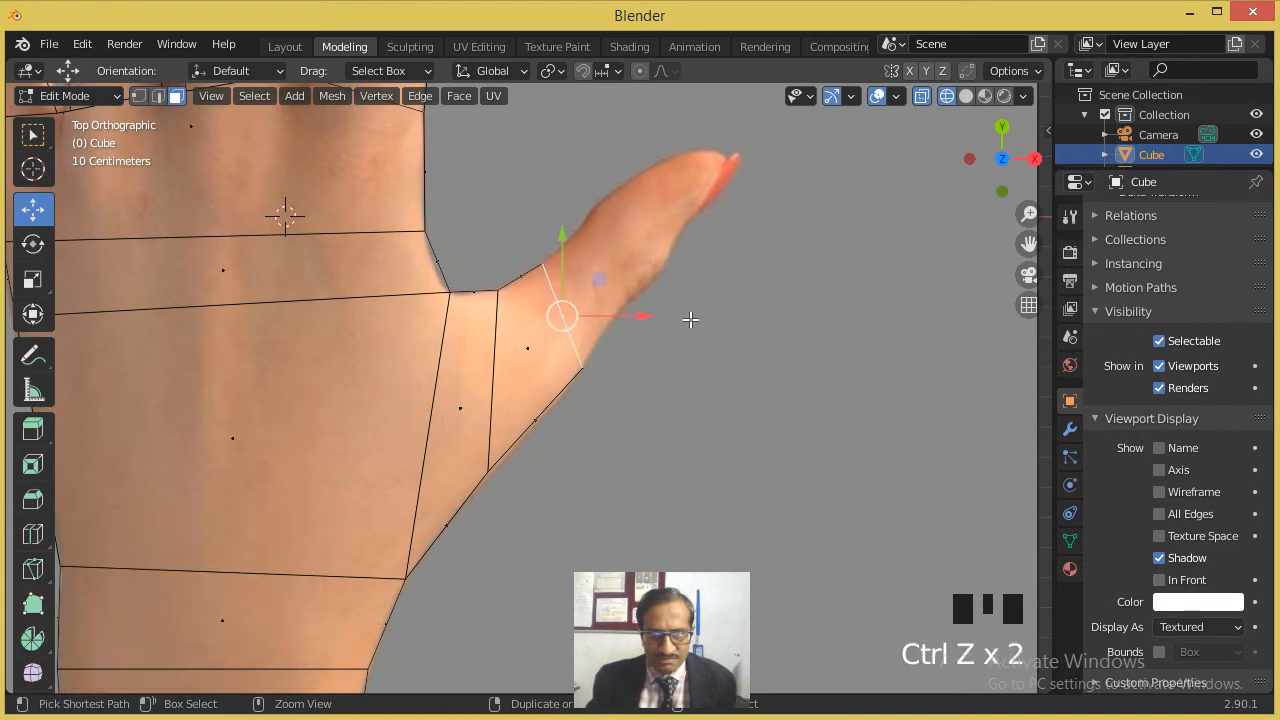
# Step: Extrude the second thumb section's end face about 0.184 m and rotate the new end about -21.5°
pyautogui.press('e')
pyautogui.click(718, 288)
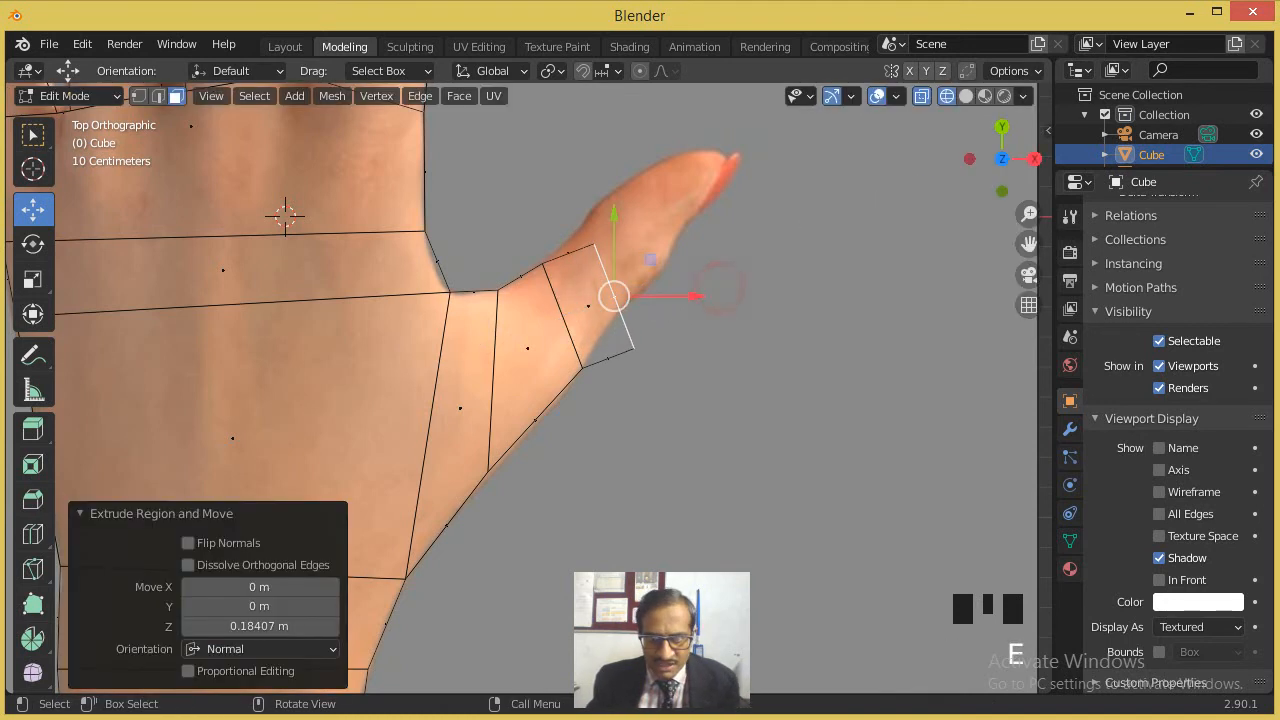
pyautogui.press('r')
pyautogui.click(698, 259)
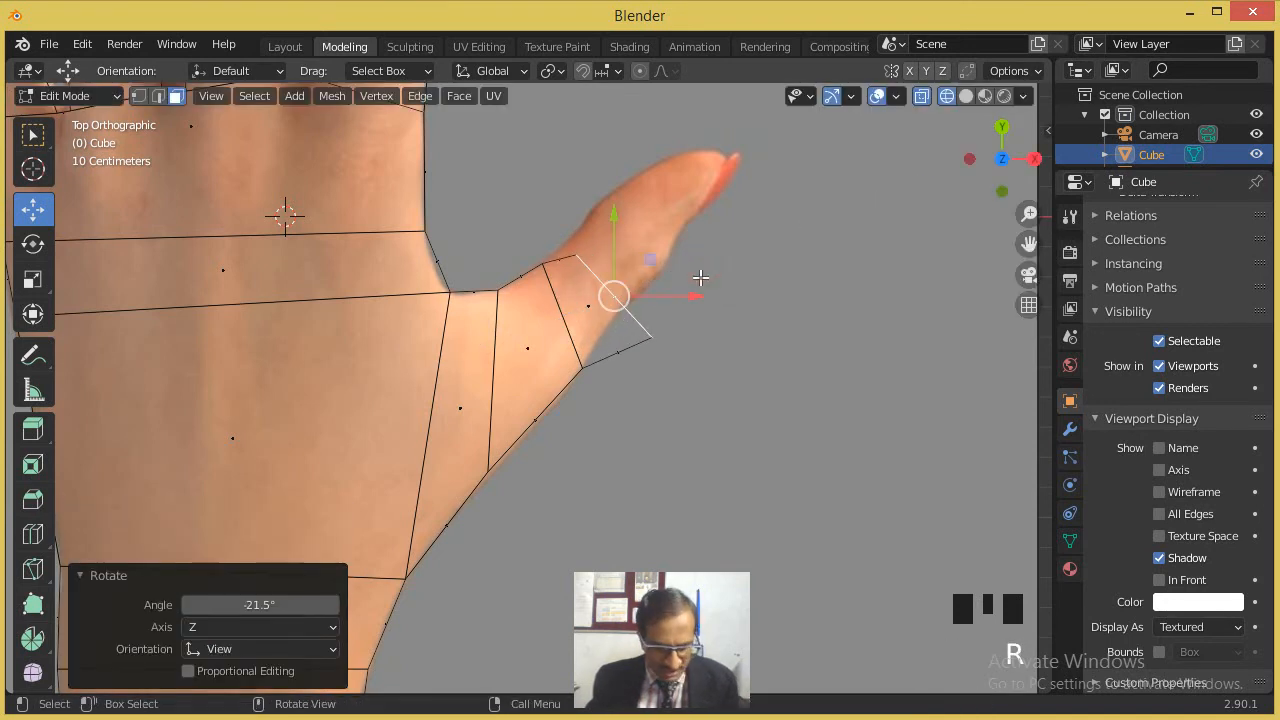
# Step: Scale and move the third section's end face to fit the thumb outline, finishing with about -0.023 m in X and 0.020 m in Y
pyautogui.press('g')
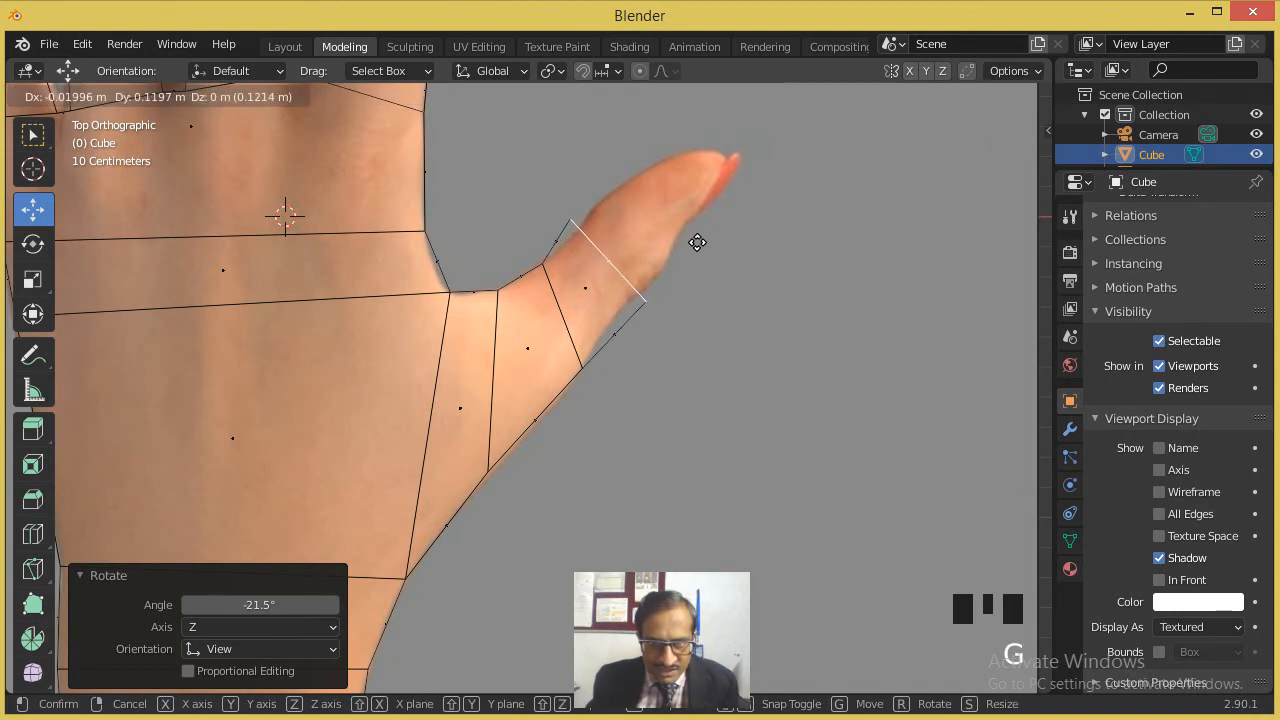
pyautogui.click(686, 251)
pyautogui.press('s')
pyautogui.click(668, 250)
pyautogui.press('g')
pyautogui.click(665, 245)
pyautogui.scroll(2, 660, 300)
pyautogui.scroll(-1, 690, 306)
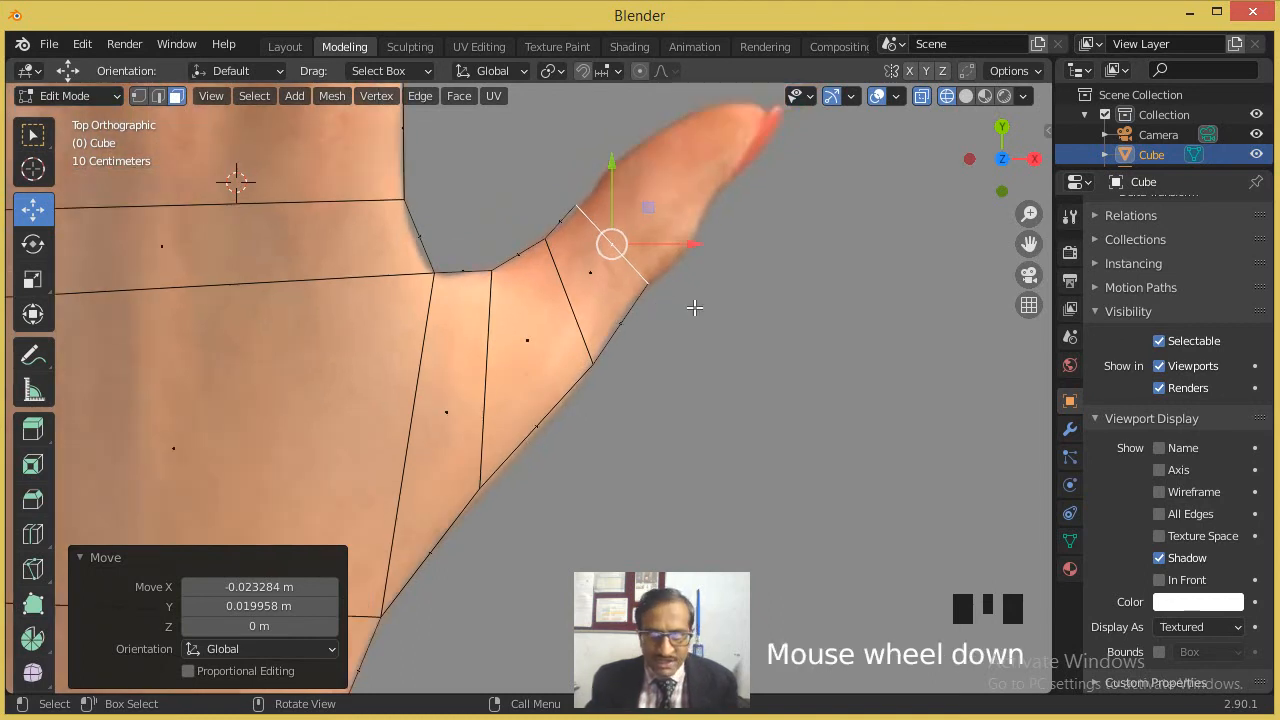
# Step: Extrude two short sections at the thumb joint, the second about 0.073 m long
pyautogui.press('e')
pyautogui.click(710, 292)
pyautogui.press('e')
pyautogui.click(730, 275)
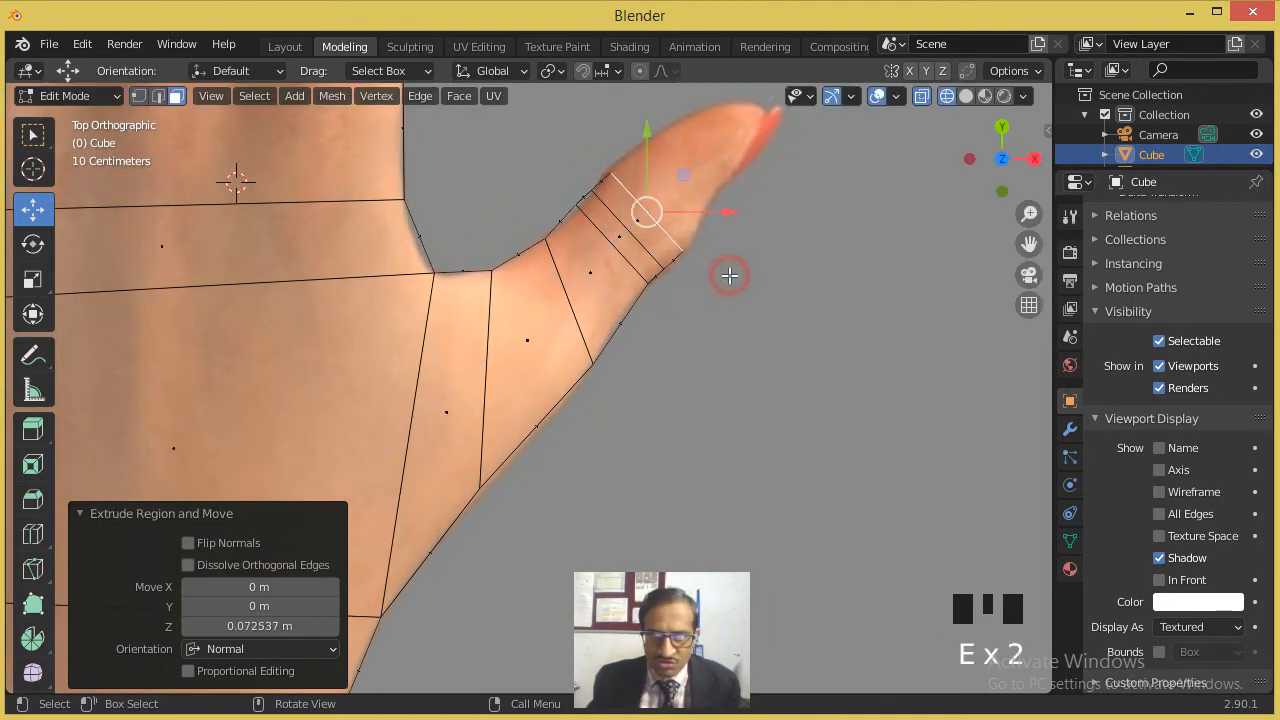
# Step: Extrude the thumb end about 0.244 m, then scale and shift its end face about -0.025 m in X and 0.014 m in Y
pyautogui.press('e')
pyautogui.click(788, 211)
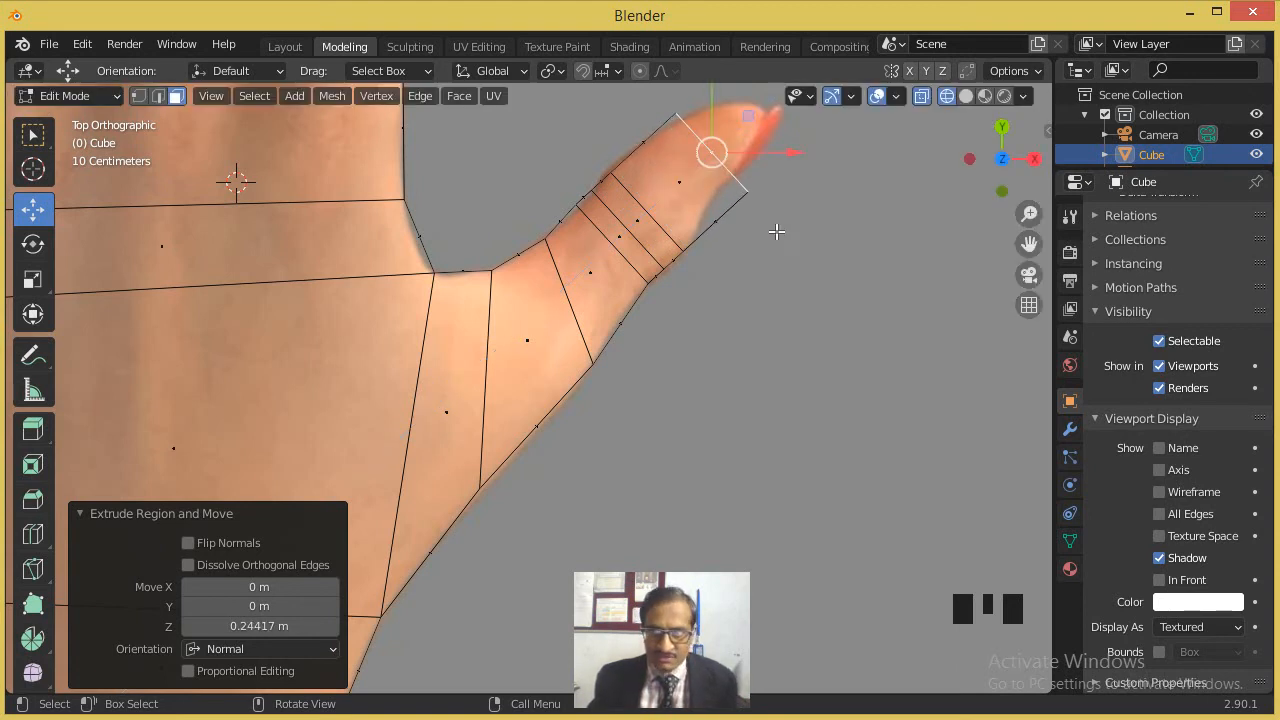
pyautogui.press('s')
pyautogui.click(749, 212)
pyautogui.press('g')
pyautogui.click(741, 207)
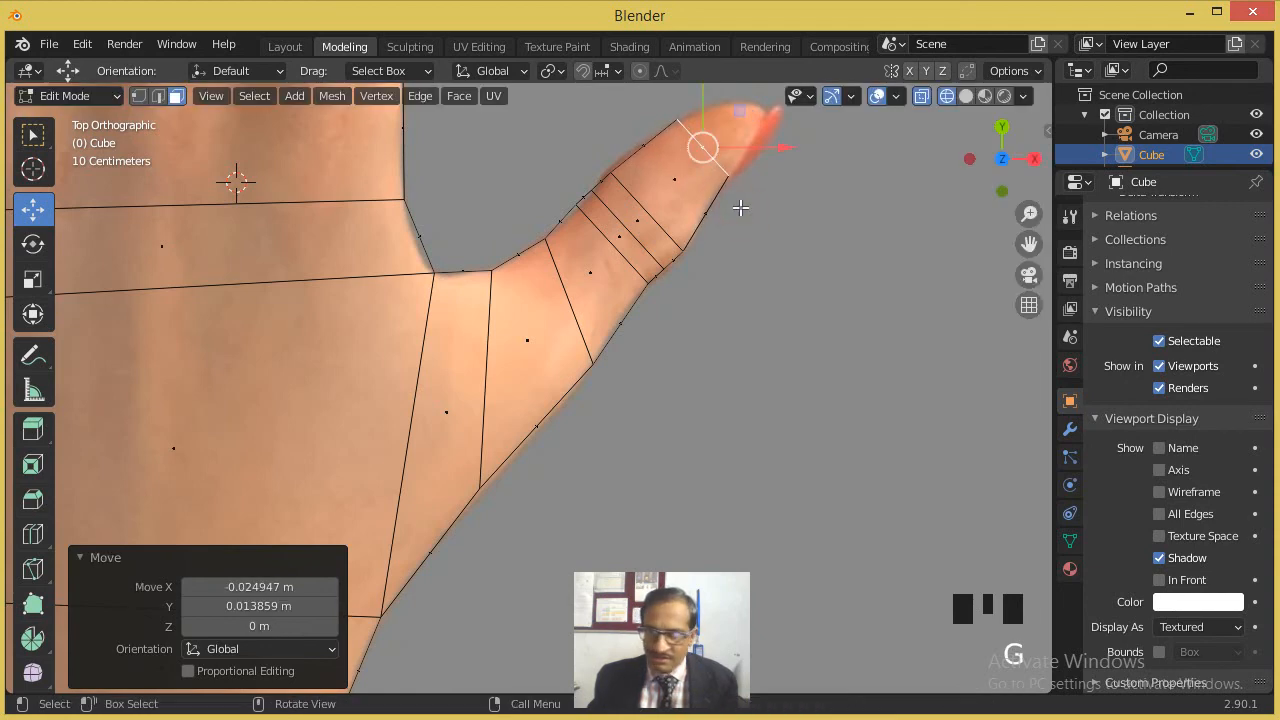
# Step: Extrude the thumb's tip section about 0.197 m and scale down its end face to taper it
pyautogui.scroll(-1, 738, 207)
pyautogui.press('e')
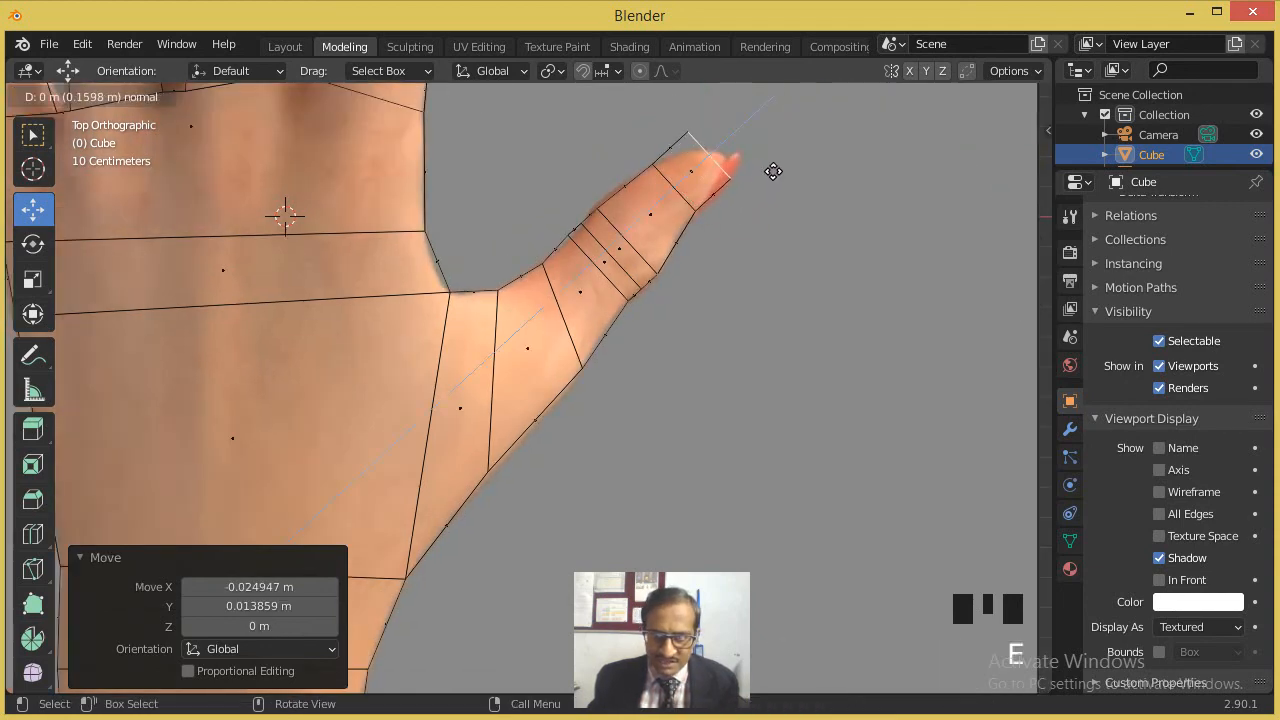
pyautogui.click(777, 165)
pyautogui.press('w')
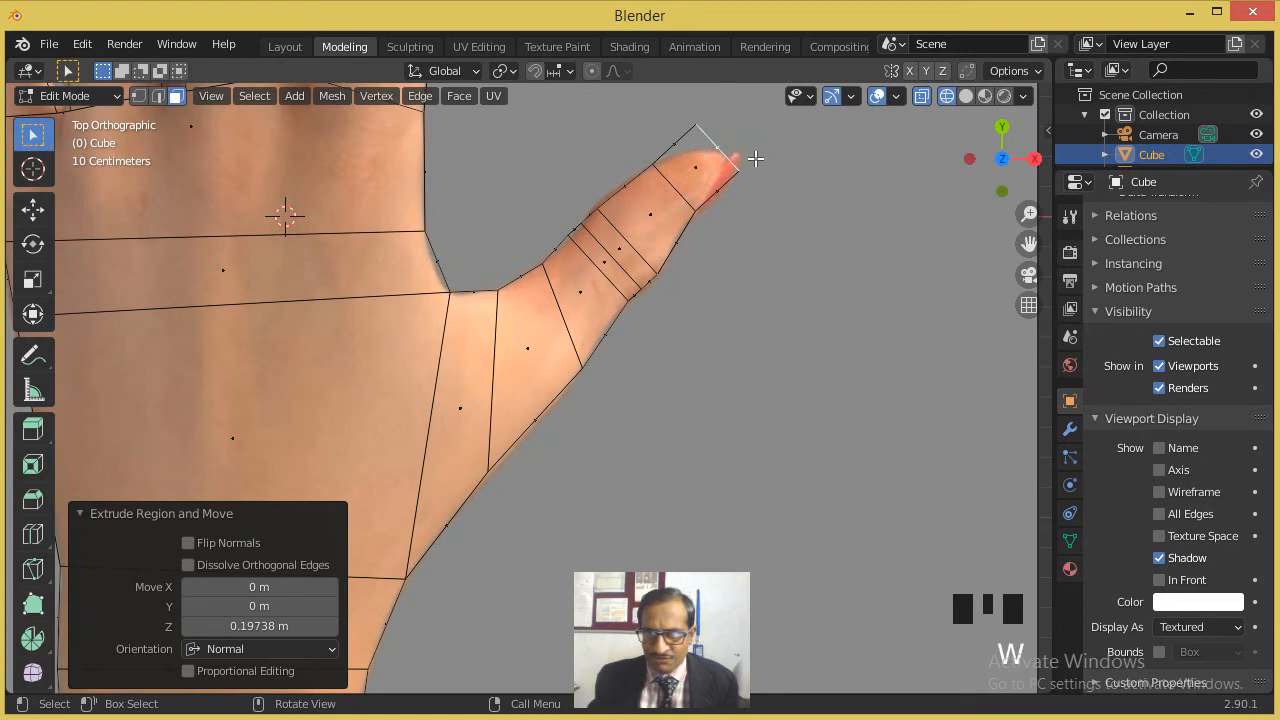
pyautogui.press('s')
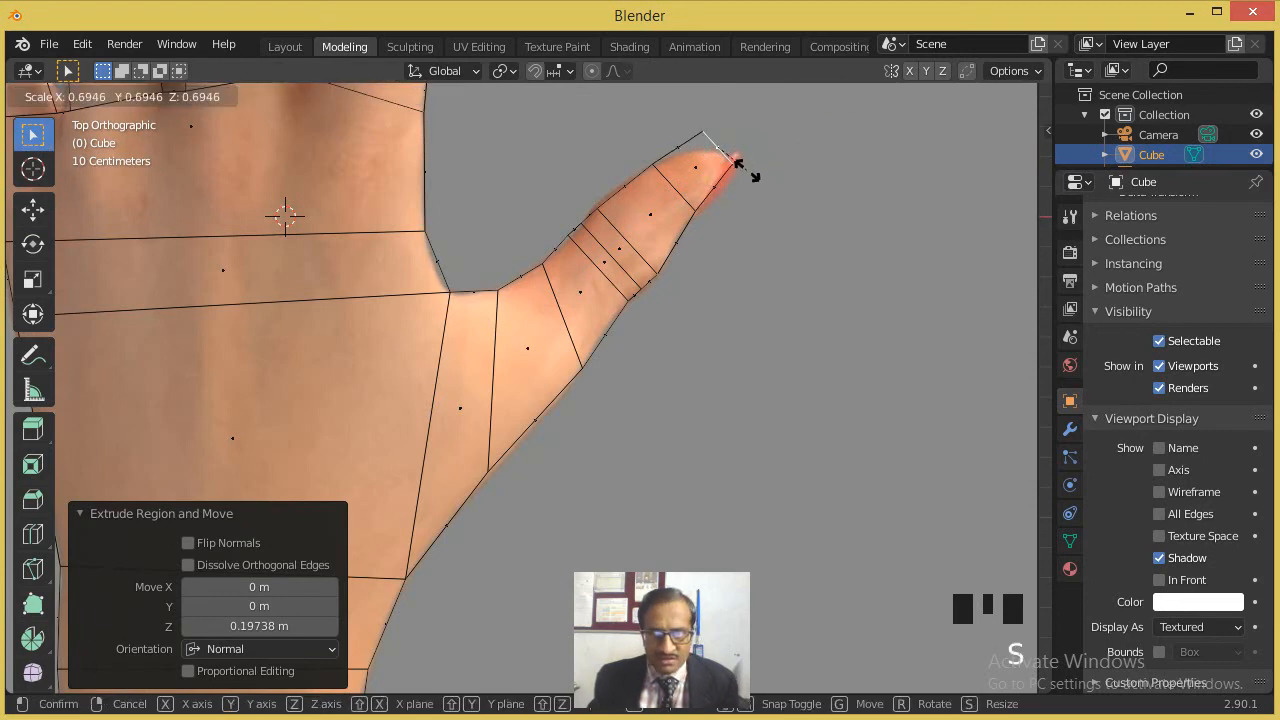
pyautogui.click(747, 172)
# Step: Select the outer side face of the thumb's tip section and display the model in solid shading
pyautogui.click(743, 206)
pyautogui.moveTo(743, 210); pyautogui.dragTo(683, 183, button='middle')
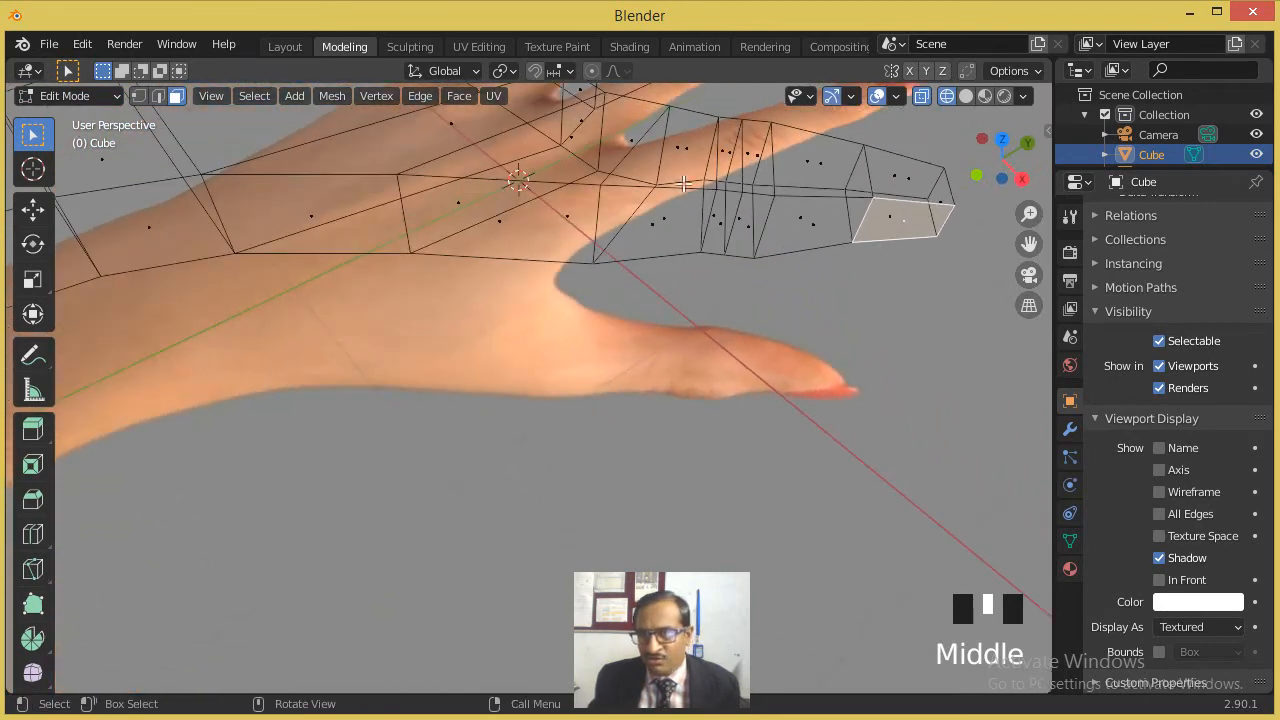
pyautogui.click(900, 213)
pyautogui.click(926, 218)
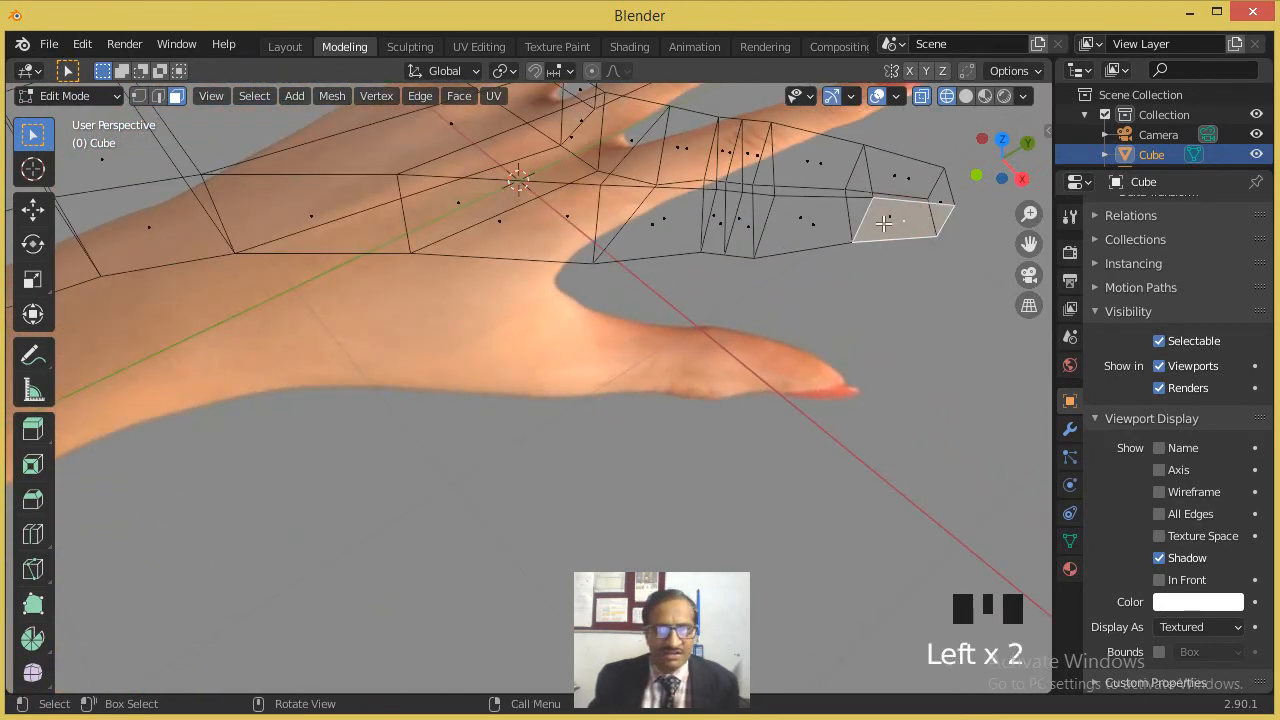
pyautogui.keyDown('shift'); pyautogui.moveTo(893, 225); pyautogui.dragTo(629, 289, button='middle'); pyautogui.keyUp('shift')
pyautogui.scroll(2, 674, 268)
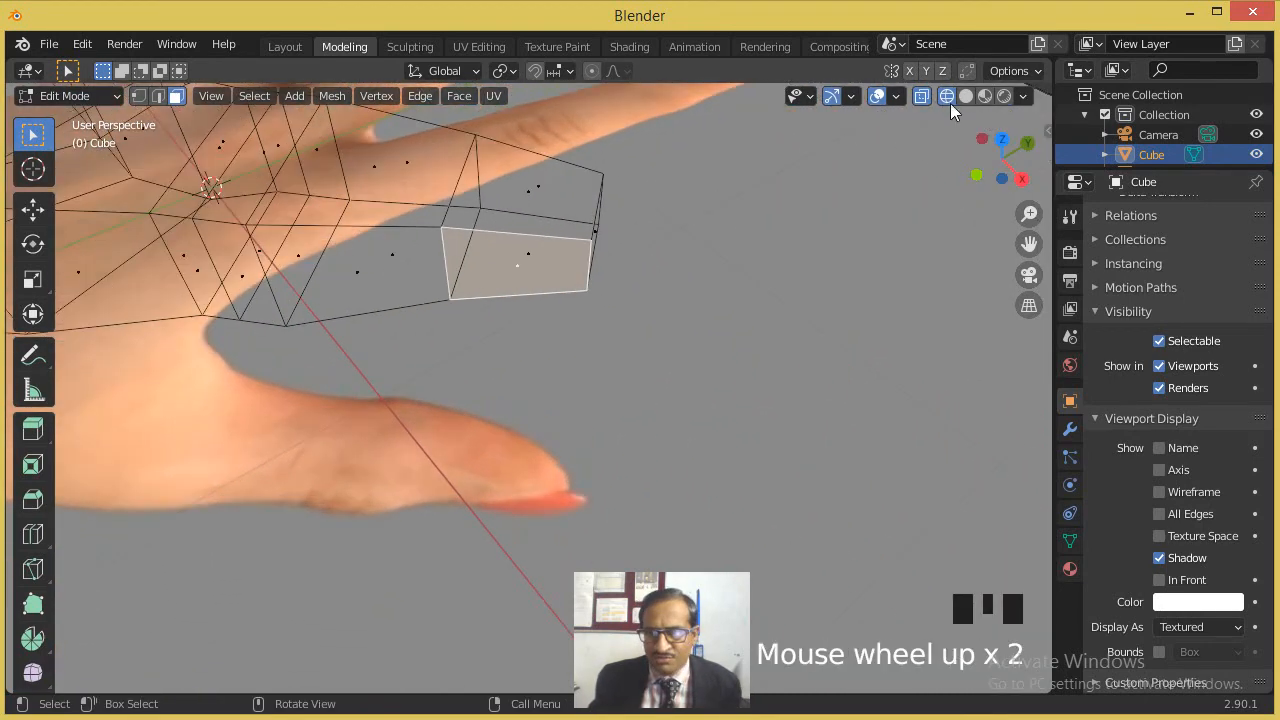
pyautogui.click(966, 96)
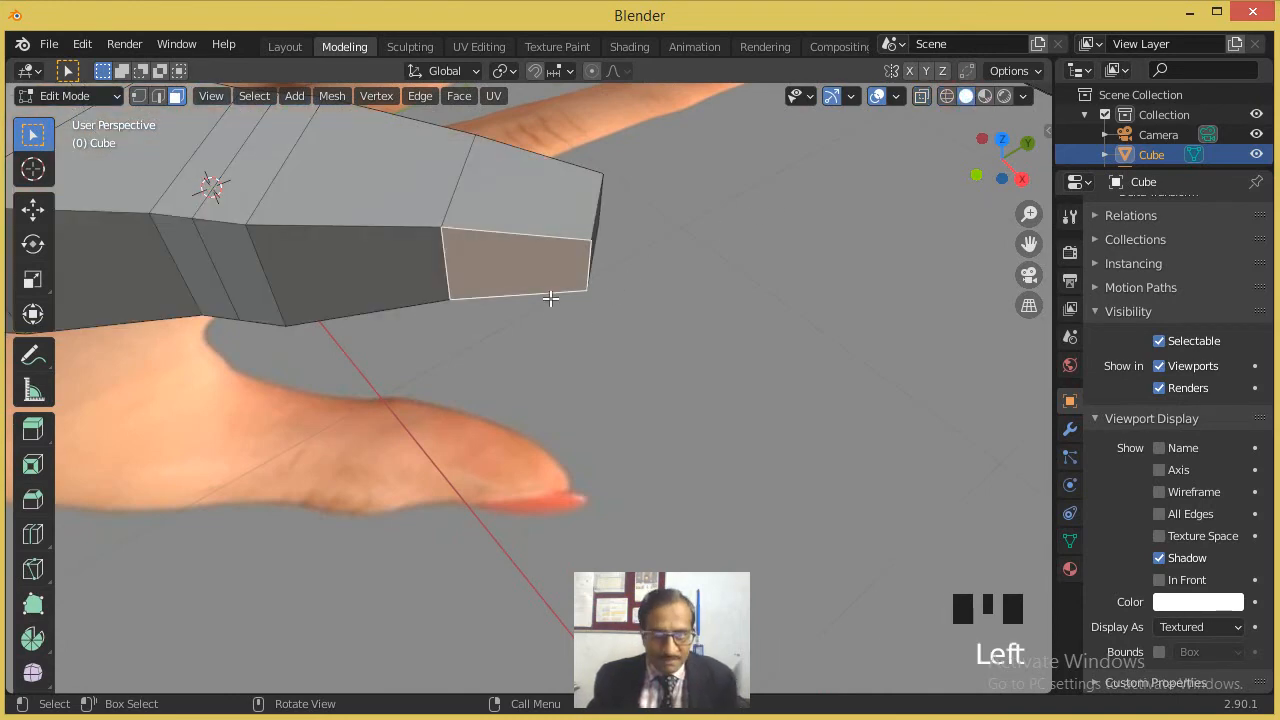
# Step: Recess the thumbnail face with an inset of about 0.067 m and an extrusion of about -0.012 m, scaled to 0.949
pyautogui.scroll(1, 551, 301)
pyautogui.press('i')
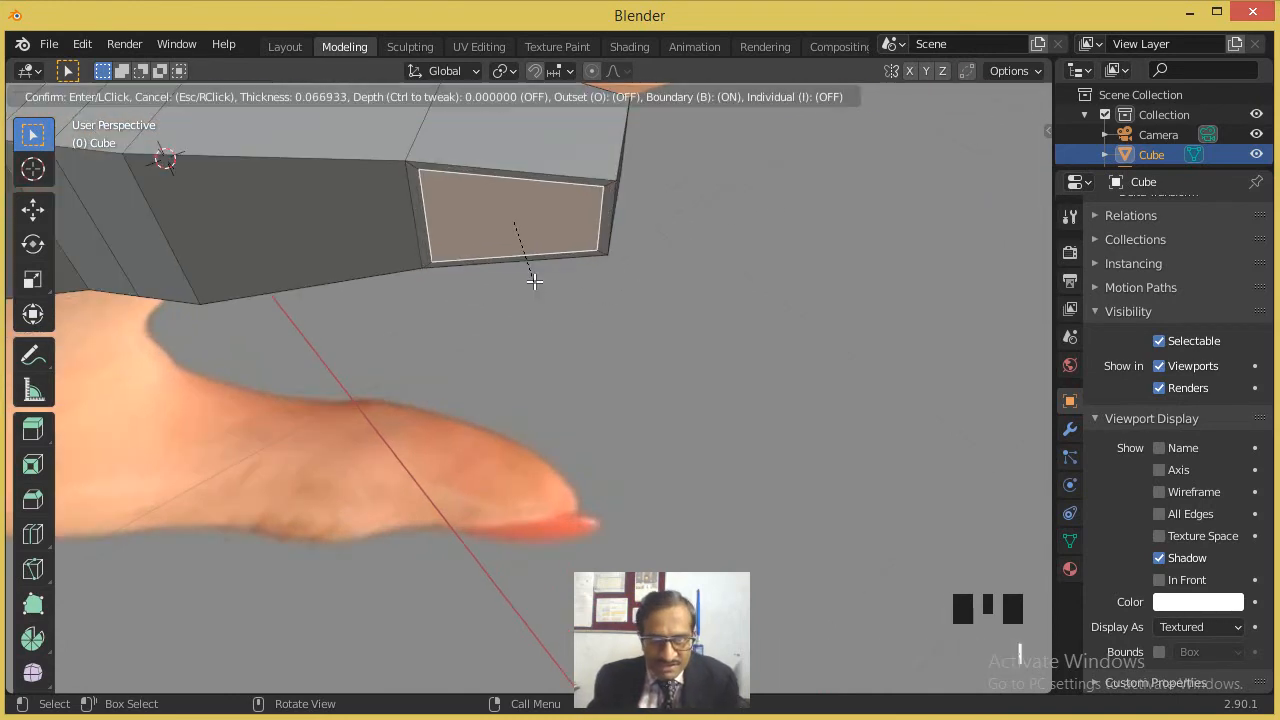
pyautogui.click(534, 281)
pyautogui.press('e')
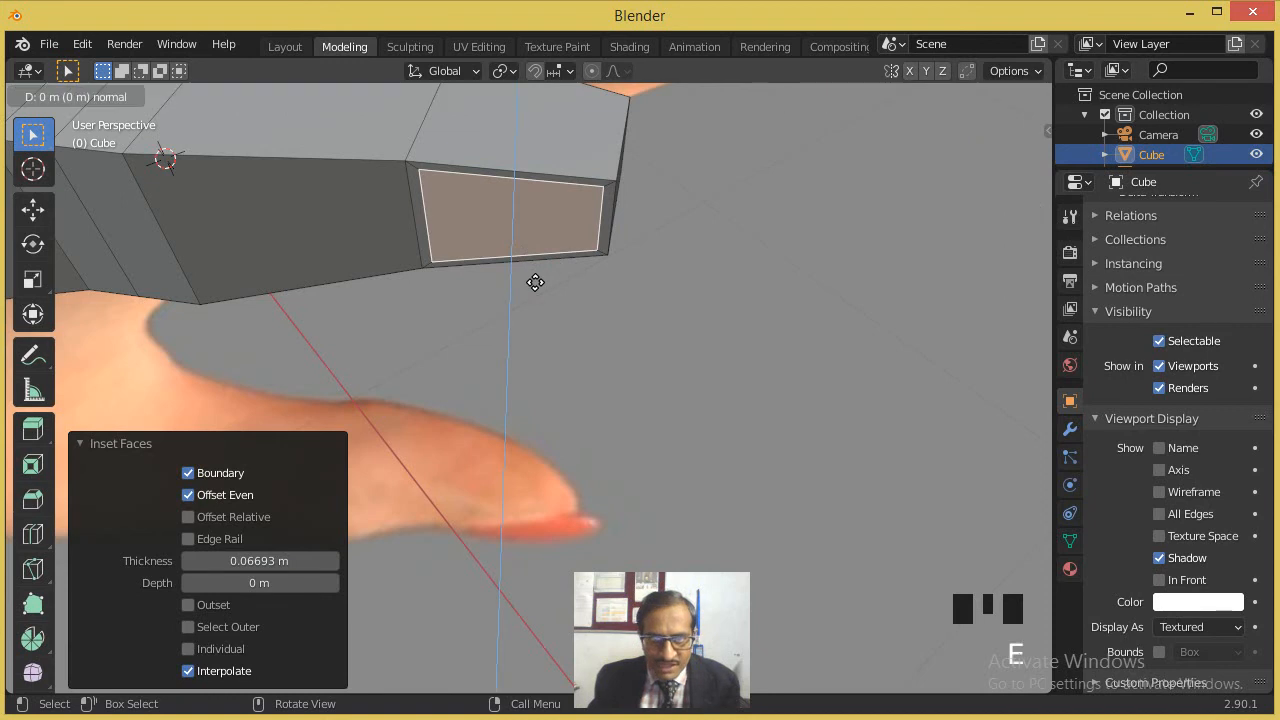
pyautogui.click(535, 275)
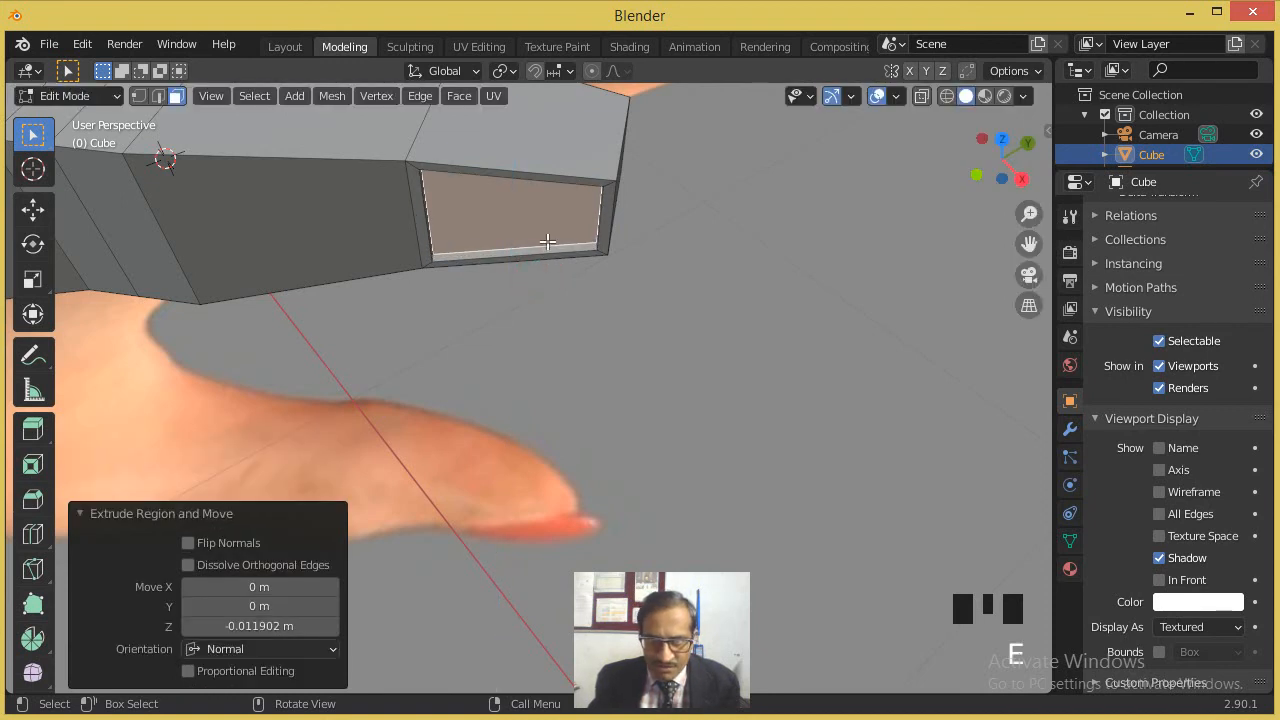
pyautogui.press('s')
pyautogui.click(550, 240)
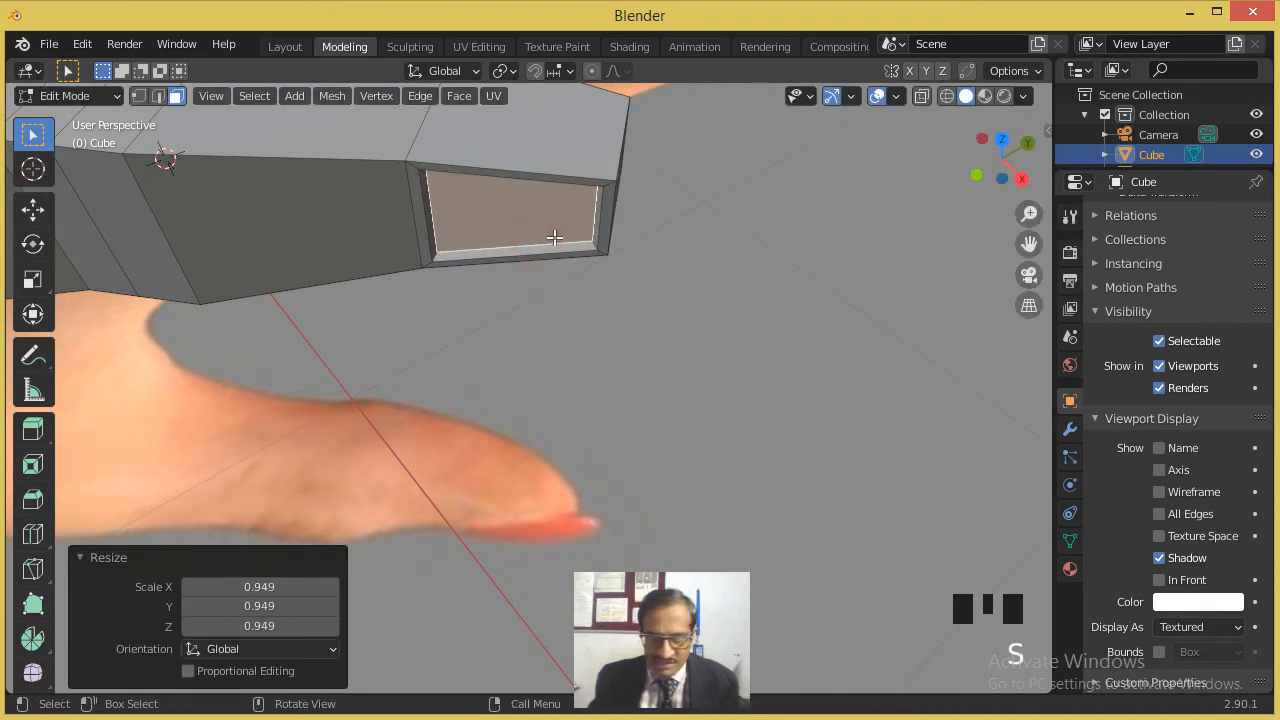
# Step: Extrude the recessed face twice to build up the thumbnail
pyautogui.press('e')
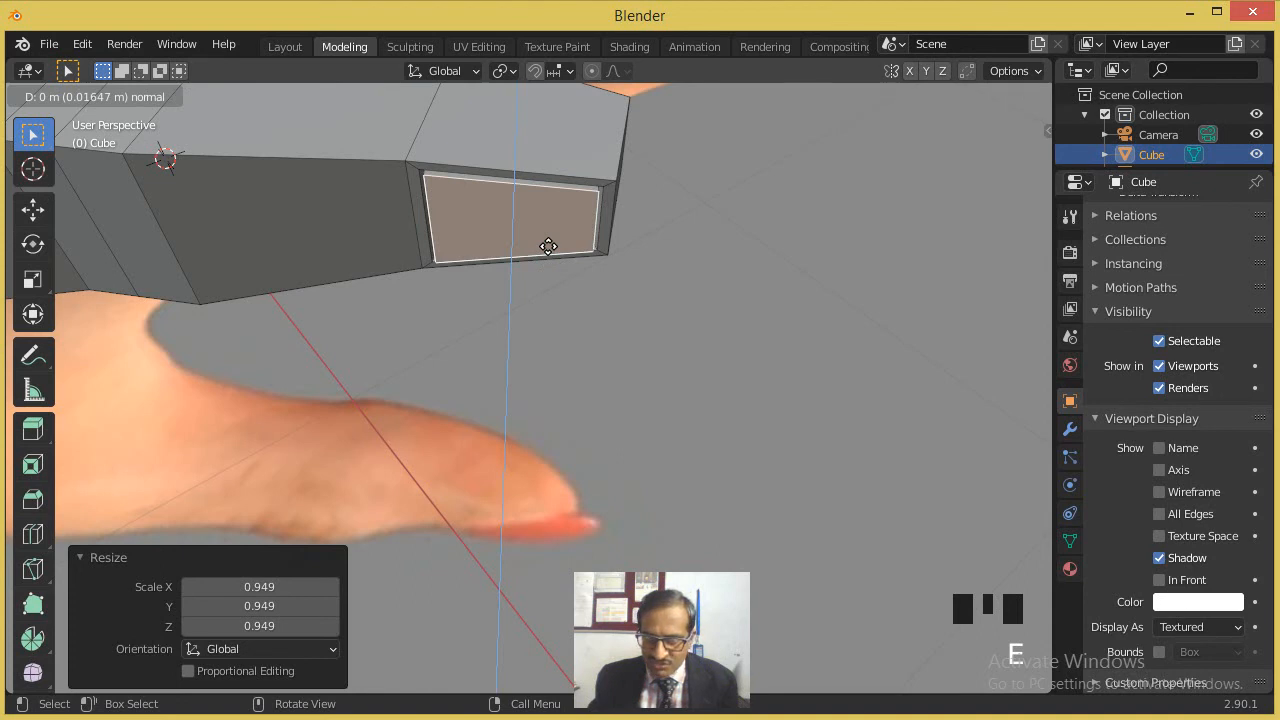
pyautogui.click(550, 244)
pyautogui.press('e')
pyautogui.click(549, 255)
# Step: Extrude the thumbnail's narrow front face about 0.055 m beyond the fingertip and scale it down to about half size
pyautogui.moveTo(550, 252); pyautogui.dragTo(453, 231, button='middle')
pyautogui.click(440, 225)
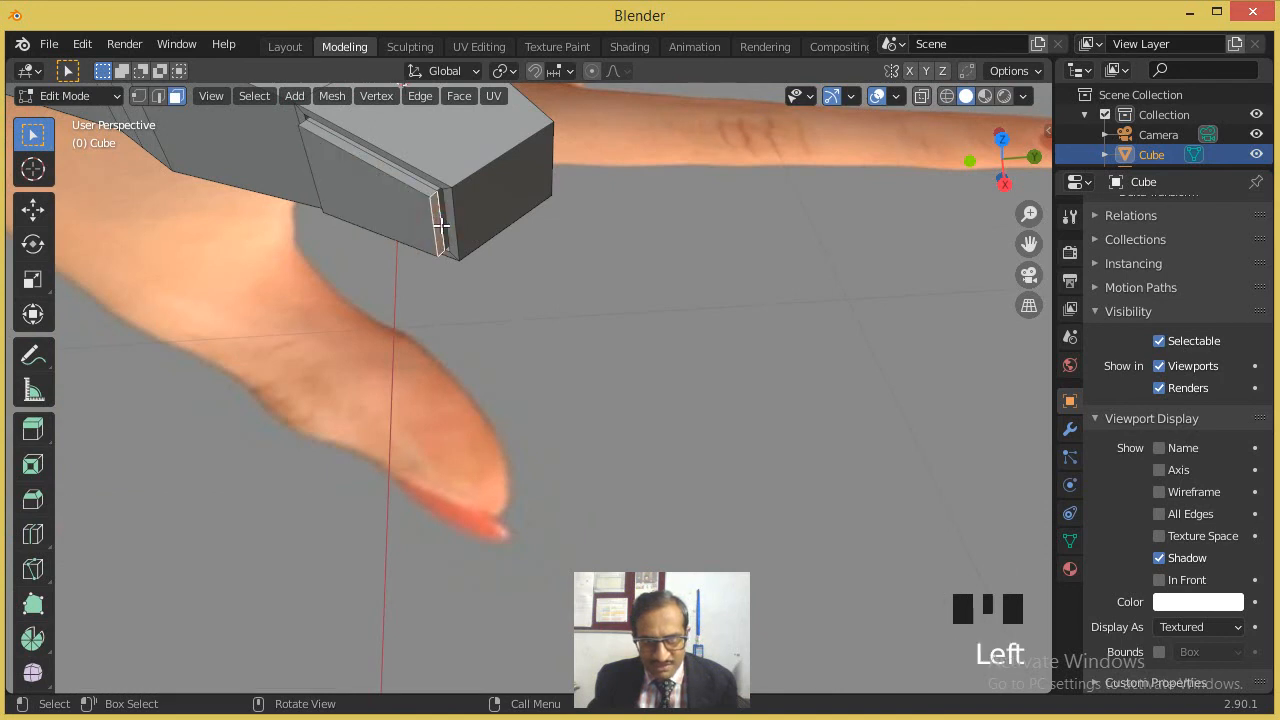
pyautogui.press('e')
pyautogui.click(486, 243)
pyautogui.press('s')
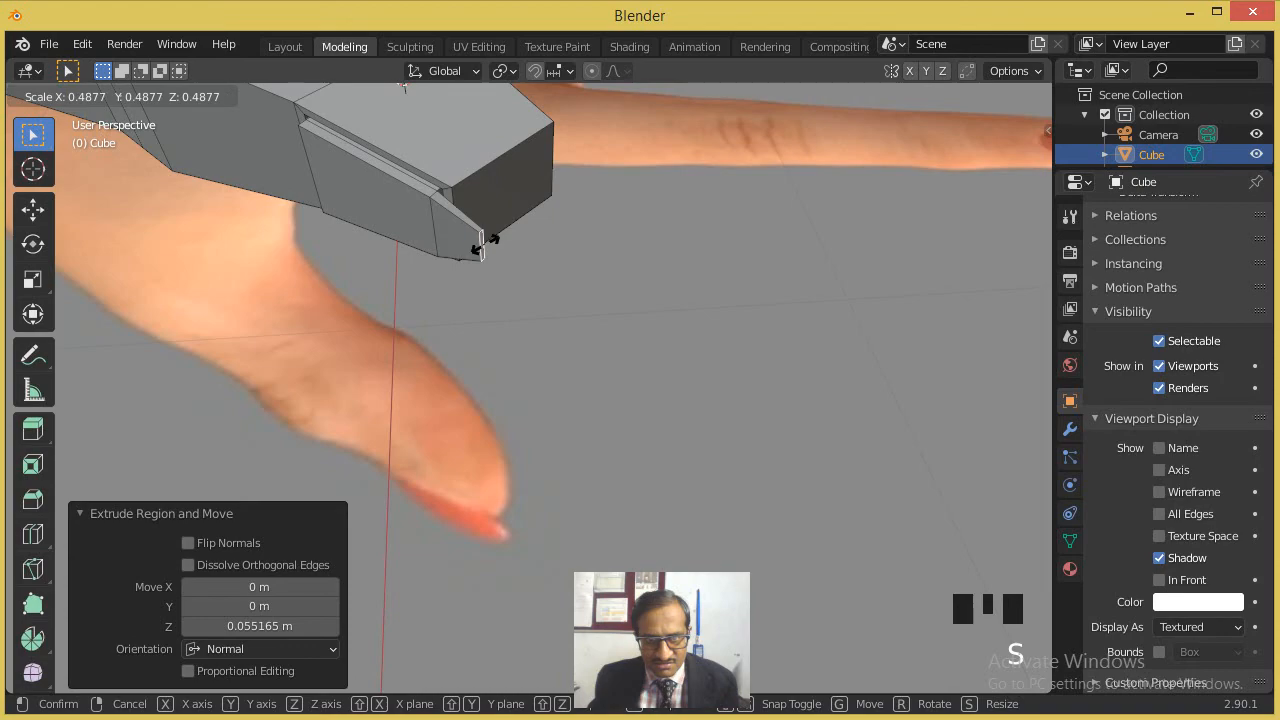
pyautogui.click(487, 240)
# Step: Return to Object Mode and add a Subdivision Surface modifier to the hand
pyautogui.scroll(-8, 452, 288)
pyautogui.moveTo(446, 293); pyautogui.dragTo(529, 296, button='middle')
pyautogui.press('Tab')
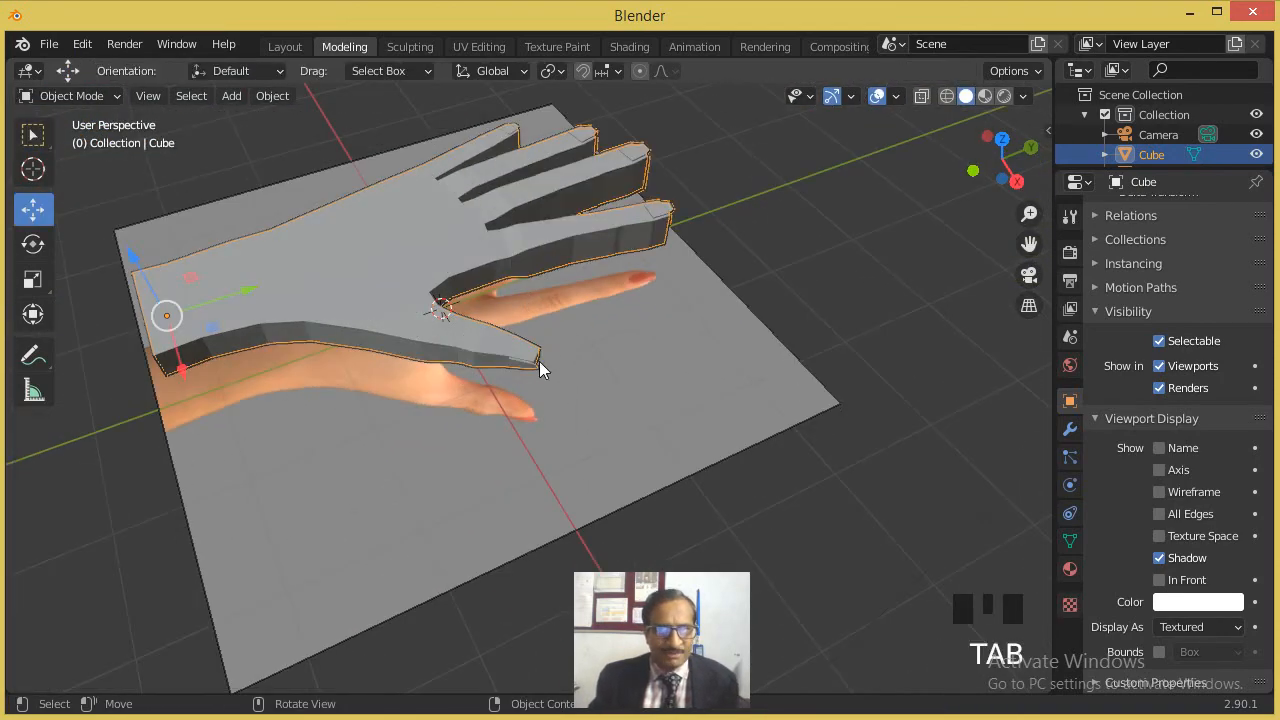
pyautogui.moveTo(281, 292); pyautogui.dragTo(685, 297, button='middle')
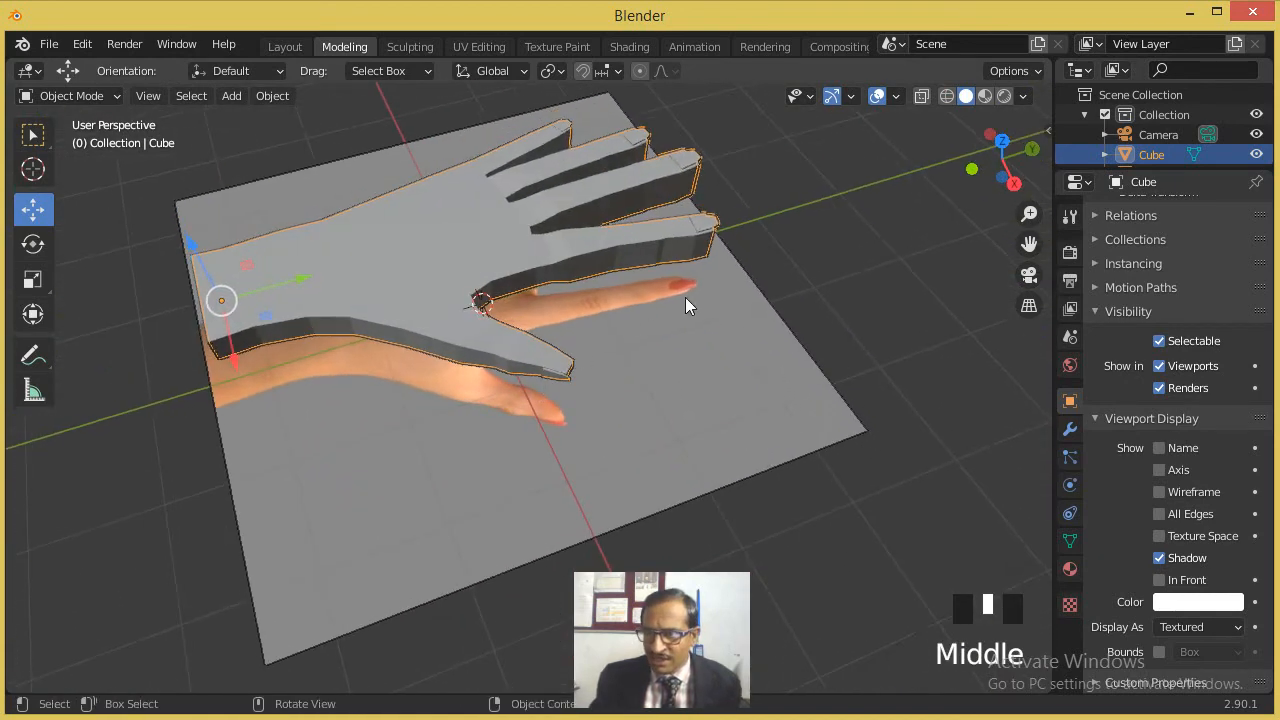
pyautogui.click(1069, 429)
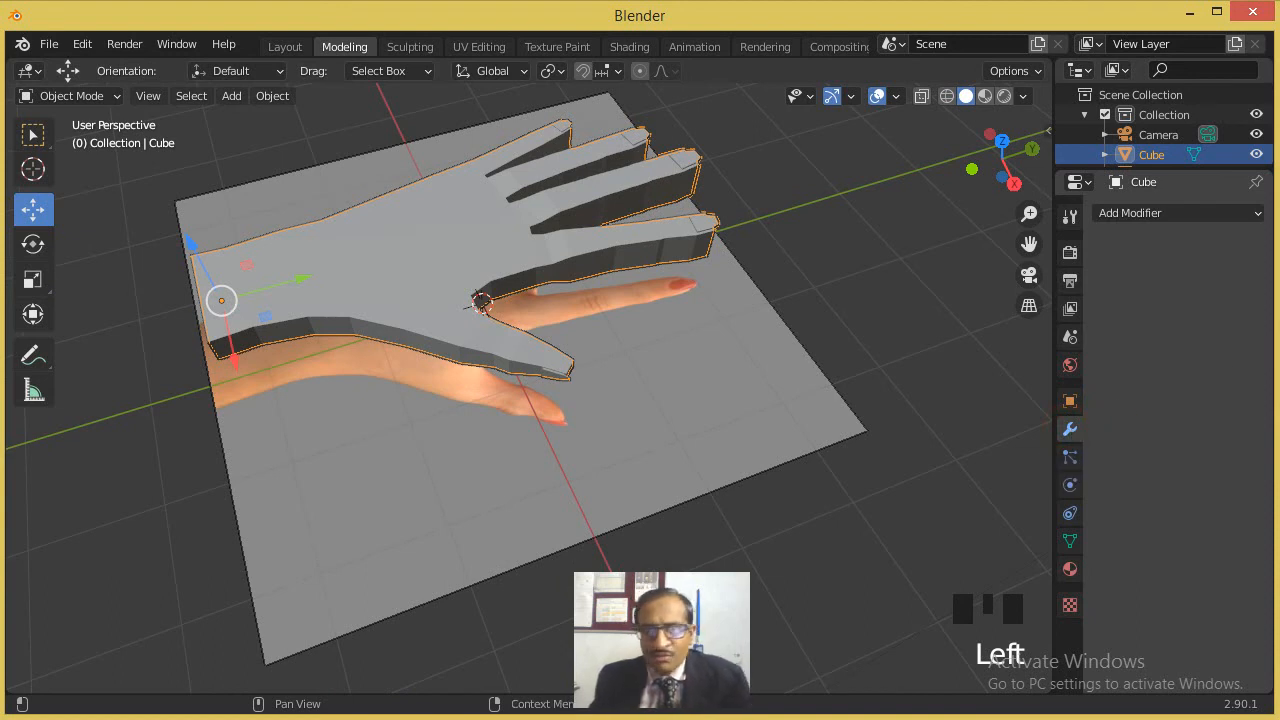
pyautogui.click(1207, 214)
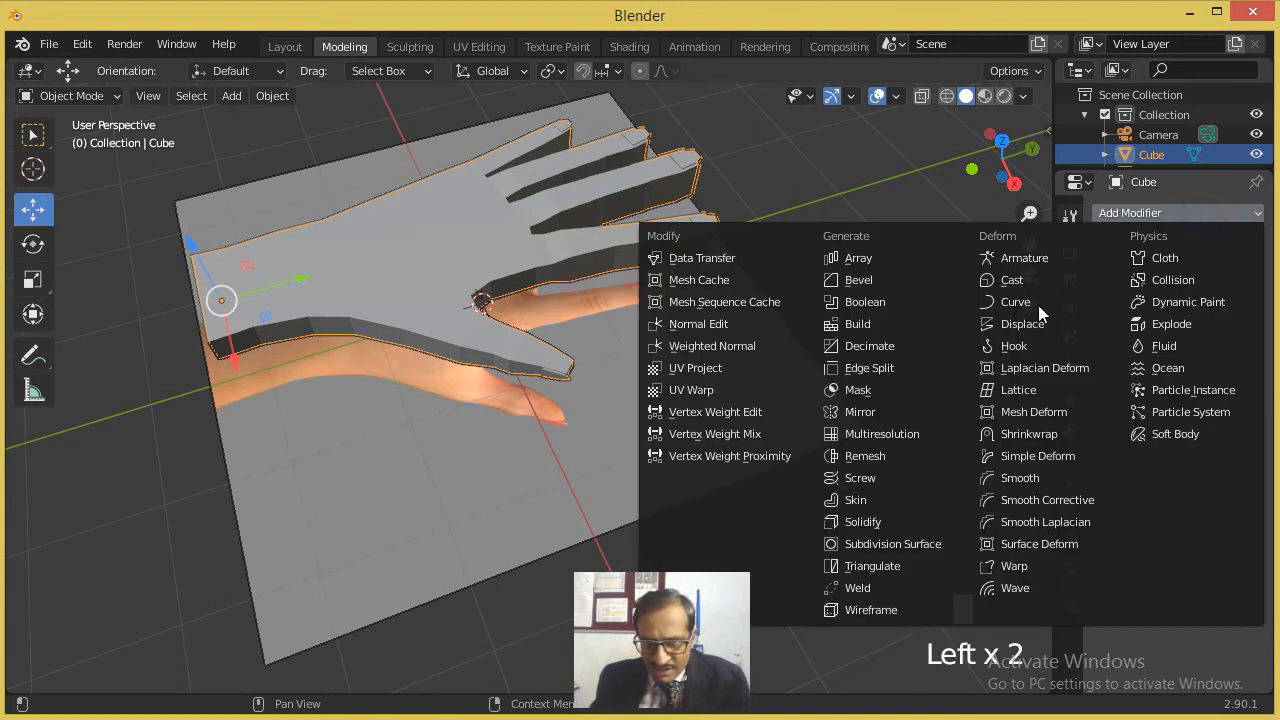
pyautogui.click(903, 544)
# Step: Apply Shade Smooth to the hand and inspect the finger bases
pyautogui.moveTo(600, 320); pyautogui.dragTo(444, 263, button='middle')
pyautogui.scroll(3, 618, 327)
pyautogui.moveTo(655, 320); pyautogui.dragTo(754, 350, button='middle')
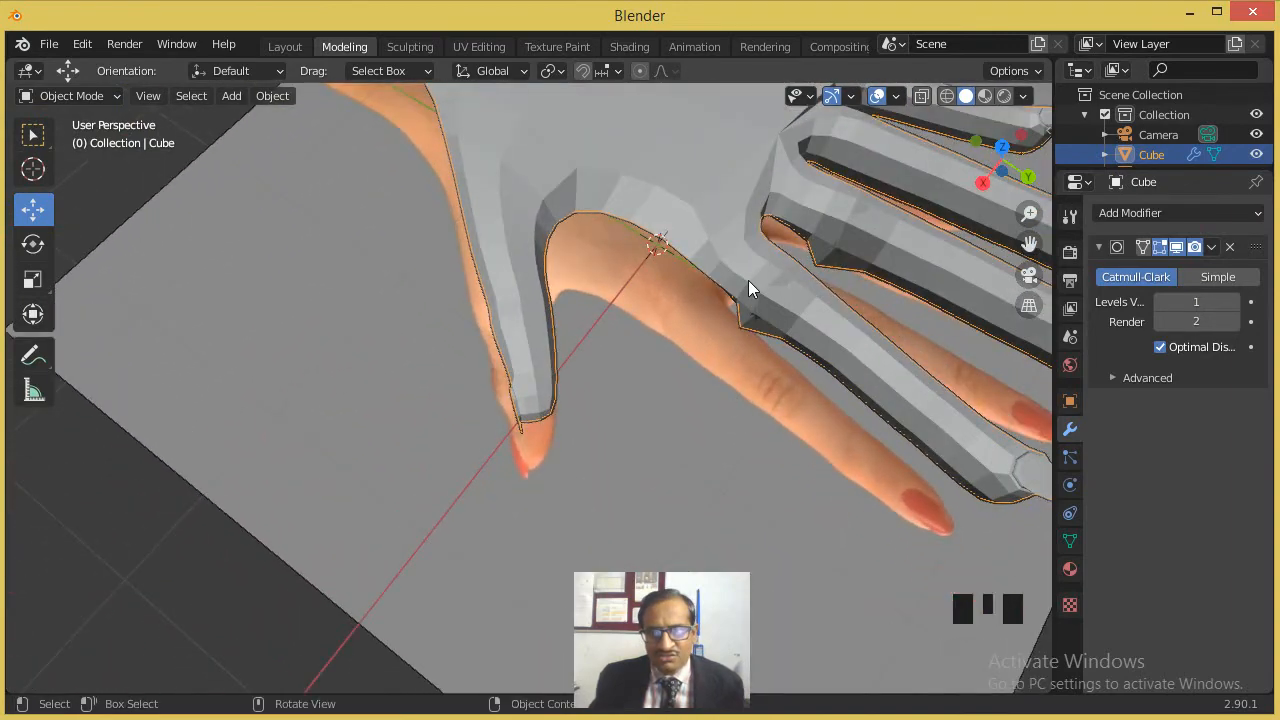
pyautogui.scroll(-1, 760, 275)
pyautogui.moveTo(747, 251); pyautogui.dragTo(580, 391, button='middle')
pyautogui.scroll(1, 628, 376)
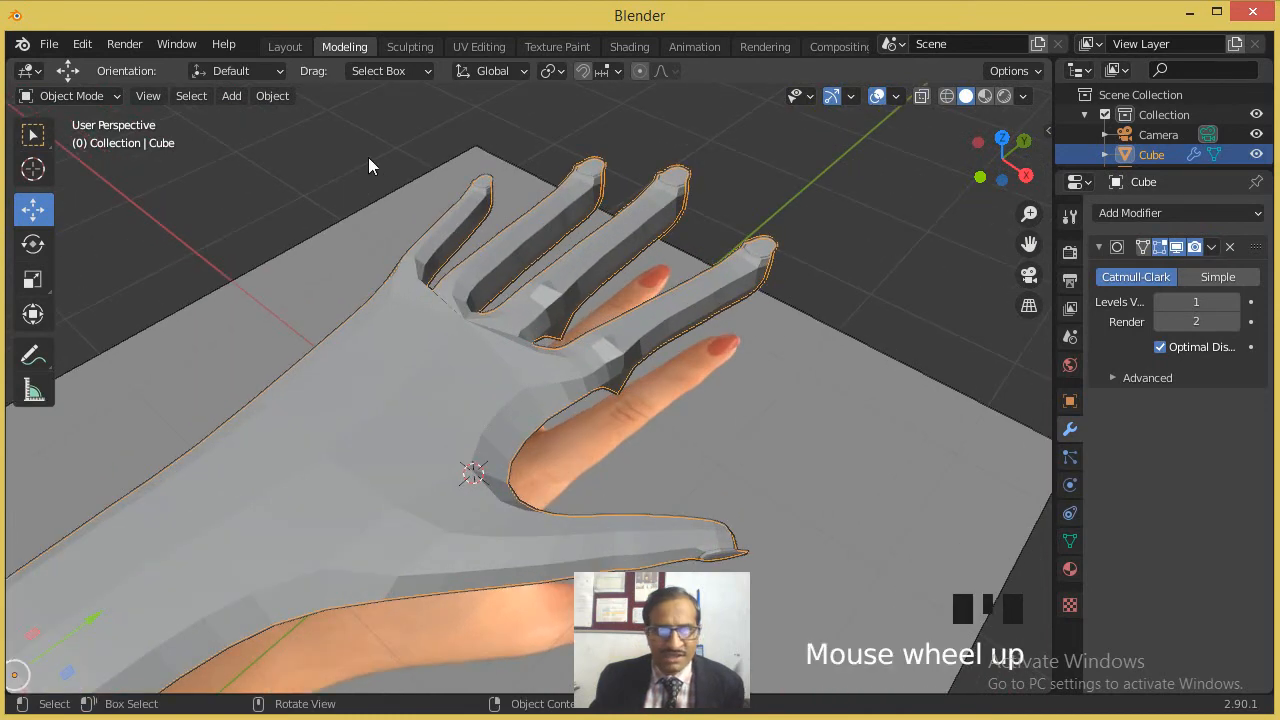
pyautogui.click(273, 96)
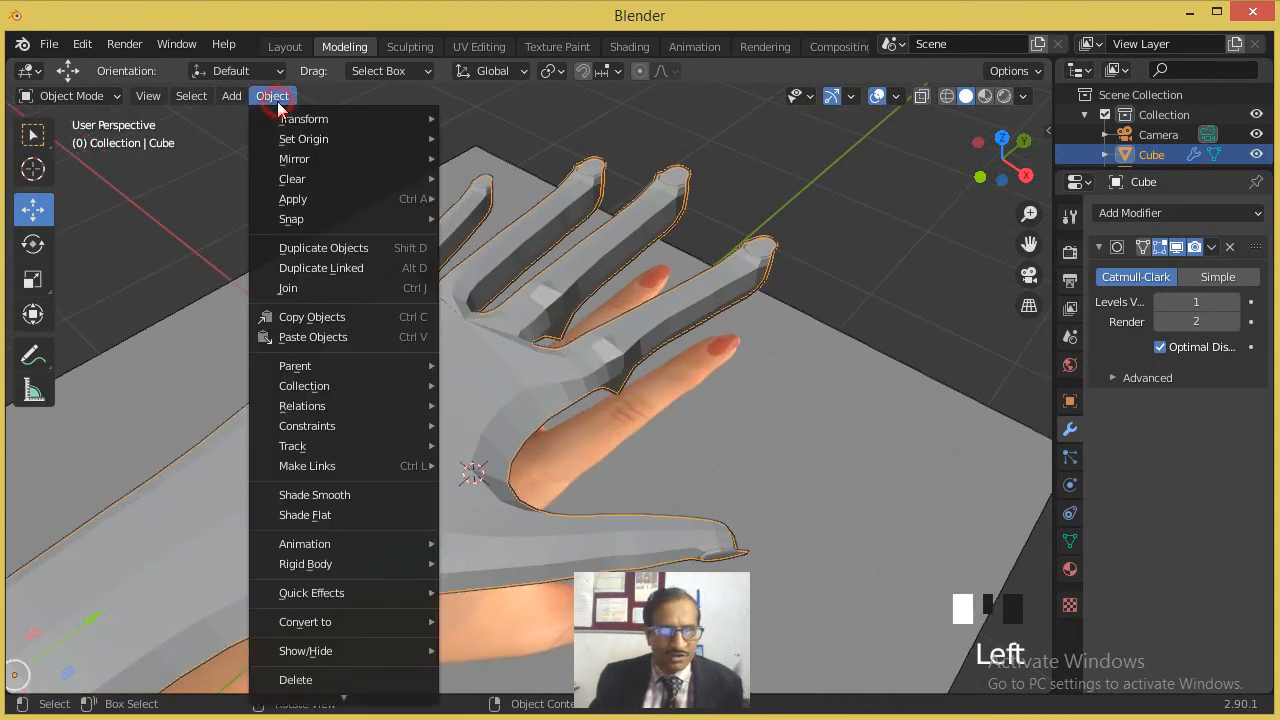
pyautogui.click(353, 495)
pyautogui.moveTo(528, 430); pyautogui.dragTo(734, 491, button='middle')
pyautogui.scroll(4, 614, 389)
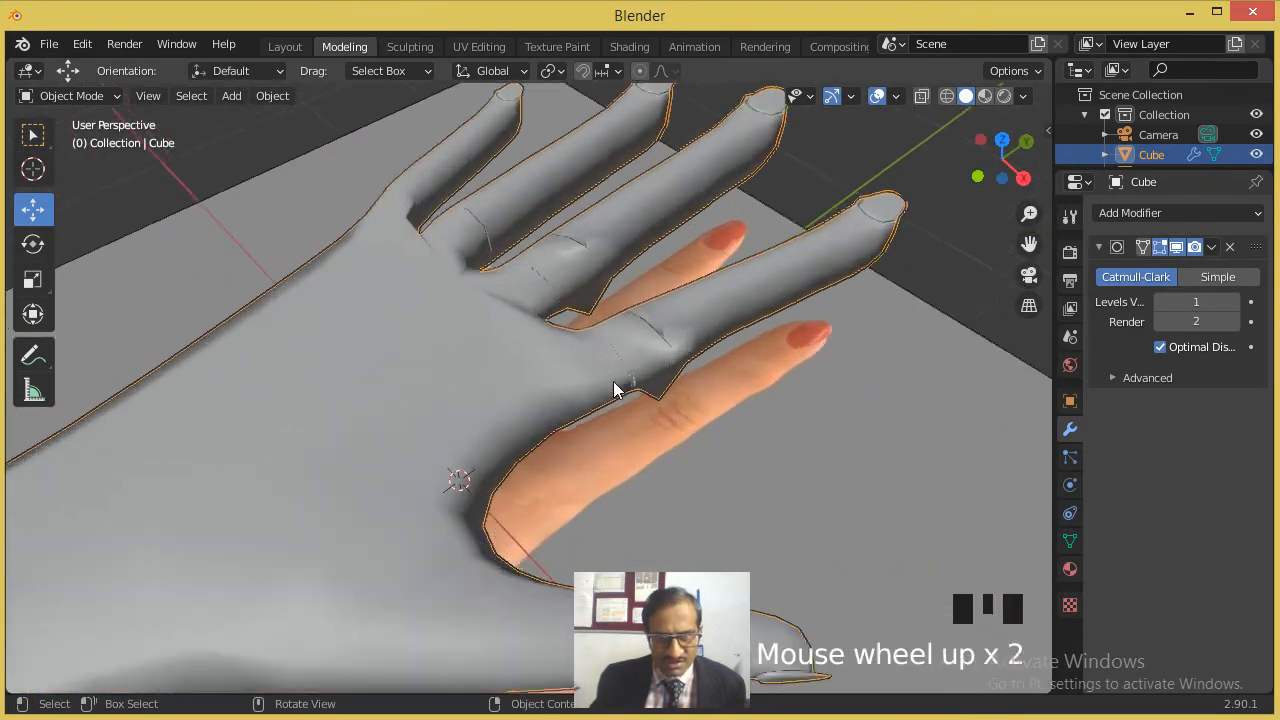
# Step: Preview the hand's Subdivision Surface at viewport level 2 and set the level back to 1
pyautogui.keyDown('shift'); pyautogui.moveTo(673, 320); pyautogui.dragTo(349, 455, button='middle'); pyautogui.keyUp('shift')
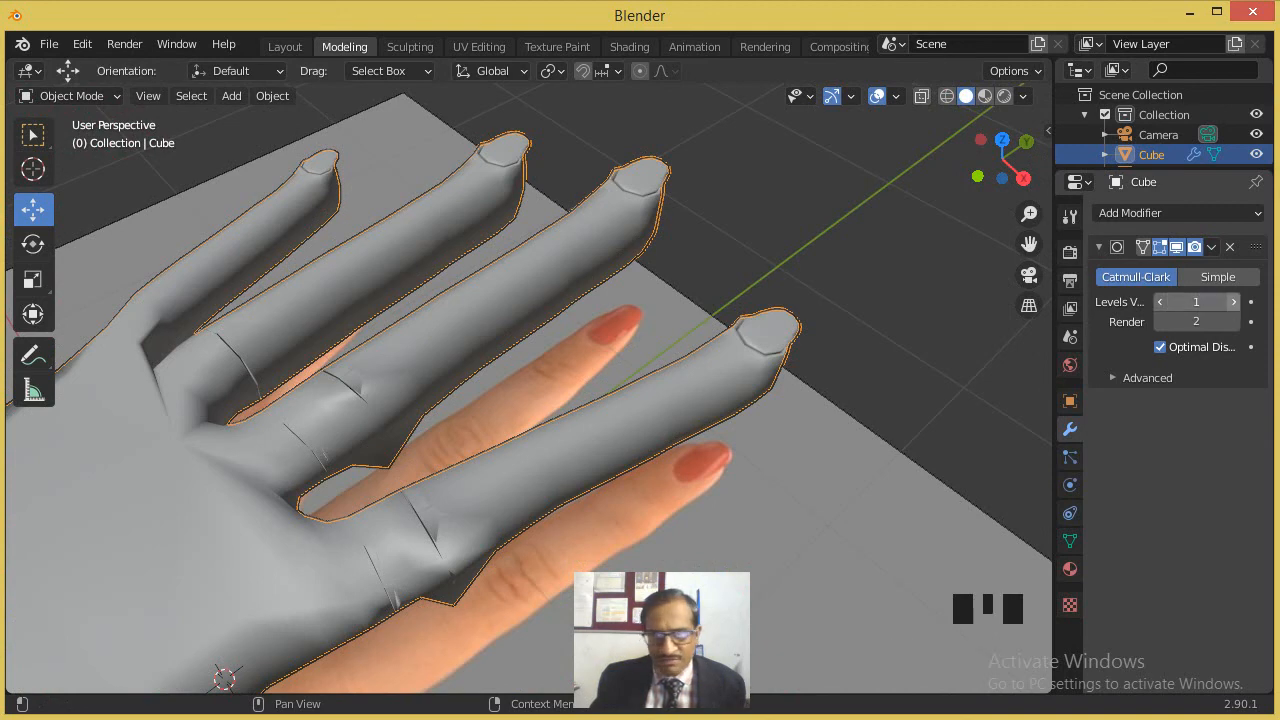
pyautogui.click(1235, 302)
pyautogui.click(1235, 302)
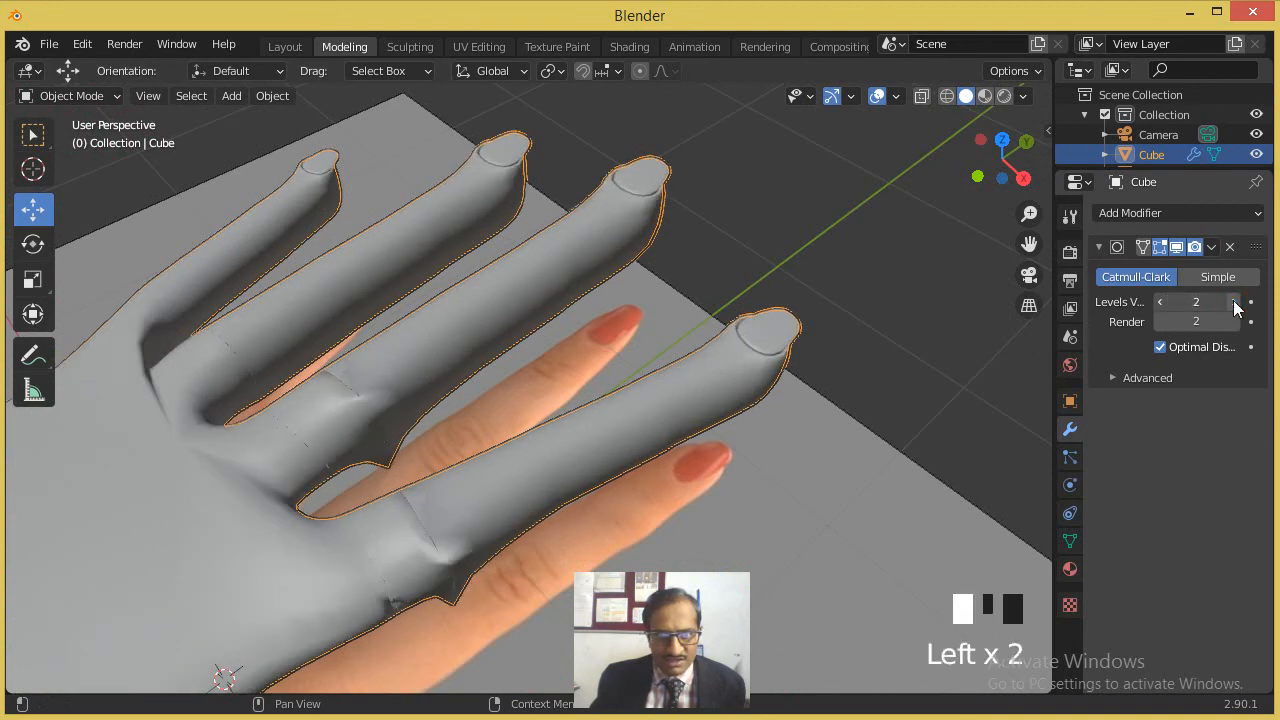
pyautogui.click(1161, 302)
pyautogui.click(1161, 302)
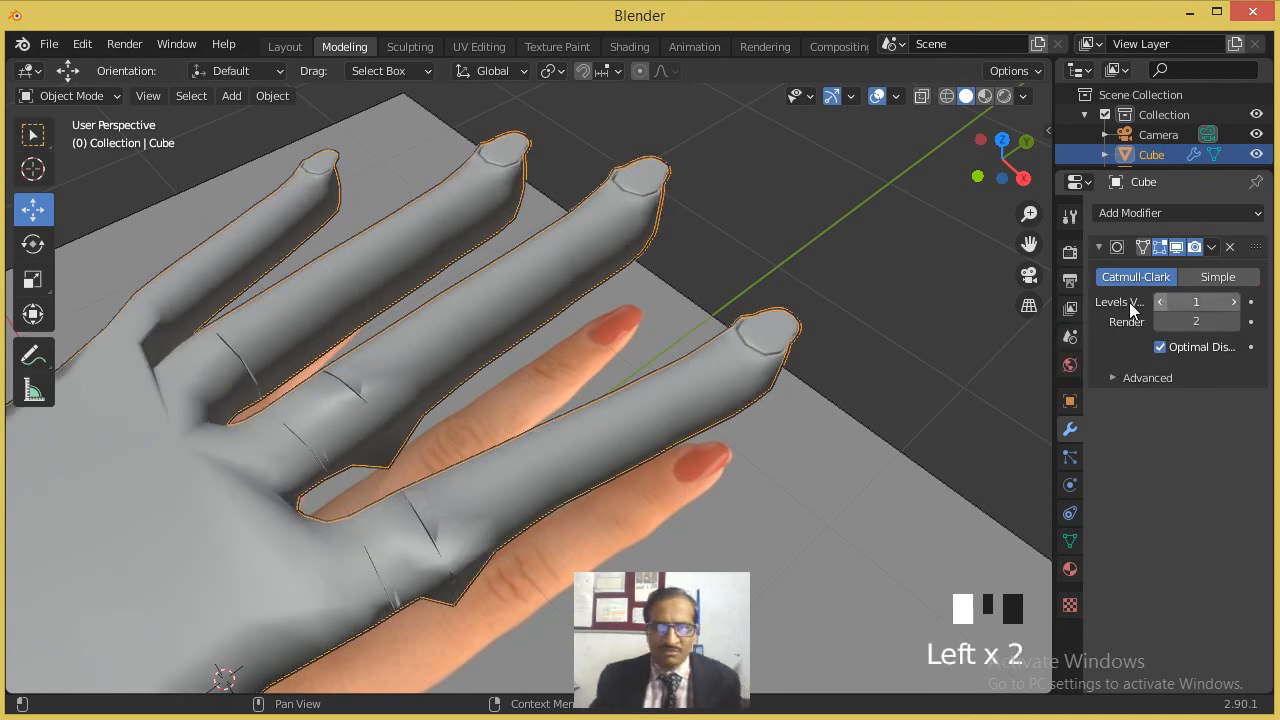
# Step: Enter Edit Mode on the hand and switch to edge selection
pyautogui.moveTo(460, 317); pyautogui.dragTo(391, 343, button='middle')
pyautogui.press('Tab')
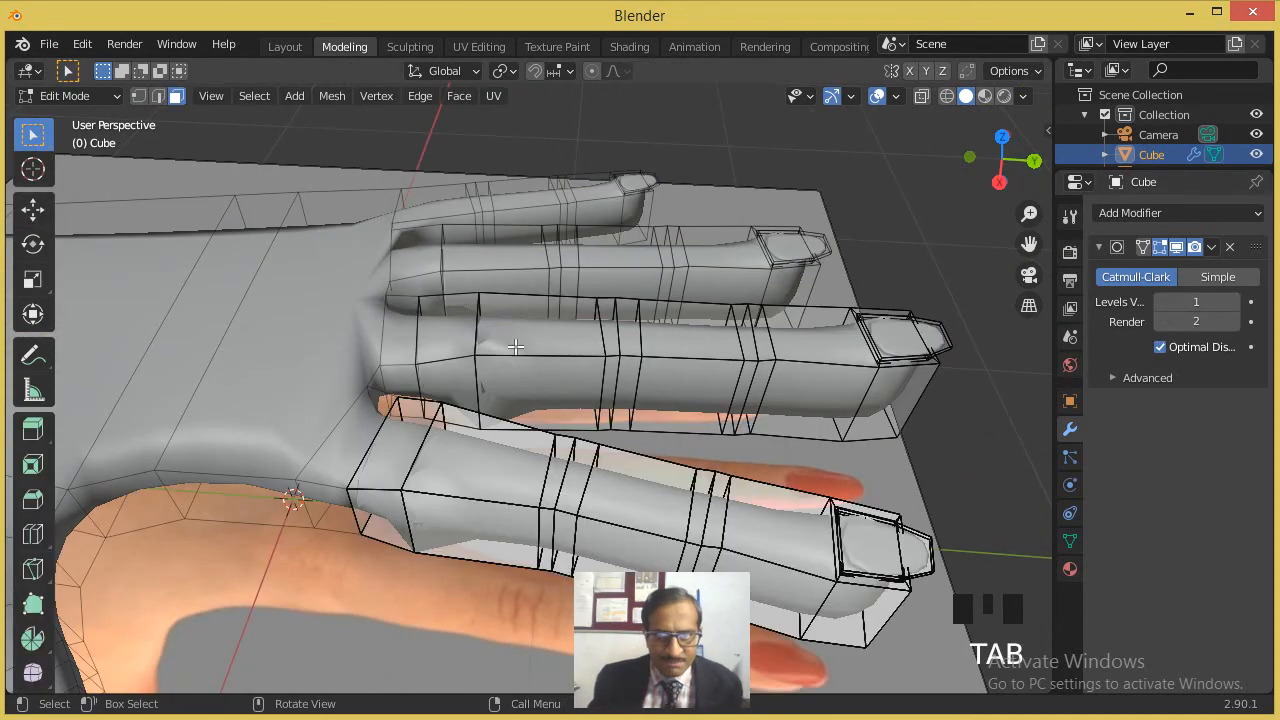
pyautogui.click(163, 96)
# Step: Try to raise the top edge at the middle finger's lower knuckle with a free move, and undo it
pyautogui.click(633, 340)
pyautogui.click(620, 340)
pyautogui.moveTo(654, 382); pyautogui.dragTo(682, 370, button='middle')
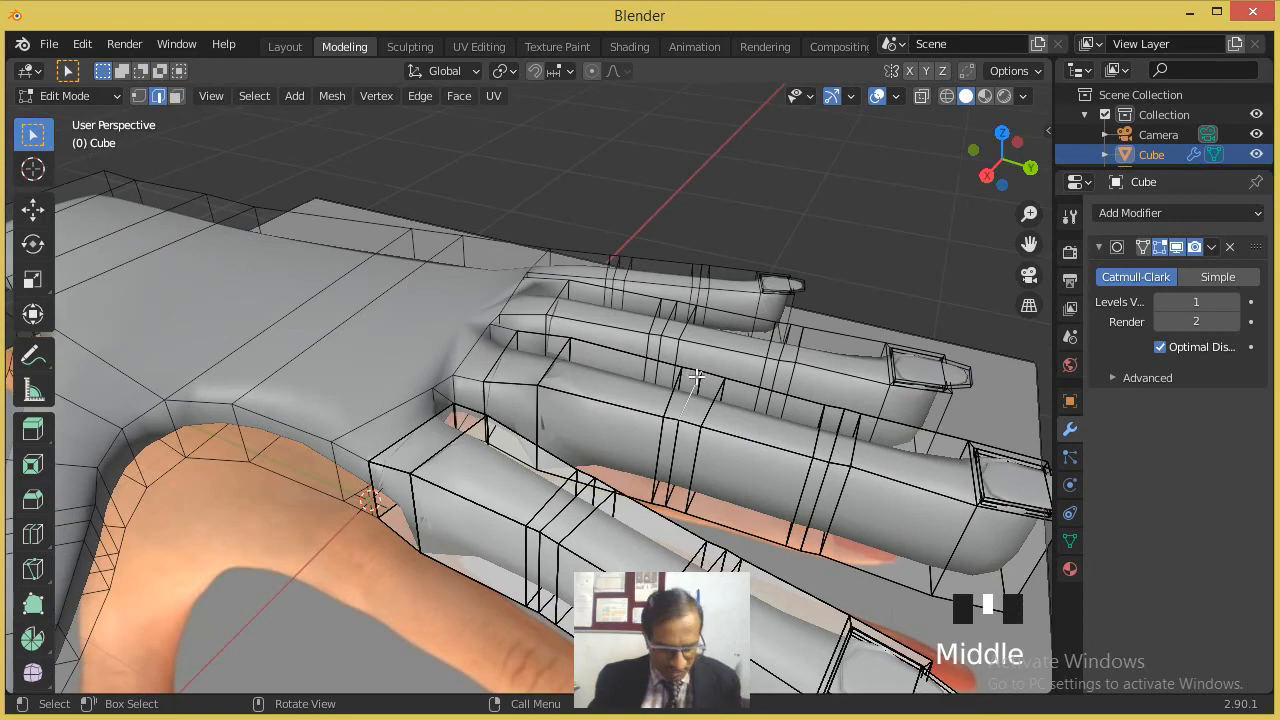
pyautogui.press('g')
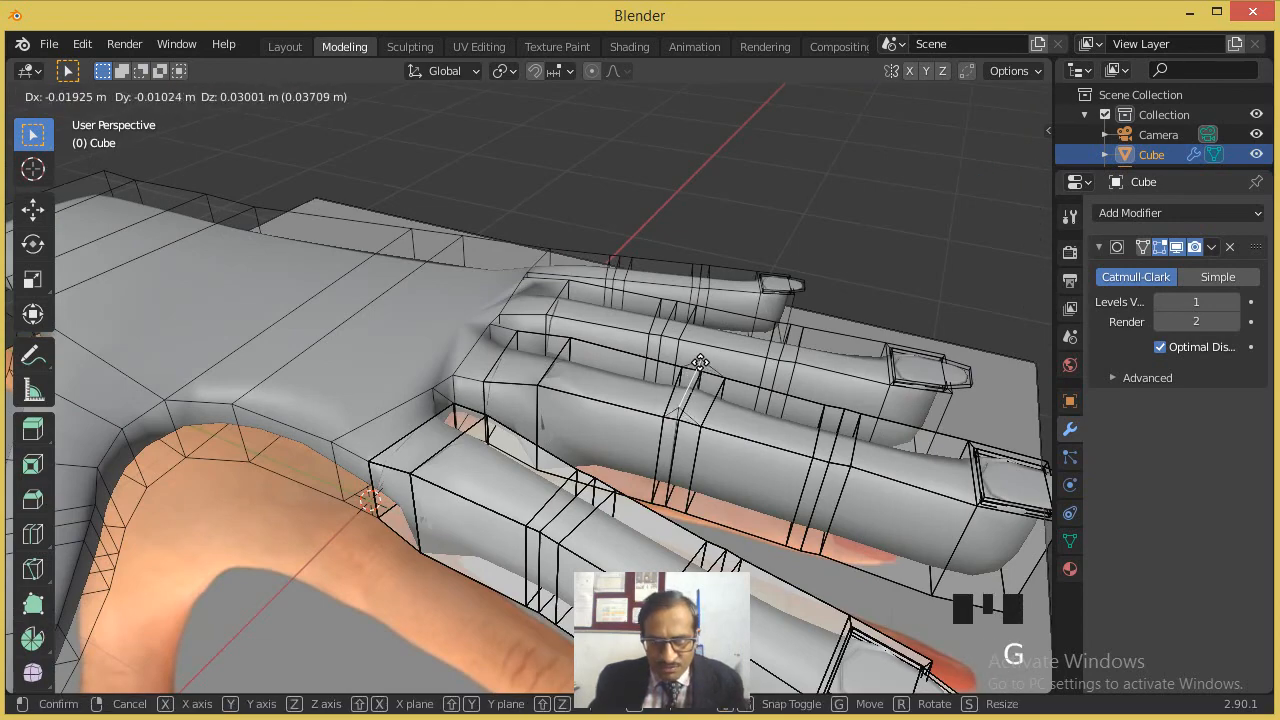
pyautogui.click(701, 357)
pyautogui.hotkey('ctrl', 'z')
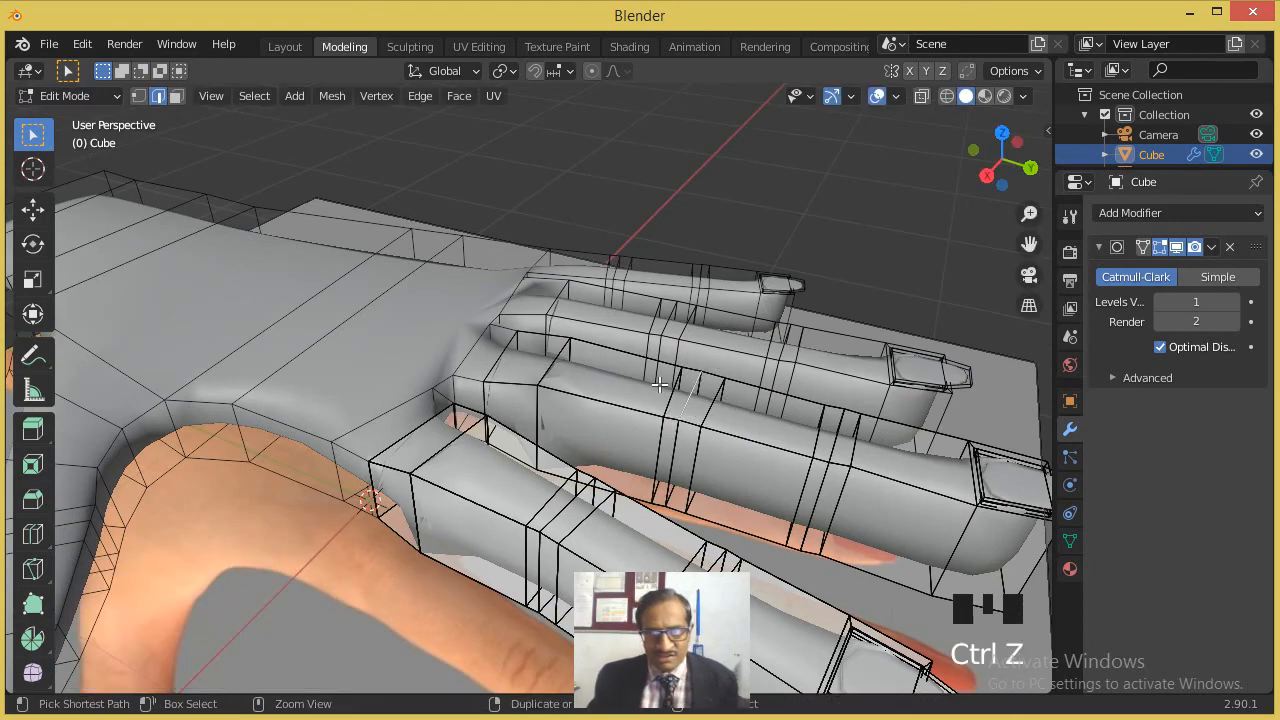
# Step: Select the central top edge of both knuckles on each of the four fingers
pyautogui.moveTo(593, 391); pyautogui.dragTo(513, 296, button='middle')
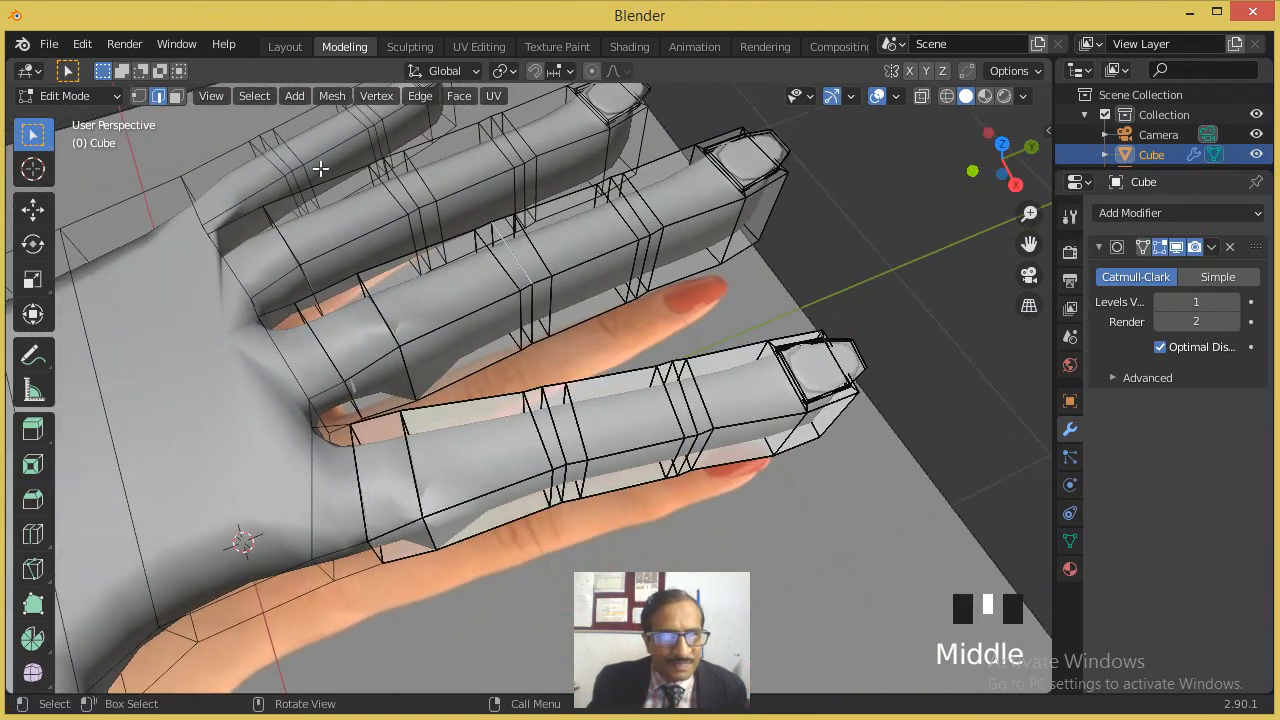
pyautogui.click(278, 155)
pyautogui.keyDown('shift'); pyautogui.moveTo(497, 297); pyautogui.dragTo(545, 410, button='middle'); pyautogui.keyUp('shift')
pyautogui.keyDown('shift'); pyautogui.click(390, 191); pyautogui.keyUp('shift')
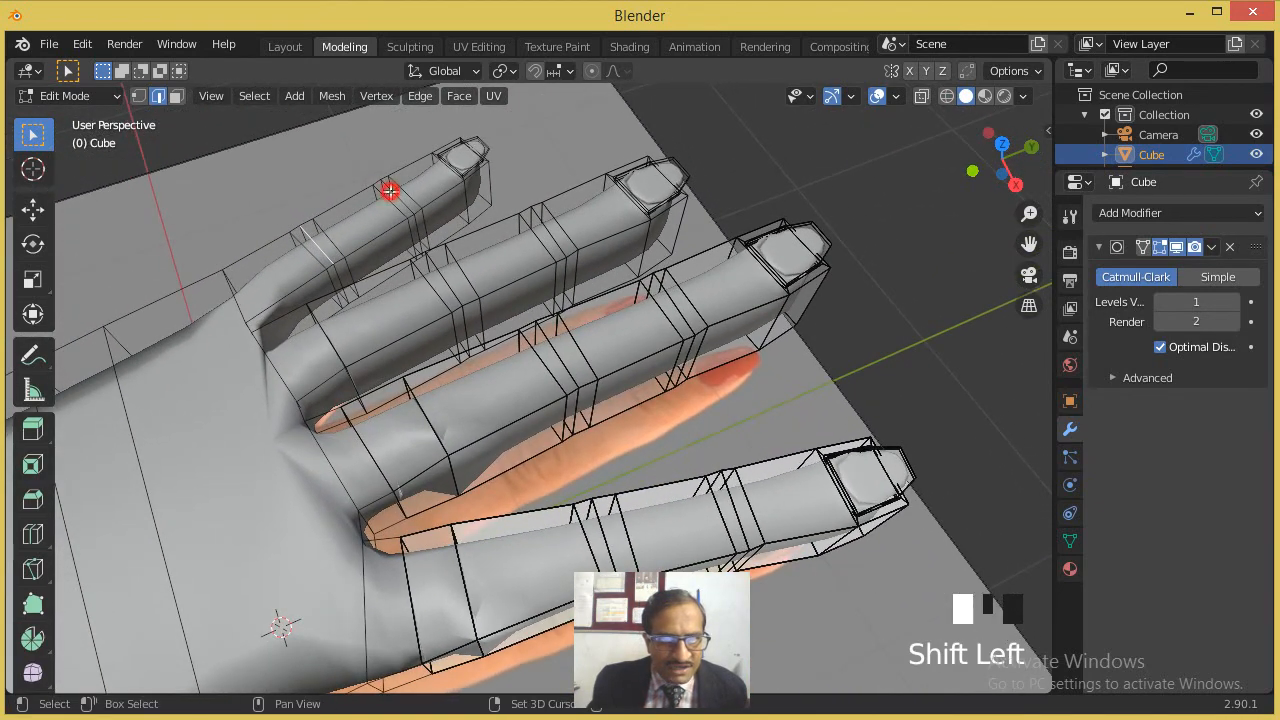
pyautogui.keyDown('shift'); pyautogui.click(452, 289); pyautogui.keyUp('shift')
pyautogui.keyDown('shift'); pyautogui.click(555, 237); pyautogui.keyUp('shift')
pyautogui.keyDown('shift'); pyautogui.click(562, 354); pyautogui.keyUp('shift')
pyautogui.keyDown('shift'); pyautogui.click(676, 307); pyautogui.keyUp('shift')
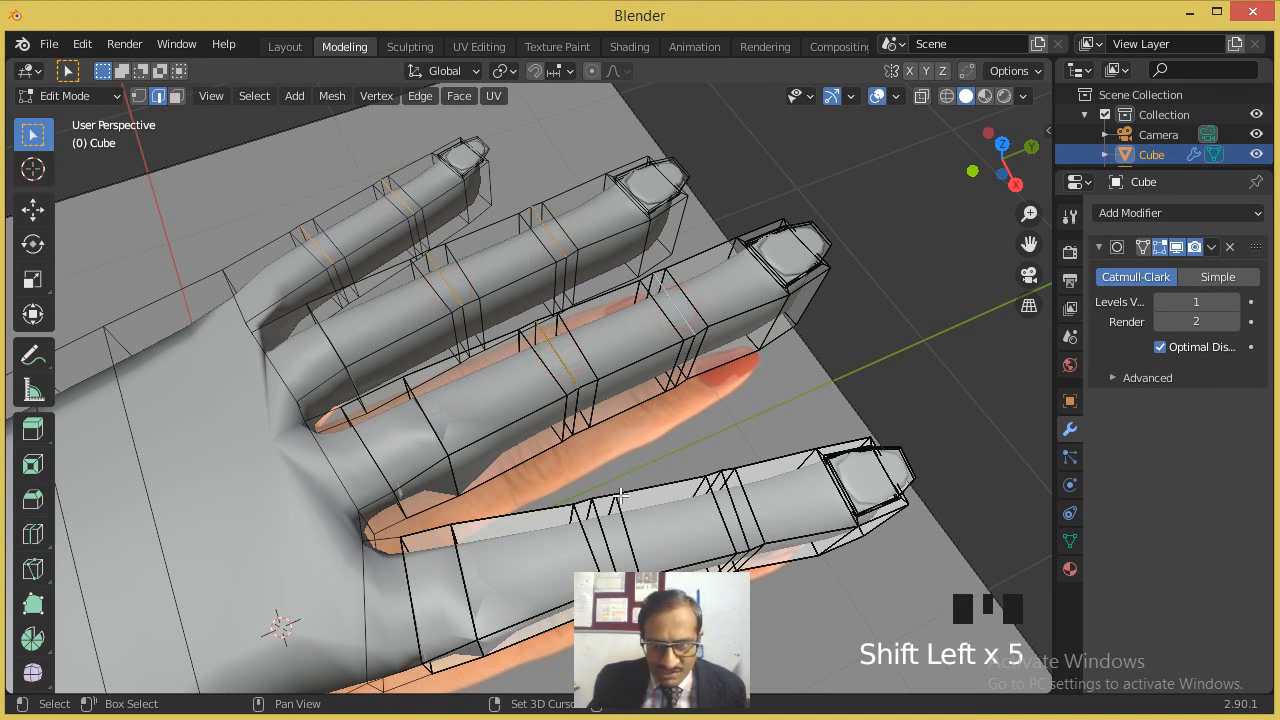
pyautogui.keyDown('shift'); pyautogui.click(597, 525); pyautogui.keyUp('shift')
pyautogui.keyDown('shift'); pyautogui.click(737, 508); pyautogui.keyUp('shift')
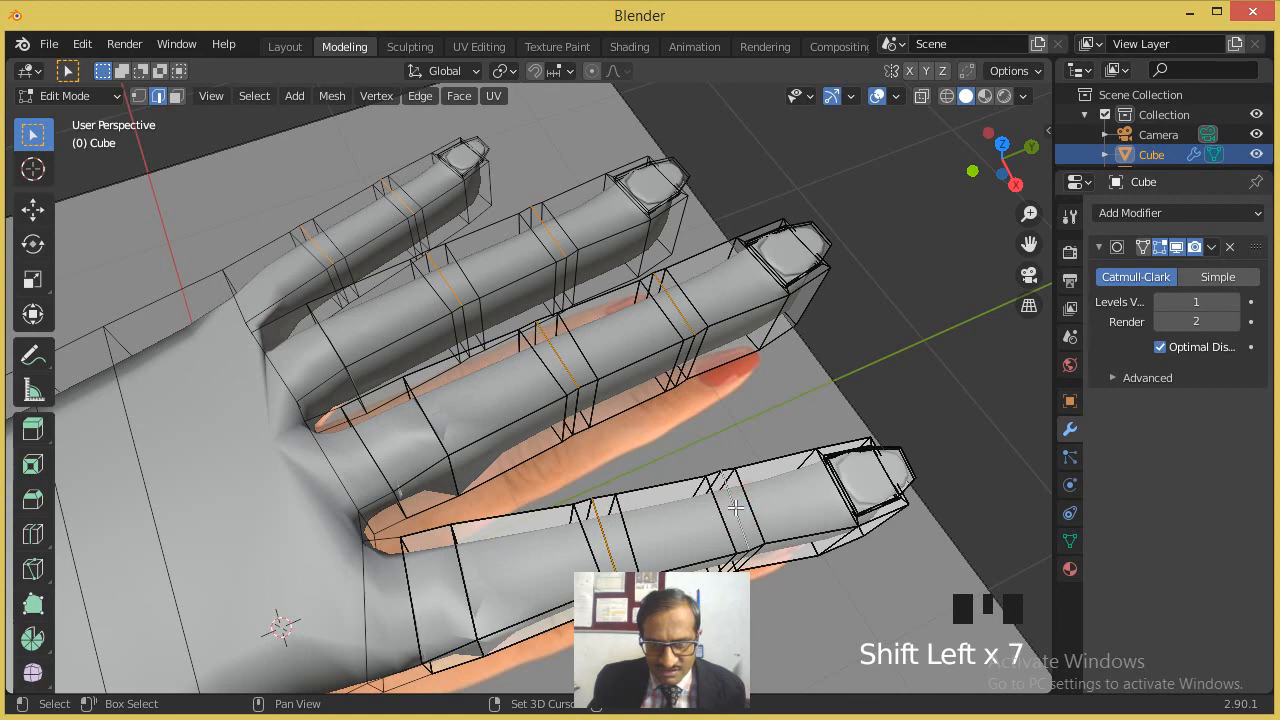
# Step: Raise the selected knuckle edges about 0.05 m in the front view
pyautogui.moveTo(721, 457); pyautogui.dragTo(556, 410, button='middle')
pyautogui.scroll(-4, 617, 343)
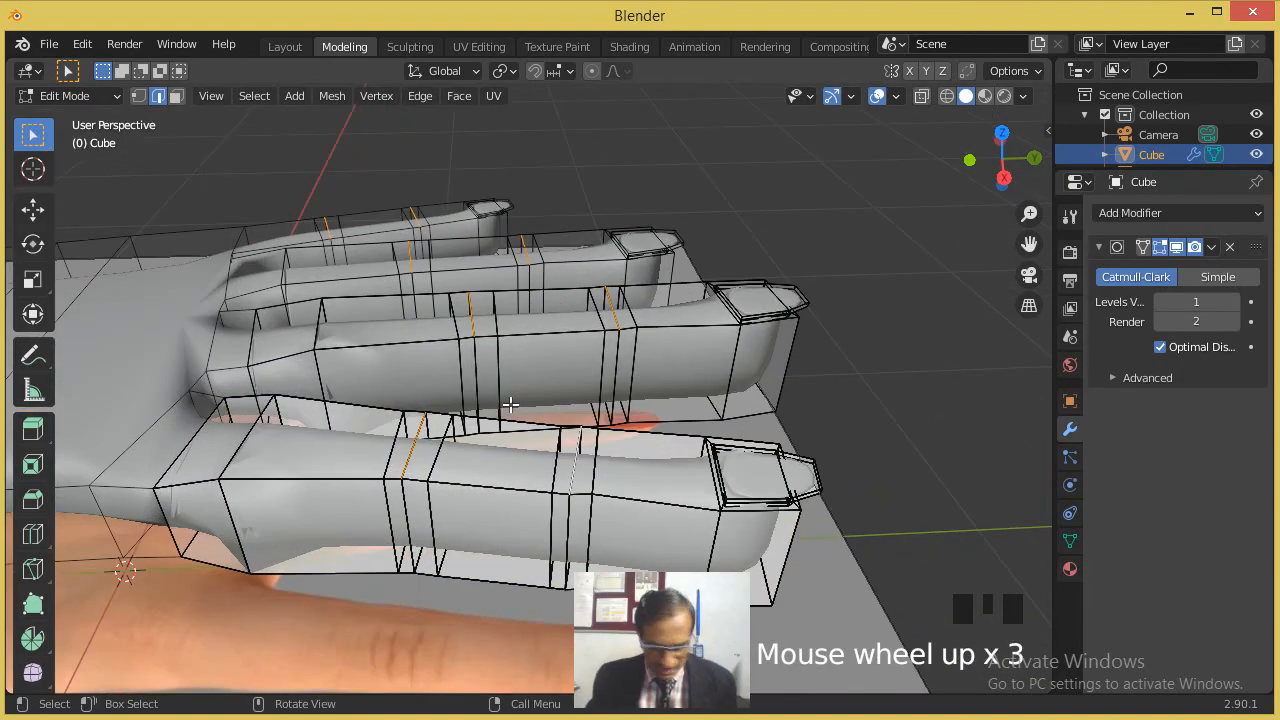
pyautogui.press('KP_7')
pyautogui.press('KP_1')
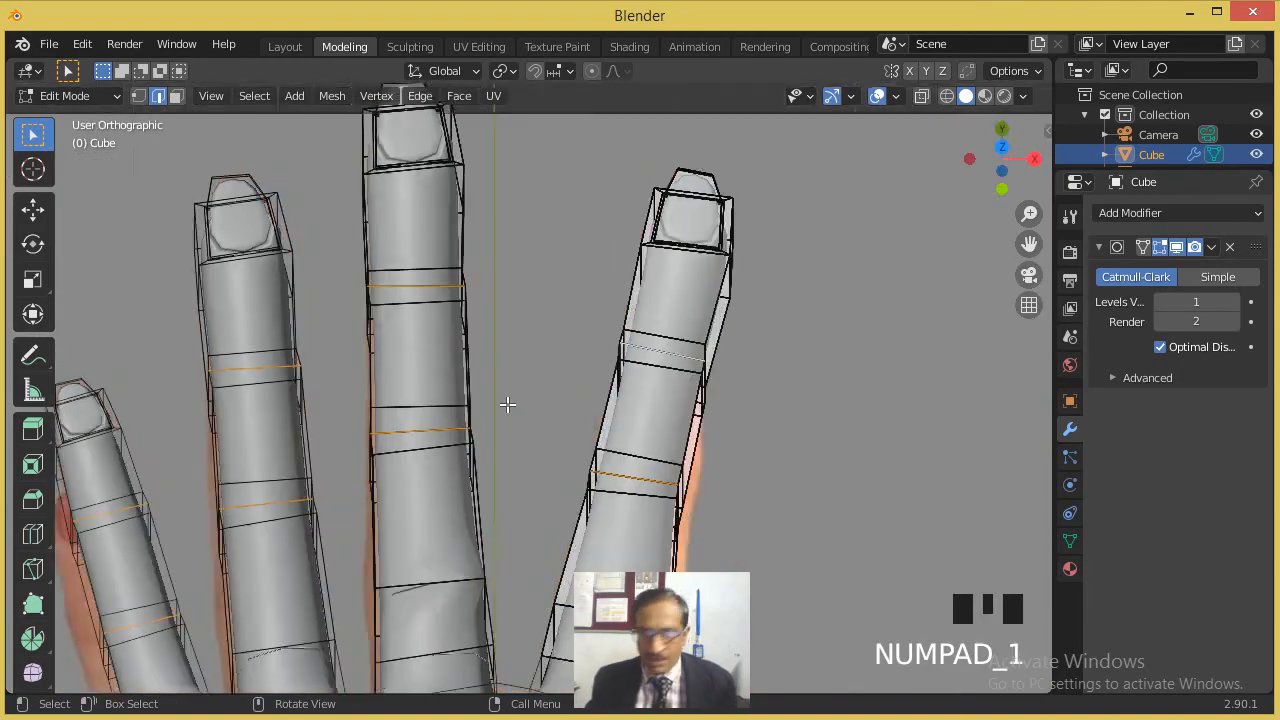
pyautogui.scroll(-1, 549, 372)
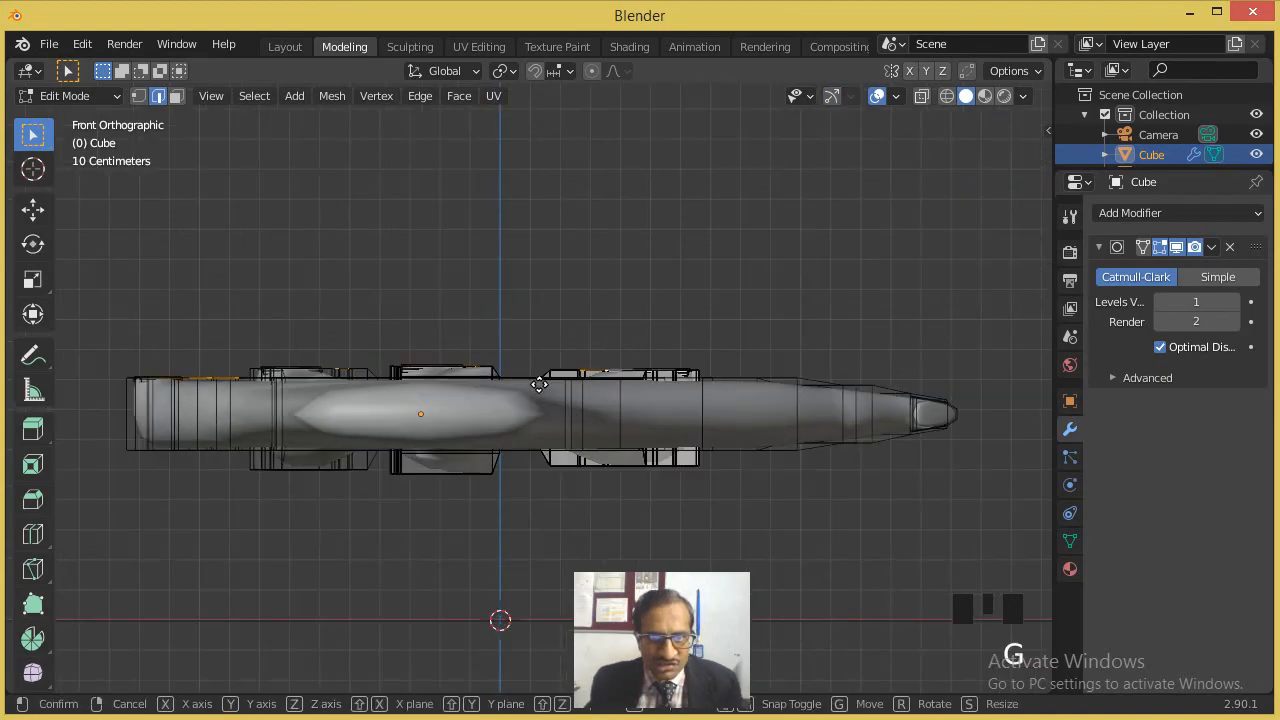
pyautogui.press('g')
pyautogui.click(540, 375)
pyautogui.moveTo(491, 371); pyautogui.dragTo(849, 289, button='middle')
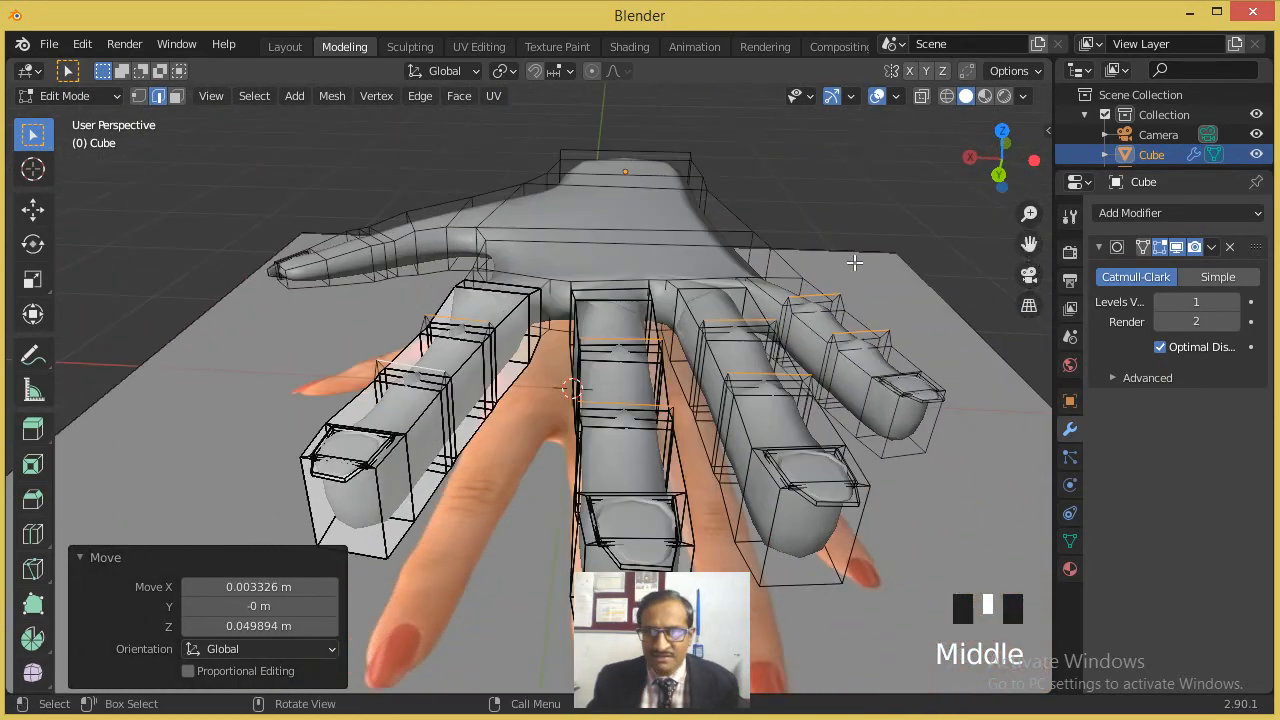
# Step: Return to Object Mode and inspect the knuckles and finger bases on the smoothed hand
pyautogui.click(846, 192)
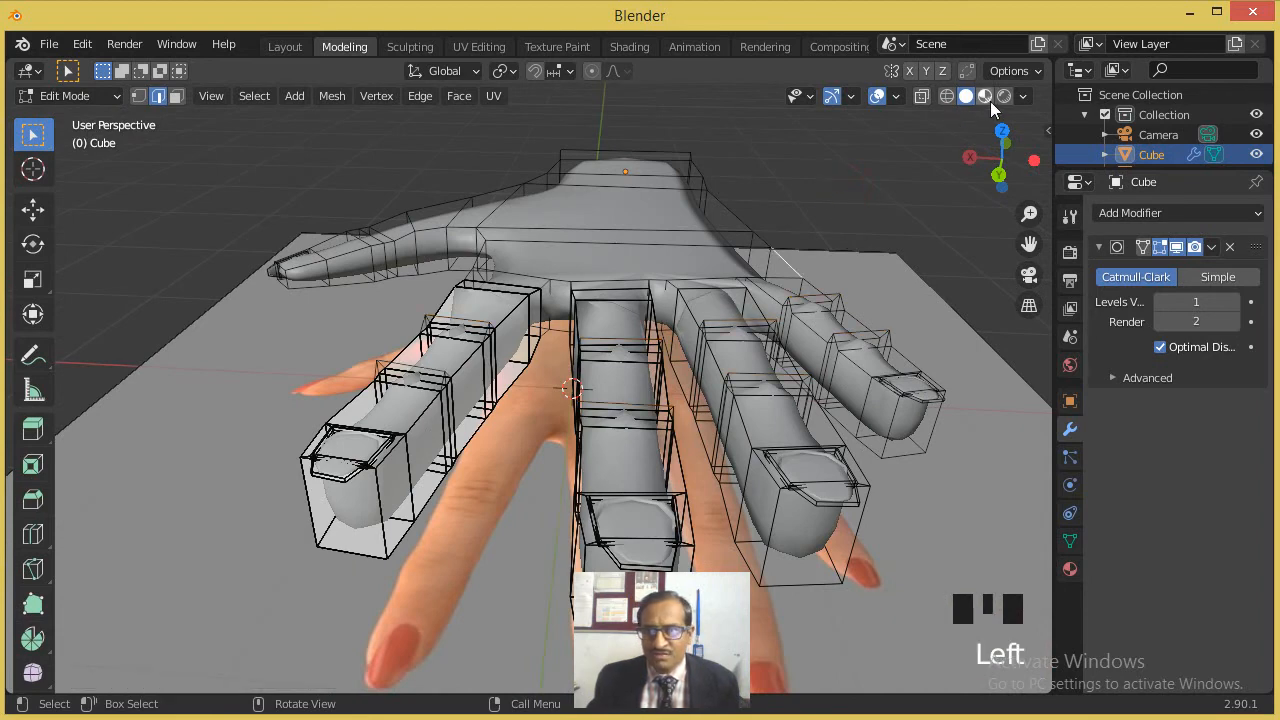
pyautogui.click(1070, 398)
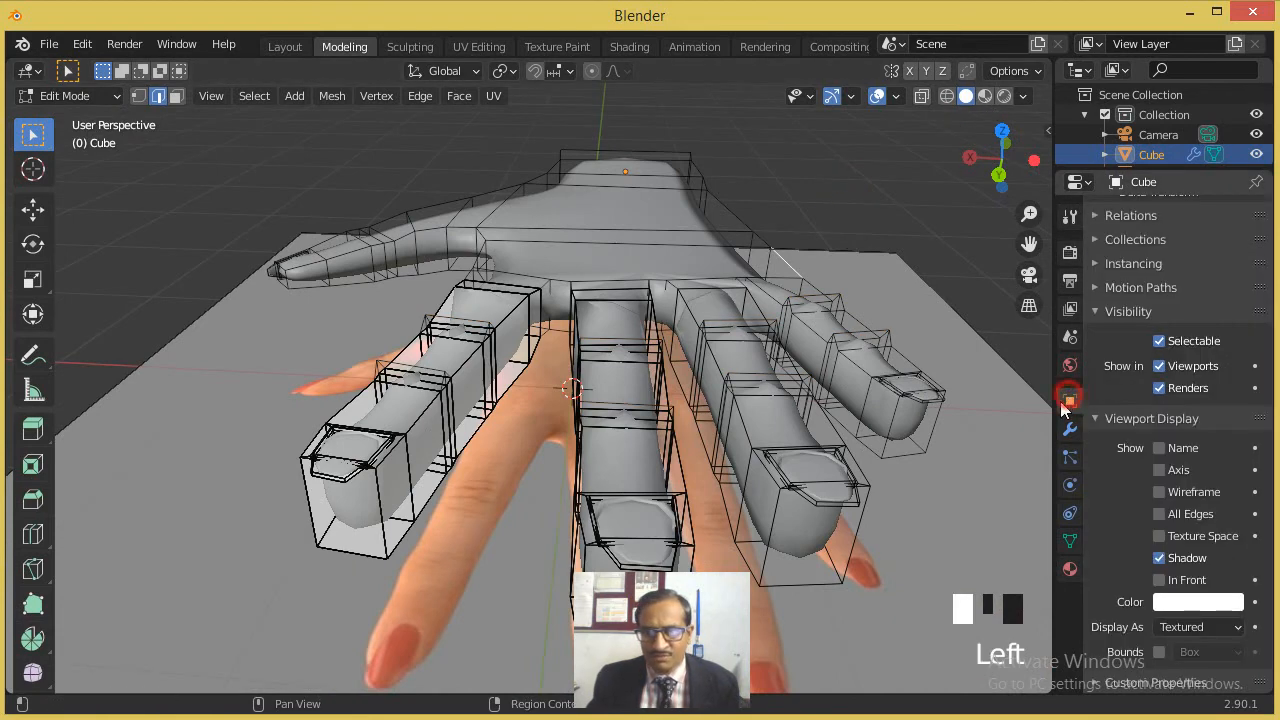
pyautogui.press('Tab')
pyautogui.moveTo(672, 280); pyautogui.dragTo(595, 314, button='middle')
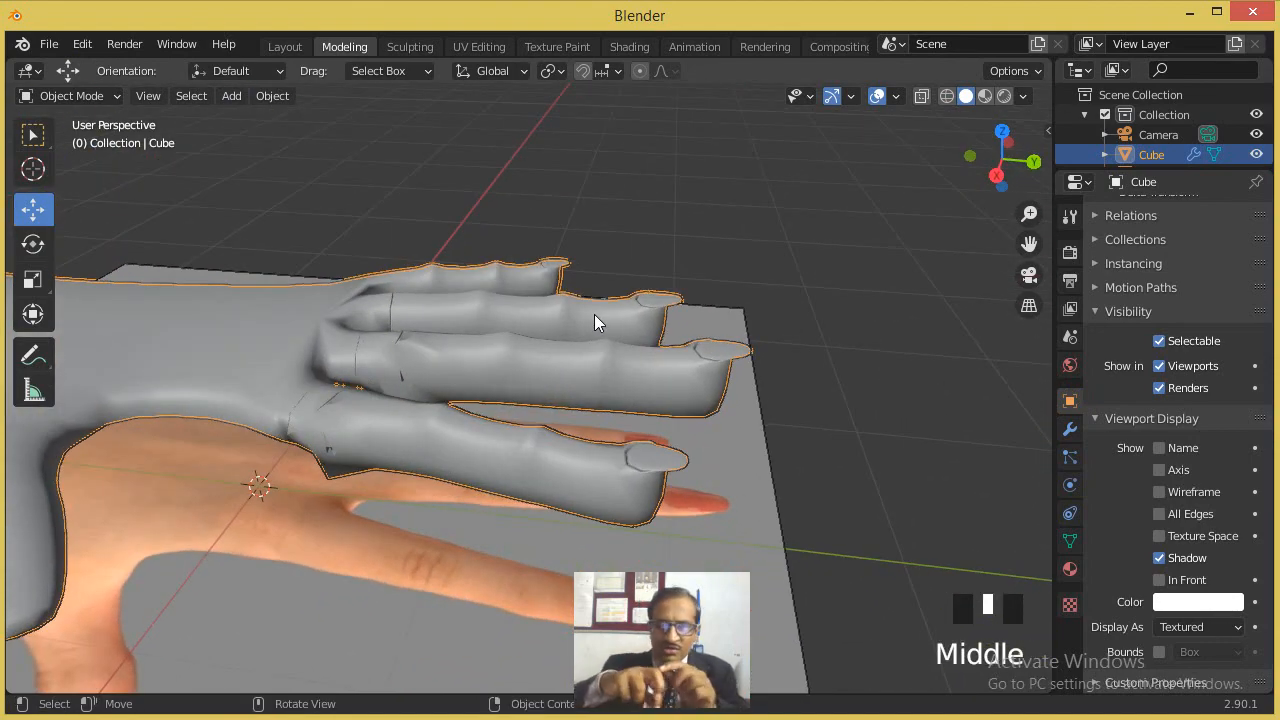
pyautogui.moveTo(498, 343); pyautogui.dragTo(607, 330, button='middle')
pyautogui.scroll(-2, 494, 349)
pyautogui.keyDown('shift'); pyautogui.moveTo(406, 357); pyautogui.dragTo(613, 414, button='middle'); pyautogui.keyUp('shift')
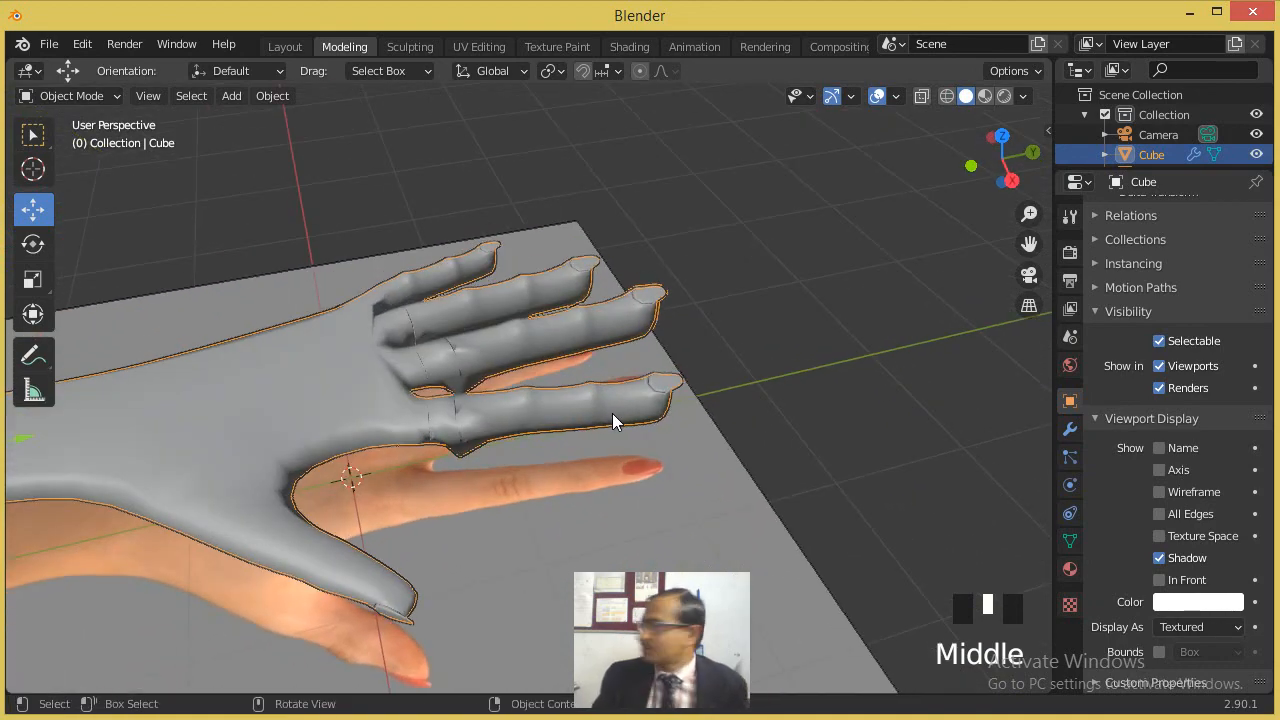
pyautogui.scroll(2, 496, 402)
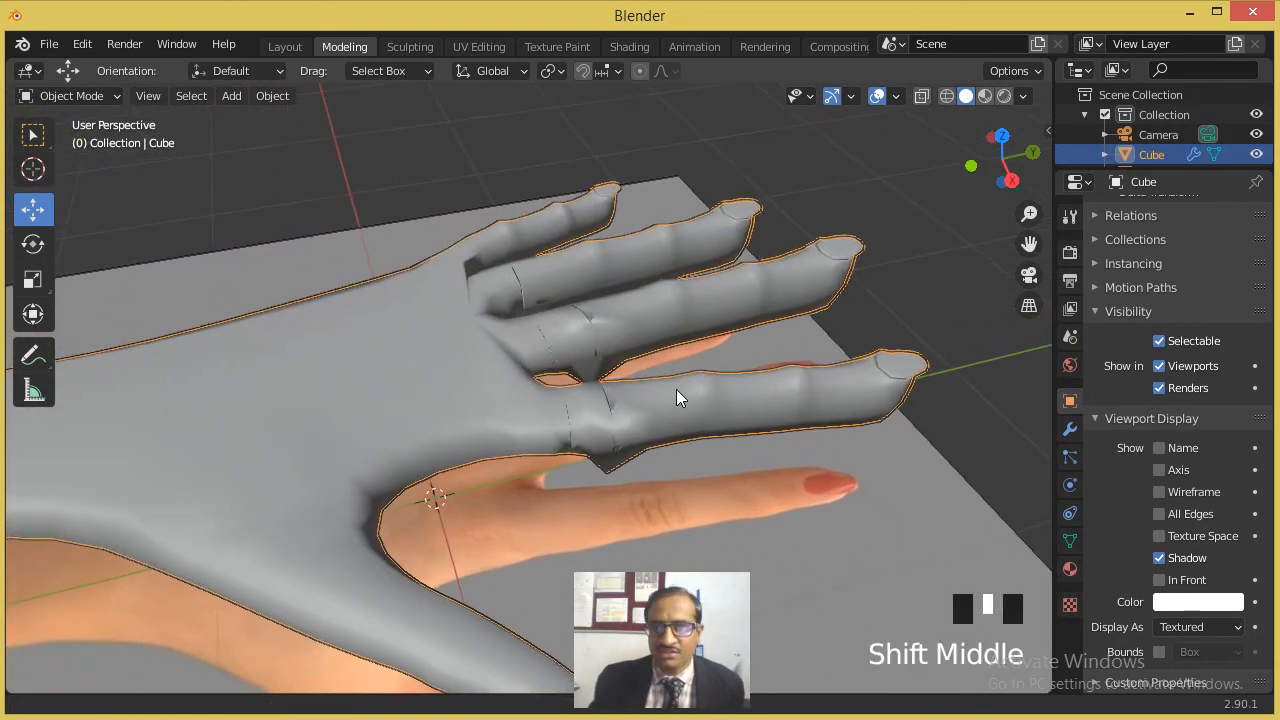